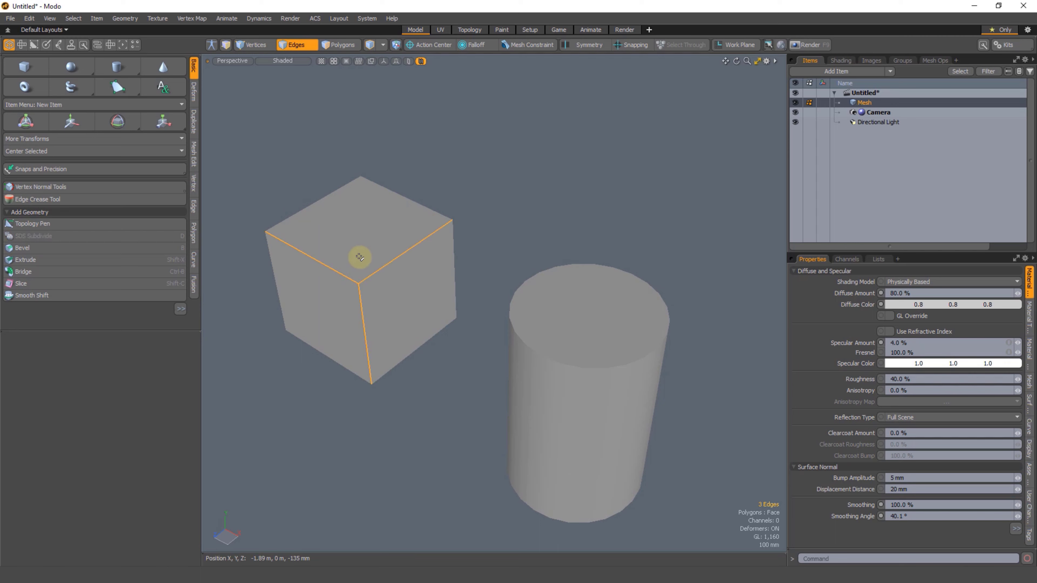
Step: Turn on the wireframe overlay for the meshes in the viewport
left_click_drag(464, 244, 377, 232, "alt")
left_click_drag(366, 282, 440, 241, "alt")
left_click_drag(396, 212, 409, 296, "alt")
key("ctrl+3")
left_click(456, 303)
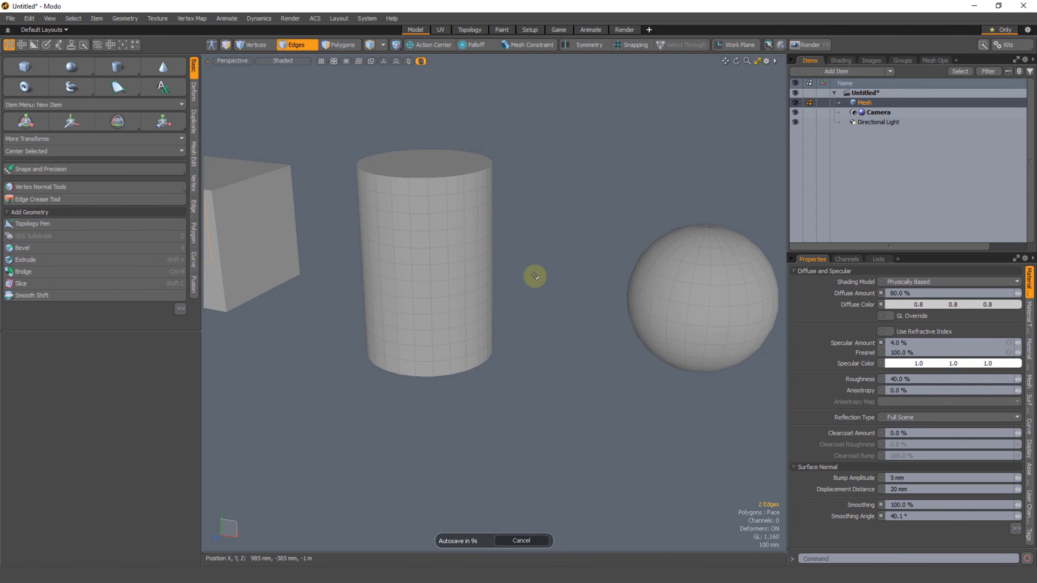
Step: Select the edge loops around the cylinder's top and bottom rims
left_click_drag(470, 264, 499, 257, "alt+shift")
double_click(450, 170)
left_click_drag(449, 170, 437, 132, "alt")
double_click(453, 236, "shift")
left_click_drag(454, 236, 451, 352, "alt")
Step: Turn off the wireframe overlay and clear the rim edge selection
key("ctrl+3")
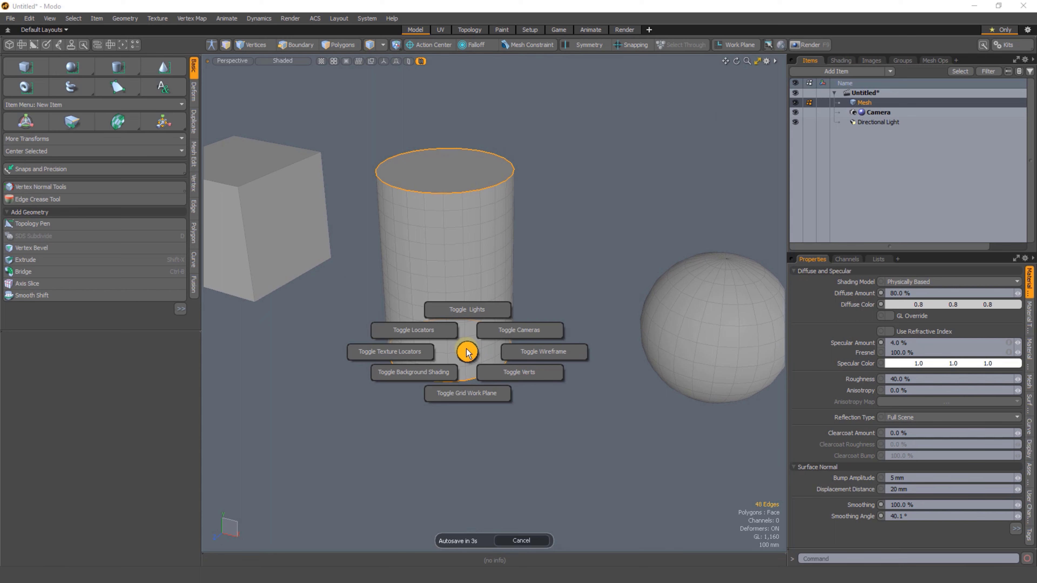
left_click(528, 355)
left_click(548, 280)
Step: Highlight a vertical side edge of the cylinder and all the sphere's edges to examine them, clearing the selection at the end
left_click_drag(470, 331, 477, 269, "alt")
left_click(489, 198)
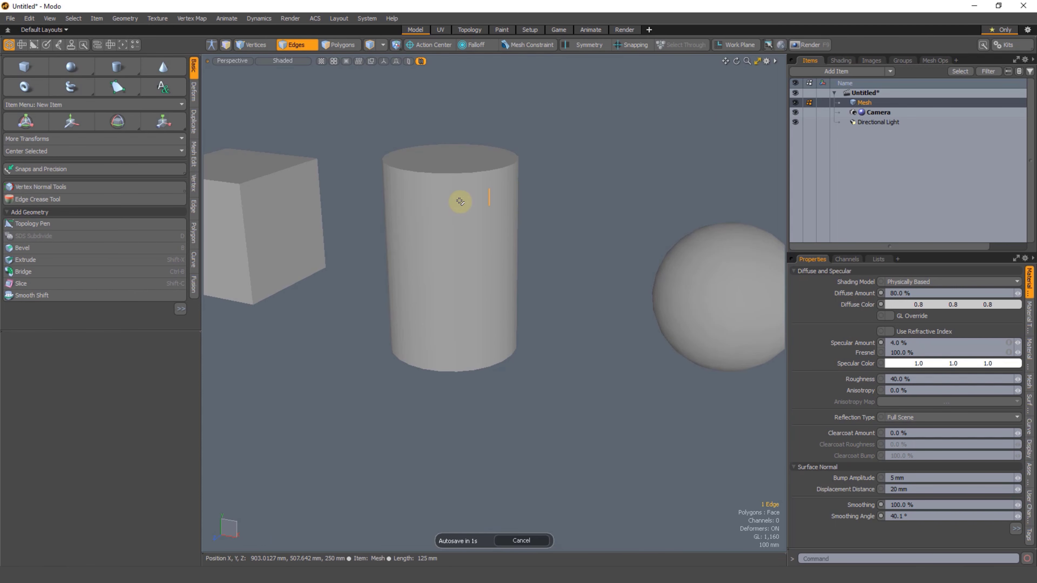
left_click_drag(388, 309, 493, 237, "alt")
left_click(589, 245)
left_click_drag(530, 169, 536, 214, "alt+shift")
left_click_drag(512, 255, 600, 222, "alt+shift")
mouse_move(600, 221)
right_mouse_down()
mouse_move(636, 294)
mouse_move(624, 245)
right_mouse_up()
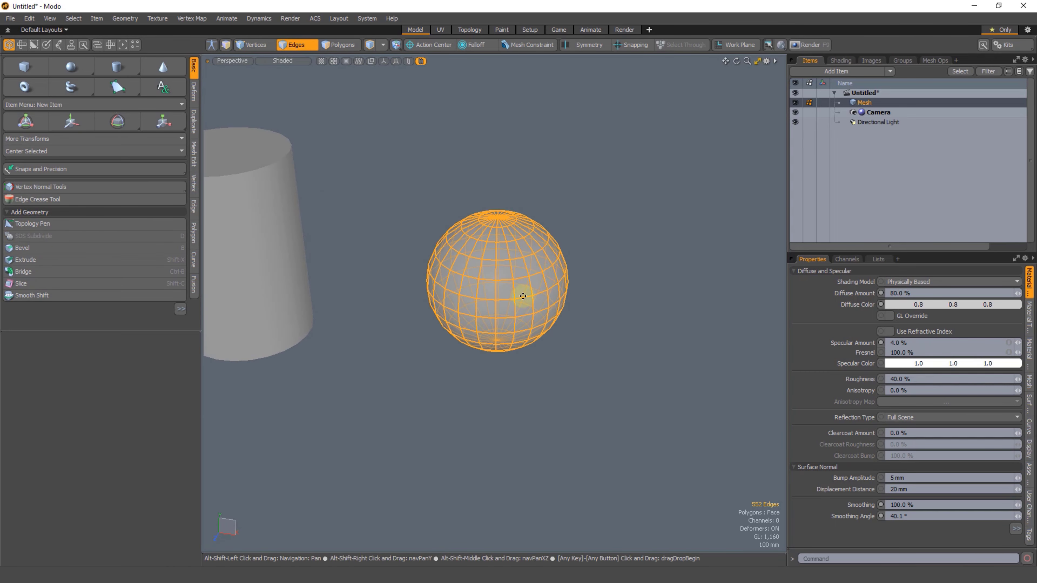
mouse_move(523, 294)
left_mouse_down("alt")
mouse_move(548, 243)
mouse_move(495, 261)
mouse_move(519, 256)
mouse_move(423, 241)
mouse_move(479, 281)
mouse_move(454, 327)
left_mouse_up("alt")
left_click(592, 219)
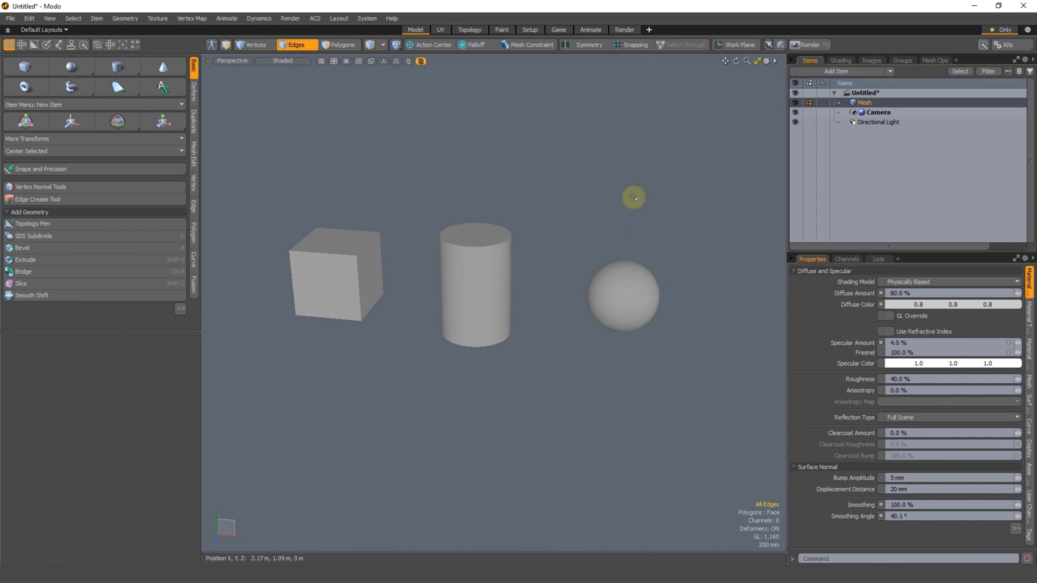
Step: Select all polygons of the cube, cylinder and sphere and assign them the Default material
key("3")
mouse_move(548, 243)
right_mouse_down()
mouse_move(253, 501)
mouse_move(550, 209)
right_mouse_up()
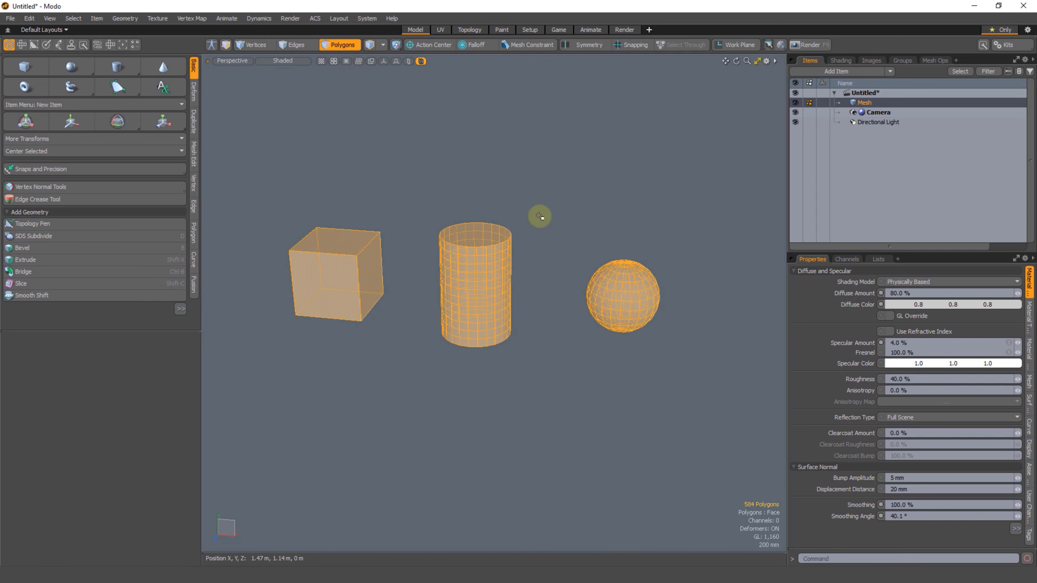
key("m")
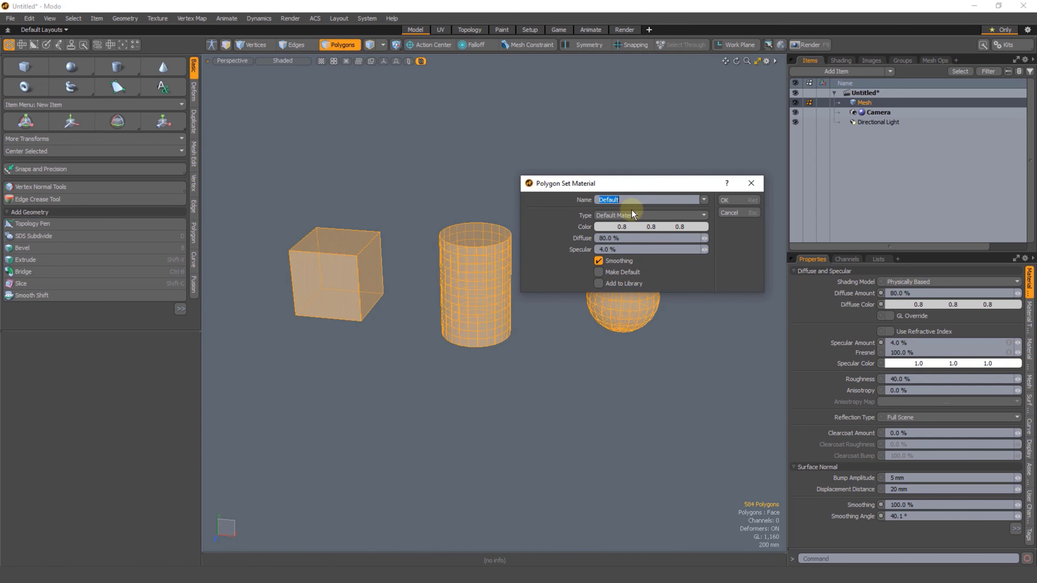
left_click(729, 202)
left_click(749, 108)
Step: Show the shader tree and set the Default material's Smoothing Angle to 40°
left_click(839, 61)
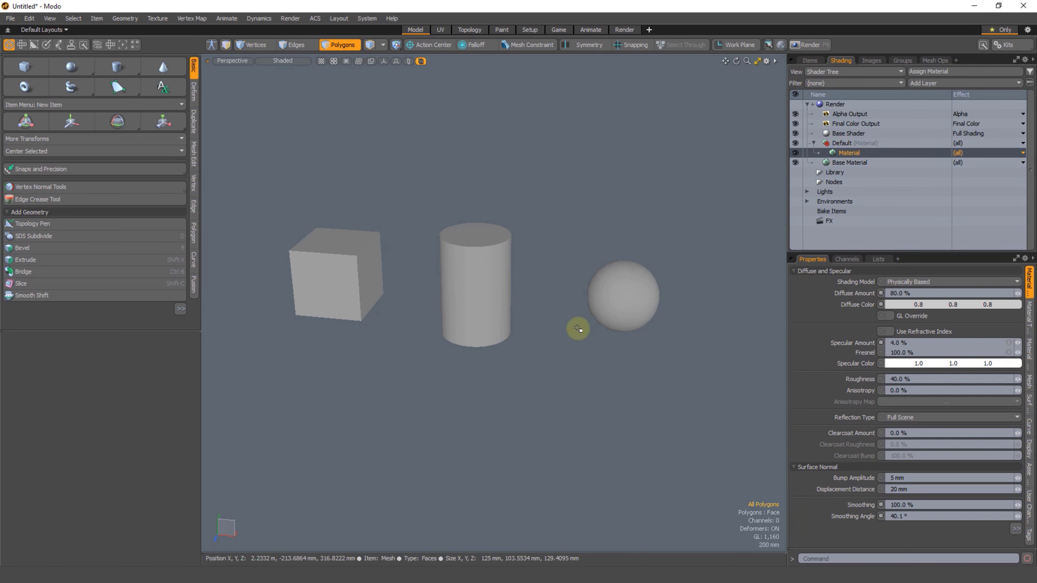
key("a")
left_click(904, 515)
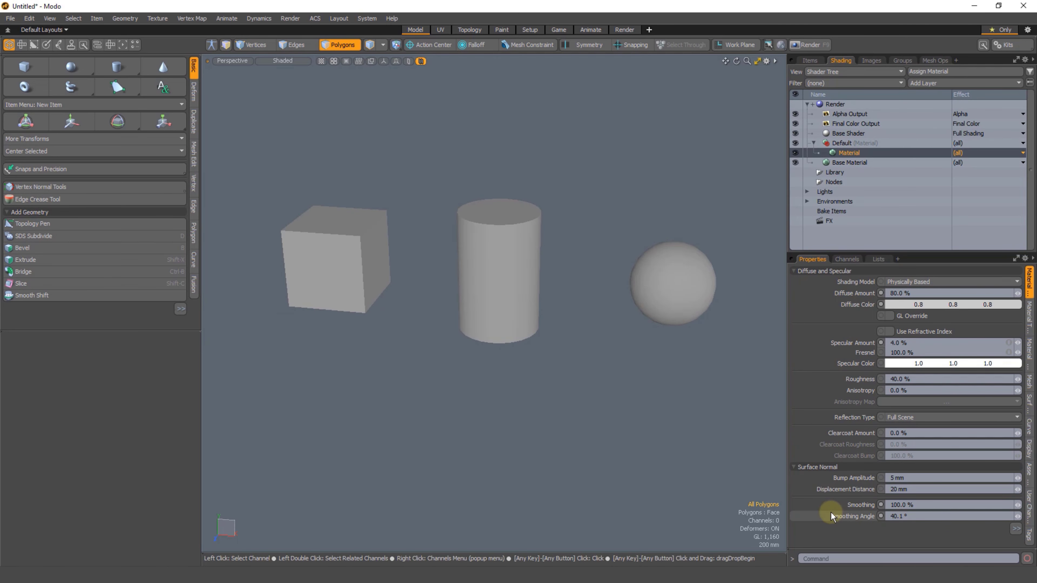
type("40")
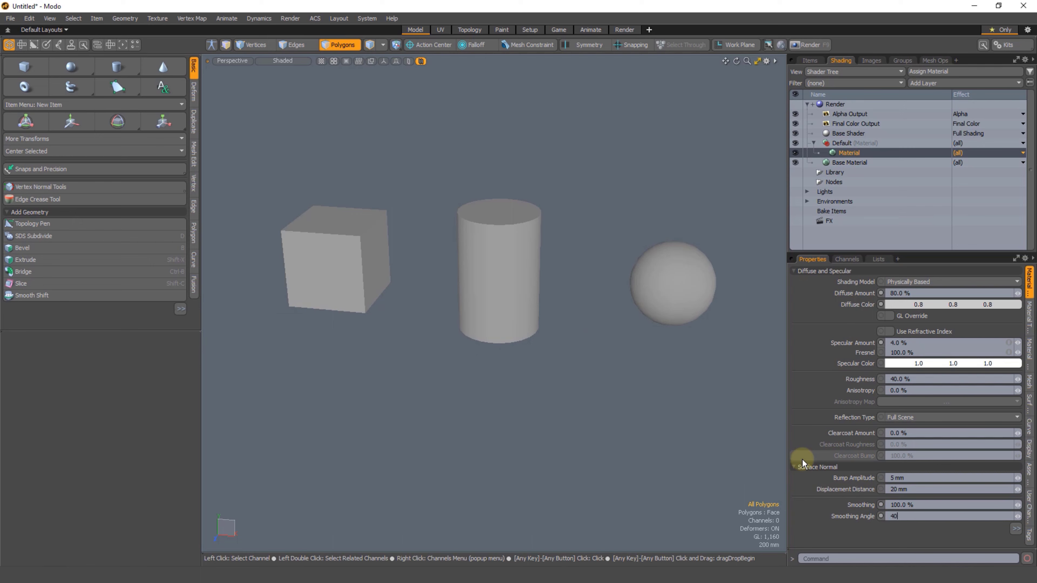
key("Return")
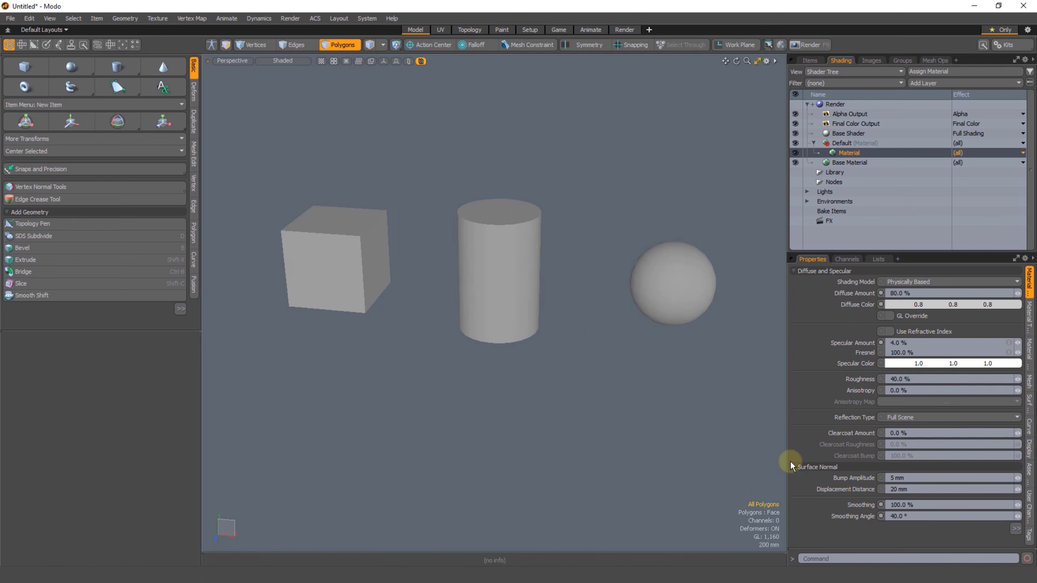
Step: Set the Default material's Smoothing Angle to 180°
scroll(473, 340, "up", 2)
left_click_drag(472, 340, 458, 370, "alt")
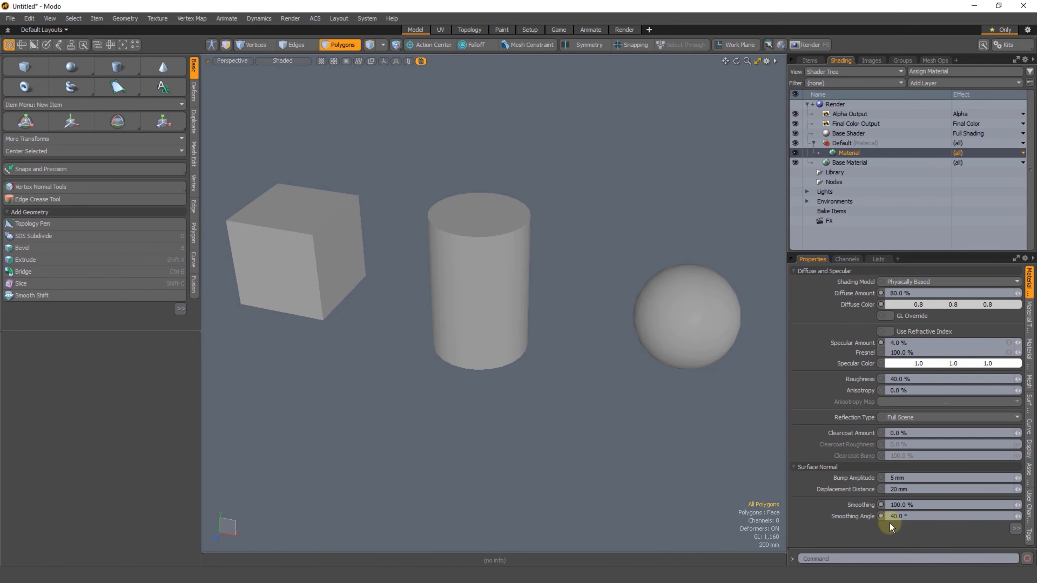
left_click(912, 517)
type("180")
key("Return")
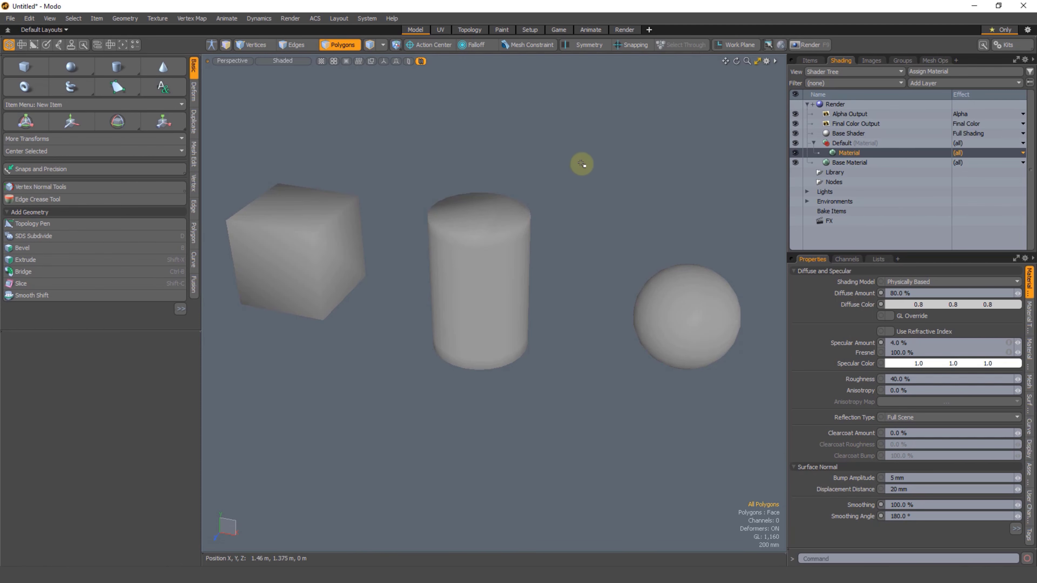
right_click_drag(471, 151, 696, 136)
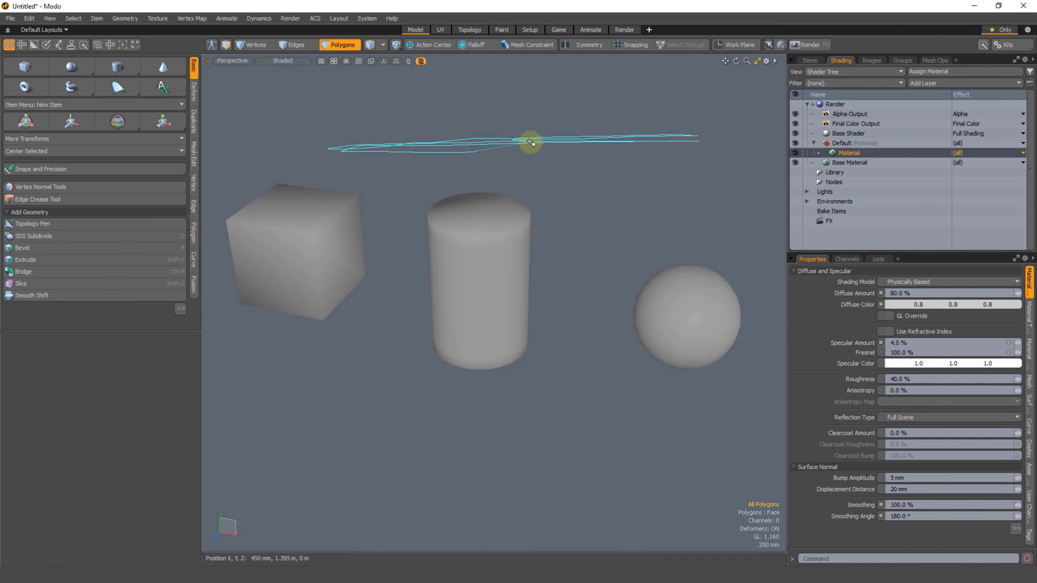
right_click_drag(489, 78, 484, 100)
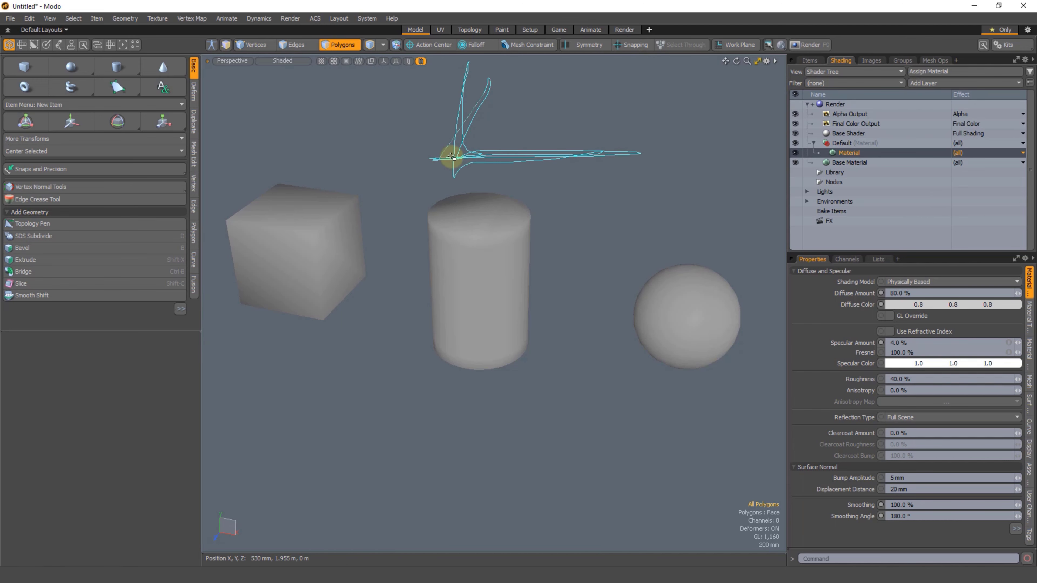
right_click_drag(452, 157, 488, 140)
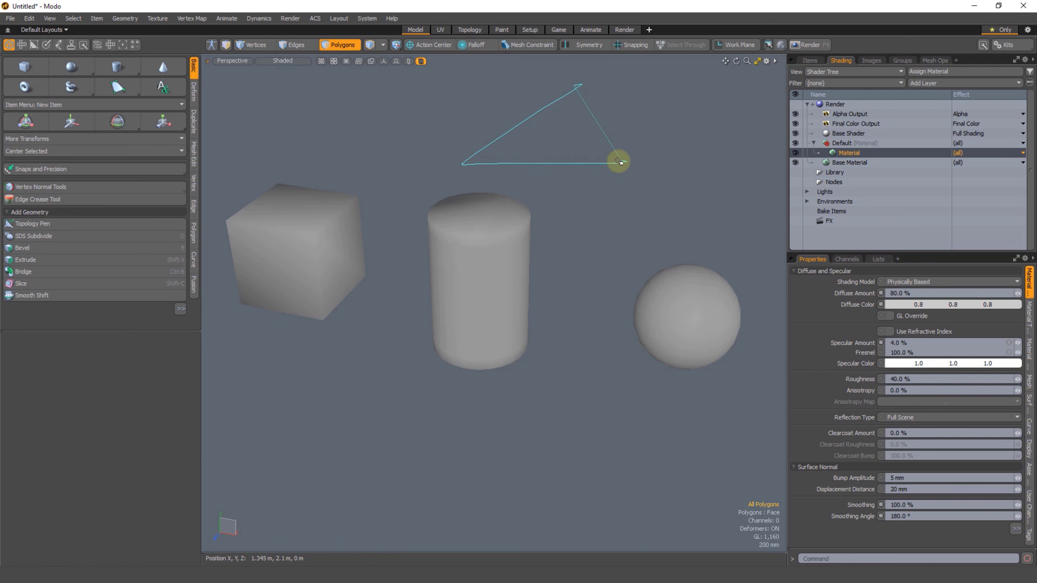
right_click_drag(619, 160, 617, 164)
left_click_drag(539, 275, 527, 266, "ctrl+alt")
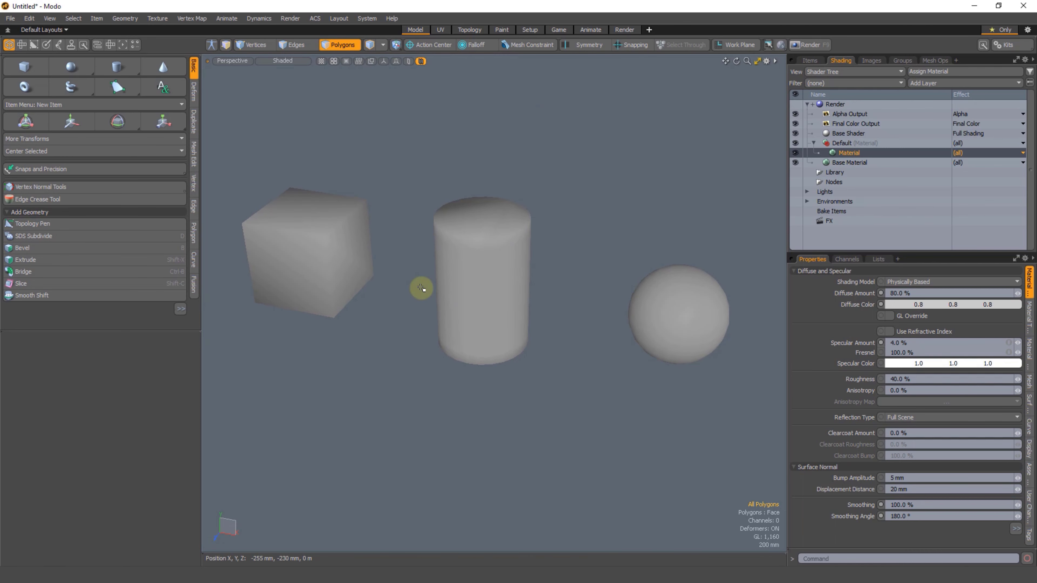
scroll(398, 260, "up", 2)
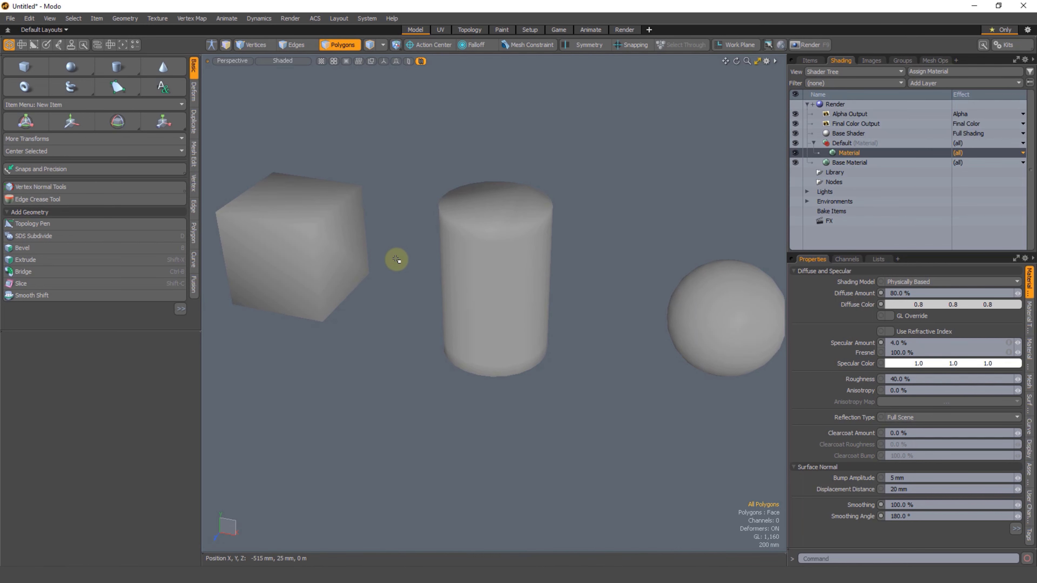
left_click_drag(316, 234, 312, 219, "alt+shift")
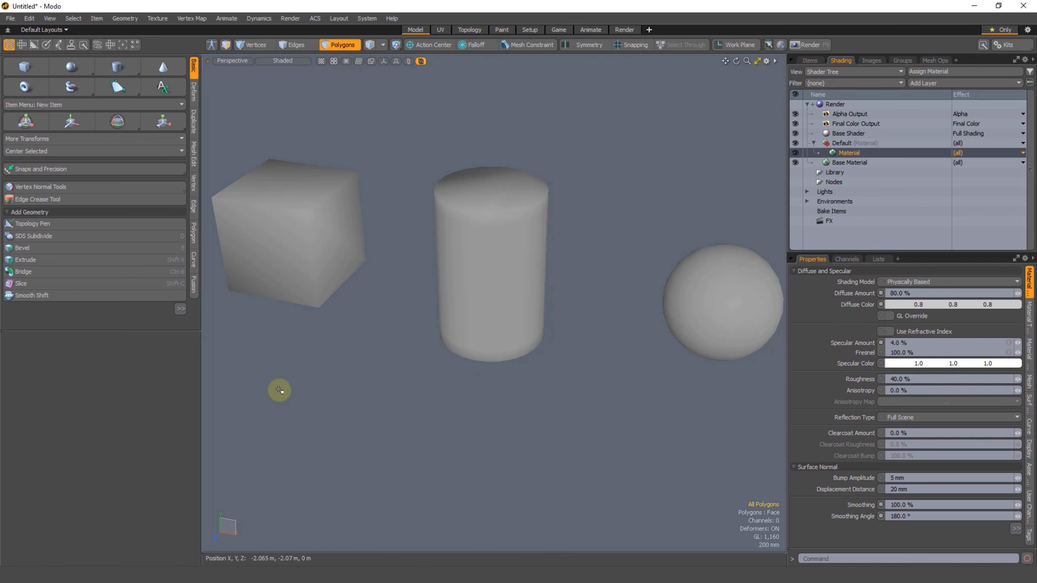
left_click_drag(313, 234, 347, 243, "alt+shift")
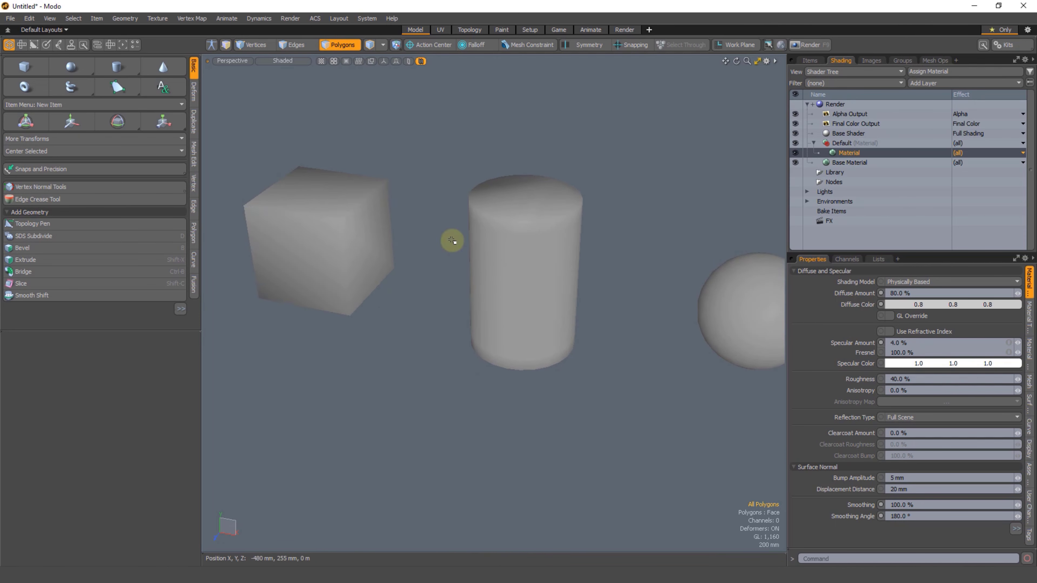
Step: Highlight the cylinder's top cap polygon, clear that selection and switch to edge selection
left_click_drag(469, 227, 424, 212, "alt+shift")
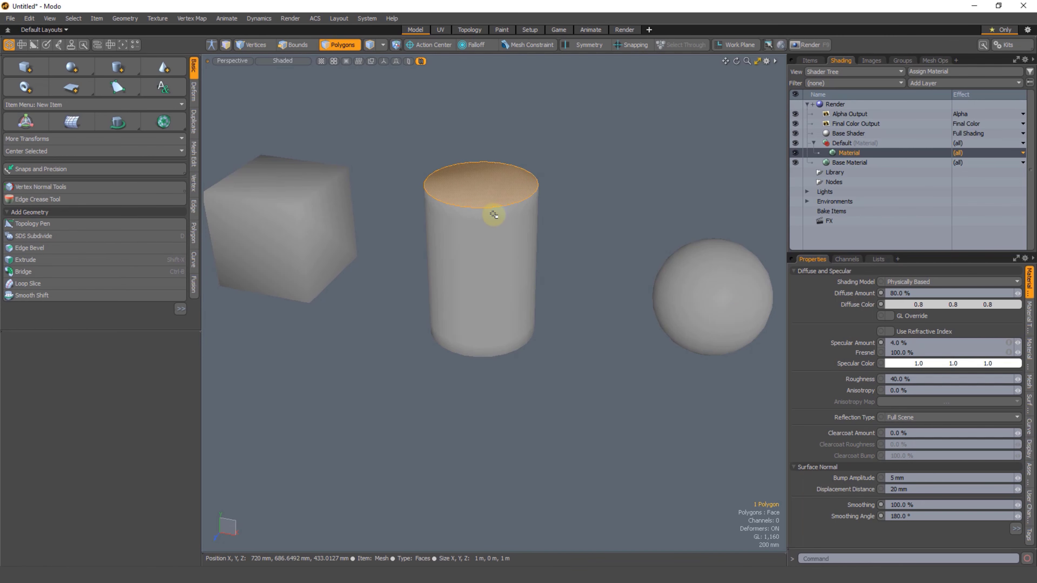
left_click(593, 233)
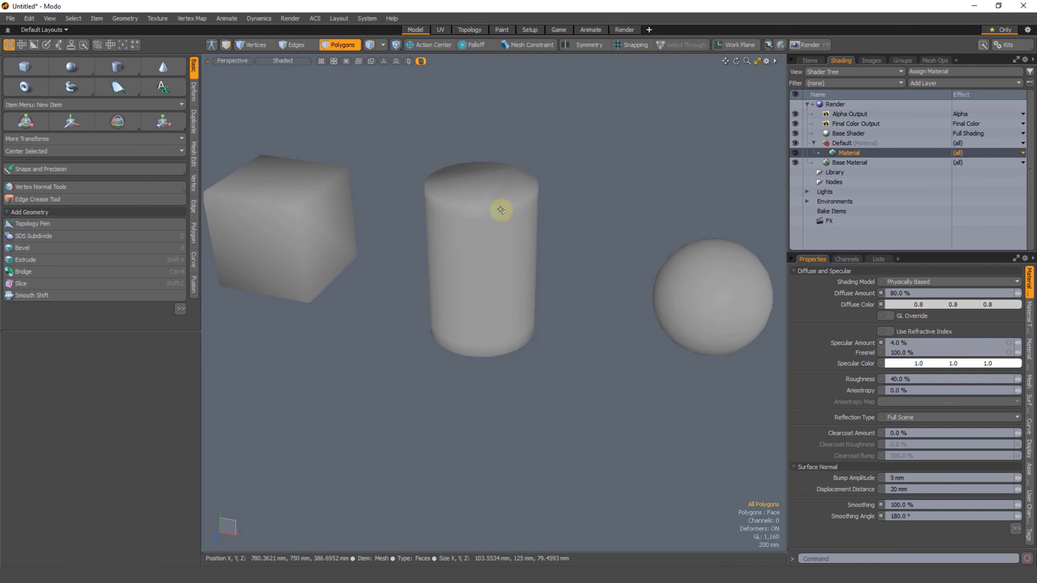
key("2")
left_click(501, 208)
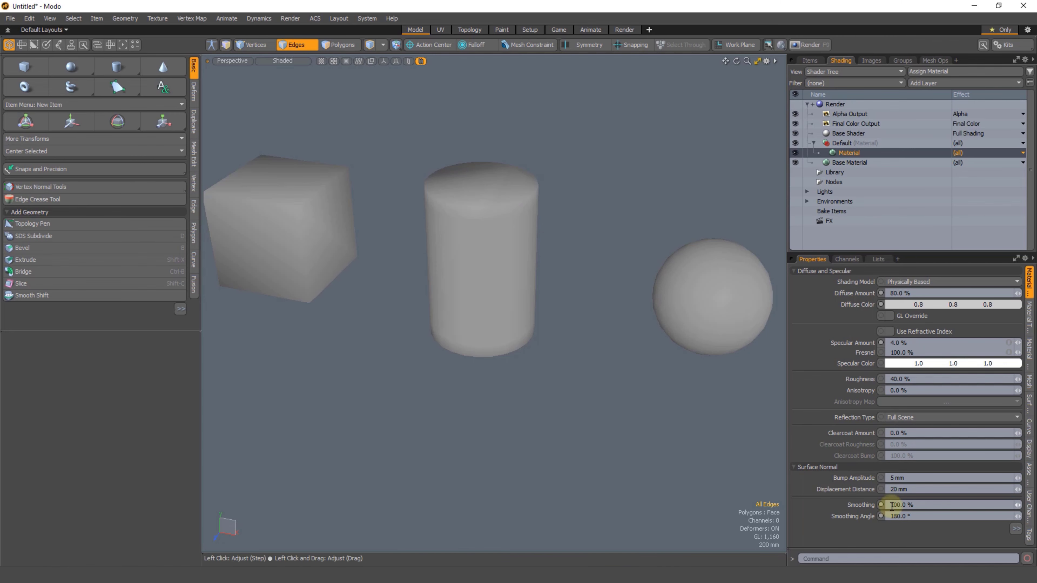
Step: Return the Default material's Smoothing Angle to 40°
left_click(917, 515)
type("40")
key("Return")
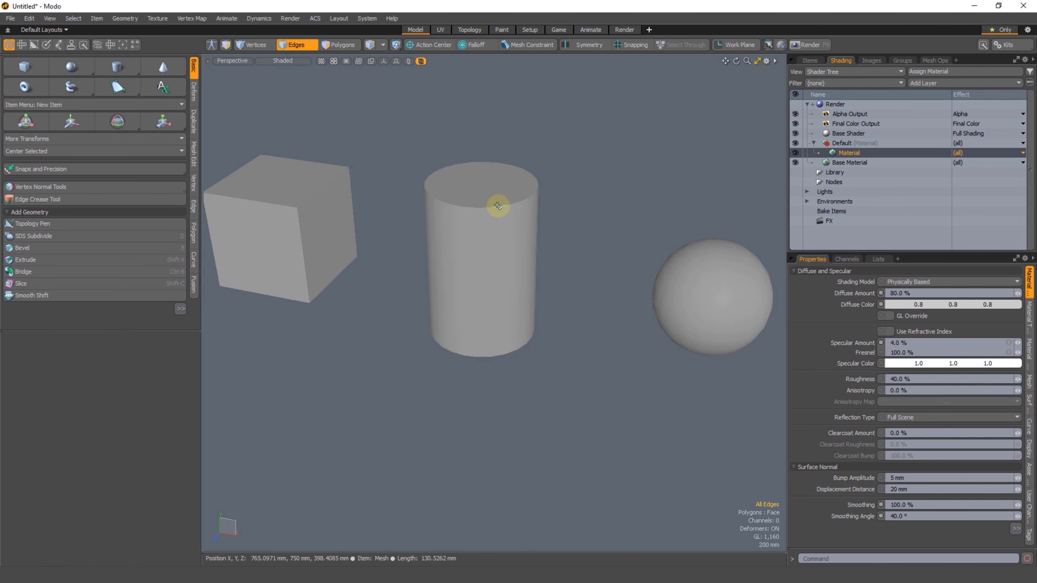
left_click(559, 219)
Step: Select one of the cube's top edges, raise it with the Move tool and undo the move
left_click_drag(345, 231, 438, 270, "alt+shift")
left_click_drag(503, 256, 483, 272, "alt+shift")
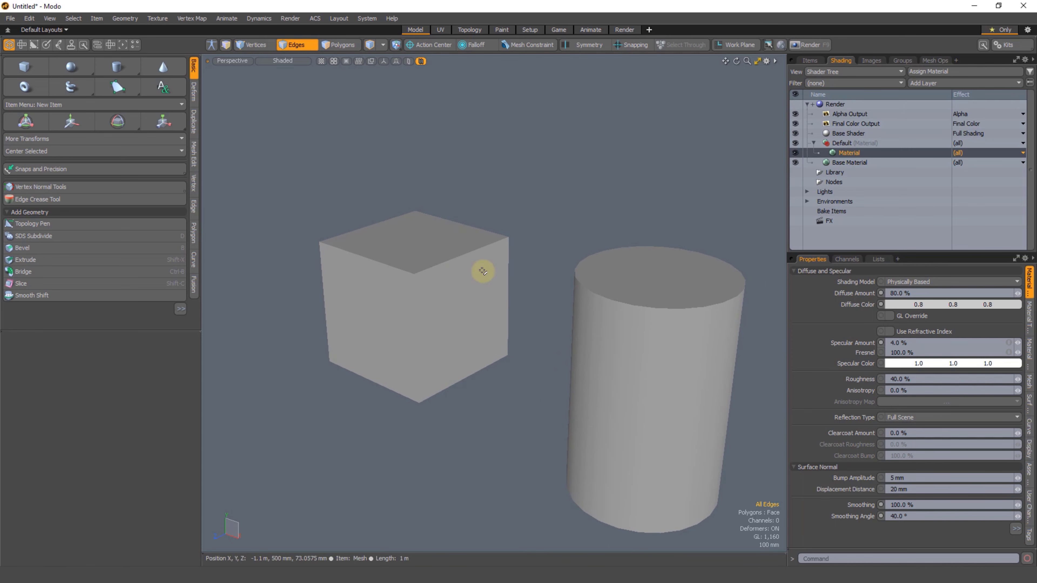
left_click(375, 227)
key("w")
mouse_move(374, 260)
left_mouse_down("alt+shift")
mouse_move(375, 301)
mouse_move(374, 277)
left_mouse_up("alt+shift")
left_click_drag(382, 90, 426, 336, "alt")
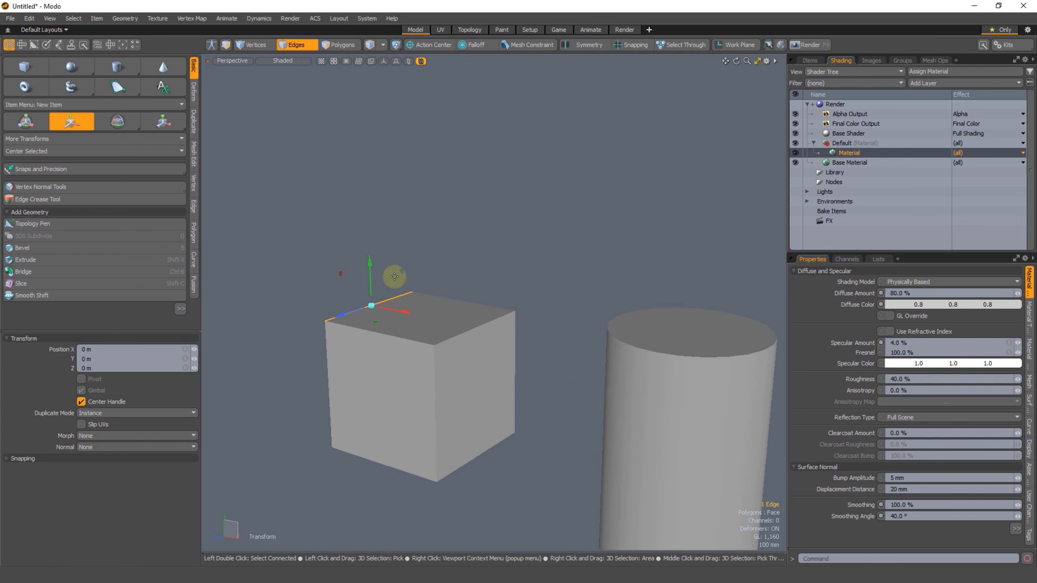
left_click_drag(371, 288, 392, 119)
key("ctrl+z")
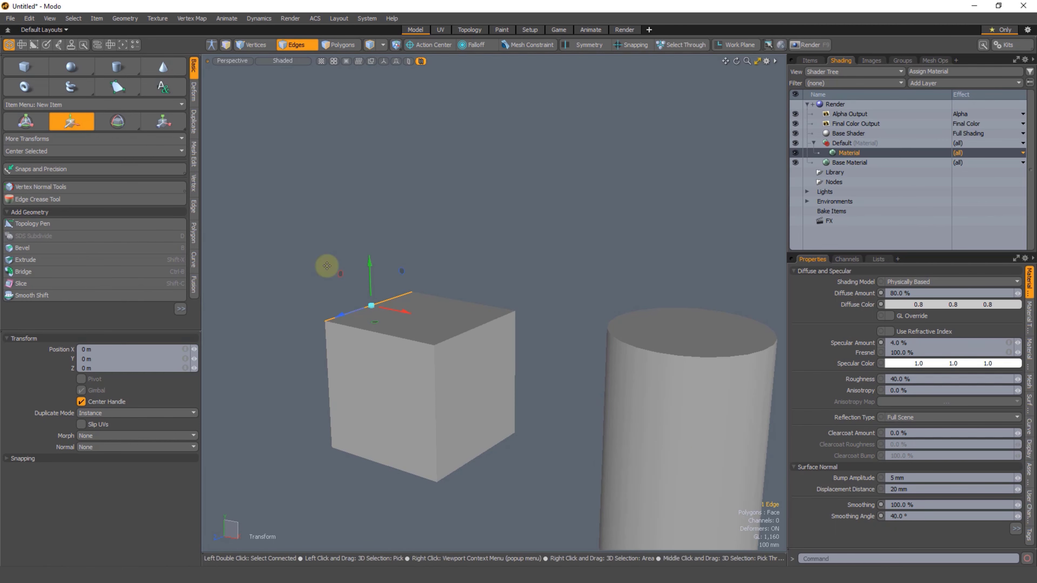
key("ctrl+z")
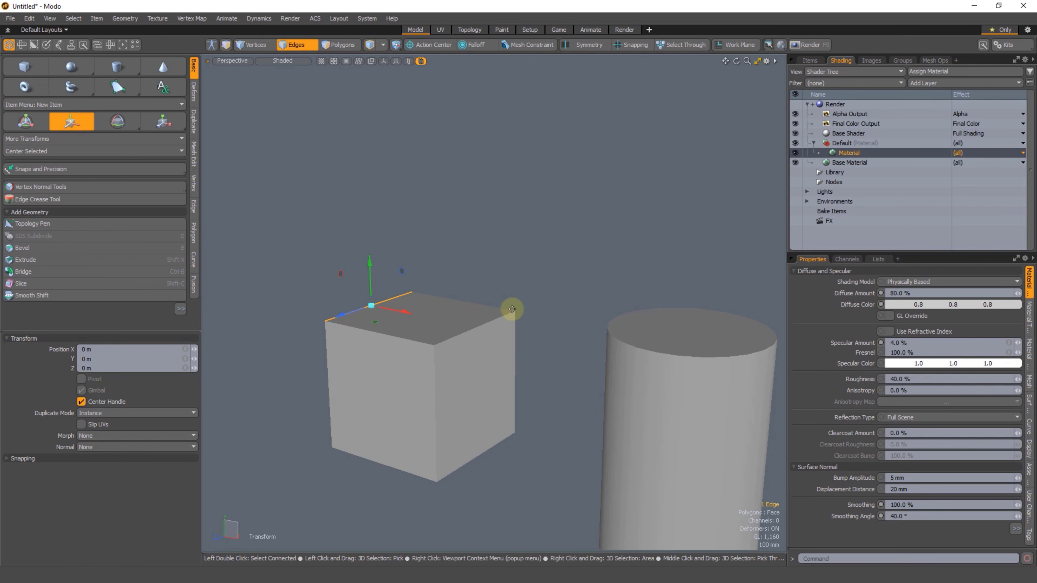
Step: Raise the cube's selected top edge 1.2 m along Y, undo the move and deselect the edge
left_click_drag(354, 297, 378, 154)
left_click_drag(378, 184, 362, 123, "alt")
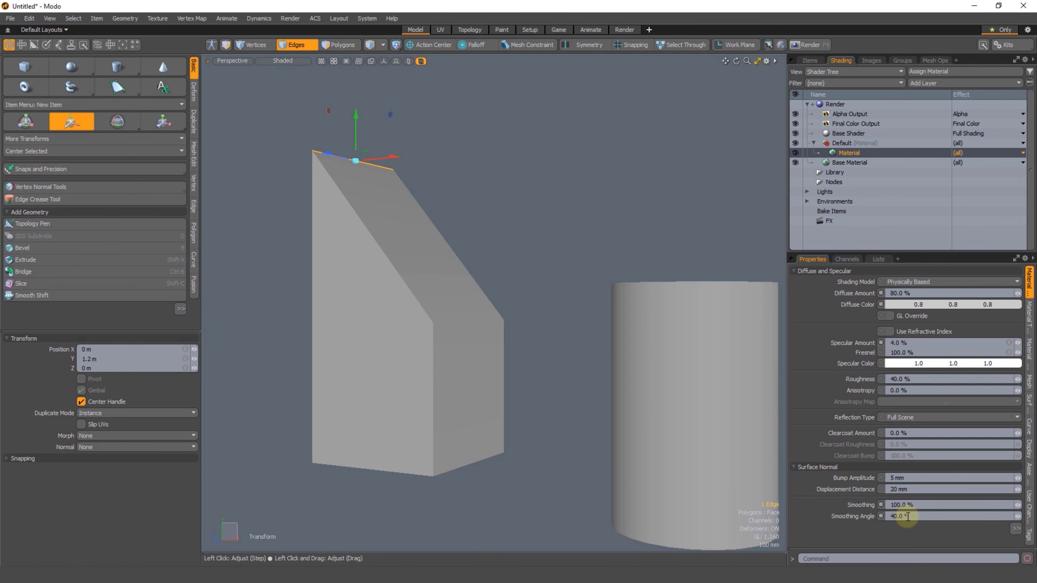
key("ctrl+z")
key("space")
left_click(481, 247)
Step: Set the Default material's Smoothing Angle to 0°
scroll(545, 376, "down", 3)
left_click_drag(469, 325, 498, 337, "alt")
left_click_drag(498, 337, 534, 340, "alt")
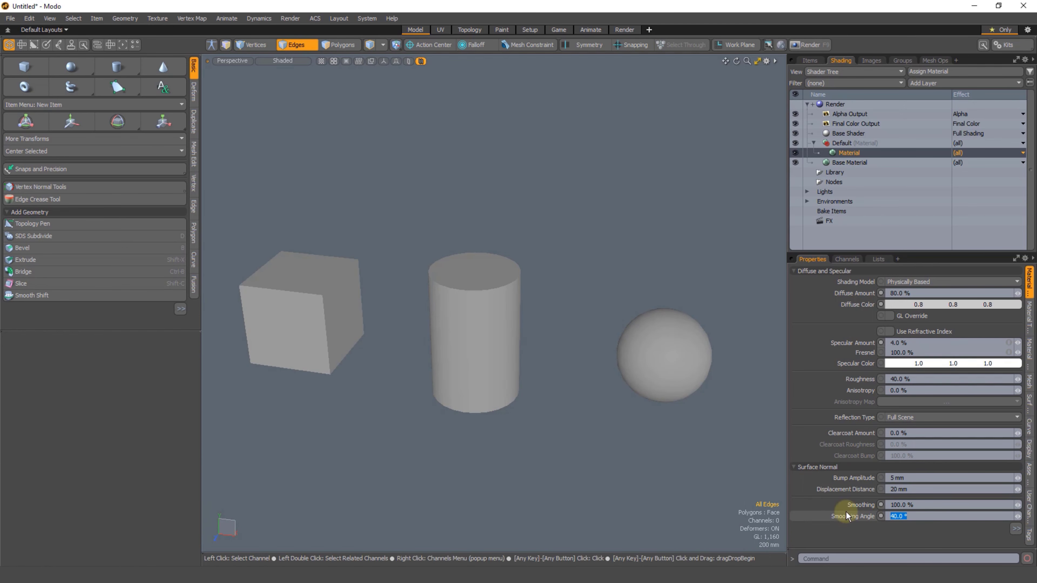
type("0")
key("Return")
scroll(500, 309, "up", 2)
left_click_drag(526, 388, 426, 329, "alt+shift")
left_click_drag(426, 329, 453, 356, "alt")
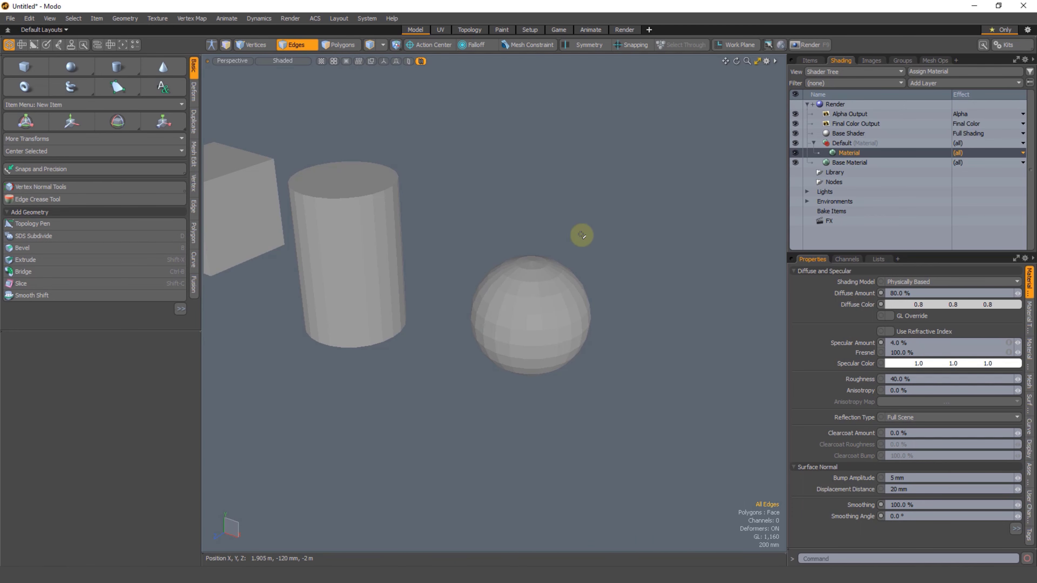
Step: Select all the sphere's polygons, frame them in the viewport and examine the faceted shading
key("3")
right_click_drag(609, 225, 631, 324)
left_click_drag(510, 312, 523, 304, "alt+shift")
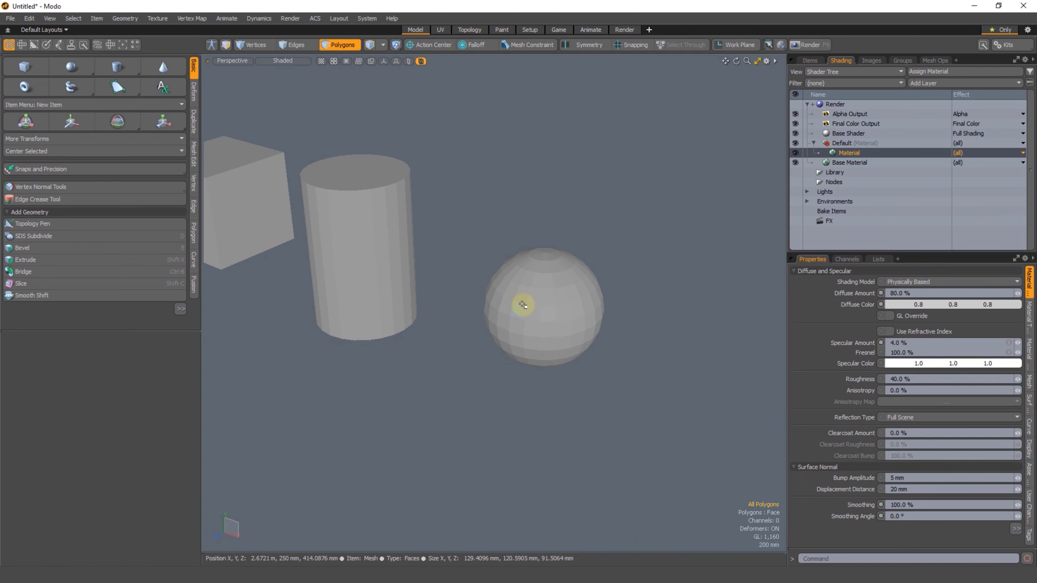
mouse_move(578, 234)
right_mouse_down()
mouse_move(673, 338)
mouse_move(627, 278)
right_mouse_up()
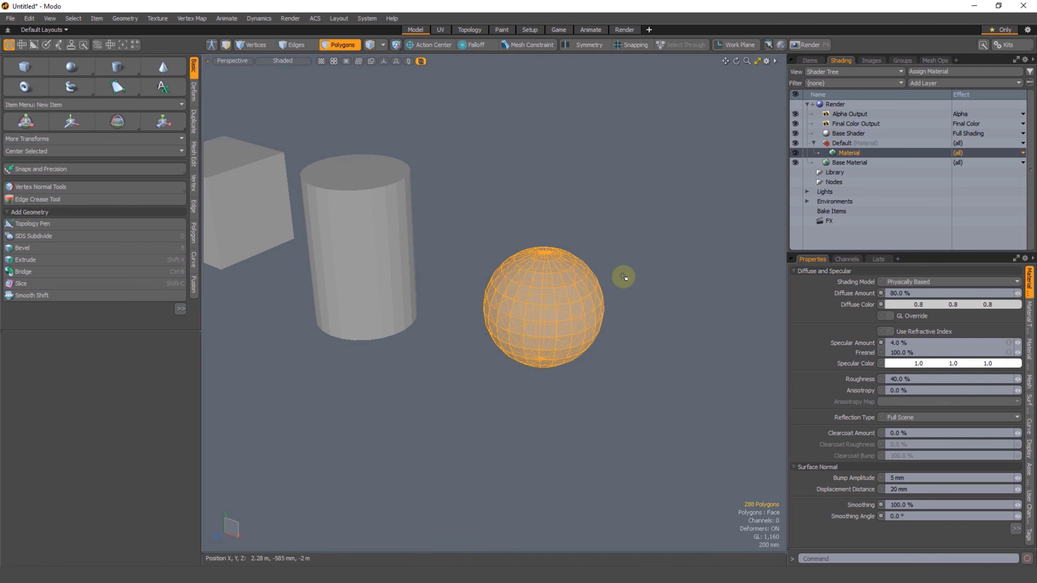
key("shift+a")
left_click(635, 158)
left_click_drag(576, 287, 577, 254, "alt")
mouse_move(570, 282)
left_mouse_down("alt")
mouse_move(553, 329)
mouse_move(654, 301)
mouse_move(646, 354)
mouse_move(540, 199)
mouse_move(397, 183)
mouse_move(539, 333)
mouse_move(433, 298)
mouse_move(503, 332)
mouse_move(481, 327)
mouse_move(486, 286)
left_mouse_up("alt")
left_click(739, 221)
Step: Set the Default material's Smoothing Angle back to 40° with all three shapes in view
scroll(539, 334, "down", 5)
scroll(502, 332, "down", 3)
mouse_move(481, 231)
right_mouse_down()
mouse_move(362, 503)
mouse_move(545, 300)
right_mouse_up()
key("shift+a")
left_click(544, 232)
left_click_drag(544, 231, 490, 306, "alt")
scroll(504, 296, "up", 3)
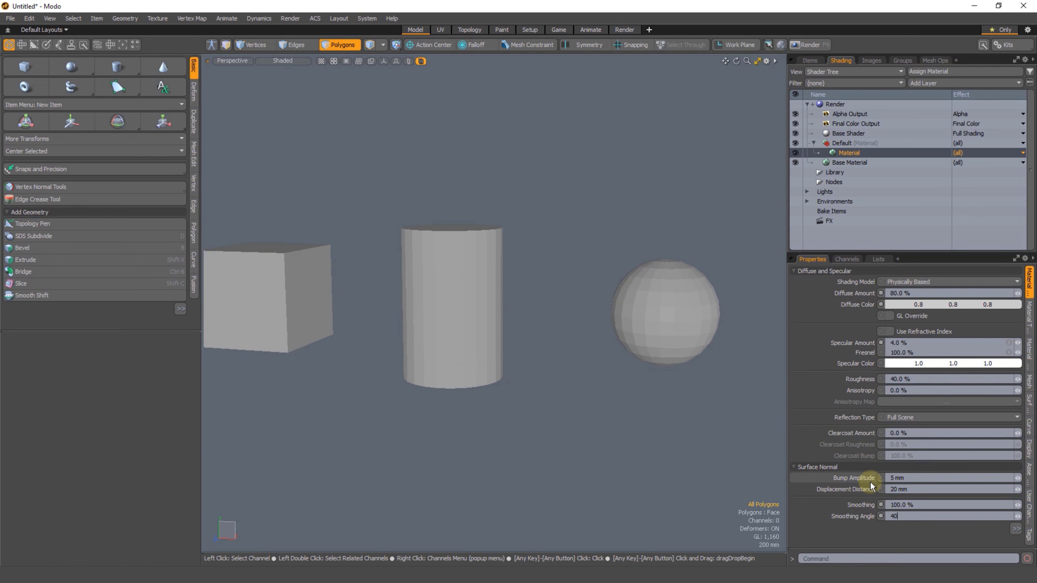
key("Return")
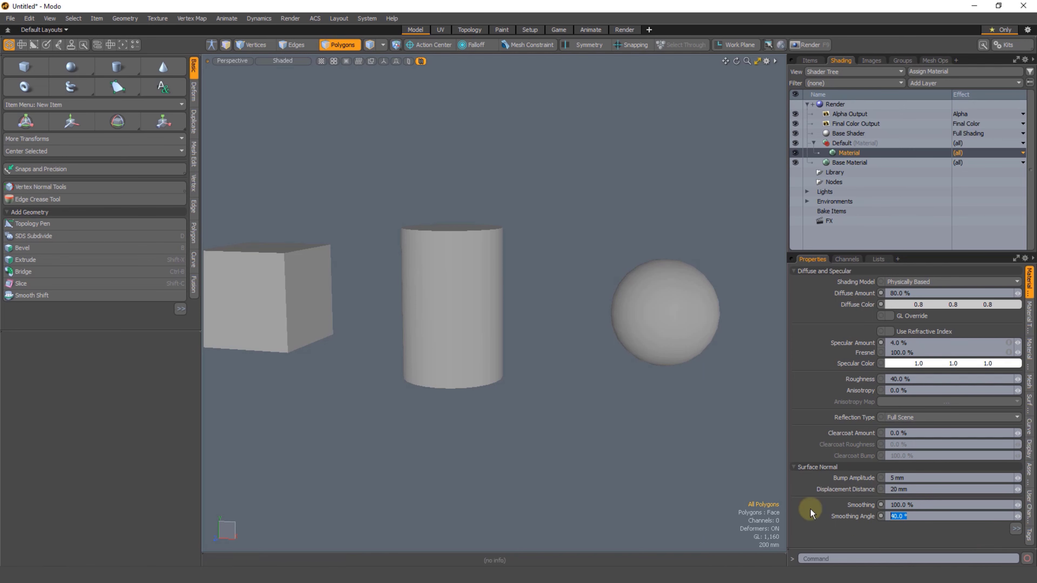
Step: Set the Default material's Smoothing Angle to 180° with the cube, cylinder and sphere in view
mouse_move(541, 264)
left_mouse_down("alt")
mouse_move(493, 352)
mouse_move(472, 332)
mouse_move(442, 333)
mouse_move(452, 337)
mouse_move(494, 262)
left_mouse_up("alt")
mouse_move(580, 217)
right_mouse_down()
mouse_move(617, 568)
mouse_move(704, 293)
right_mouse_up()
left_click(694, 264)
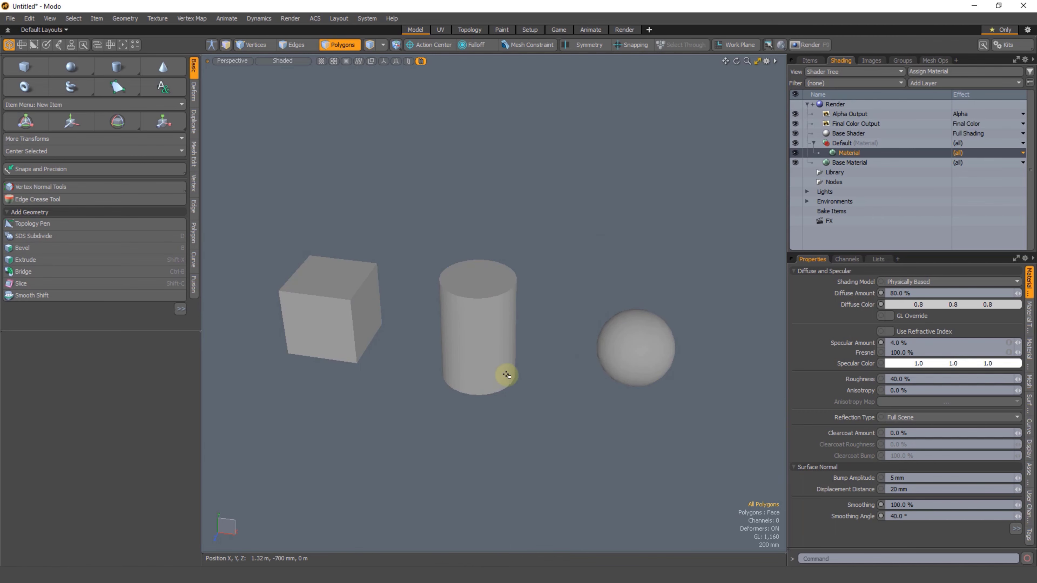
left_click_drag(376, 331, 392, 328, "alt+shift")
right_click_drag(423, 262, 369, 394)
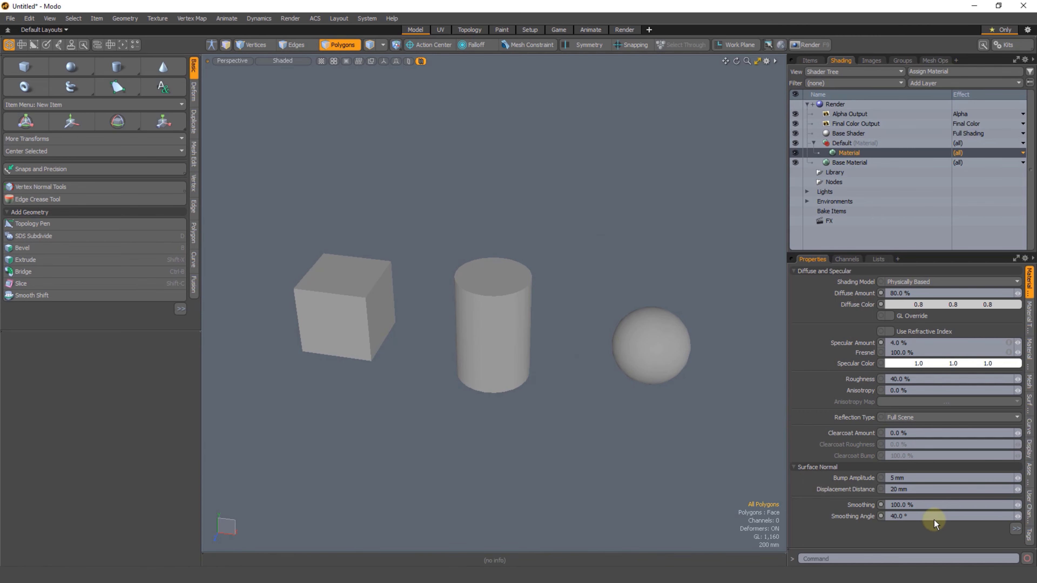
left_click(914, 517)
type("180")
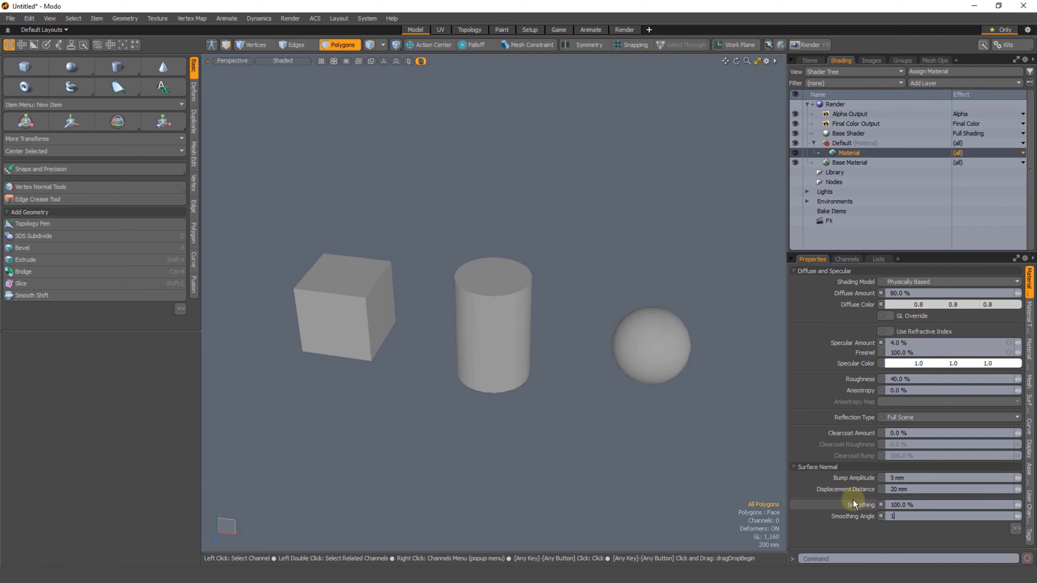
key("Return")
right_click_drag(358, 264, 421, 329)
Step: Undo the last change to the Default material's Smoothing Angle
key("ctrl+z")
key("ctrl+z")
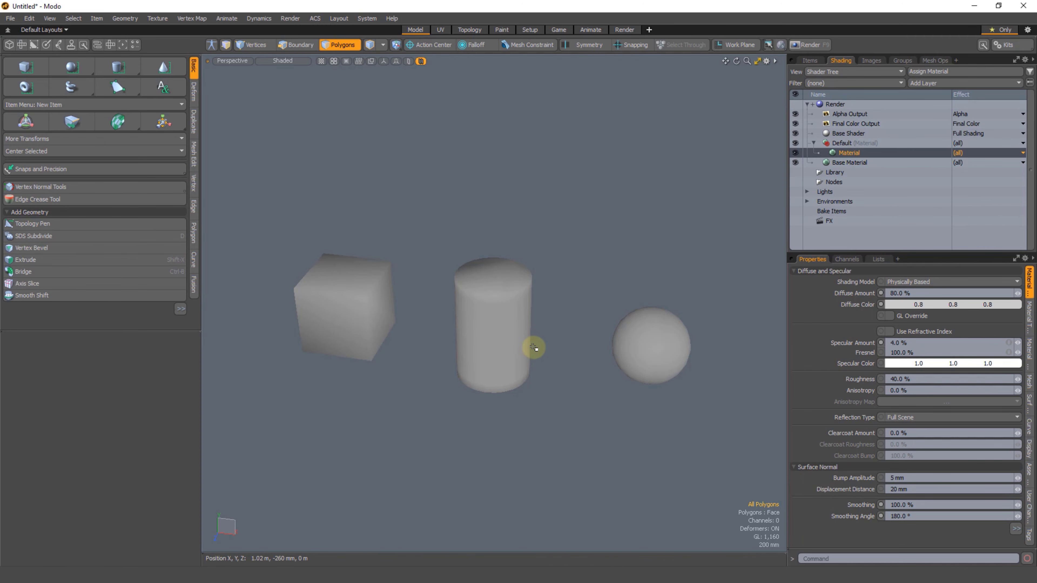
left_click_drag(534, 340, 530, 335, "alt+shift")
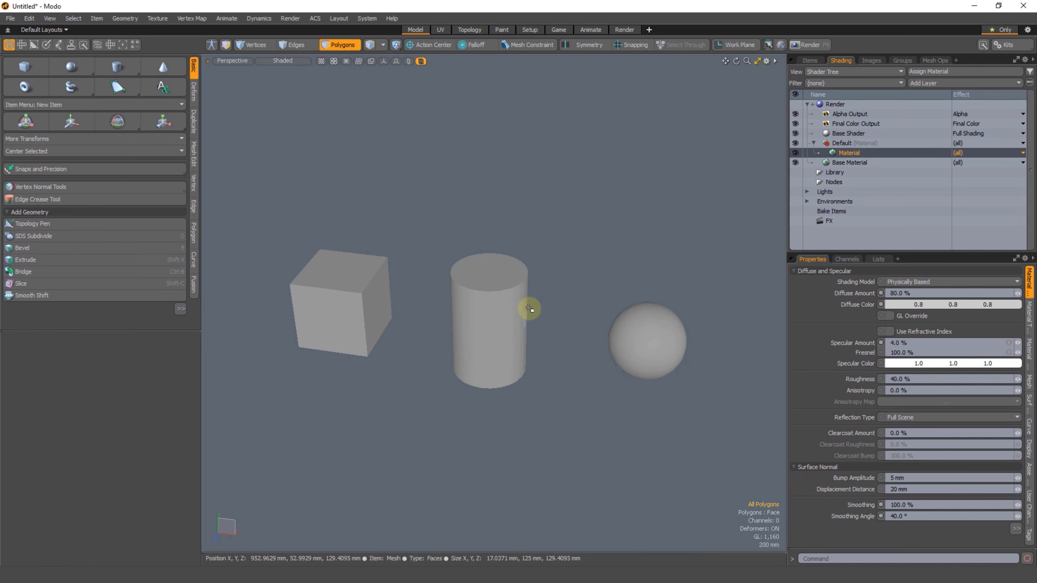
left_click(915, 516)
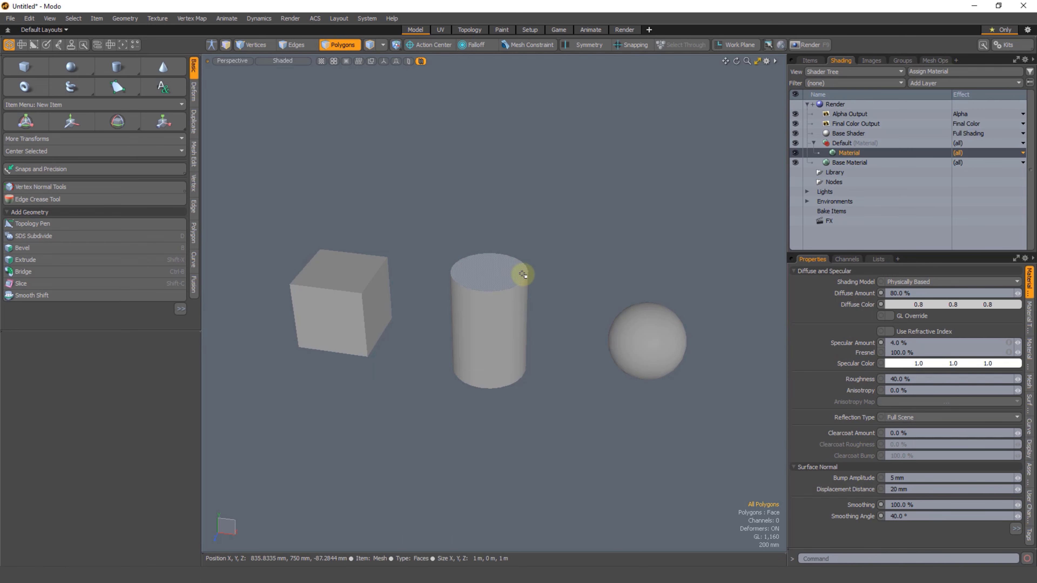
Step: Select and deselect all polygons of the three shapes, and examine the Default material group and its Material layer
left_click_drag(469, 322, 399, 329, "ctrl+alt")
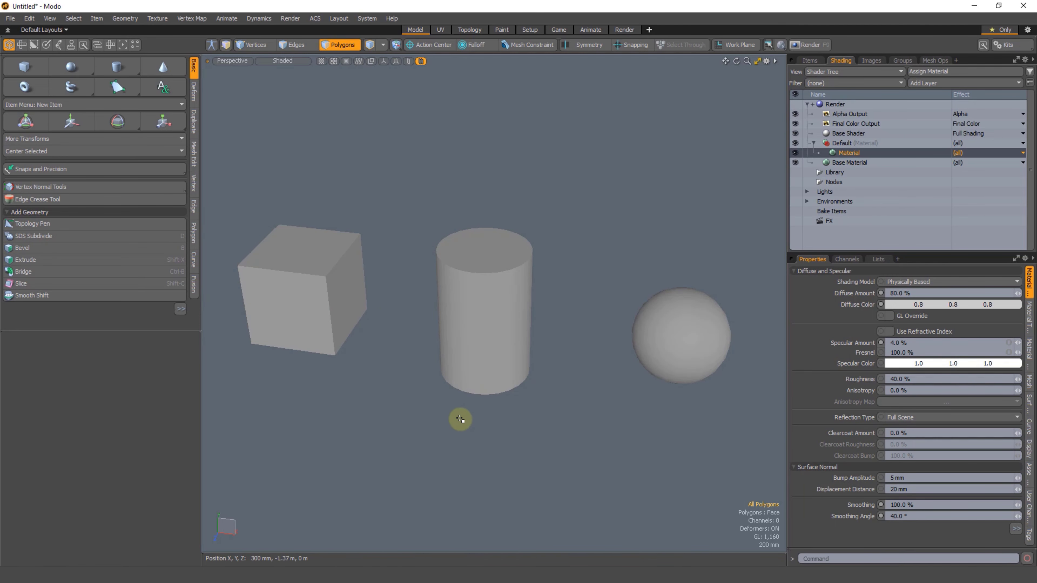
left_click_drag(460, 457, 465, 456, "alt+shift")
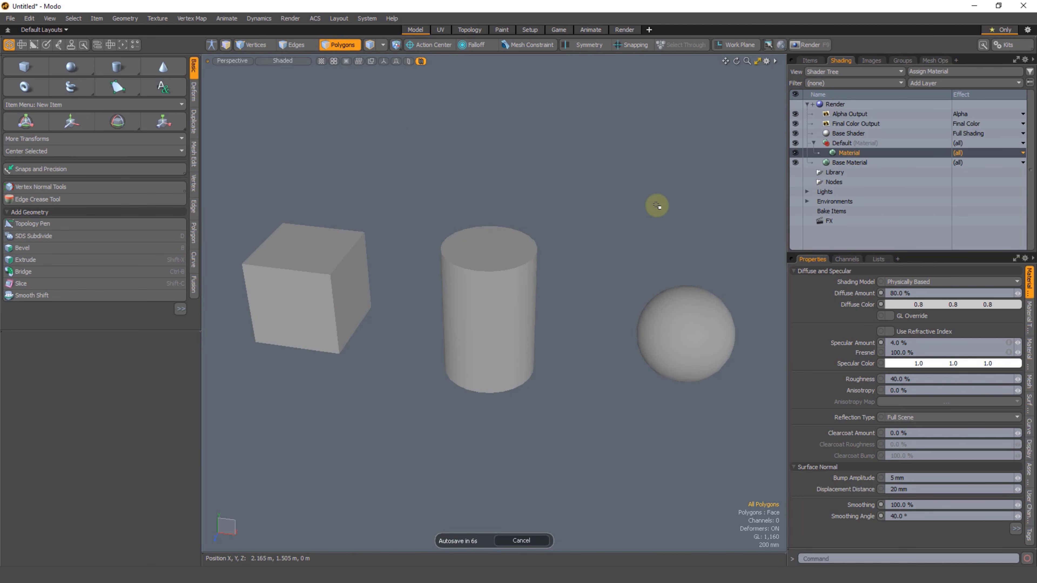
right_click_drag(635, 166, 796, 322)
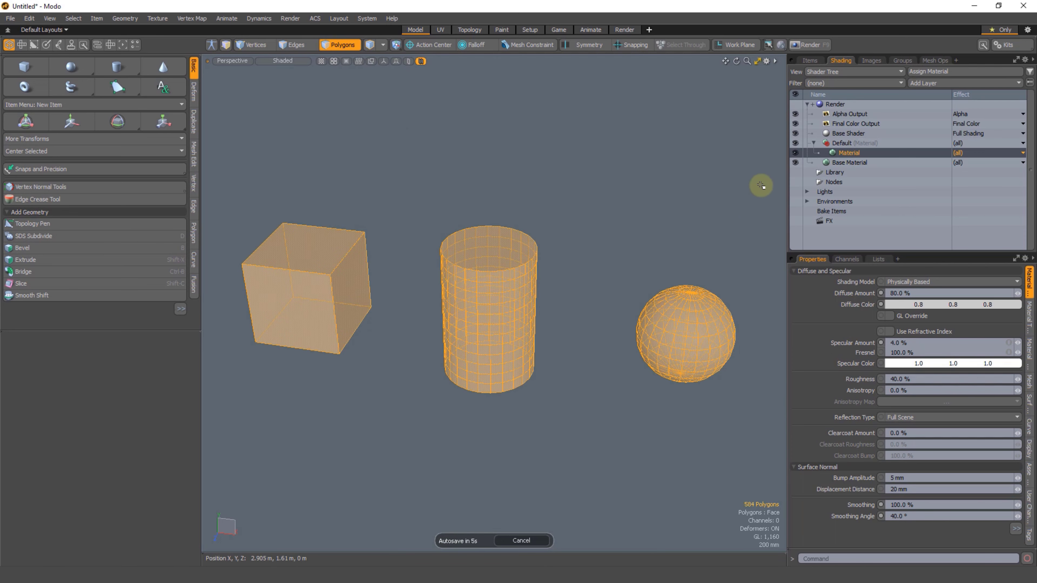
left_click(843, 142)
left_click(848, 150)
left_click(713, 173)
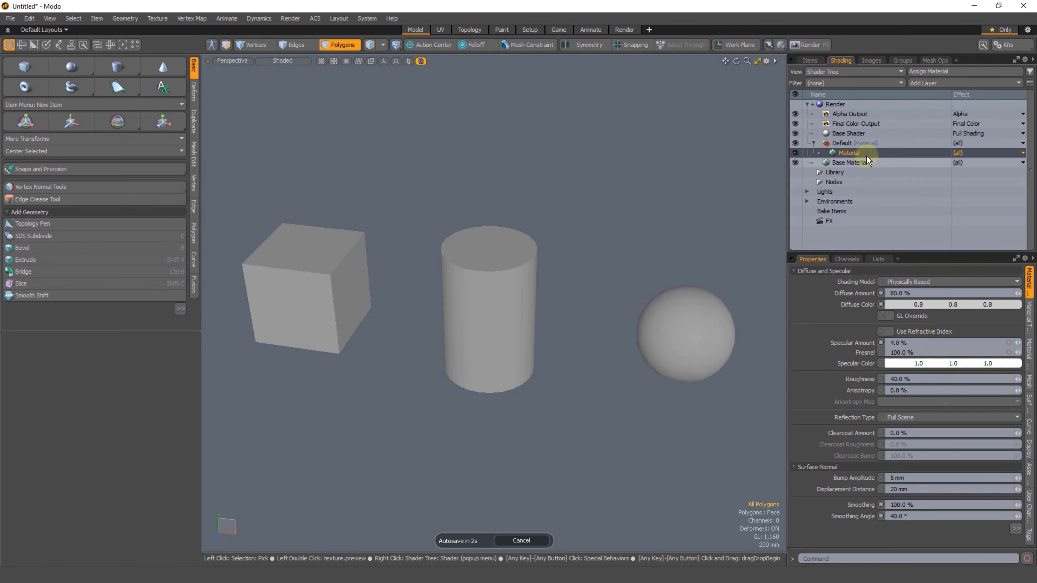
left_click(848, 145)
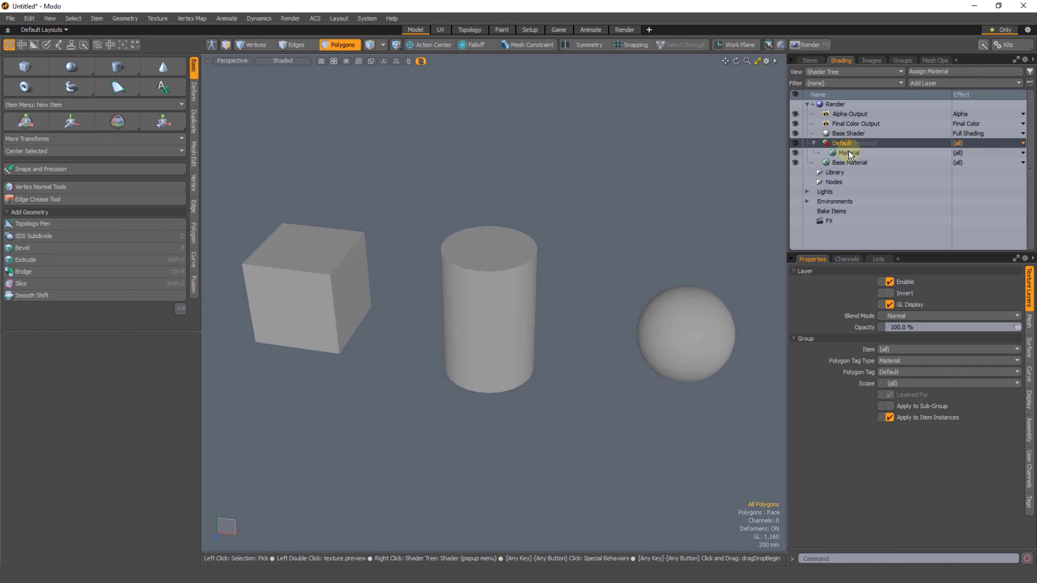
left_click(849, 150)
left_click(657, 279)
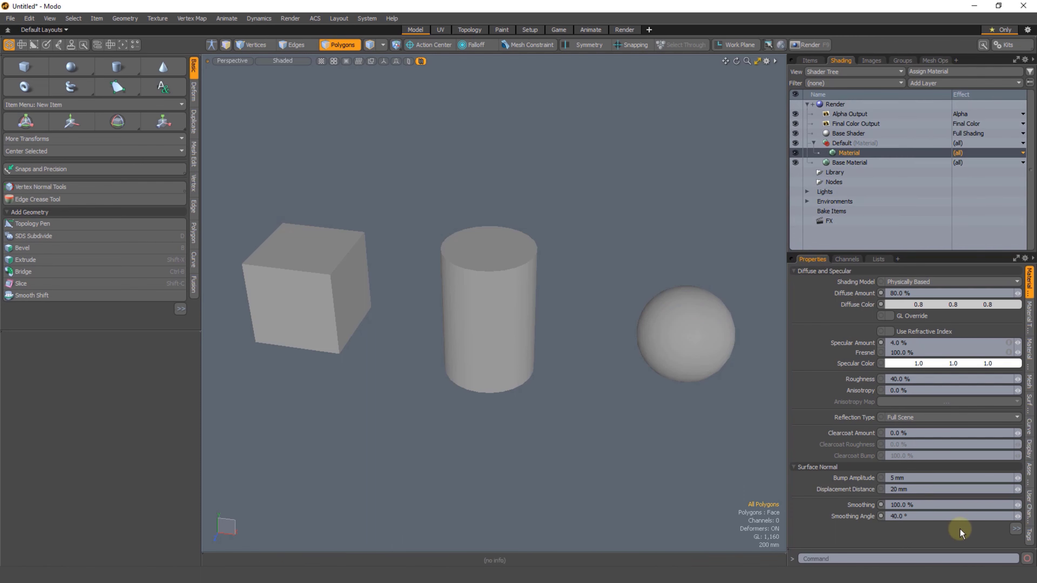
Step: Enlarge the shader tree area and disable Crease by Smoothing Angle in the Default material's surface normal settings
left_click(1017, 531)
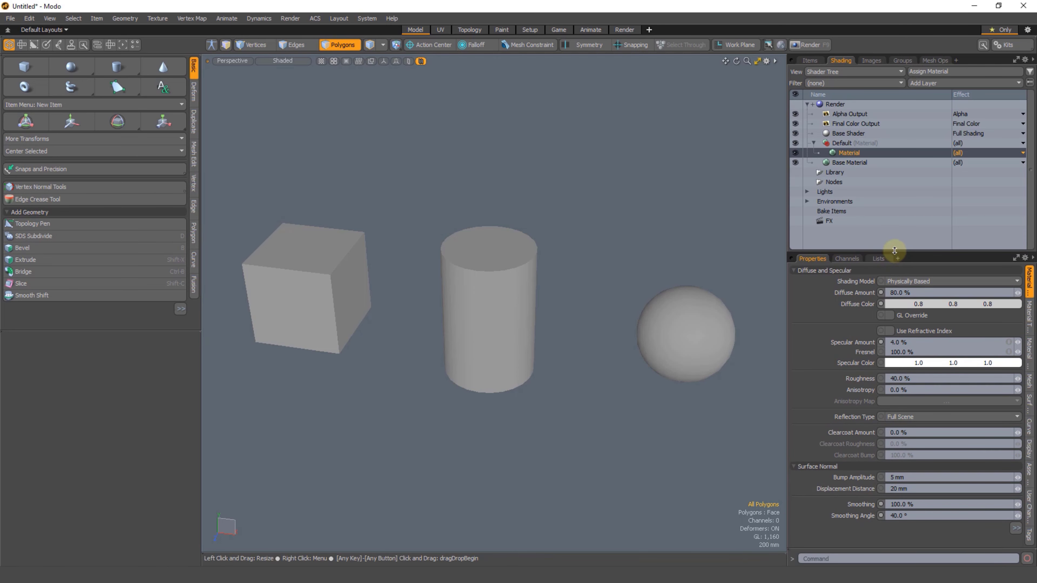
left_click_drag(894, 255, 888, 302)
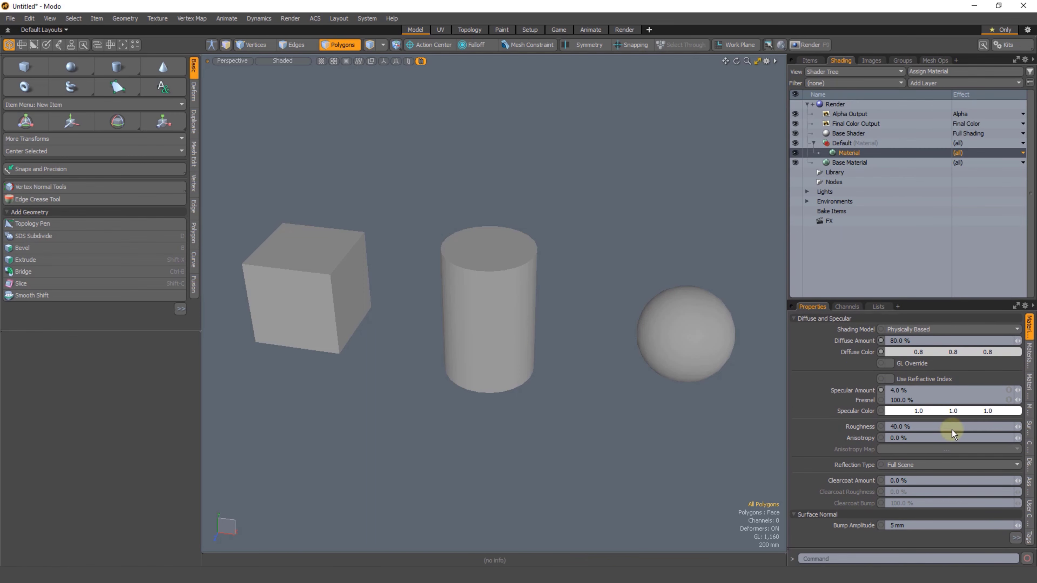
left_click(1015, 537)
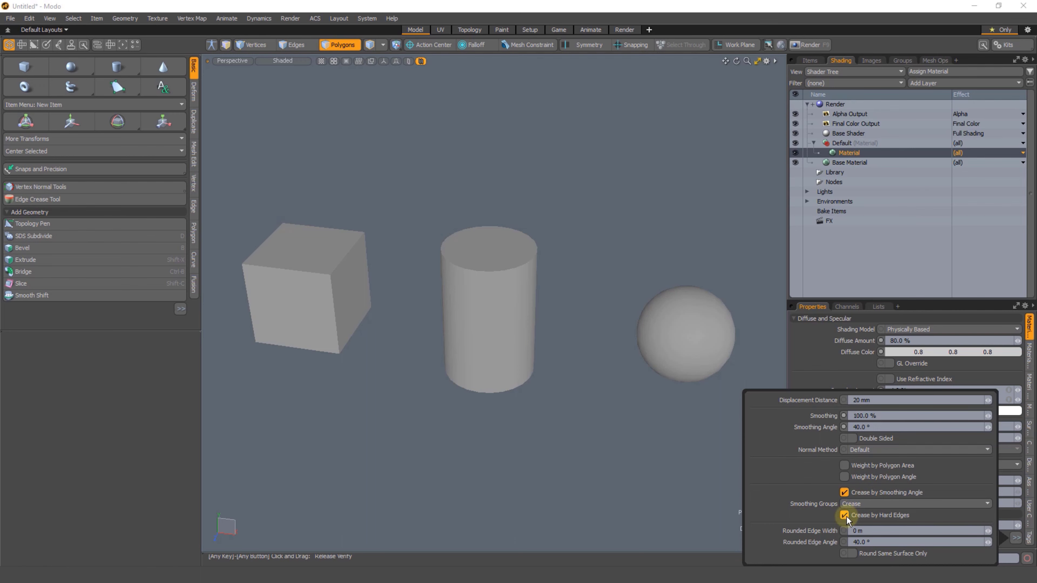
left_click(844, 493)
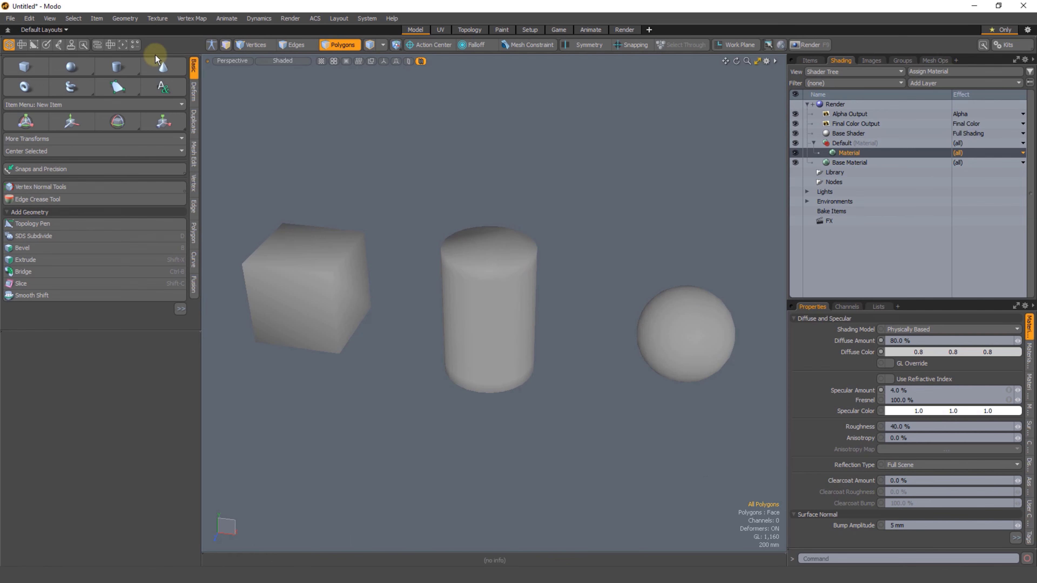
Step: Switch to the Games toolbar's Vertex Map tools, narrow the toolbar and examine the Hard Edge Smoothing Harden options
left_click(71, 45)
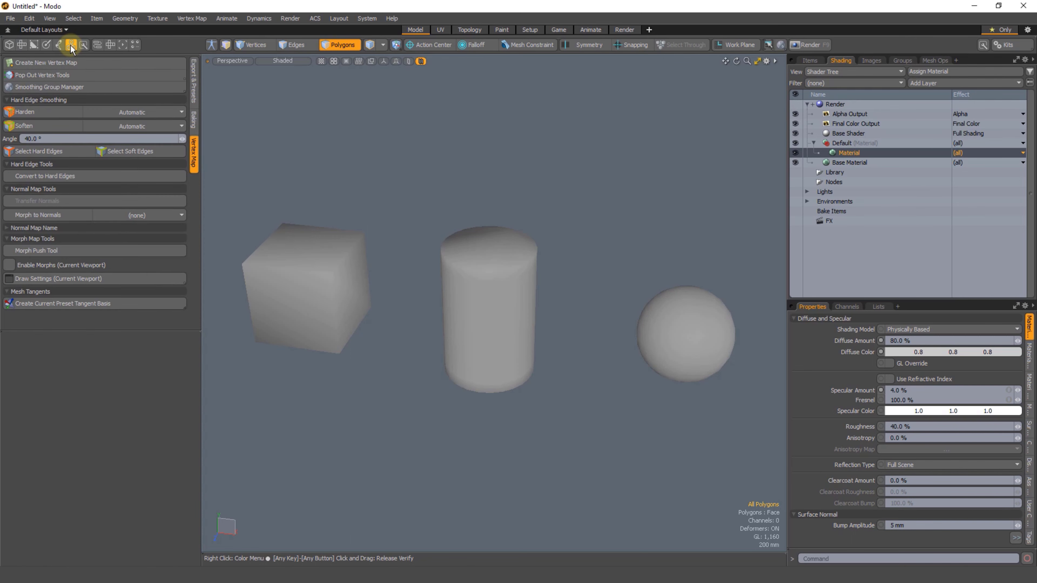
left_click_drag(202, 95, 156, 92)
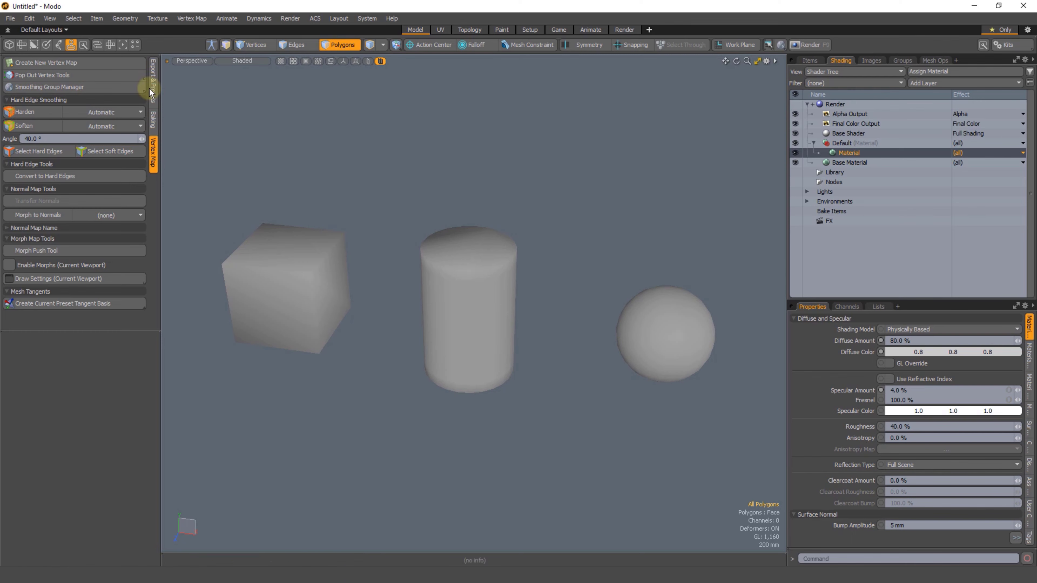
left_click(154, 68)
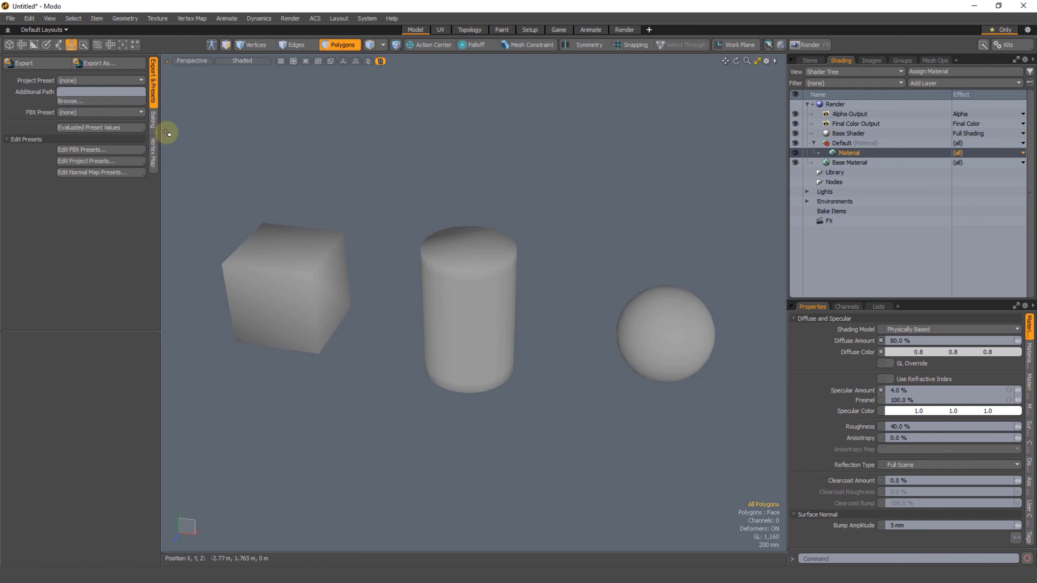
left_click(153, 147)
left_click(8, 103)
left_click(7, 102)
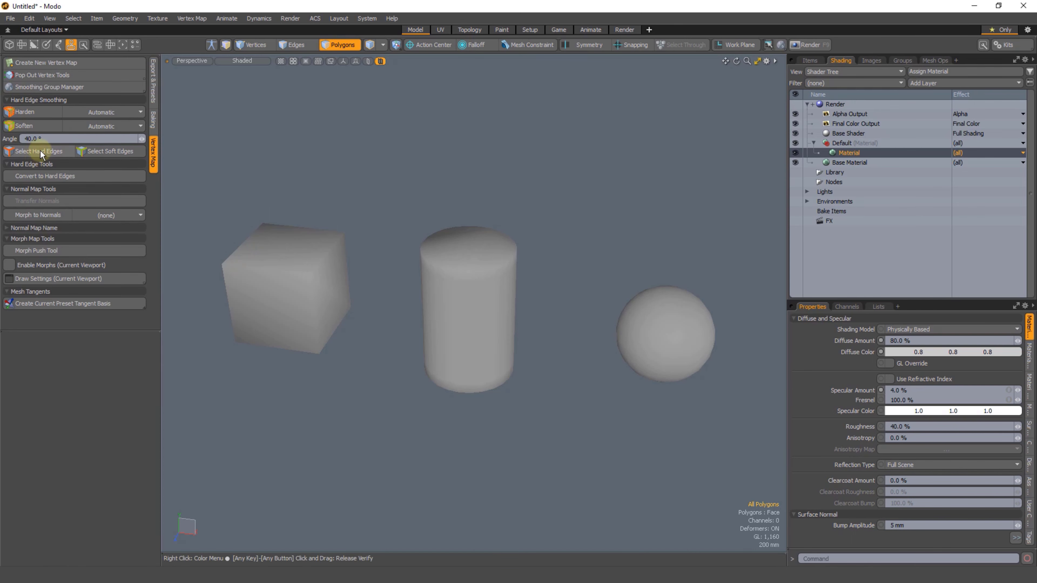
left_click(107, 113)
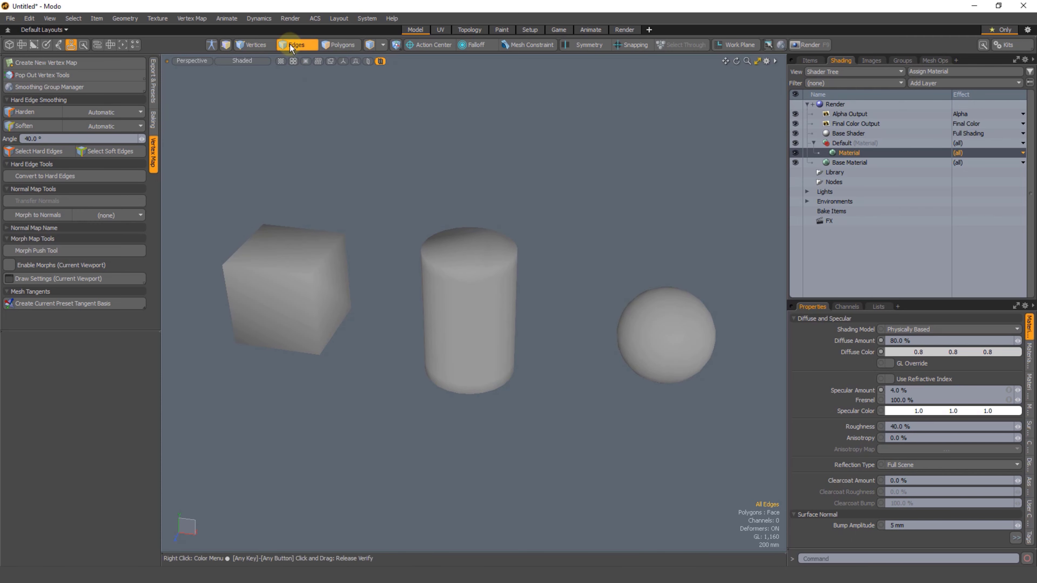
Step: Harden the three edges meeting at the cube's front top corner, deselect them and examine the cube's shading
left_click(283, 274)
left_click(322, 267, "shift")
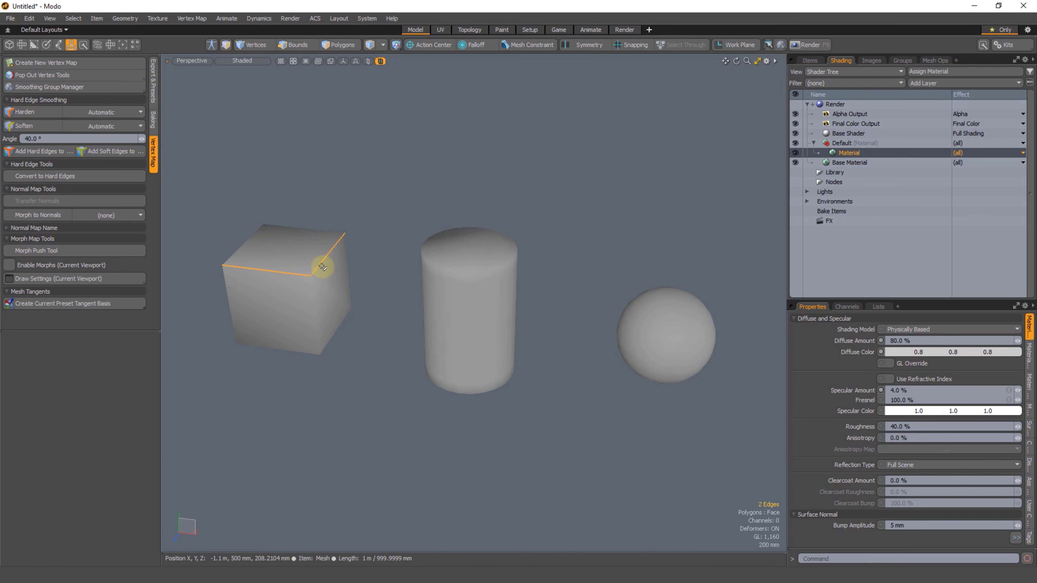
left_click(313, 291, "shift")
key("2")
scroll(355, 302, "up", 3)
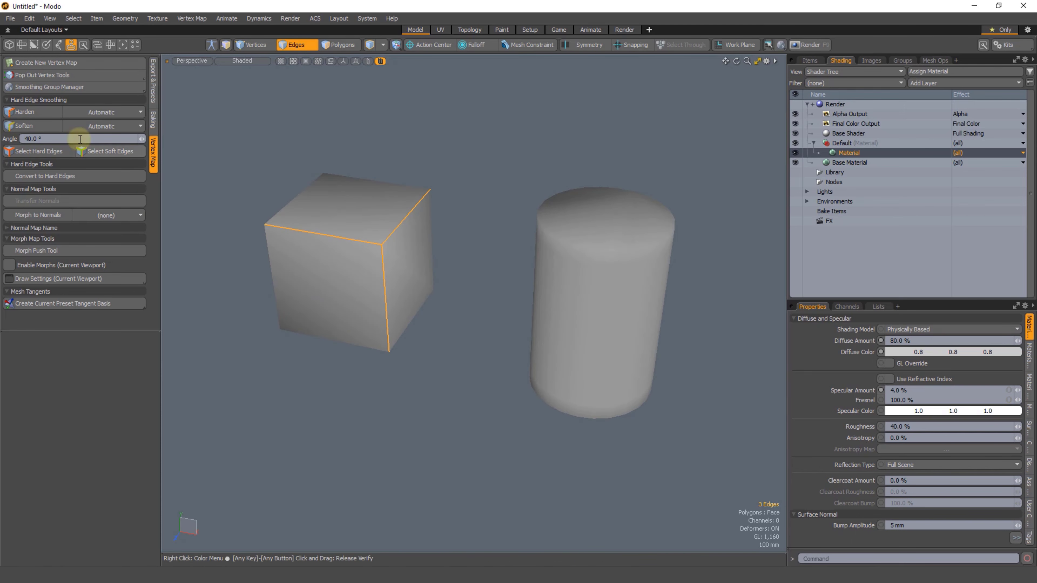
left_click(25, 115)
left_click(347, 167)
mouse_move(354, 281)
left_mouse_down("alt")
mouse_move(369, 294)
mouse_move(401, 257)
mouse_move(354, 271)
mouse_move(387, 273)
mouse_move(343, 266)
mouse_move(339, 276)
mouse_move(407, 236)
mouse_move(461, 234)
mouse_move(407, 229)
left_mouse_up("alt")
scroll(400, 257, "up", 3)
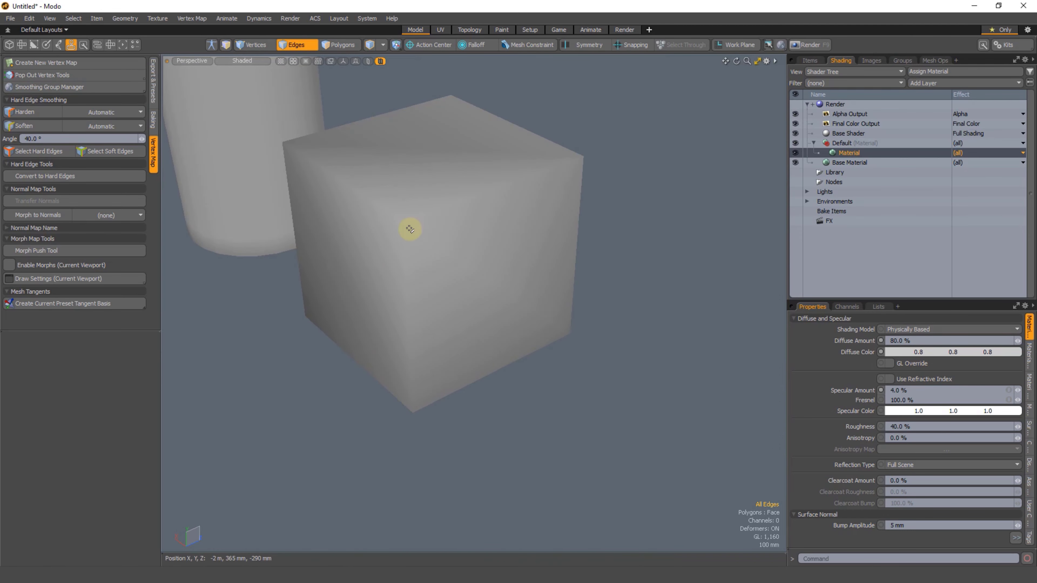
left_click_drag(403, 270, 434, 383, "alt")
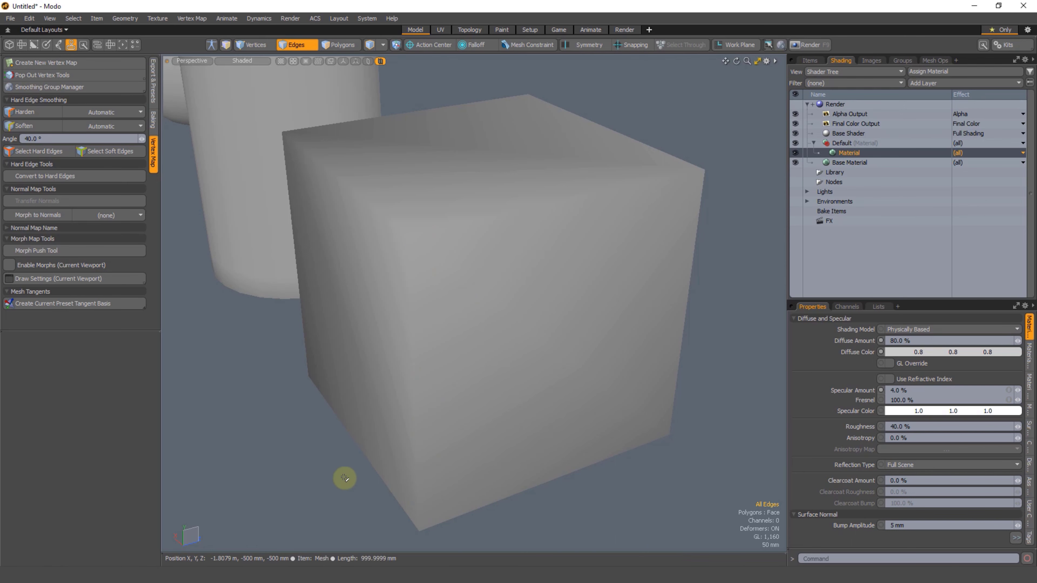
mouse_move(321, 307)
right_mouse_down()
mouse_move(387, 480)
mouse_move(598, 389)
mouse_move(458, 488)
mouse_move(308, 302)
right_mouse_up()
mouse_move(311, 304)
left_mouse_down("alt")
mouse_move(456, 342)
mouse_move(499, 326)
mouse_move(495, 340)
mouse_move(436, 326)
mouse_move(437, 237)
left_mouse_up("alt")
Step: Select all twelve edges of the cube and harden them
scroll(437, 335, "down", 5)
left_click_drag(399, 298, 436, 188, "alt")
mouse_move(477, 170)
right_mouse_down()
mouse_move(273, 422)
mouse_move(474, 271)
right_mouse_up()
mouse_move(474, 270)
left_mouse_down("alt")
mouse_move(360, 303)
mouse_move(311, 286)
left_mouse_up("alt")
left_click(28, 112)
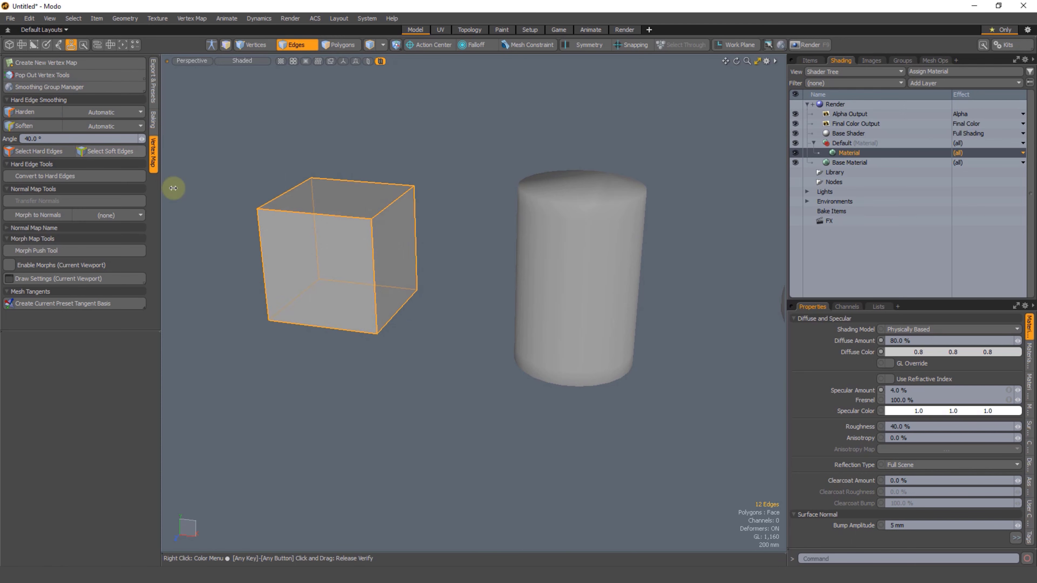
Step: Harden the cylinder's top and bottom edge loops and clear the selection
left_click_drag(169, 185, 493, 208, "alt")
double_click(488, 168)
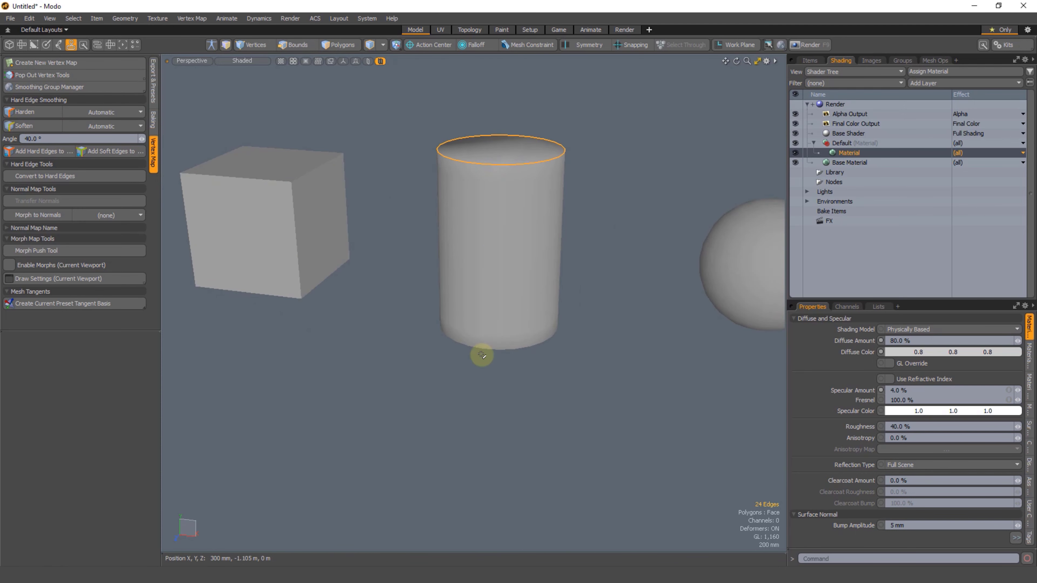
double_click(491, 348, "shift")
left_click(18, 116)
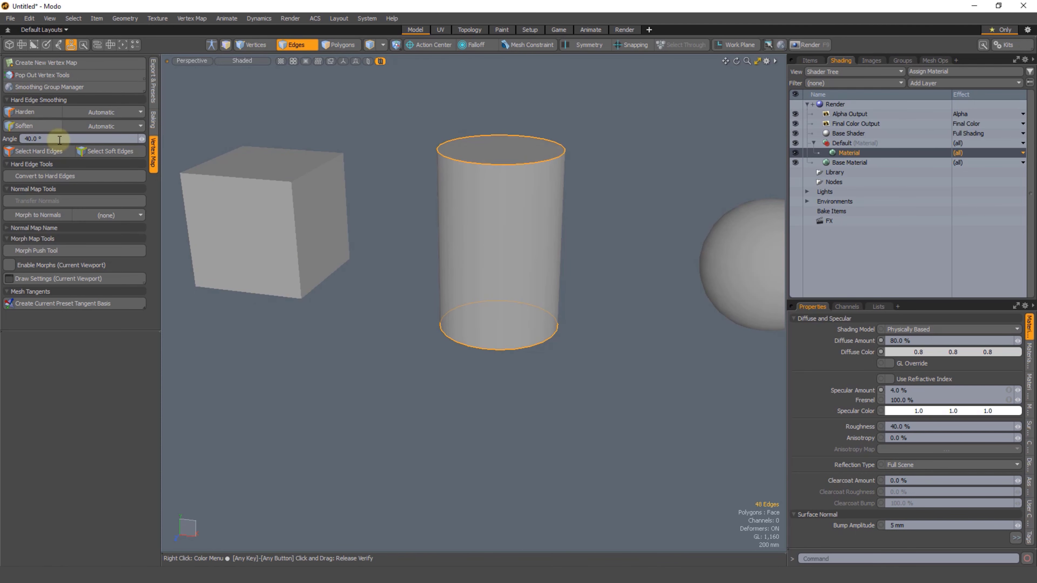
left_click_drag(470, 157, 432, 202, "alt")
left_click(432, 202)
scroll(482, 243, "down", 4)
left_click_drag(482, 243, 504, 144, "alt")
mouse_move(505, 143)
right_mouse_down()
mouse_move(758, 327)
mouse_move(694, 200)
right_mouse_up()
left_click(695, 200)
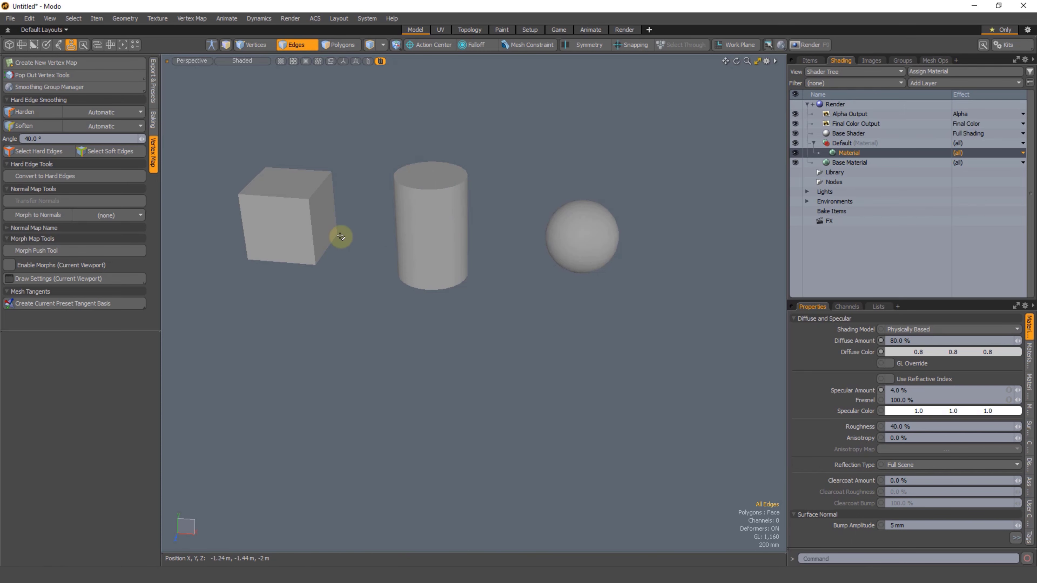
Step: Turn Crease by Smoothing Angle on and off again in the Default material's surface normal settings
scroll(347, 243, "up", 6)
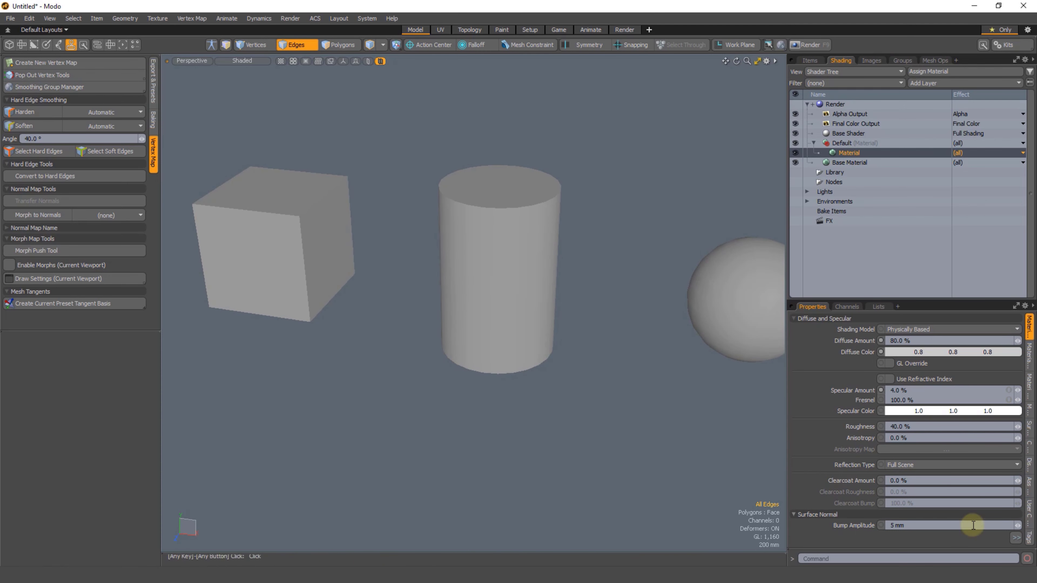
left_click(1015, 540)
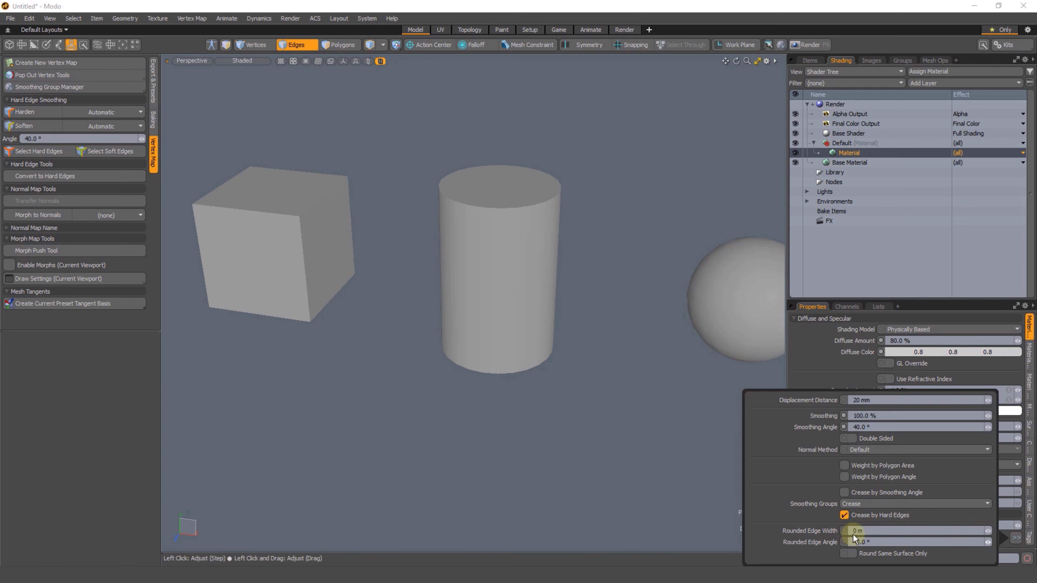
left_click(849, 161)
left_click(849, 153)
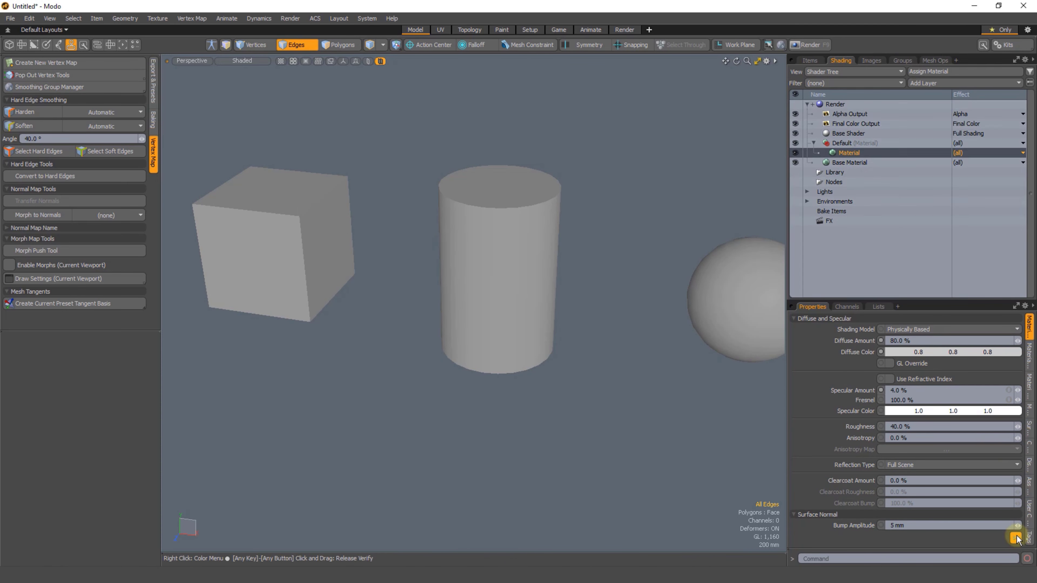
left_click(1015, 538)
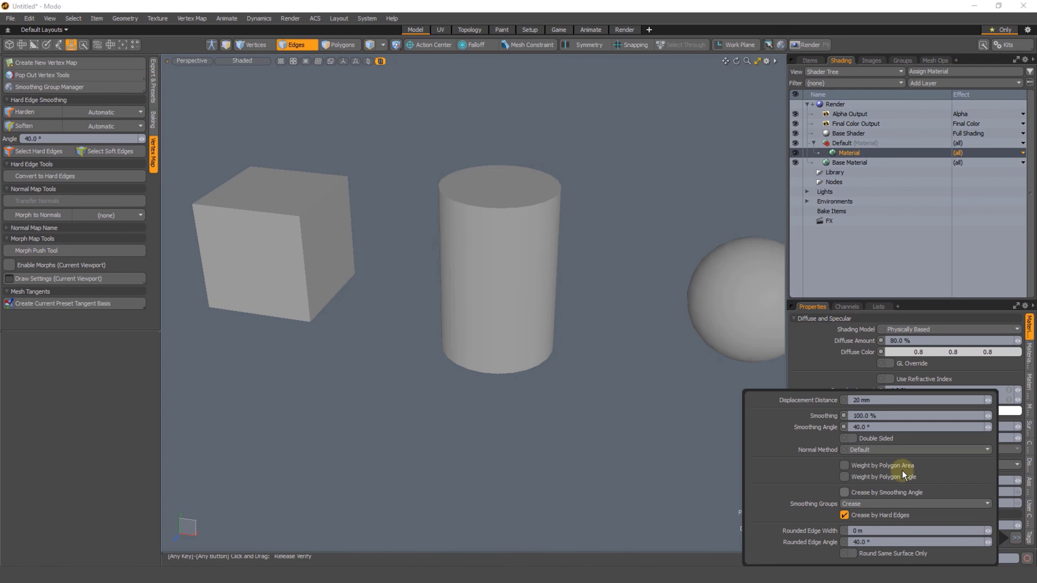
left_click(845, 492)
left_click(844, 492)
Step: Harden the selected edges over part of the sphere, clear the selection and examine the shading
left_click_drag(332, 238, 317, 208, "alt+shift")
left_click_drag(449, 233, 607, 224, "alt+shift")
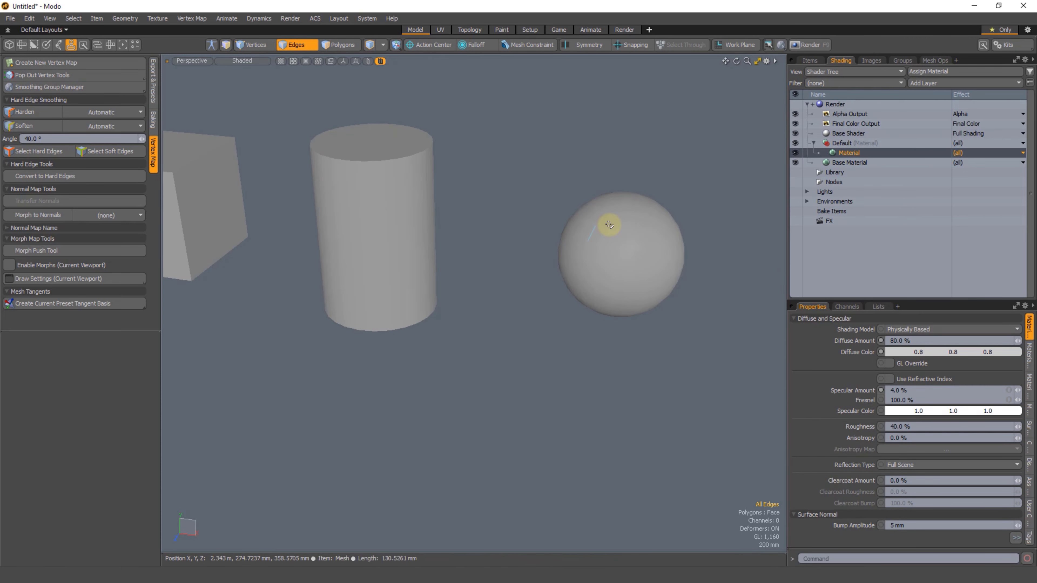
mouse_move(703, 172)
right_mouse_down()
mouse_move(491, 327)
mouse_move(537, 366)
right_mouse_up()
left_click_drag(577, 289, 528, 294, "alt+shift")
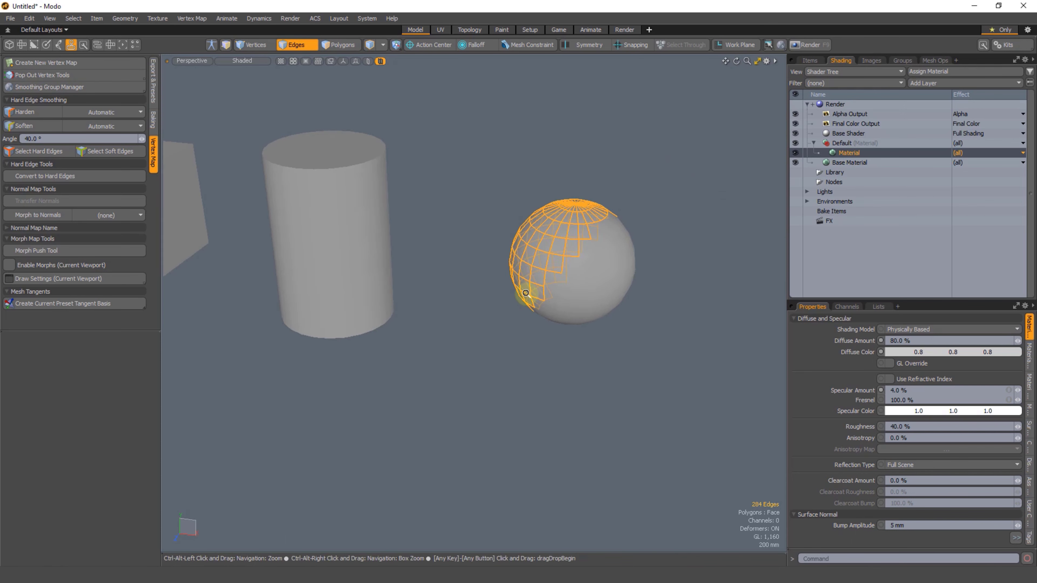
scroll(526, 294, "up", 2)
left_click(22, 118)
left_click(424, 340)
left_click_drag(423, 340, 487, 206, "alt")
left_click_drag(473, 251, 396, 282, "alt")
scroll(467, 289, "down", 3)
Step: Undo the hardening of the sphere's edges
key("ctrl+z")
key("ctrl+z")
key("ctrl+z")
Step: Select all hard edges in the mesh, check them on the cube and cylinder, and clear the selection
left_click_drag(396, 282, 278, 220, "alt+shift")
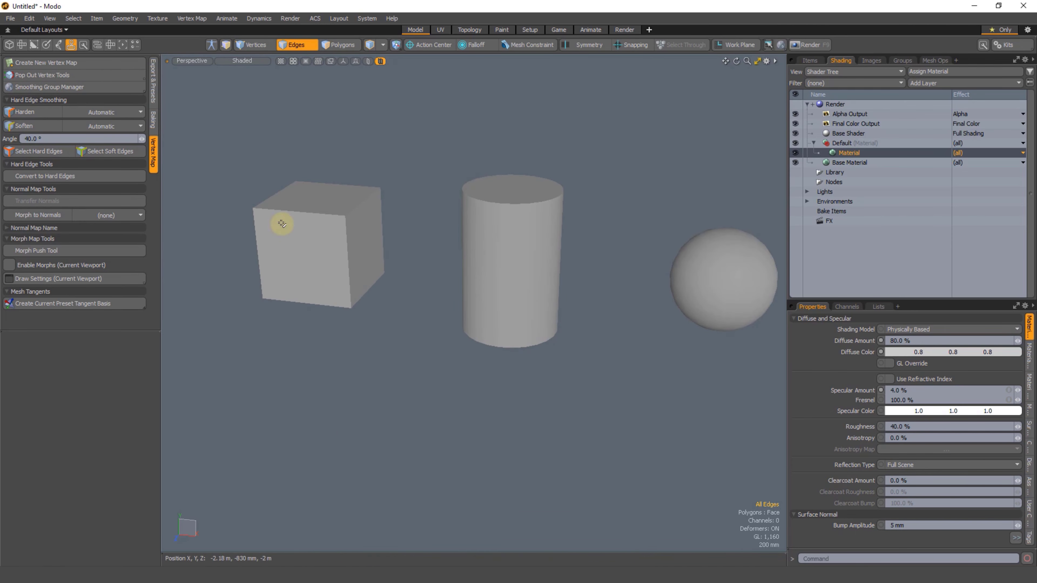
left_click(29, 152)
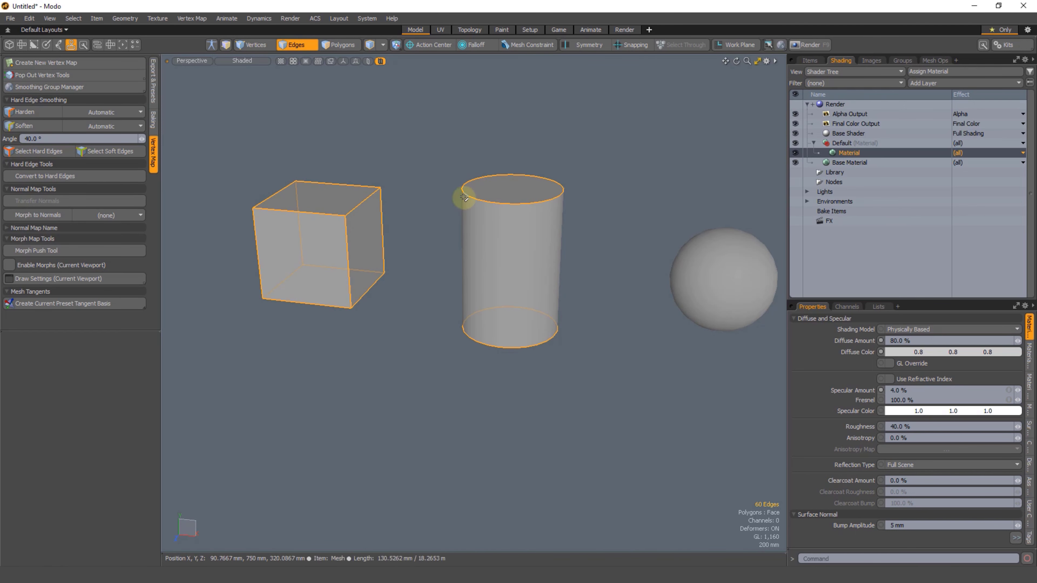
left_click_drag(528, 280, 465, 250, "alt+shift")
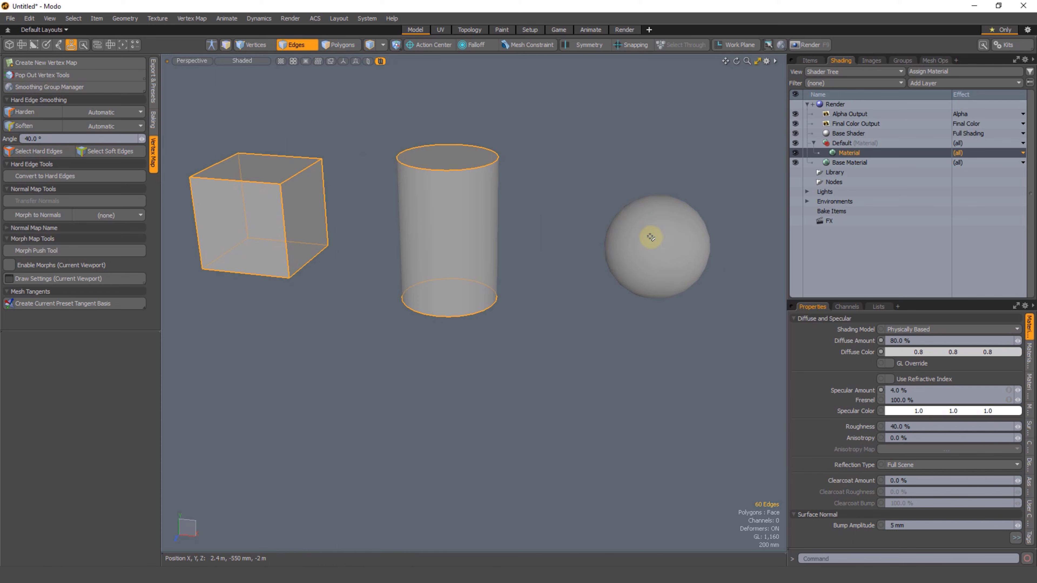
left_click_drag(571, 244, 566, 245, "alt+shift")
left_click(292, 101)
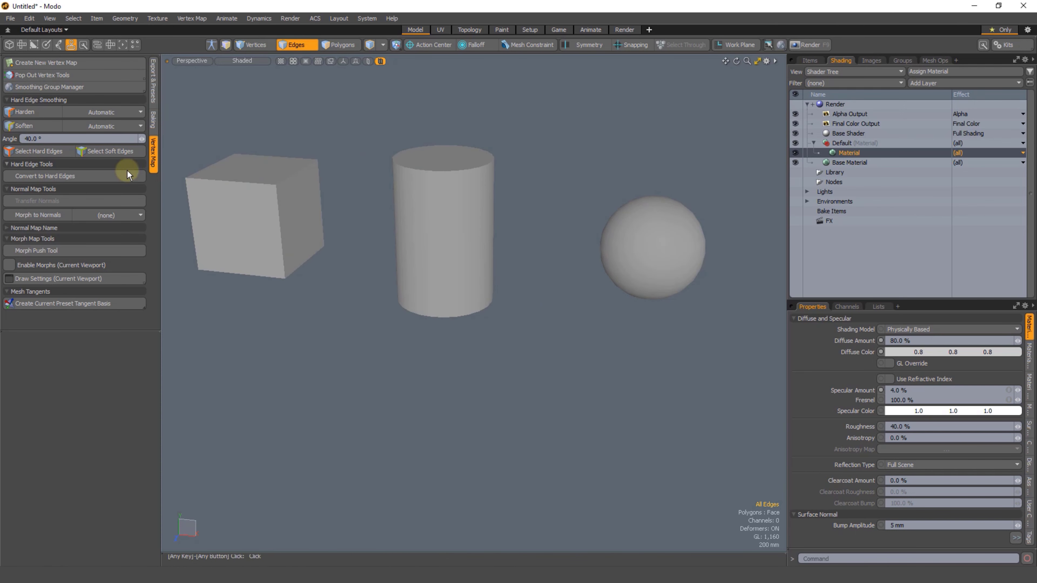
Step: Select all soft edges in the mesh, check which objects carry them, and clear the selection
left_click(110, 152)
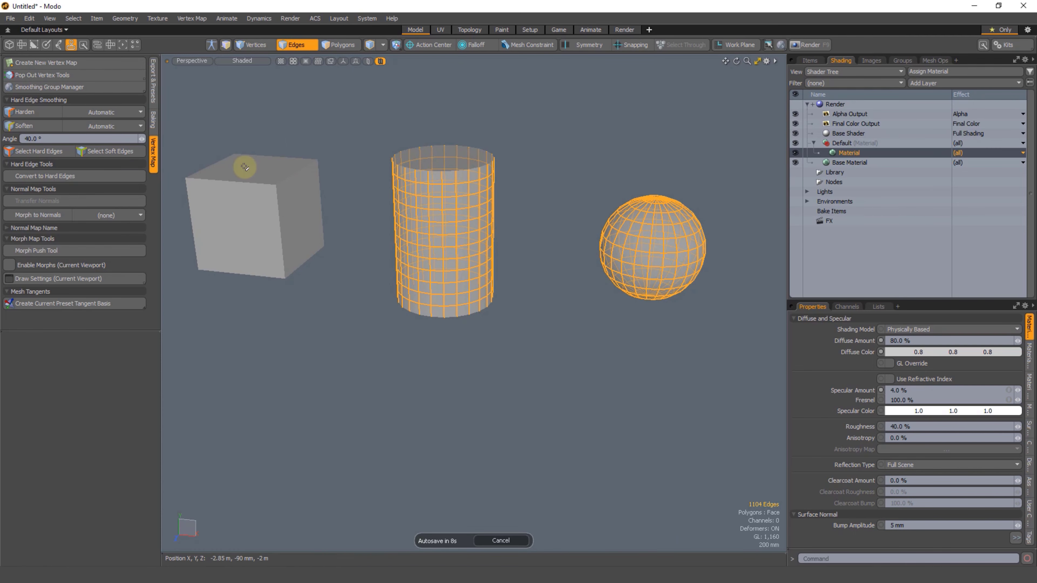
left_click(543, 200)
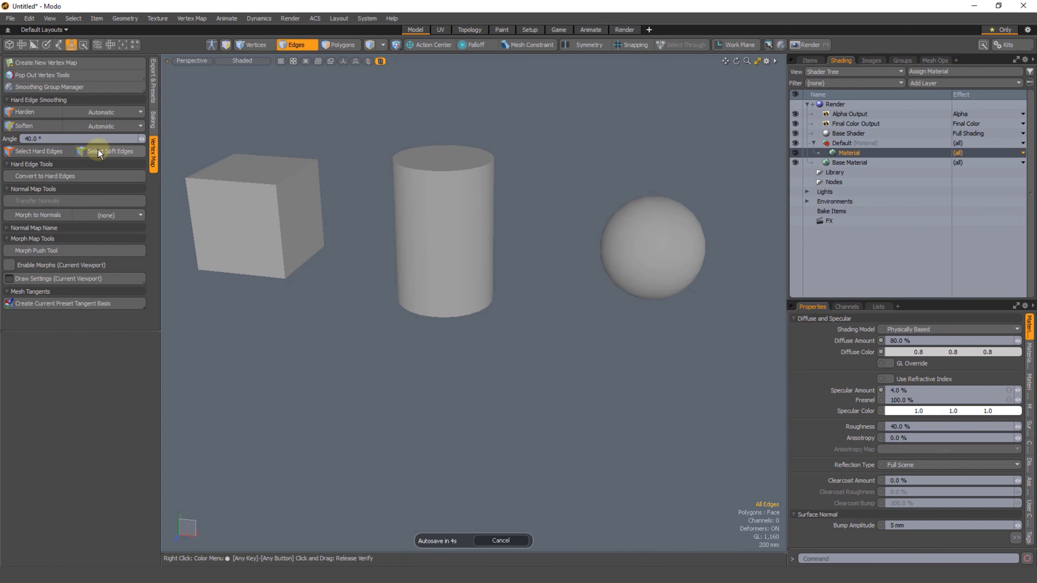
left_click_drag(358, 157, 376, 163, "alt+shift")
scroll(305, 162, "up", 3)
left_click_drag(305, 162, 332, 163, "alt+shift")
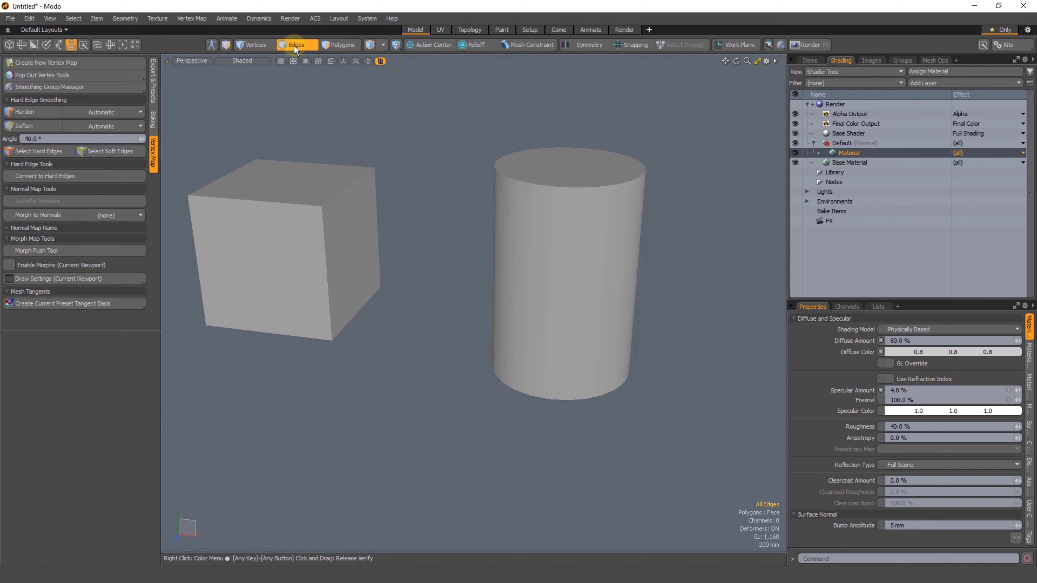
Step: In polygon mode, select a ring of eight polygons around one sphere face, harden them and clear the selection
left_click(335, 46)
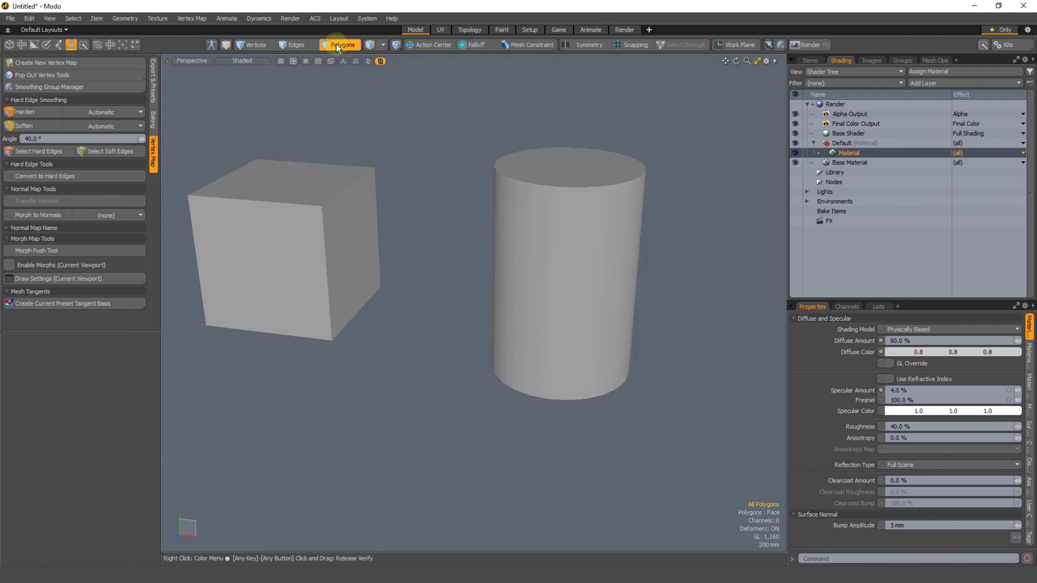
left_click(339, 44)
left_click_drag(384, 169, 443, 266, "ctrl+alt")
left_click_drag(443, 266, 318, 240, "ctrl+alt")
left_click_drag(597, 269, 578, 266)
left_click_drag(616, 232, 608, 281)
key("shift+a")
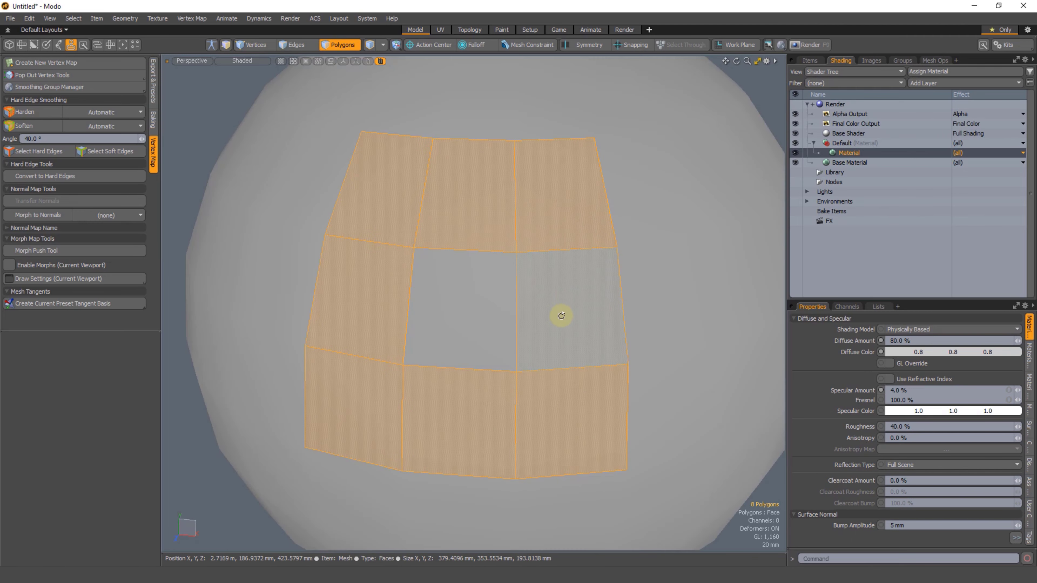
mouse_move(560, 315)
left_mouse_down("ctrl+alt")
mouse_move(509, 277)
mouse_move(461, 306)
left_mouse_up("ctrl+alt")
left_click_drag(460, 306, 499, 247, "alt+shift")
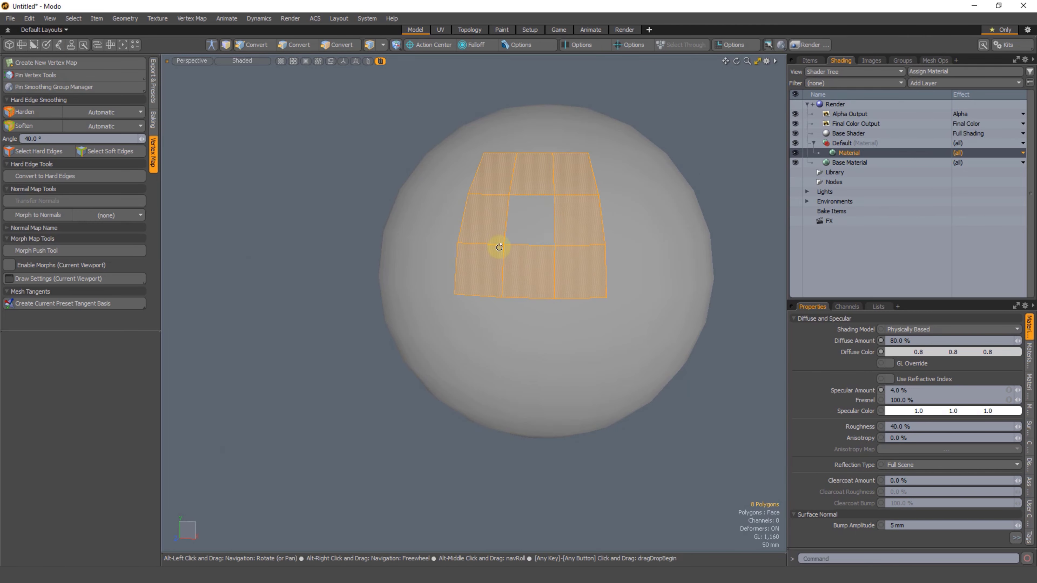
left_click(27, 113)
left_click(312, 164)
left_click_drag(478, 336, 470, 241, "alt")
left_click(470, 240)
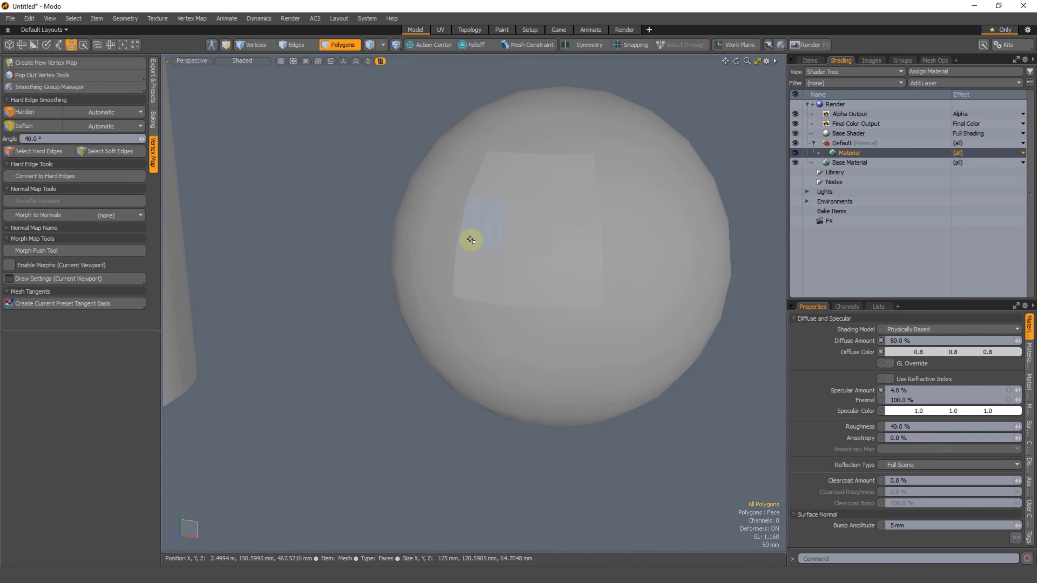
Step: Restore the eight-polygon selection, compare it with the patch's outline edges and clear the selection
key("ctrl+z")
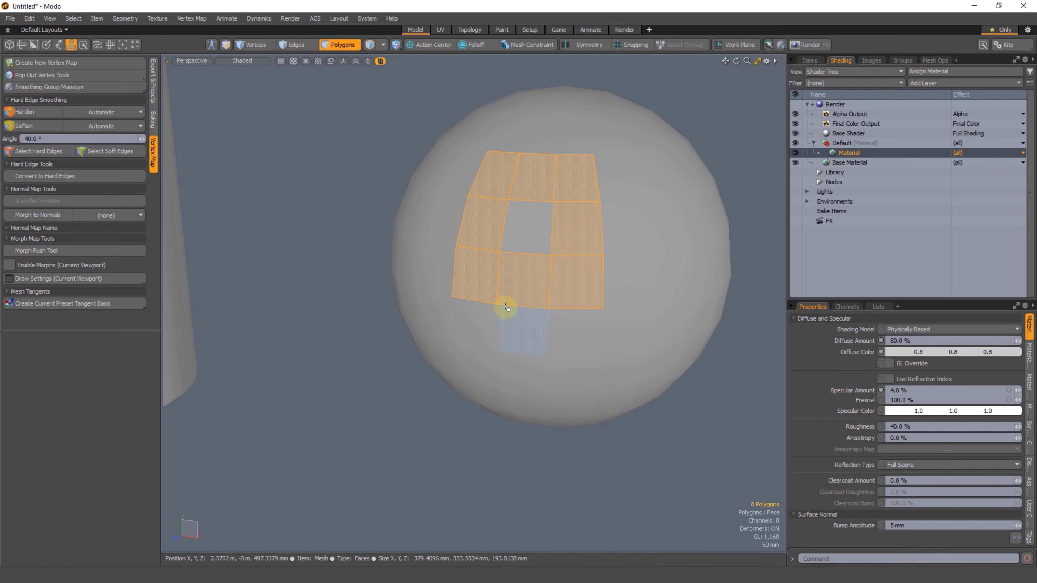
key("2")
left_click(584, 310, "shift")
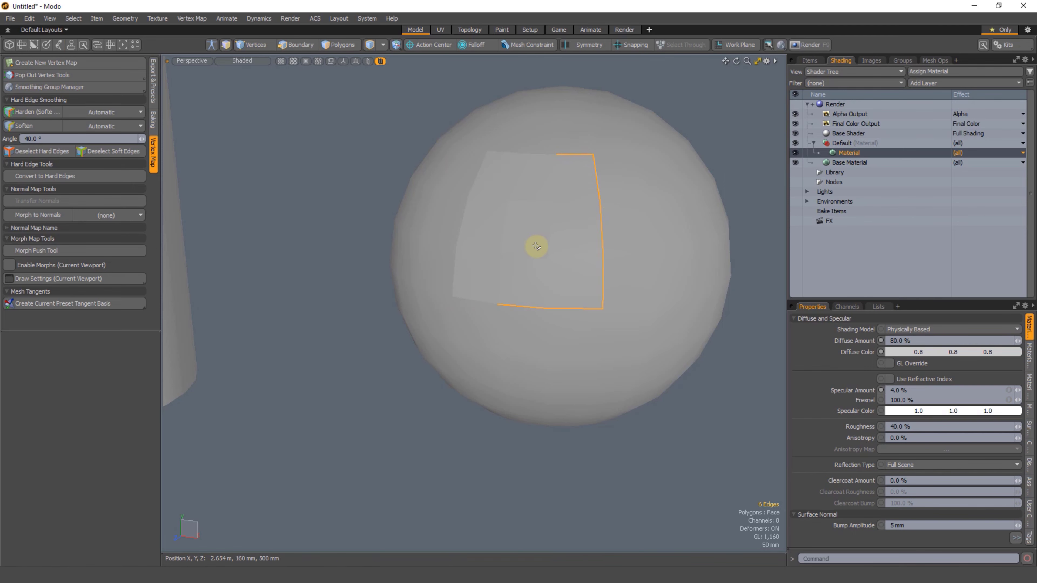
key("3")
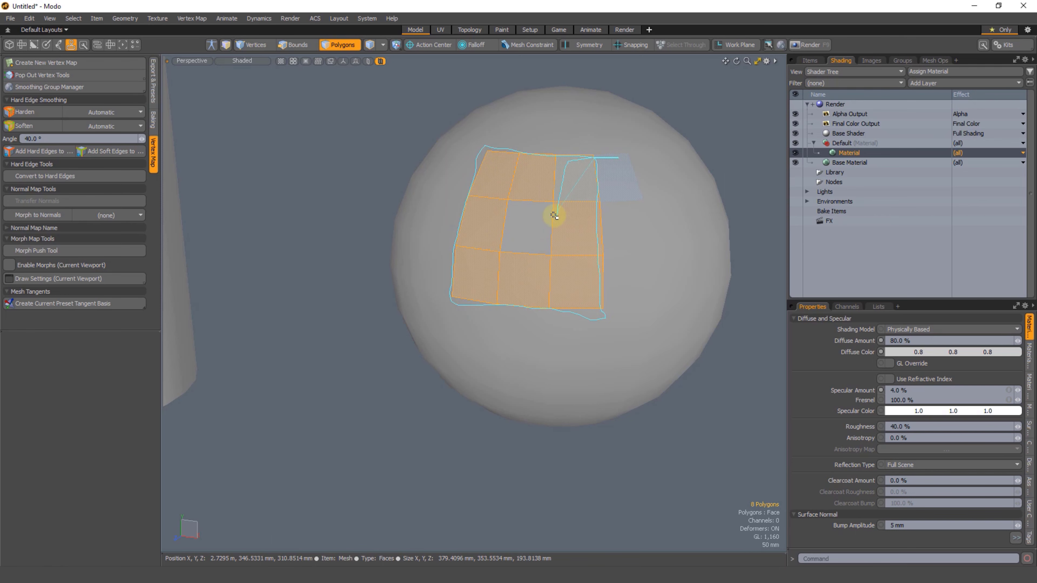
left_click(310, 359)
Step: Harden the eight edges outlining a two-by-two block of polygons on the sphere's side and examine the shading
left_click_drag(534, 280, 565, 274, "alt")
key("2")
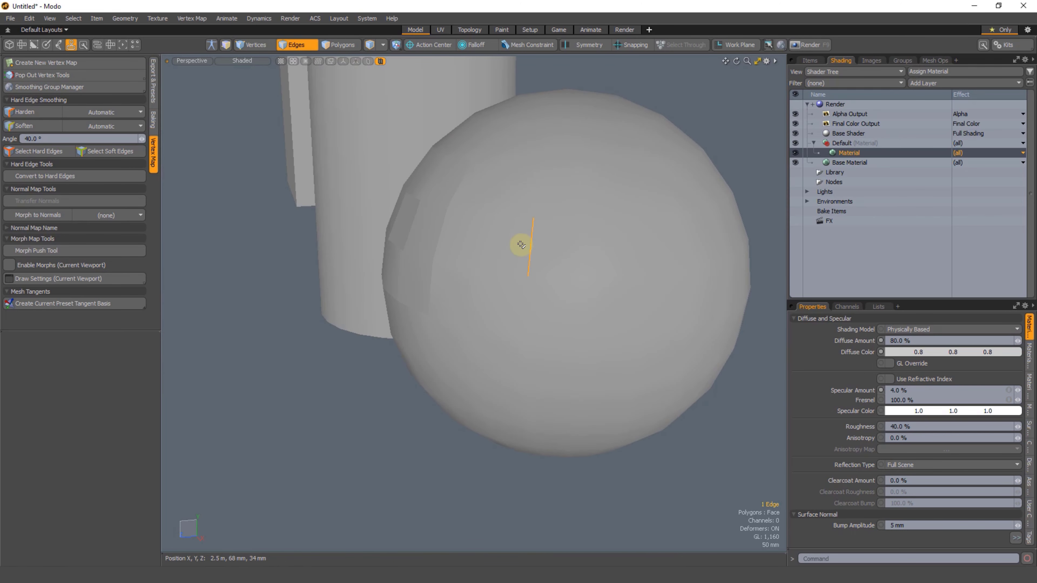
left_click(525, 198, "shift")
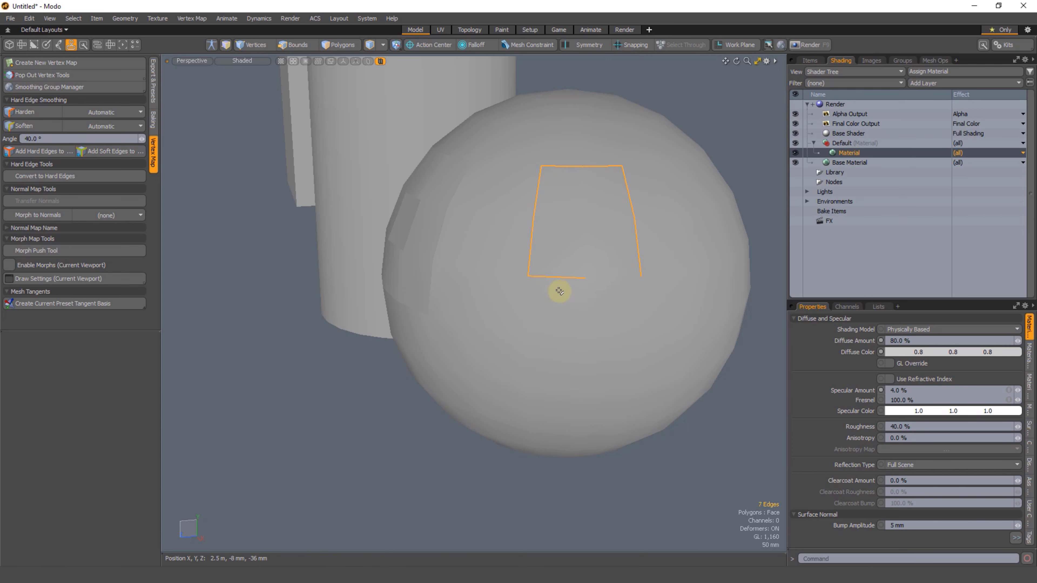
left_click_drag(595, 290, 534, 297, "alt")
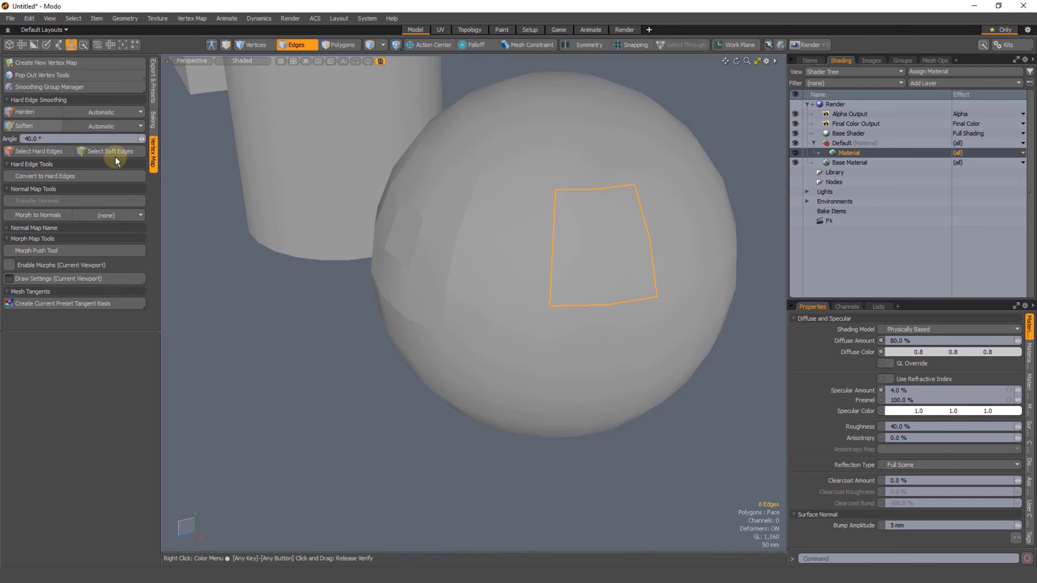
left_click_drag(515, 443, 520, 429, "alt")
left_click(518, 441)
left_click_drag(457, 290, 525, 289, "alt")
key("ctrl+z")
left_click_drag(494, 370, 472, 299, "alt")
Step: Select a two-by-two block of four polygons lower on the sphere and harden it
key("3")
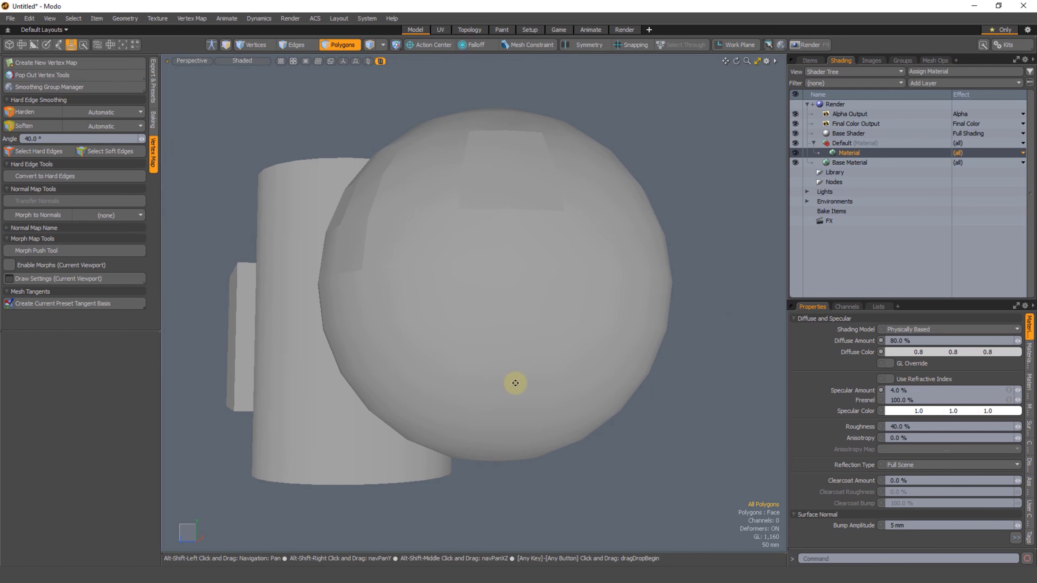
left_click_drag(510, 376, 540, 312, "alt")
left_click_drag(444, 341, 483, 333, "alt+shift")
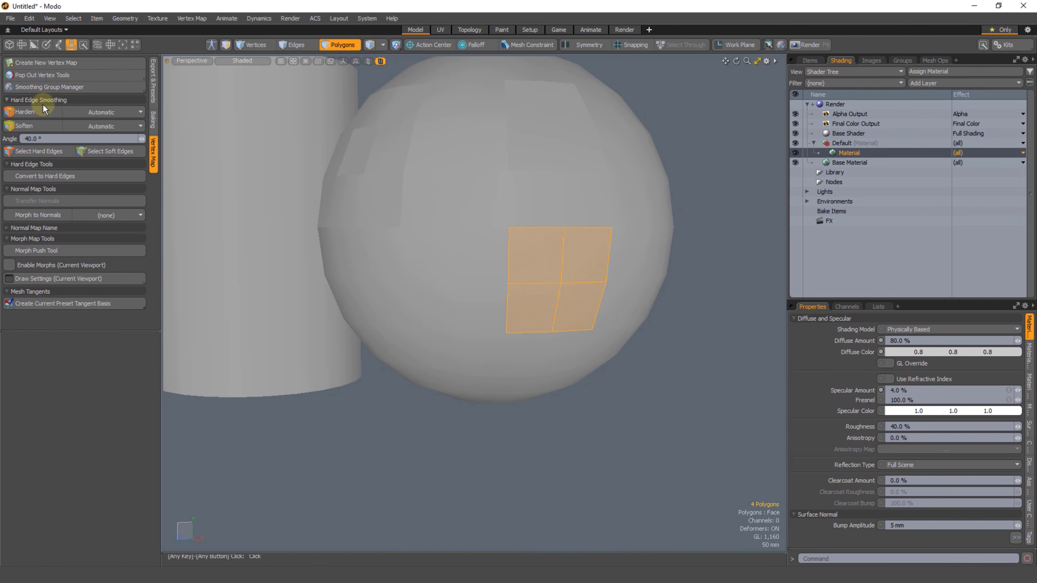
left_click(513, 435)
left_click_drag(539, 385, 409, 386, "alt")
left_click_drag(408, 386, 503, 350, "alt")
Step: Undo the polygon and edge hardening made on the sphere
key("ctrl+z")
key("ctrl+z")
key("ctrl+z")
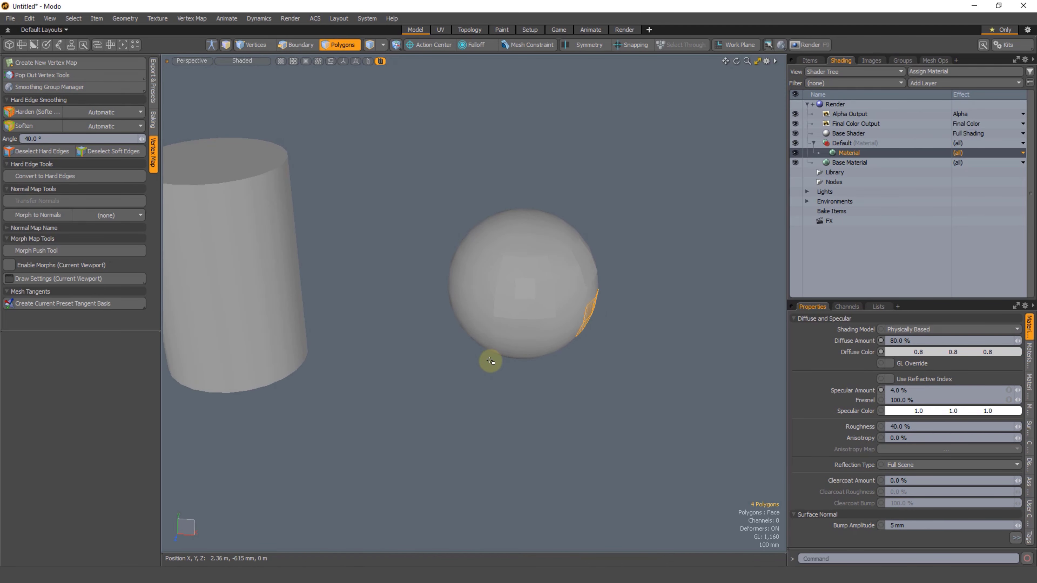
key("ctrl+z")
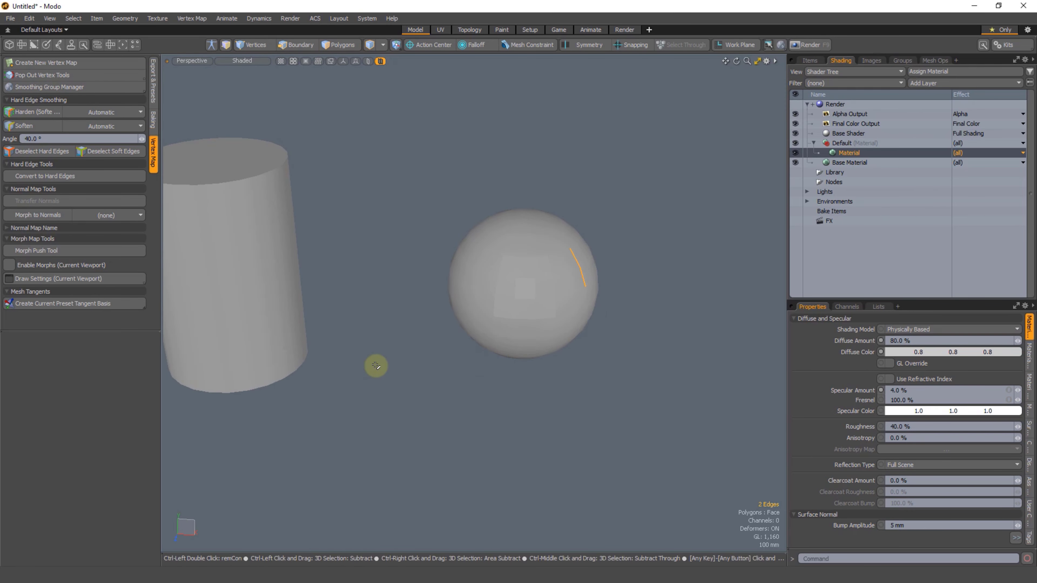
key("ctrl+z")
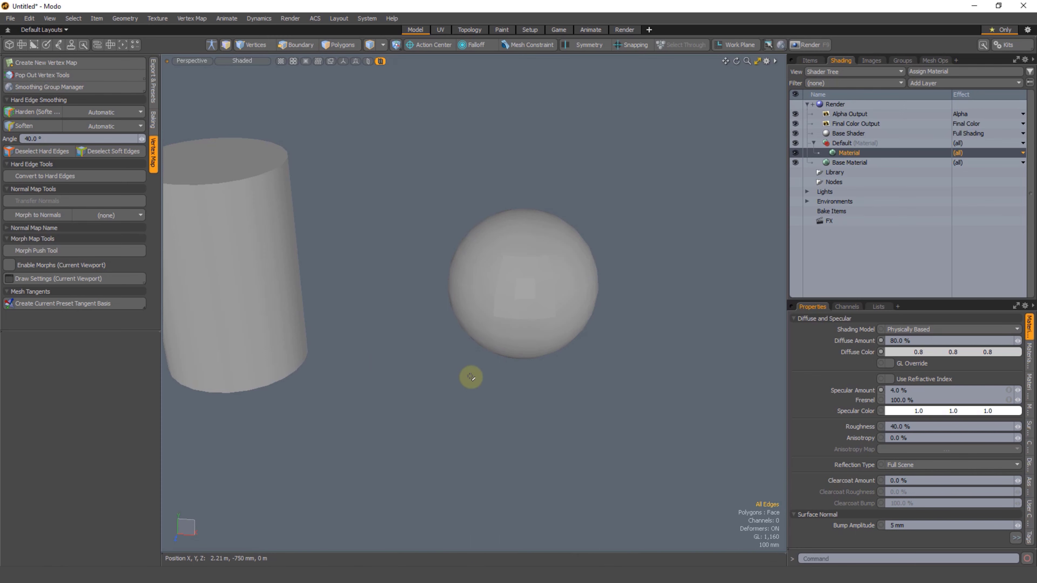
key("ctrl+z")
Step: Select a single polygon on the sphere, harden it and clear the selection
left_click_drag(441, 421, 385, 270, "ctrl+alt")
scroll(481, 257, "up", 3)
key("2")
left_click_drag(512, 234, 491, 258, "alt+shift")
key("3")
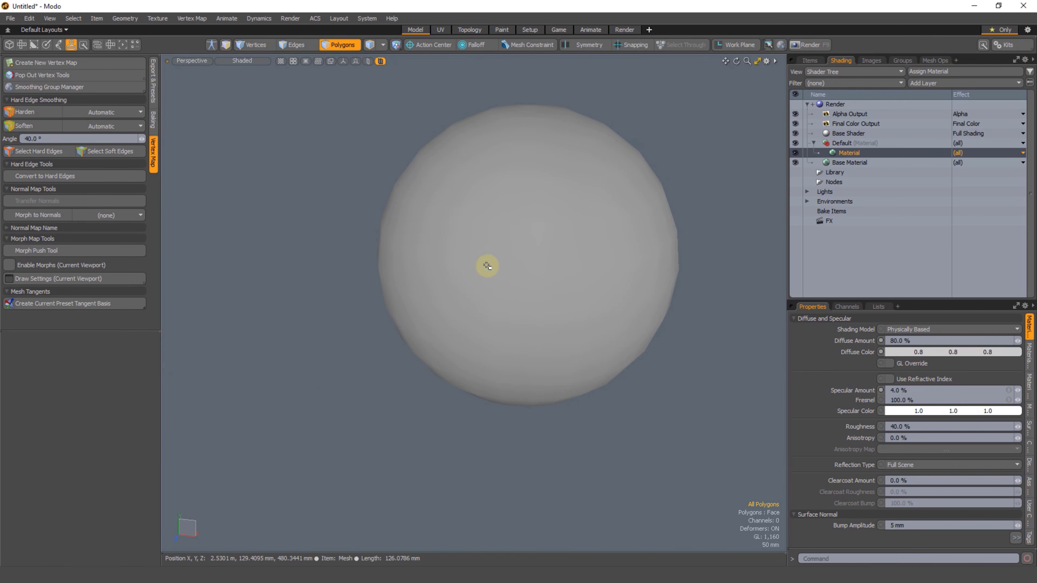
scroll(471, 229, "up", 5)
left_click(432, 329)
scroll(425, 286, "down", 4)
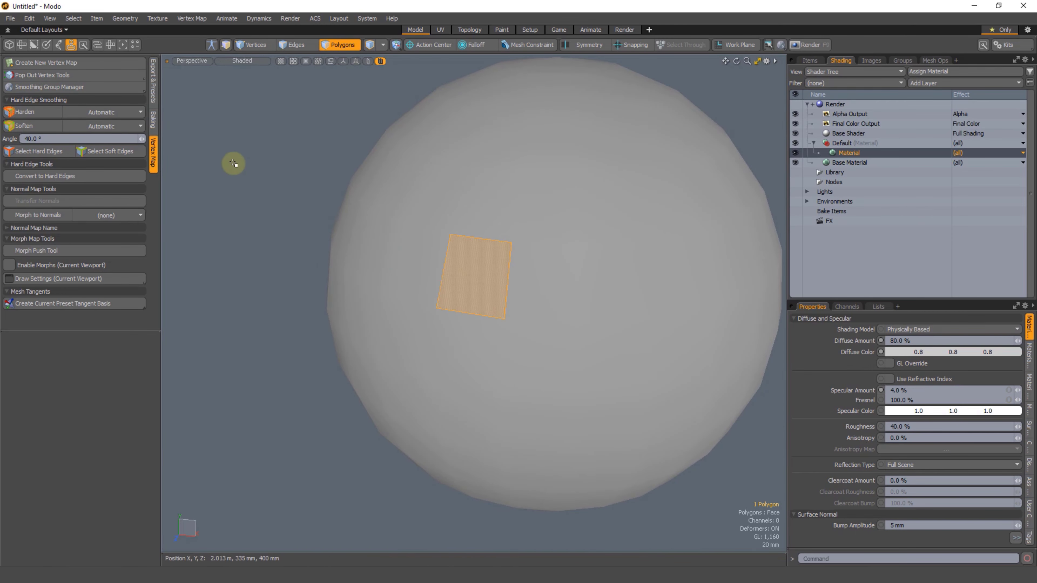
key("1")
left_click_drag(488, 329, 440, 330, "alt")
scroll(442, 280, "up", 2)
left_click_drag(407, 268, 499, 264, "alt")
Step: Harden two adjoining edges that form the corner of one polygon on the sphere
key("2")
left_click(497, 259)
left_click(520, 285, "shift")
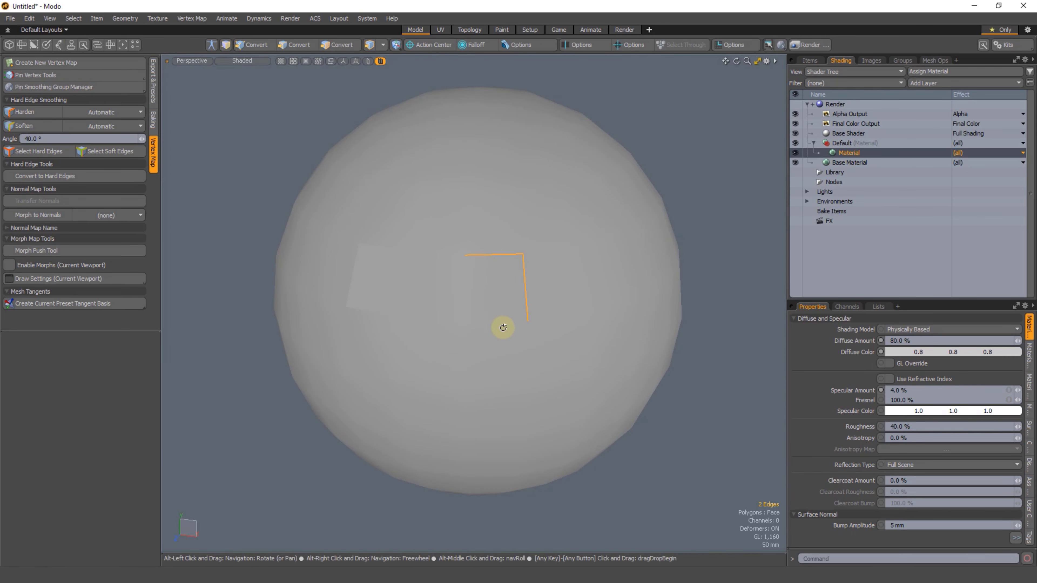
Step: Harden the two other edges meeting at that polygon's corner and examine the sphere's shading
left_click(512, 226)
left_click_drag(504, 329, 502, 332, "alt")
left_click(546, 252, "shift")
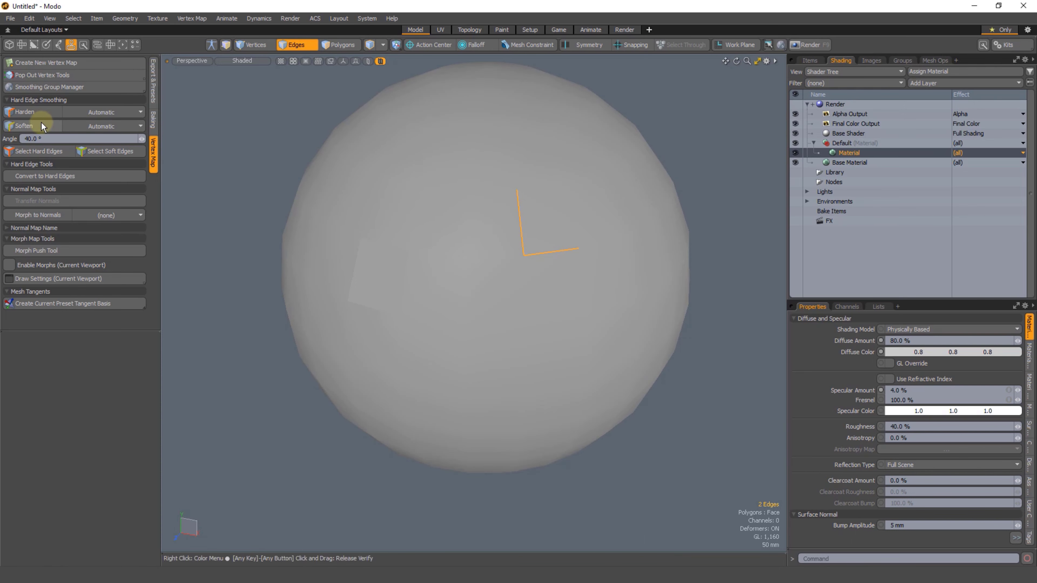
left_click_drag(486, 282, 559, 275, "alt")
left_click_drag(398, 388, 416, 346, "alt+shift")
key("3")
left_click_drag(490, 313, 539, 314, "alt+shift")
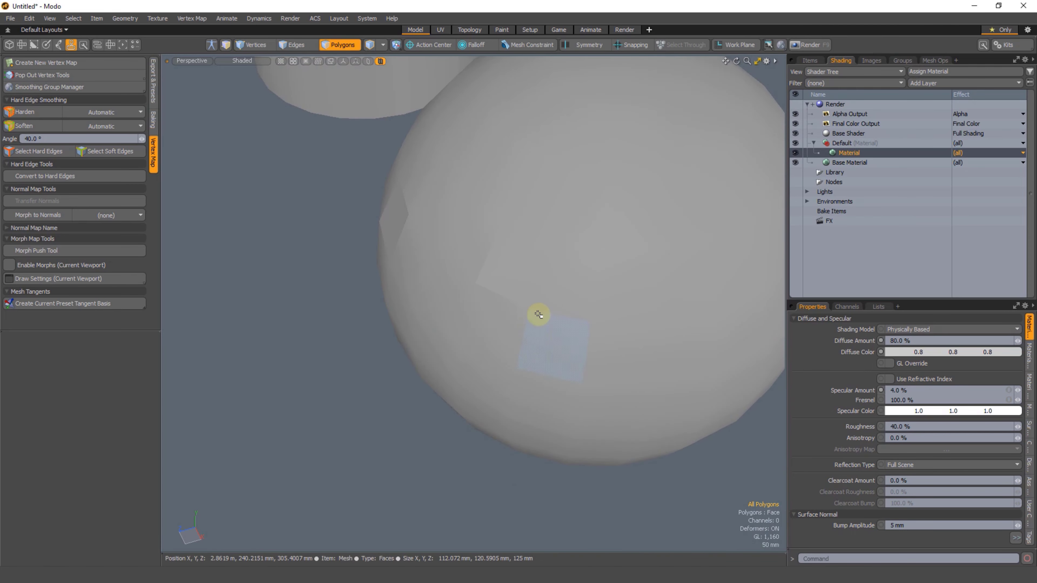
mouse_move(481, 233)
left_mouse_down("alt")
mouse_move(370, 378)
mouse_move(436, 342)
mouse_move(411, 377)
mouse_move(483, 337)
mouse_move(518, 338)
mouse_move(434, 307)
mouse_move(484, 373)
mouse_move(405, 371)
mouse_move(488, 276)
mouse_move(424, 317)
mouse_move(452, 338)
mouse_move(377, 325)
mouse_move(479, 321)
mouse_move(407, 347)
mouse_move(527, 268)
left_mouse_up("alt")
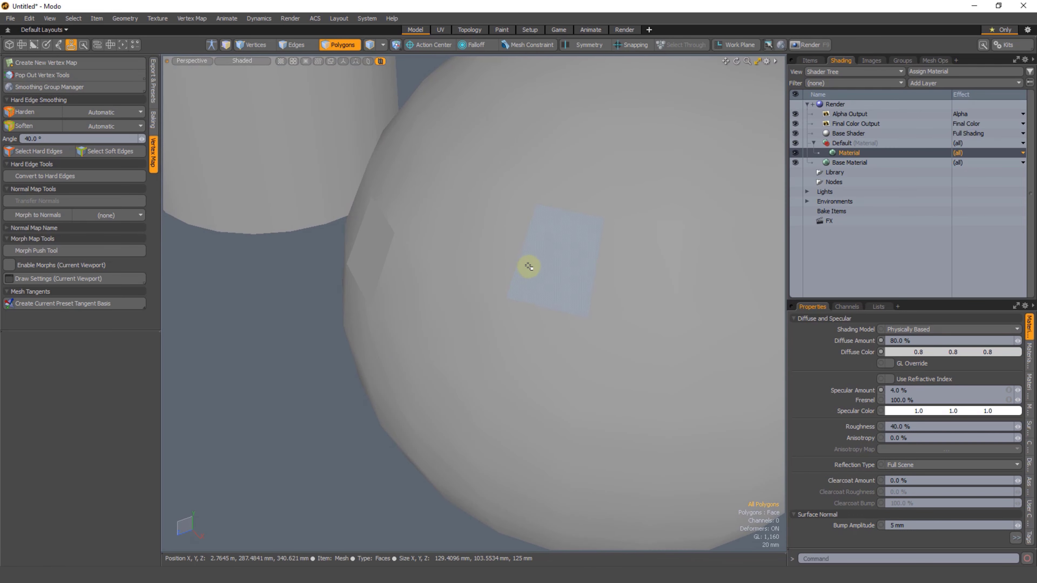
Step: Select a single edge on the sphere and harden it
key("2")
left_click(510, 257)
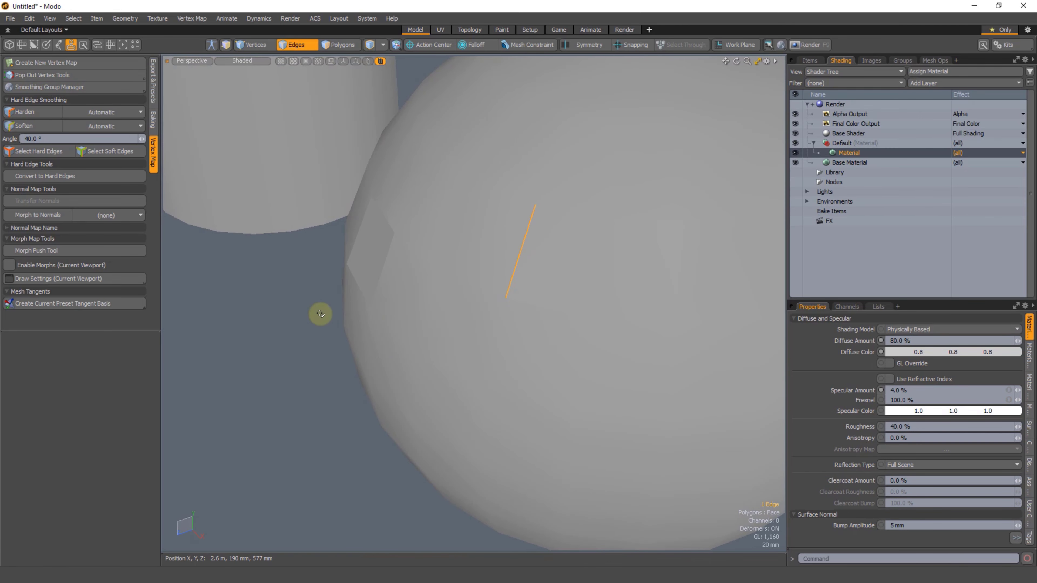
scroll(486, 317, "down", 2)
left_click_drag(467, 328, 498, 318, "alt")
Step: Select two adjacent polygons on the sphere, try extending them to a loop and clear the selection
key("3")
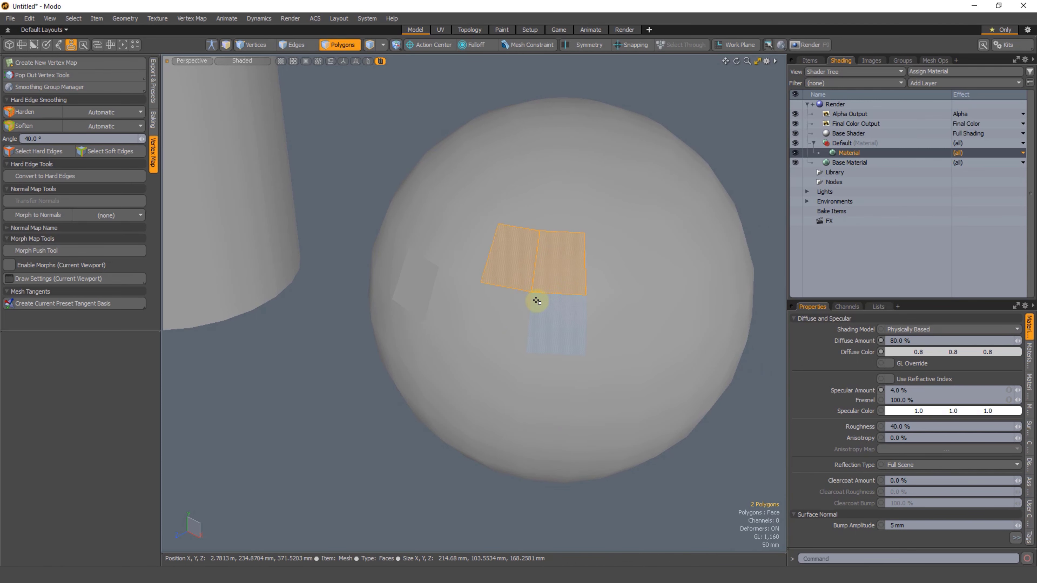
key("l")
left_click(368, 427)
left_click_drag(371, 437, 482, 306, "alt")
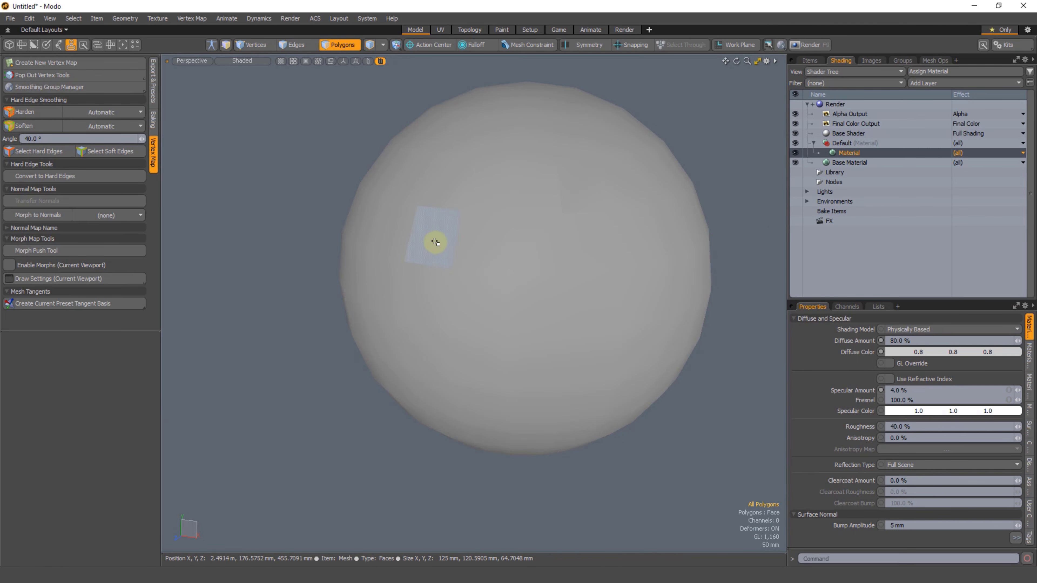
Step: Select the horizontal edge loop around the upper part of the sphere
left_click(294, 409)
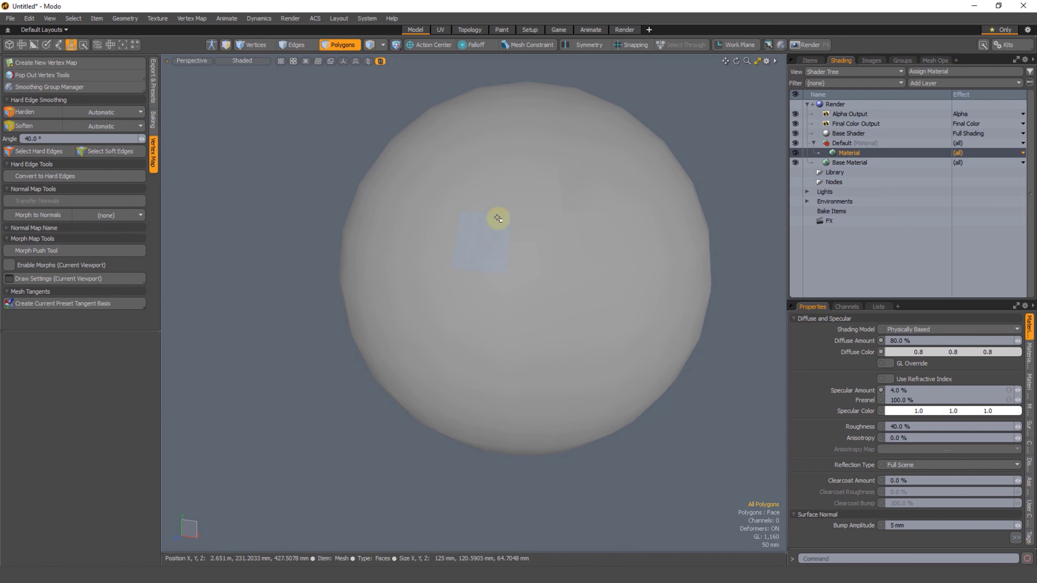
key("2")
double_click(495, 201)
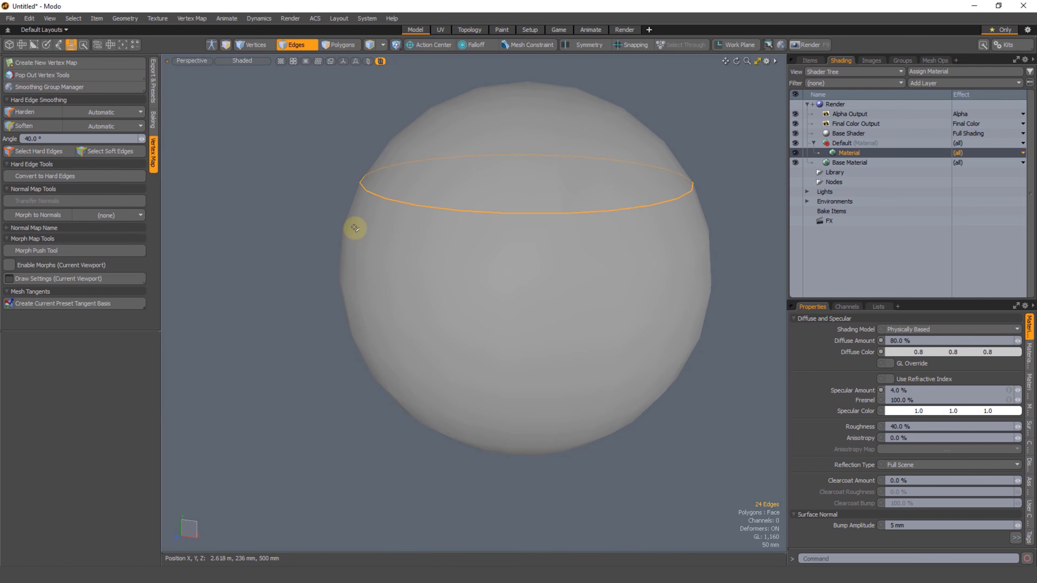
Step: Clear the edge loop selection and examine the sphere's shading around the hardened upper loop
key("5")
left_click(495, 310)
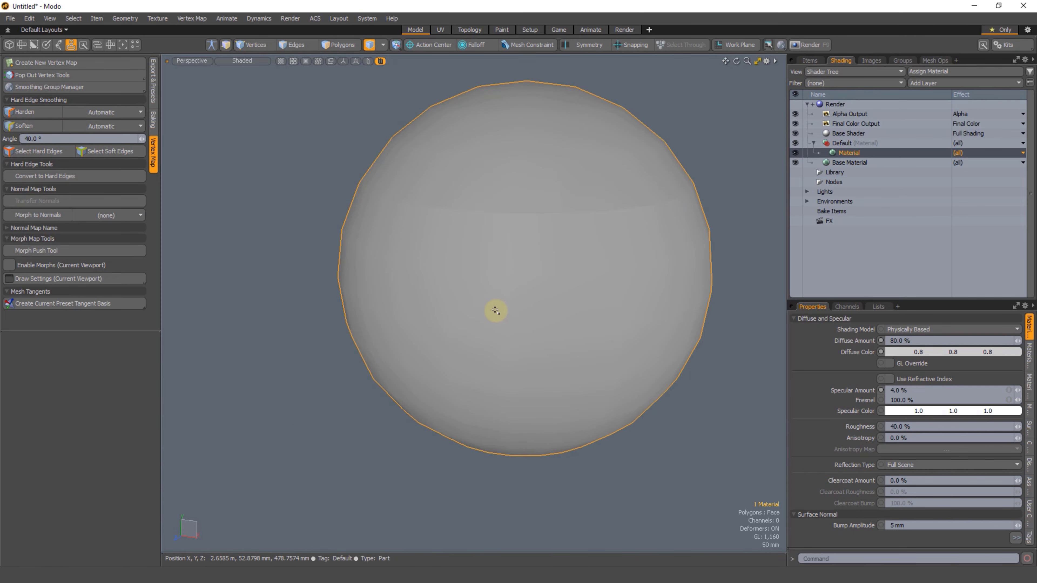
left_click_drag(489, 331, 462, 391, "alt")
left_click(376, 427)
Step: Select a full horizontal polygon loop around the sphere's lower part and harden it
key("3")
left_click(515, 360, "shift")
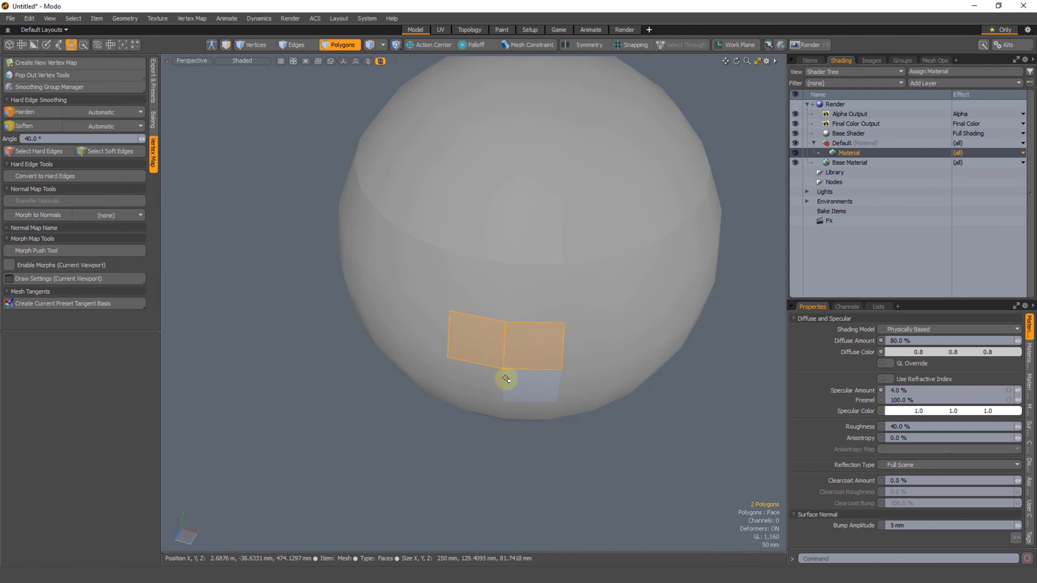
key("l")
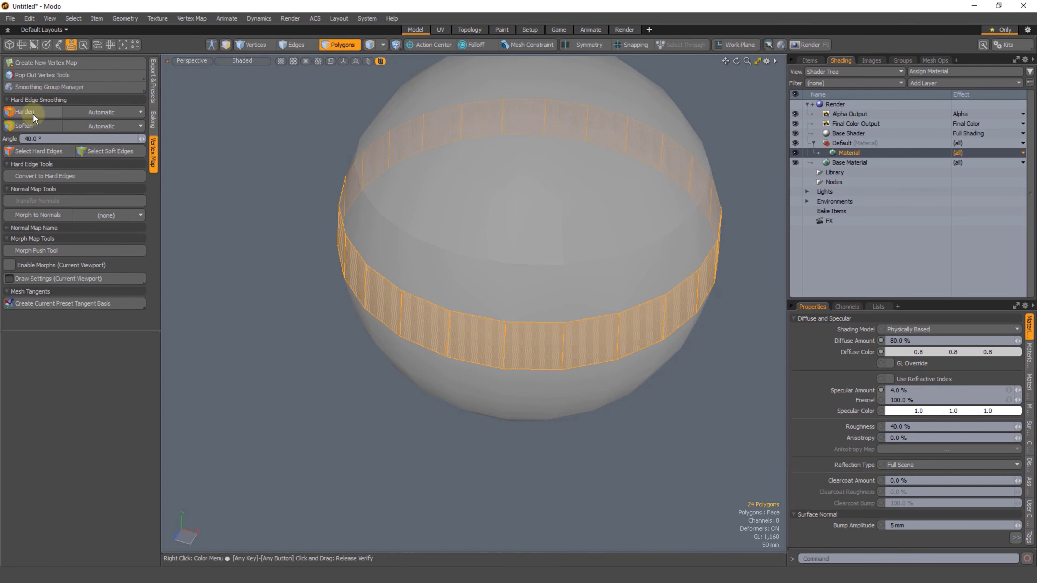
left_click(300, 260)
left_click_drag(492, 408, 475, 317, "alt")
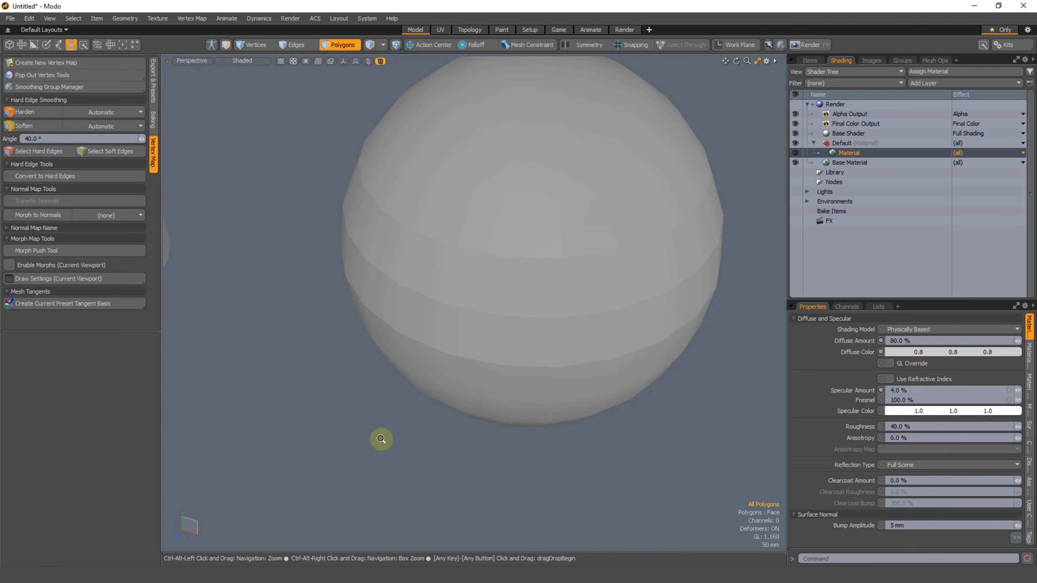
Step: Undo the recent loop hardening on the sphere
scroll(382, 439, "down", 4)
left_click_drag(381, 439, 401, 406, "alt")
key("ctrl+z")
key("ctrl+z")
key("ctrl+z")
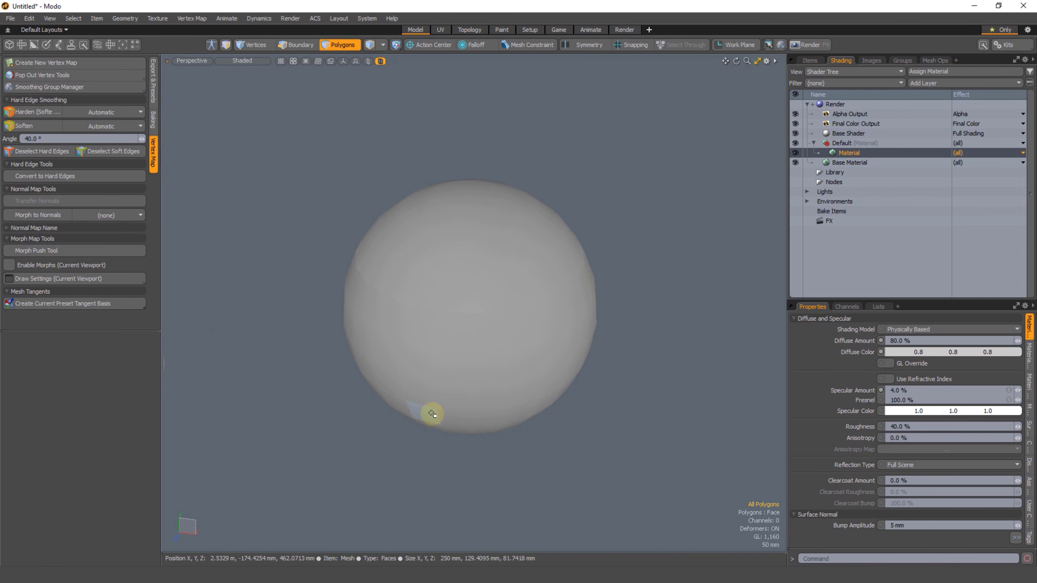
scroll(433, 414, "down", 8)
left_click_drag(423, 352, 540, 303, "alt+shift")
key("3")
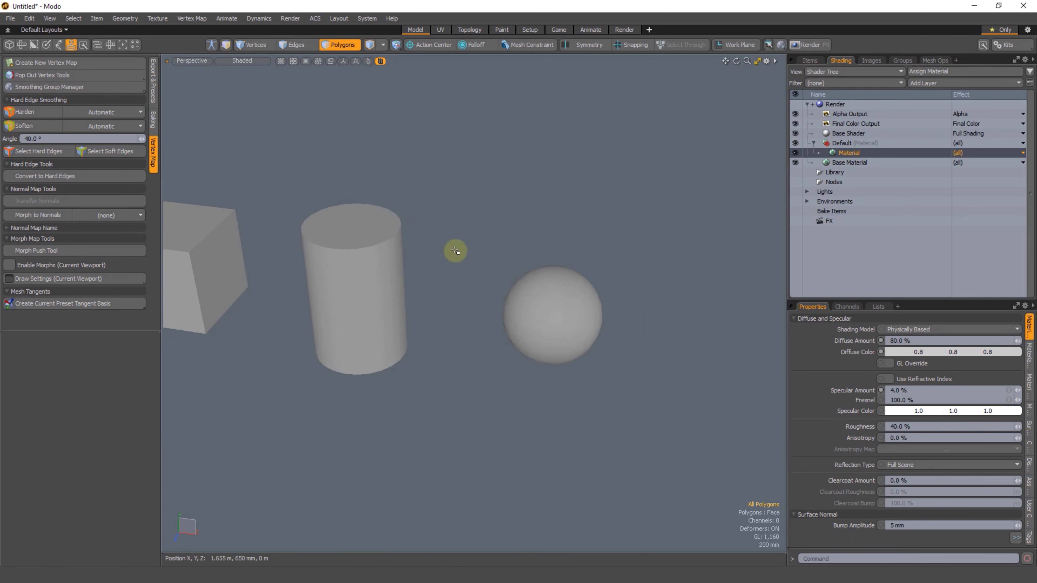
Step: Switch to vertex selection and select six vertices in two rows on the sphere
scroll(347, 354, "down", 1)
left_click_drag(348, 354, 473, 357, "alt+shift")
left_click_drag(581, 398, 513, 401, "alt+shift")
scroll(535, 289, "up", 6)
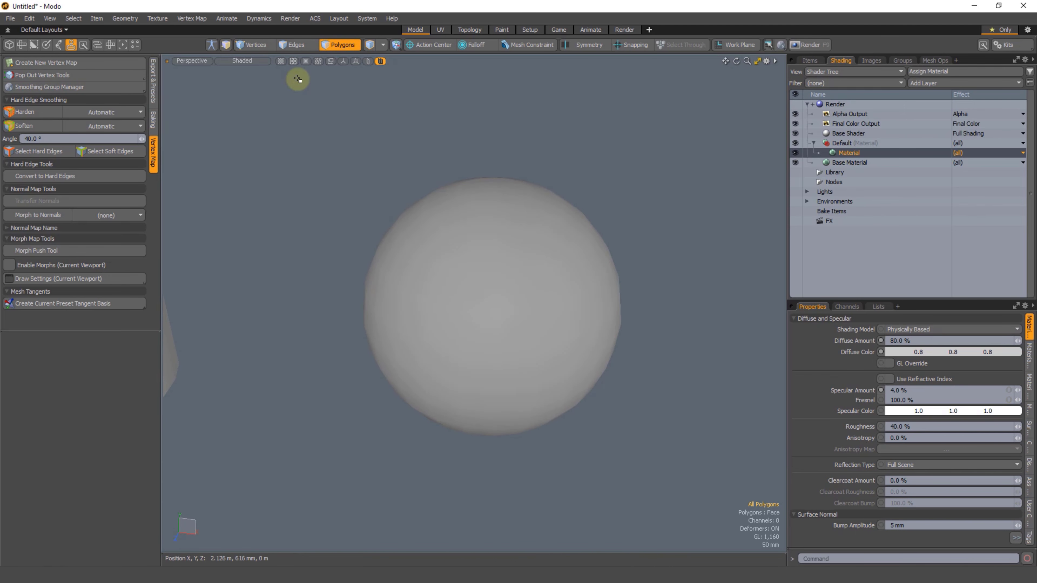
left_click(252, 46)
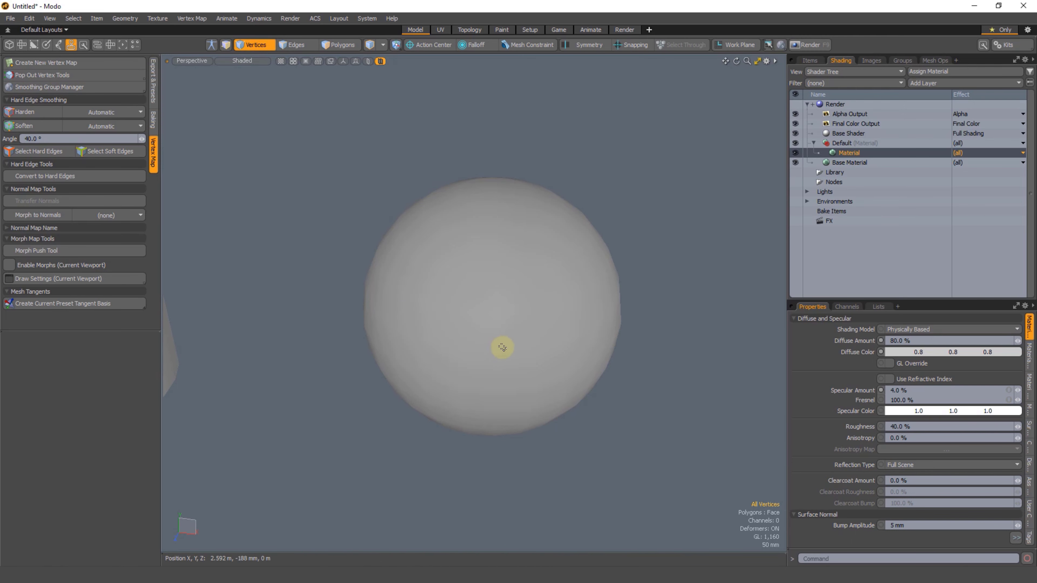
right_click_drag(548, 319, 548, 320)
scroll(528, 317, "up", 4)
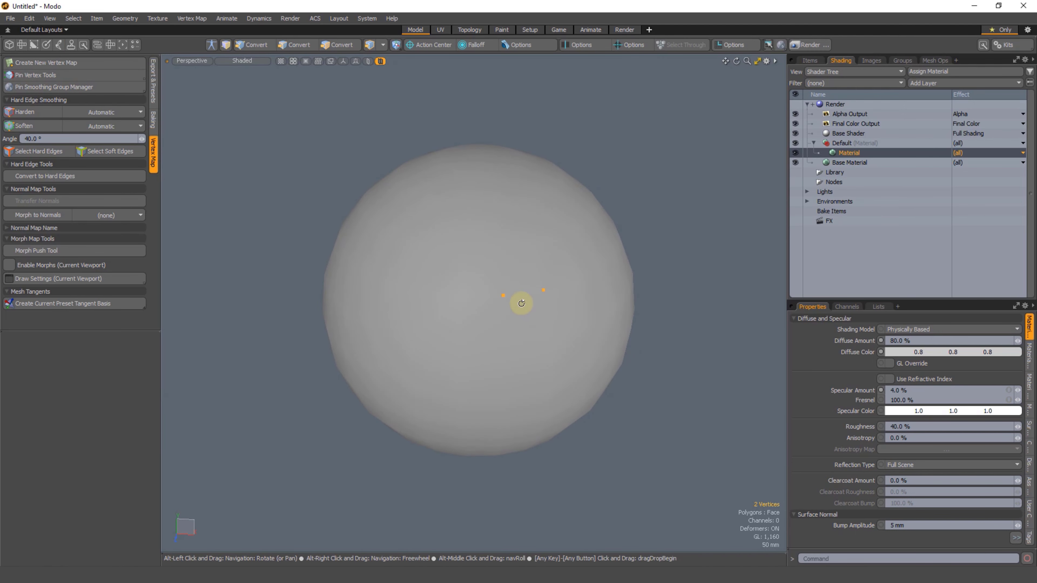
left_click_drag(496, 323, 509, 322, "alt")
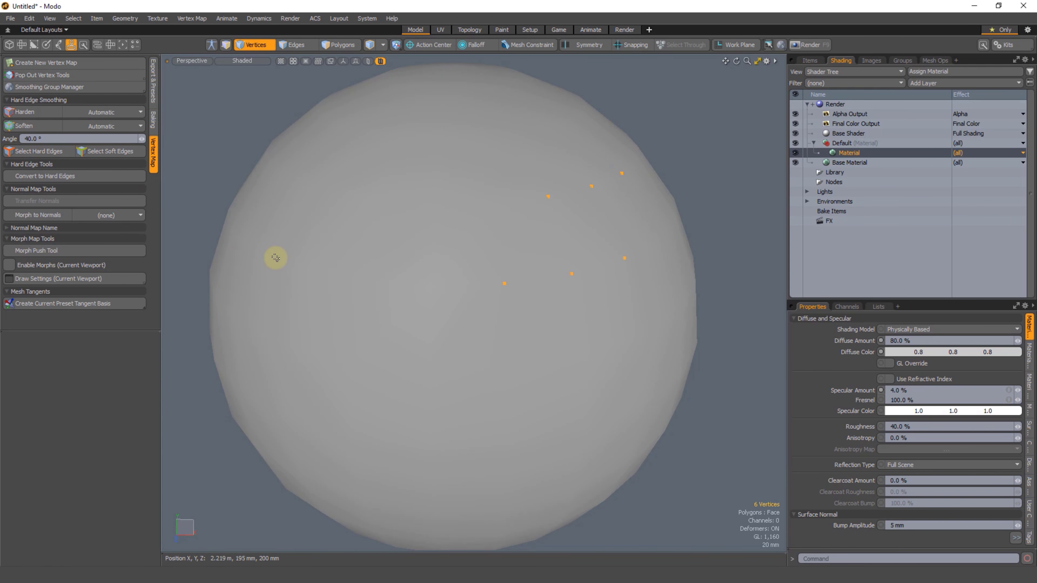
Step: Harden a single vertex on the sphere and select the four edges meeting at it
mouse_move(443, 325)
left_mouse_down("alt")
mouse_move(486, 279)
mouse_move(481, 319)
mouse_move(498, 338)
mouse_move(412, 324)
left_mouse_up("alt")
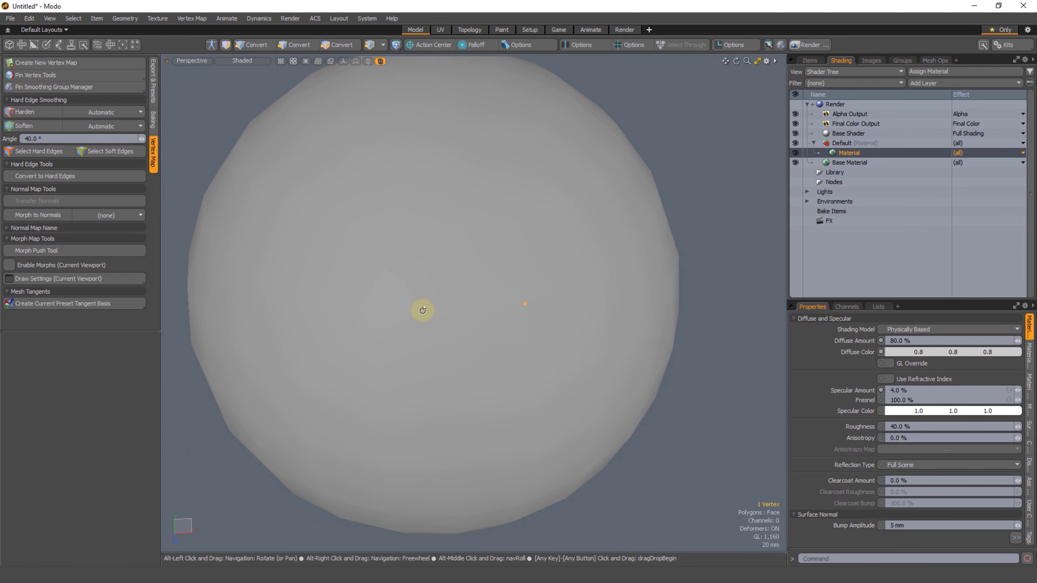
left_click_drag(421, 308, 530, 281, "alt")
scroll(526, 262, "up", 2)
key("2")
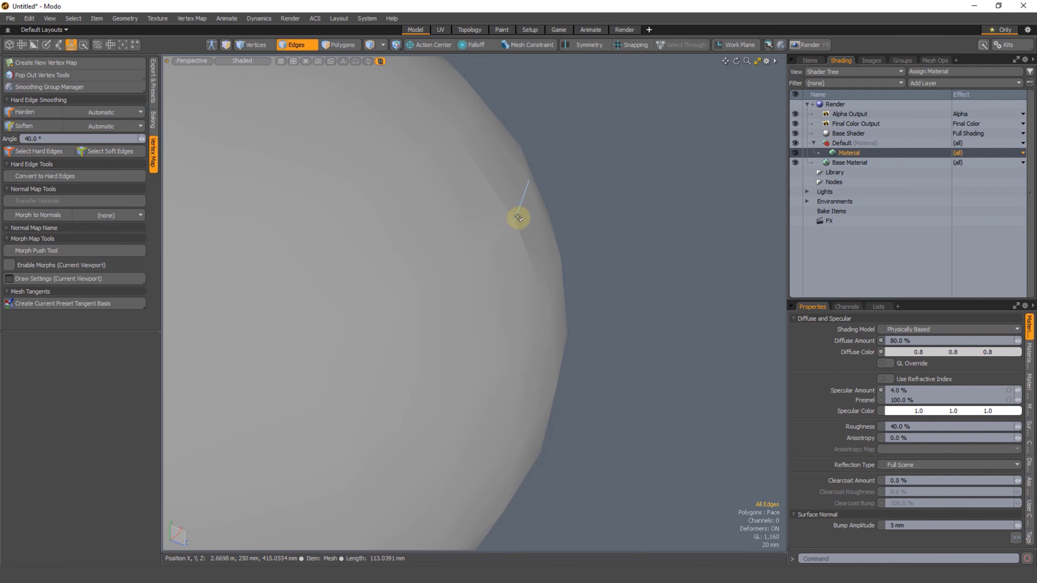
key("1")
key("2")
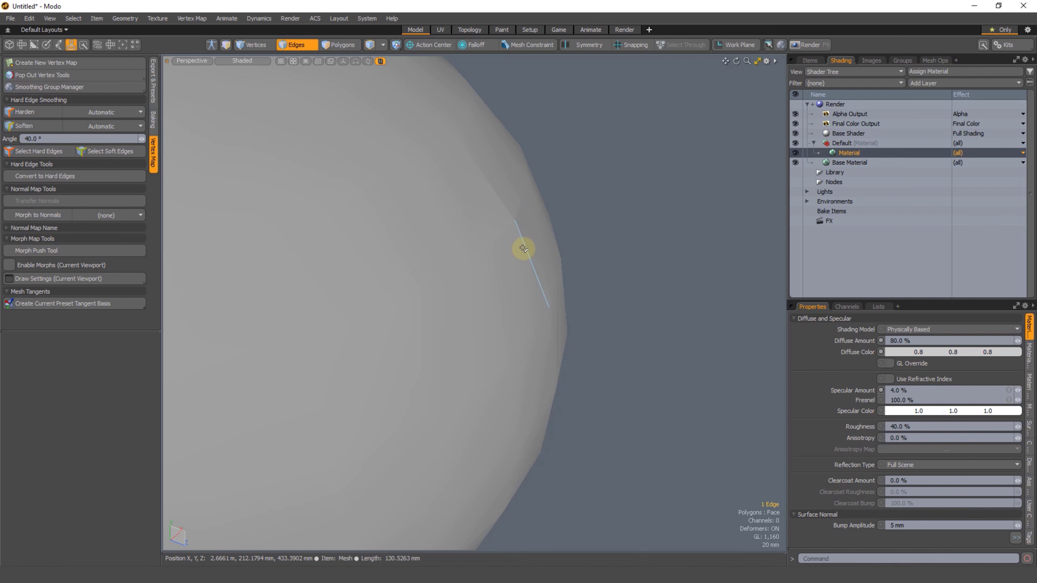
mouse_move(523, 248)
left_mouse_down()
mouse_move(523, 204)
mouse_move(502, 195)
mouse_move(506, 243)
left_mouse_up()
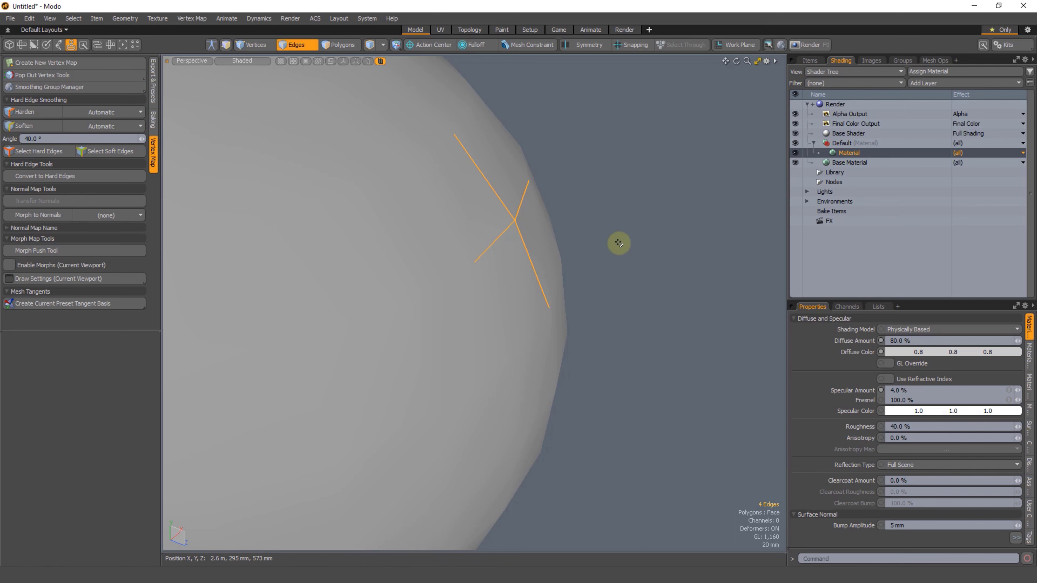
Step: Clear the edge selection and examine the sphere's shading around the hardened vertex
left_click_drag(638, 242, 618, 241, "alt")
left_click(668, 223)
left_click_drag(572, 289, 549, 301, "alt")
scroll(504, 301, "down", 5)
left_click_drag(490, 276, 516, 256, "alt")
scroll(516, 257, "up", 5)
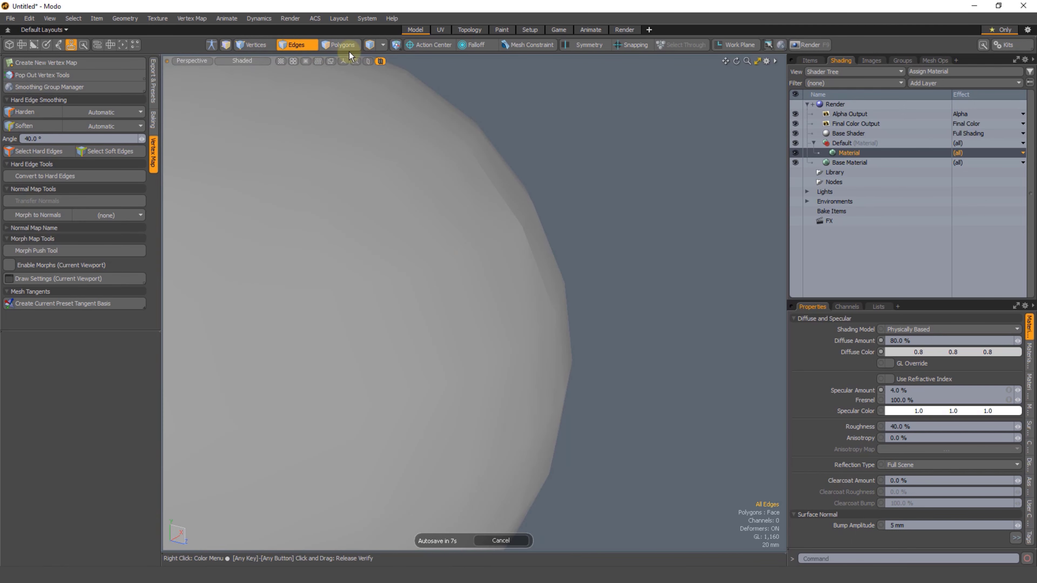
Step: Undo the vertex hardening and view the cube, cylinder and sphere together
left_click_drag(469, 220, 552, 288, "shift")
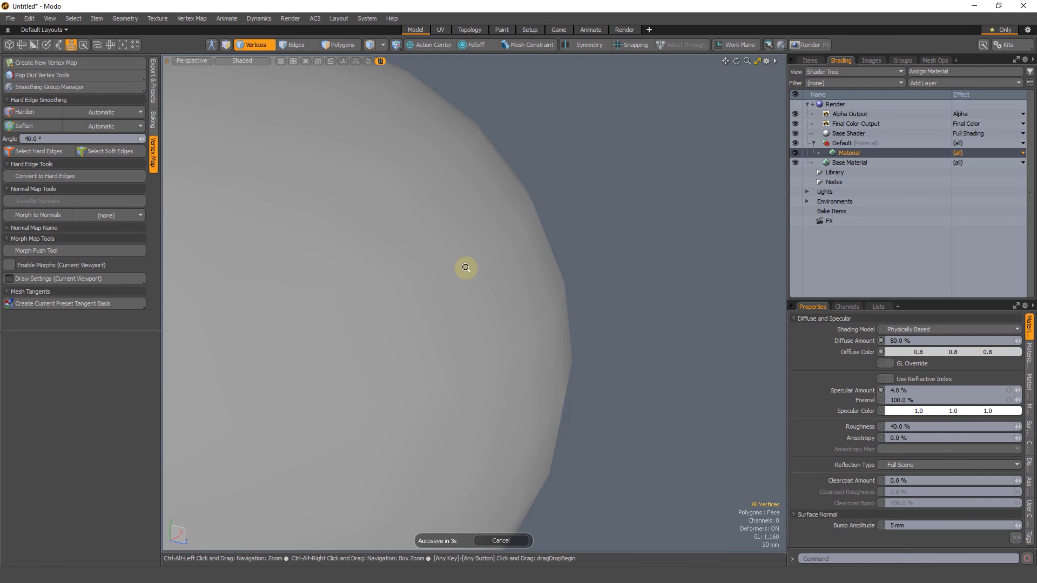
scroll(465, 266, "down", 10)
mouse_move(466, 266)
left_mouse_down("alt")
mouse_move(389, 322)
mouse_move(549, 285)
mouse_move(567, 301)
left_mouse_up("alt")
scroll(549, 285, "down", 2)
mouse_move(547, 205)
right_mouse_down()
mouse_move(338, 436)
mouse_move(665, 197)
right_mouse_up()
mouse_move(590, 323)
left_mouse_down("alt+shift")
mouse_move(541, 338)
mouse_move(506, 327)
mouse_move(468, 341)
mouse_move(468, 361)
mouse_move(507, 335)
mouse_move(447, 355)
left_mouse_up("alt+shift")
left_click(517, 244)
left_click_drag(447, 355, 439, 388, "alt+shift")
mouse_move(533, 169)
right_mouse_down()
mouse_move(274, 412)
mouse_move(564, 226)
right_mouse_up()
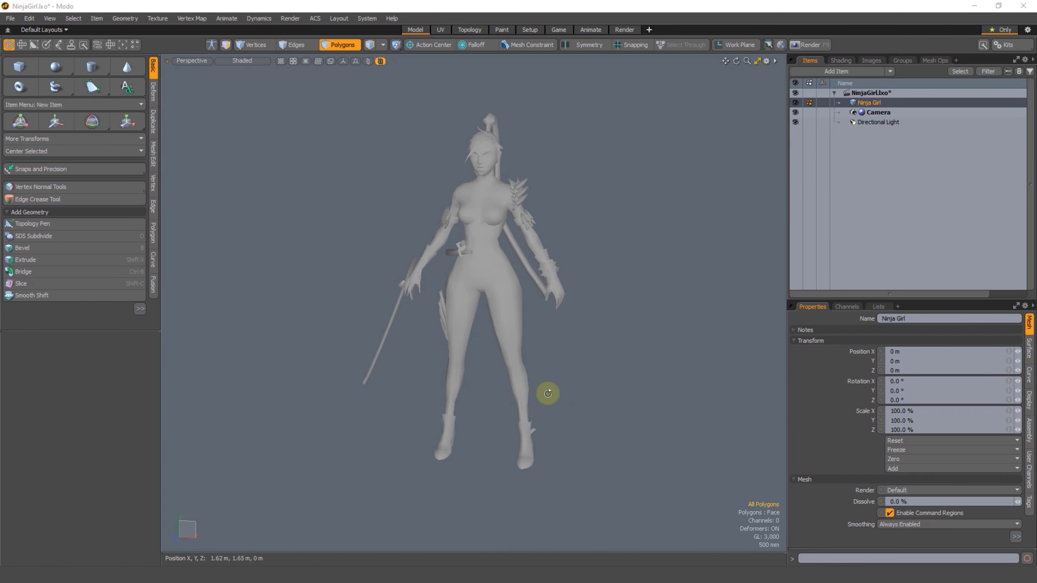
Step: In the NinjaGirl.lxo scene, copy all the character's polygons and paste them into a new mesh item
left_click_drag(549, 394, 466, 375, "alt")
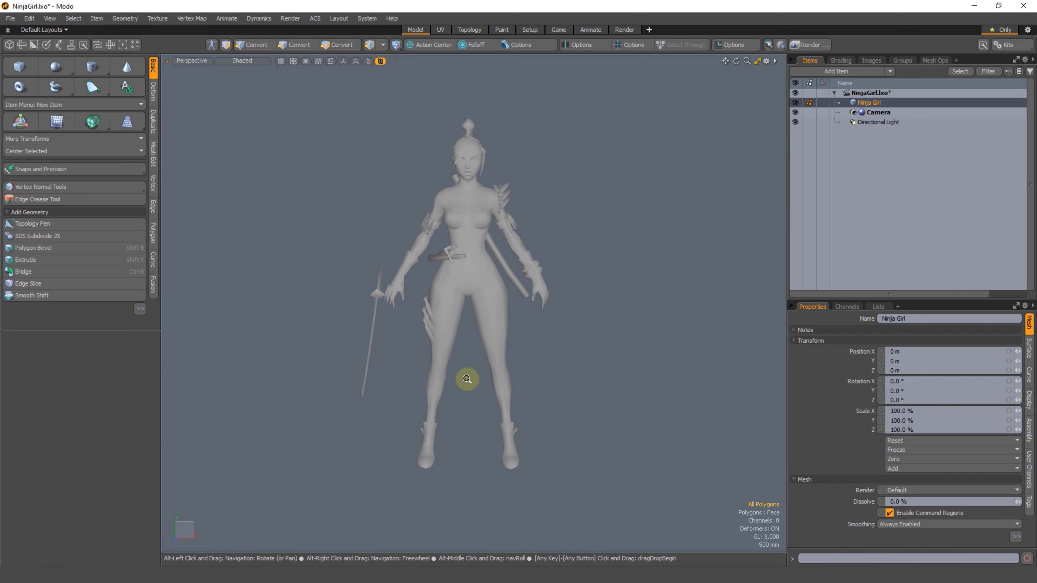
scroll(468, 374, "down", 1)
mouse_move(599, 237)
right_mouse_down()
mouse_move(238, 524)
mouse_move(549, 301)
right_mouse_up()
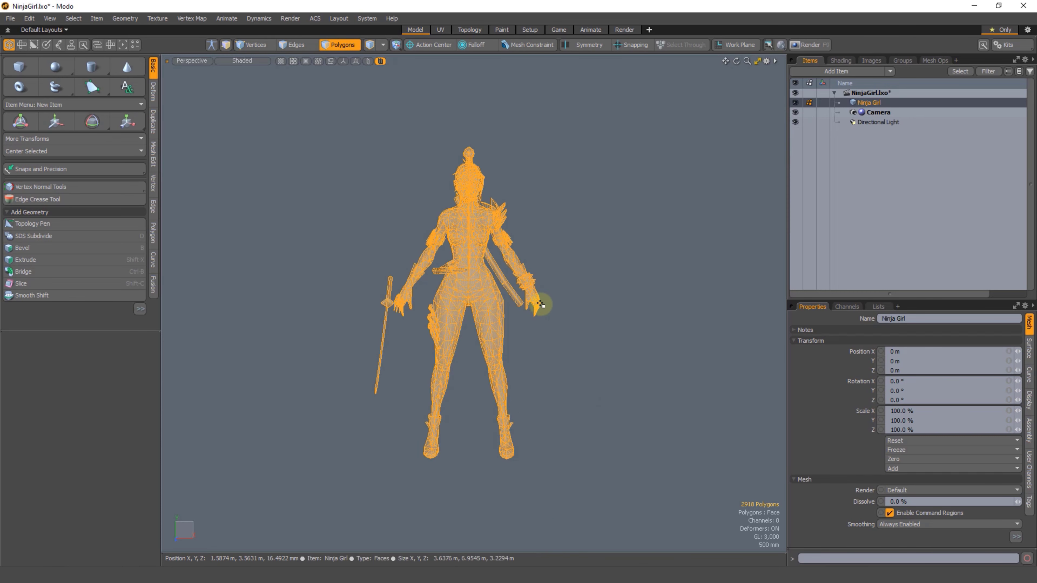
key("n")
key("ctrl+v")
Step: Move the pasted character sideways so it stands beside the original, and clear the selection
key("w")
left_click_drag(518, 322, 540, 294, "alt+shift")
key("q")
left_click(524, 216)
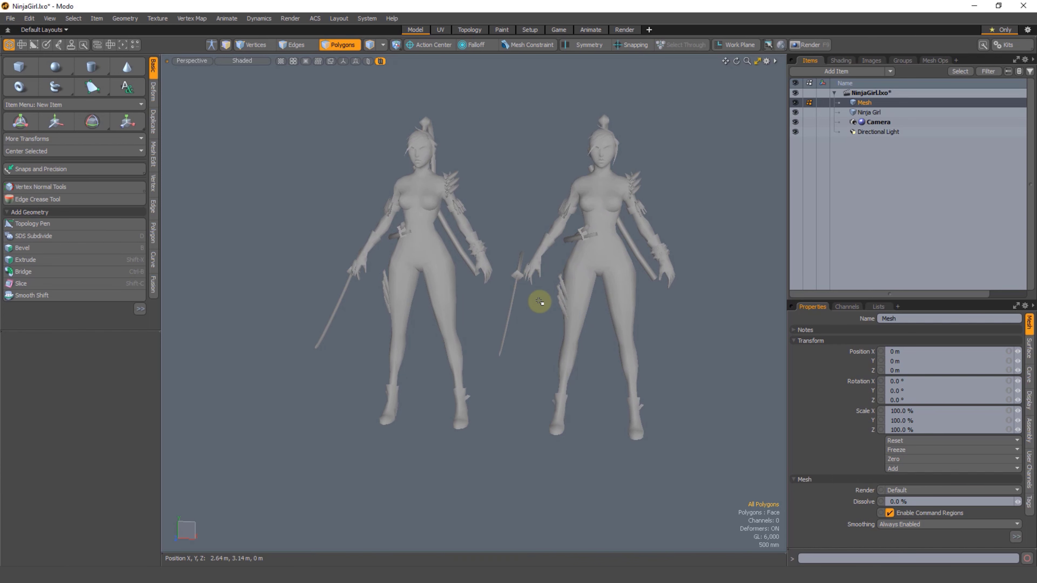
Step: Select the whole copied character, assign it a new light pink material named Smooth and show the shader tree
left_click_drag(539, 301, 521, 273, "alt+shift")
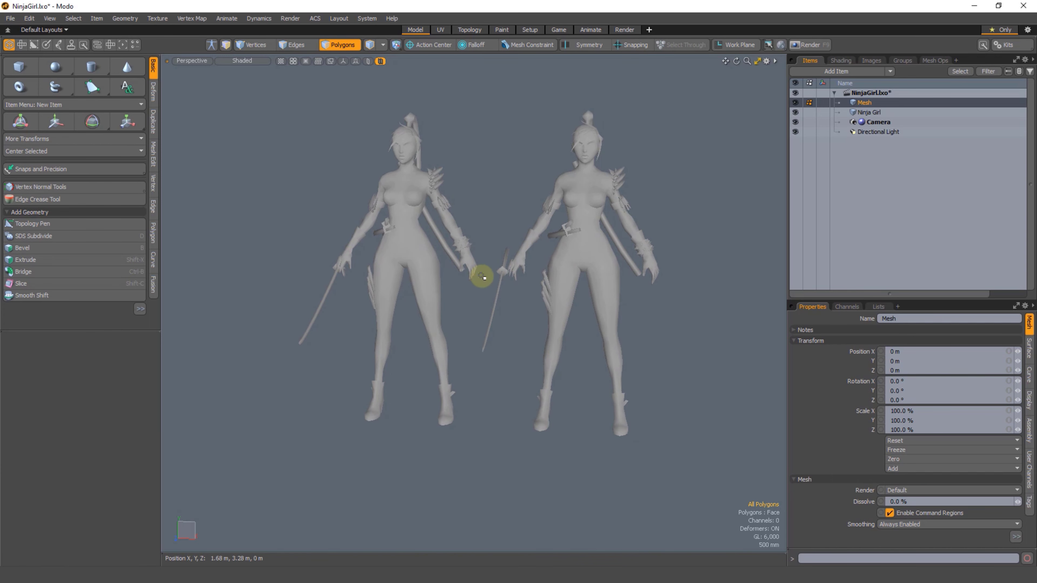
mouse_move(501, 247)
right_mouse_down()
mouse_move(486, 289)
mouse_move(690, 470)
mouse_move(546, 42)
mouse_move(571, 123)
right_mouse_up()
key("m")
left_click(736, 201)
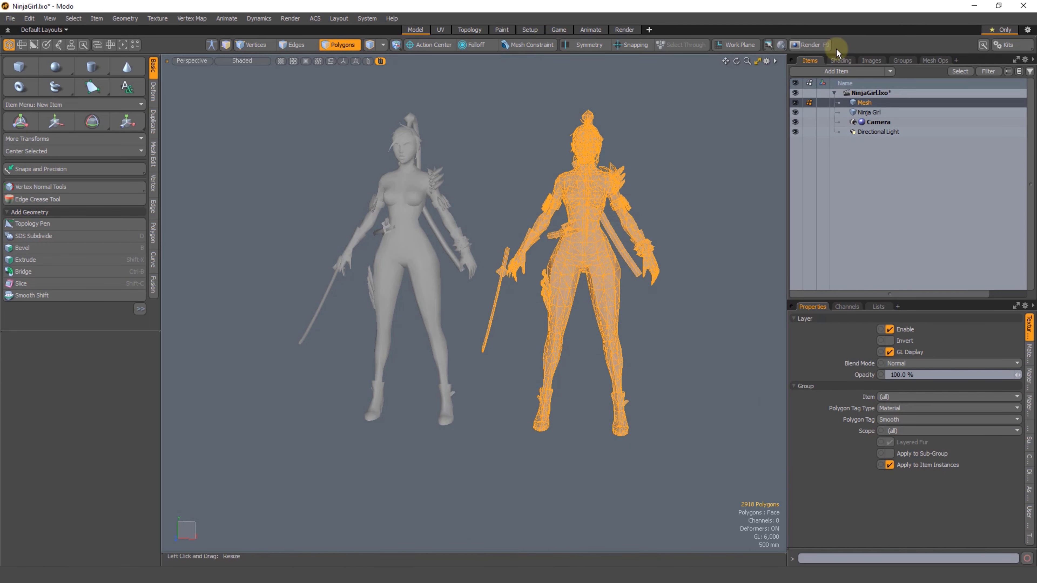
left_click(841, 60)
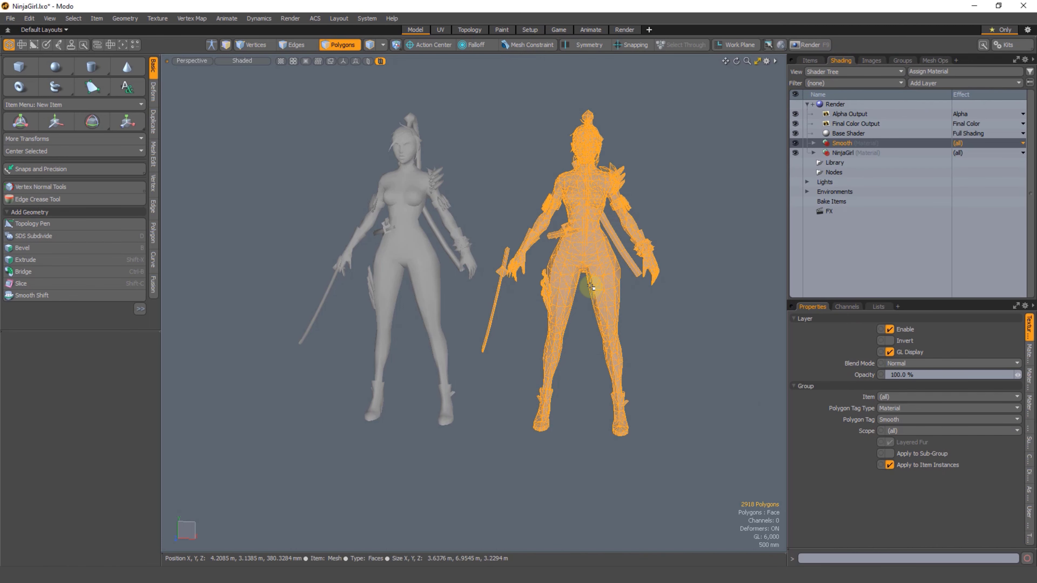
Step: Select all edges of the copied character and bring up the hard edge smoothing tools
key("2")
mouse_move(474, 359)
right_mouse_down()
mouse_move(726, 439)
mouse_move(562, 70)
mouse_move(443, 135)
right_mouse_up()
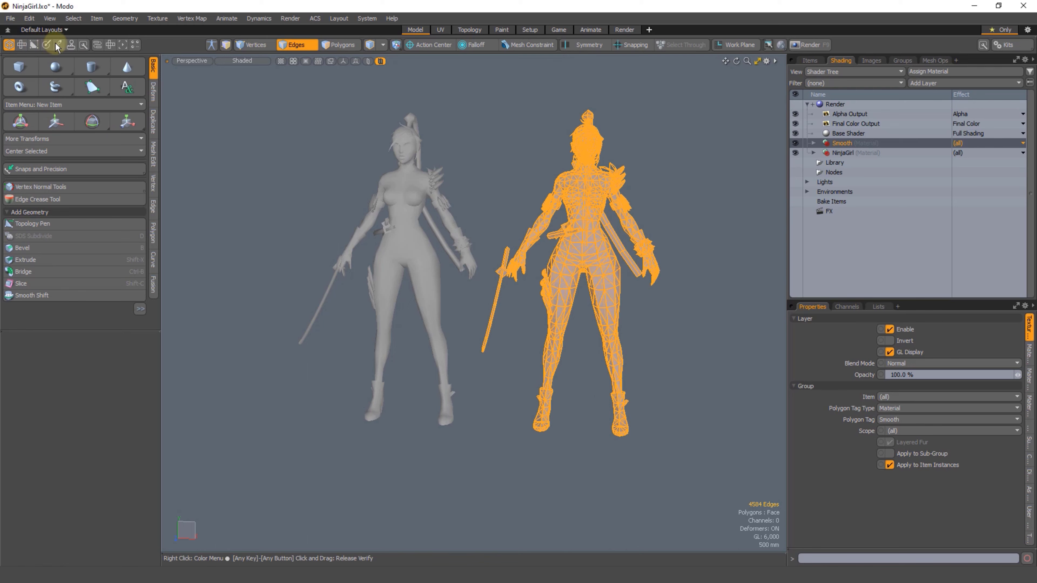
left_click(71, 44)
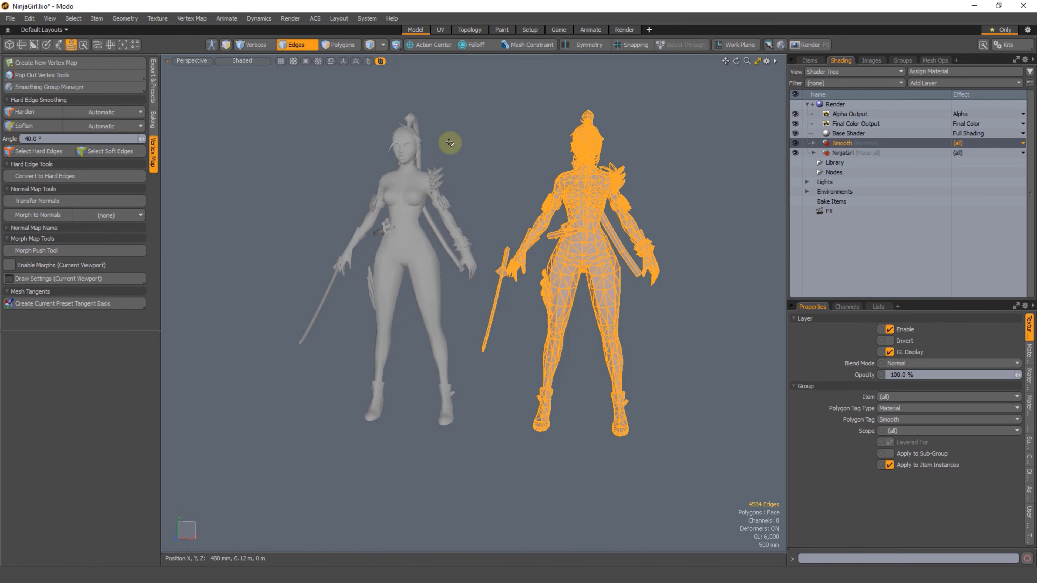
Step: Disable Crease by Smoothing Angle for the Smooth material
left_click(813, 143)
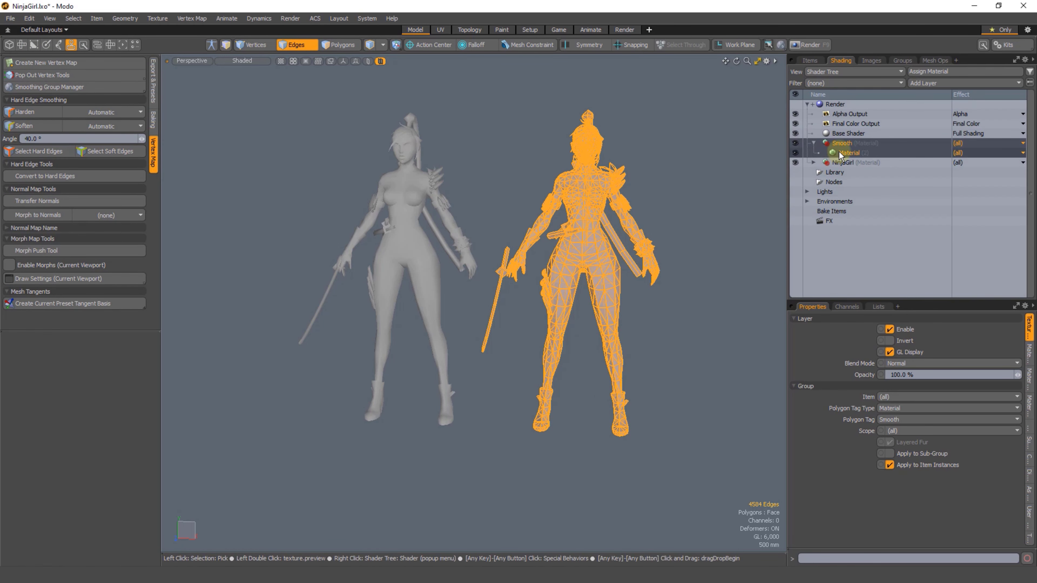
left_click(840, 154)
left_click(1015, 536)
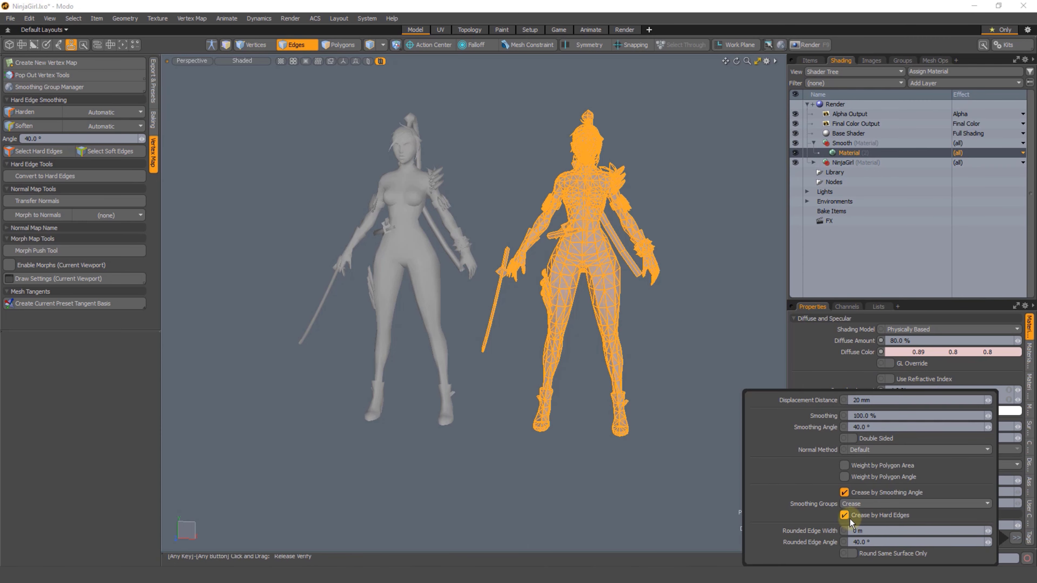
left_click(844, 492)
Step: Examine the copied character's shading around the head, shoulders and torso, including with the wireframe shown
scroll(580, 262, "up", 3)
left_click_drag(592, 275, 529, 283, "alt")
scroll(507, 269, "down", 2)
scroll(508, 243, "up", 3)
left_click_drag(508, 243, 463, 271, "alt+shift")
scroll(489, 261, "up", 4)
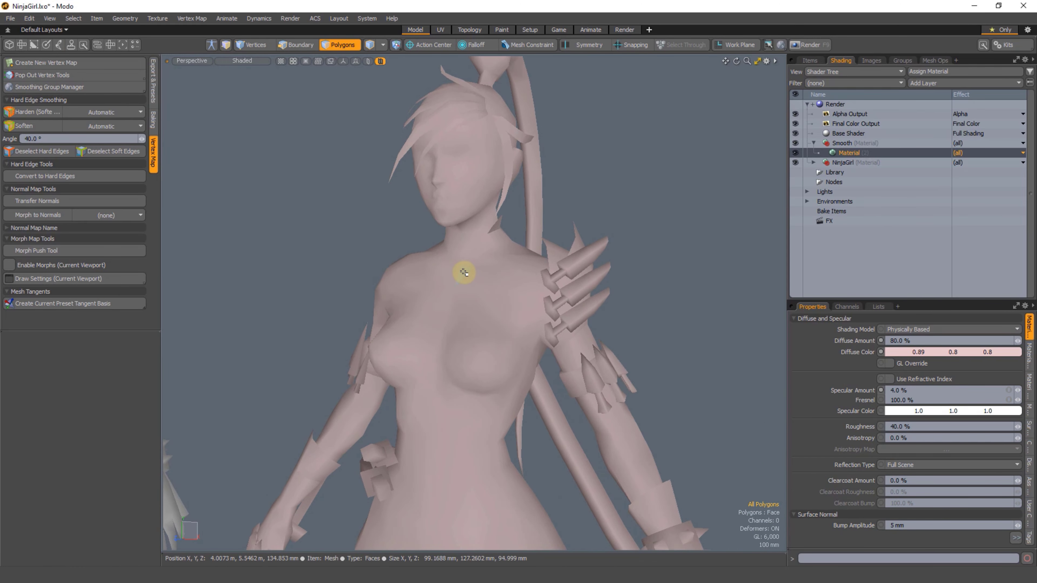
scroll(456, 232, "up", 4)
left_click_drag(456, 231, 526, 271, "alt+shift")
scroll(505, 297, "down", 3)
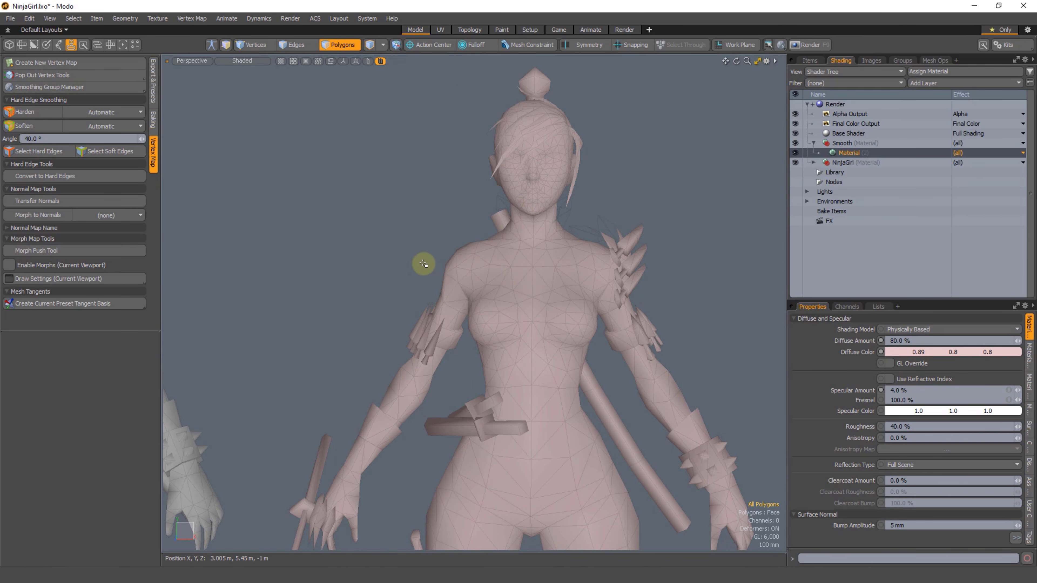
Step: Hide the wireframe overlay and compare the shading of the original and copied characters
key("ctrl+6")
left_click(488, 261)
left_click_drag(367, 273, 604, 290, "alt+shift")
left_click_drag(419, 280, 435, 320, "alt")
scroll(445, 295, "down", 3)
left_click_drag(490, 250, 423, 208, "alt+shift")
left_click_drag(532, 239, 496, 245, "alt")
Step: Select the sword held in the copied character's hand and delete it
left_click_drag(476, 407, 454, 301, "alt+shift")
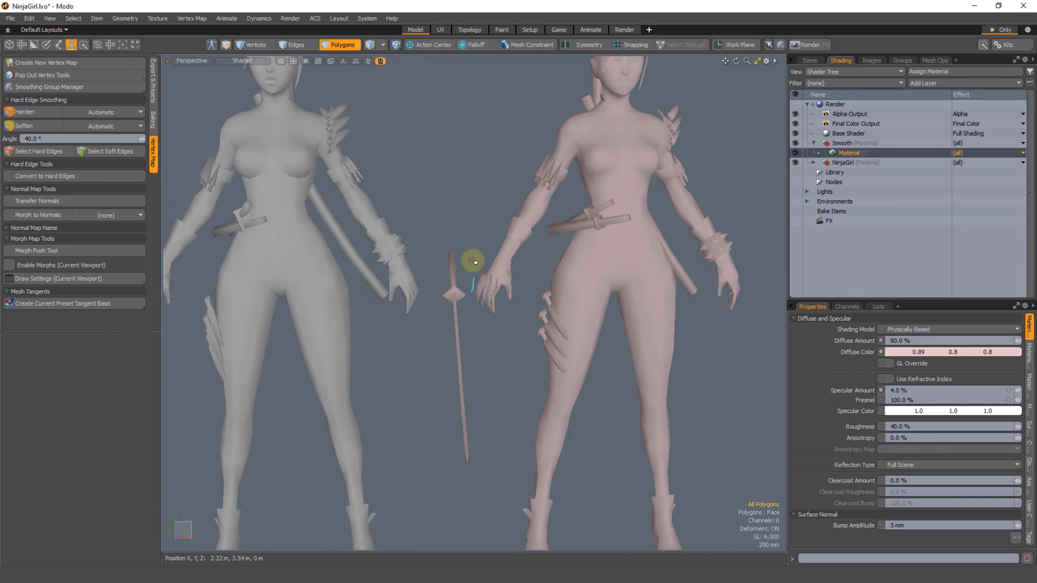
right_click_drag(445, 495, 486, 461)
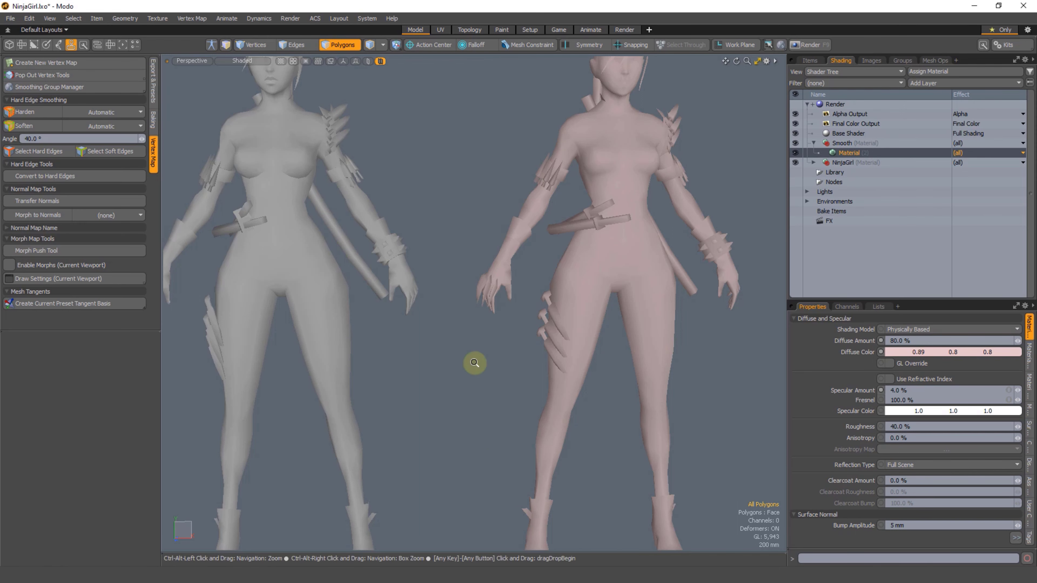
left_click_drag(502, 327, 465, 309, "ctrl+alt")
Step: Select the whole copied character and move it close against the original, clearing the selection
right_click_drag(543, 123, 544, 123)
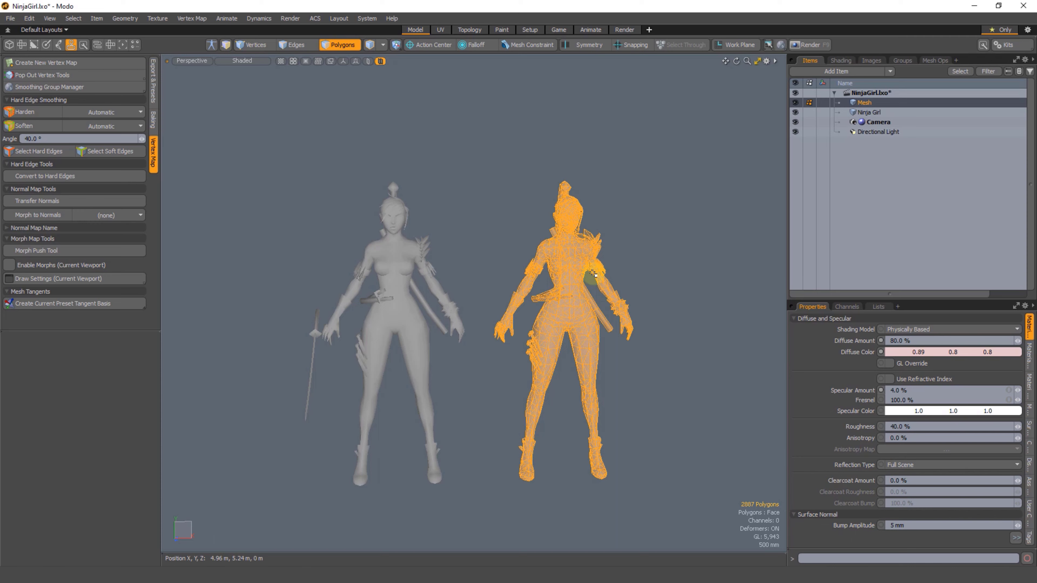
key("y")
left_click_drag(584, 329, 432, 340)
key("space")
left_click(514, 246)
Step: Select the copy's head polygons, add the Ninja Girl item to the selection and frame the two heads for comparison
left_click_drag(404, 246, 468, 241, "alt+shift")
scroll(468, 241, "up", 3)
double_click(540, 243)
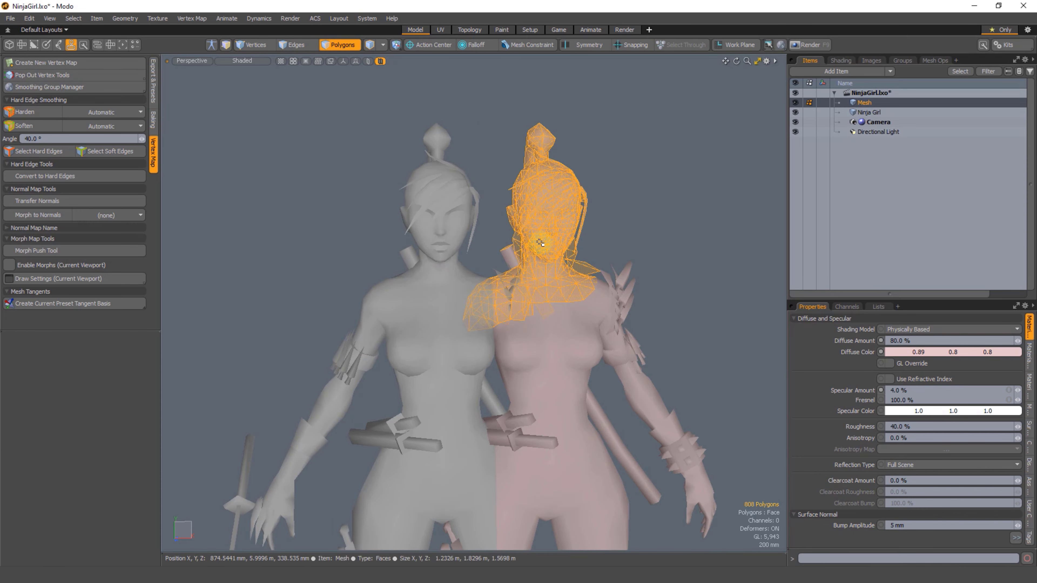
left_click(869, 112, "ctrl")
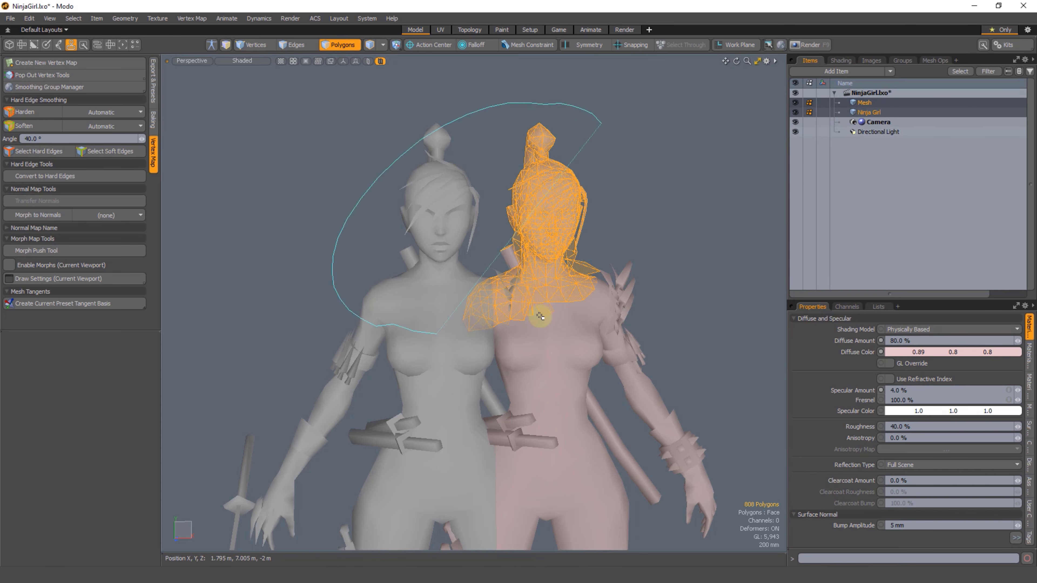
key("shift+a")
left_click(643, 263)
Step: Select a single edge on the original character's upper lip
scroll(451, 382, "up", 3)
left_click_drag(451, 382, 370, 260, "alt+shift")
key("2")
left_click(367, 247)
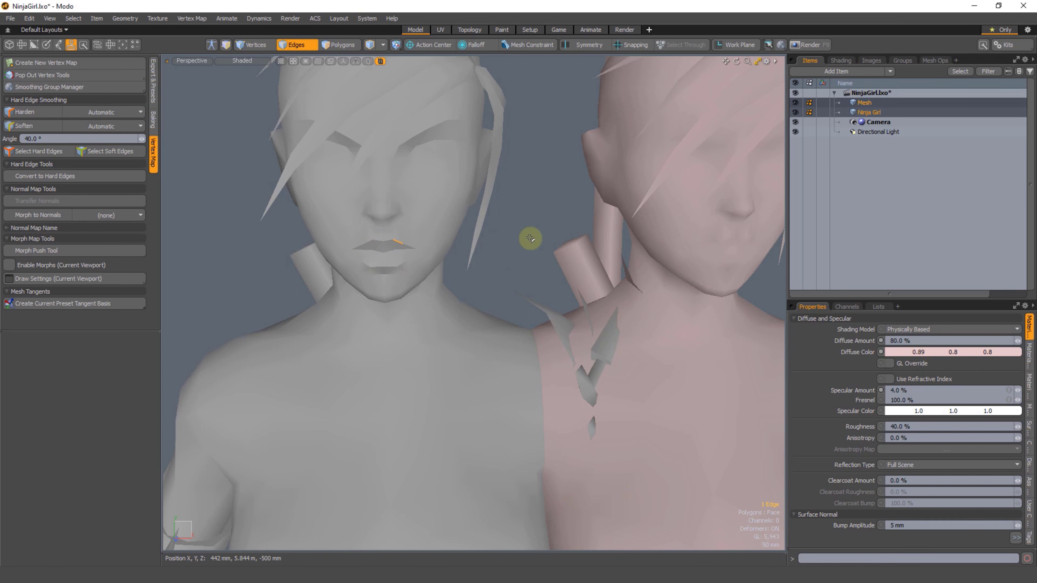
Step: Select the edges along the original character's mouth line, clear the selection and compare both characters' torsos
left_click_drag(458, 263, 372, 182, "alt")
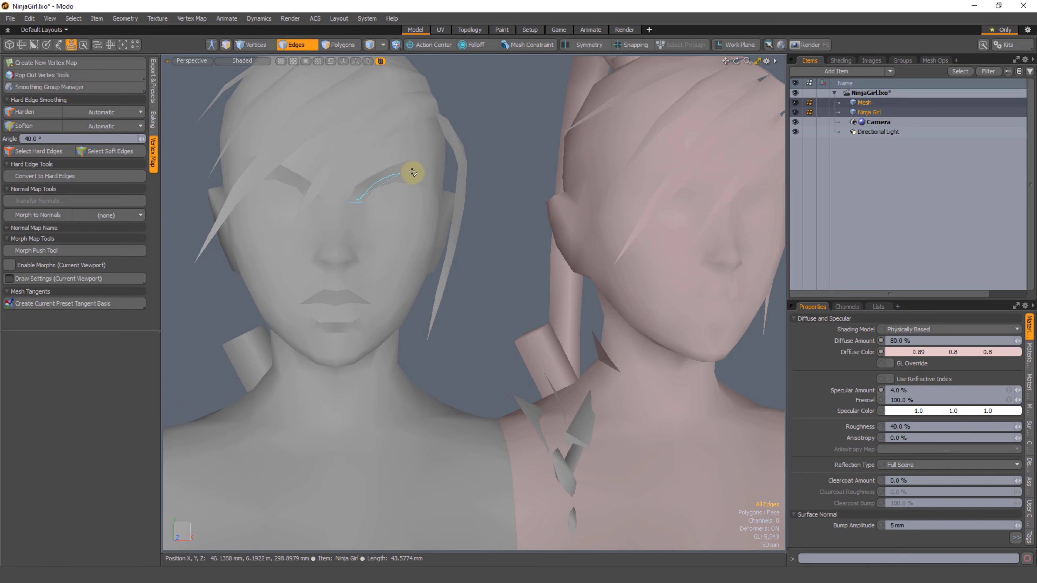
right_click_drag(361, 300, 364, 301)
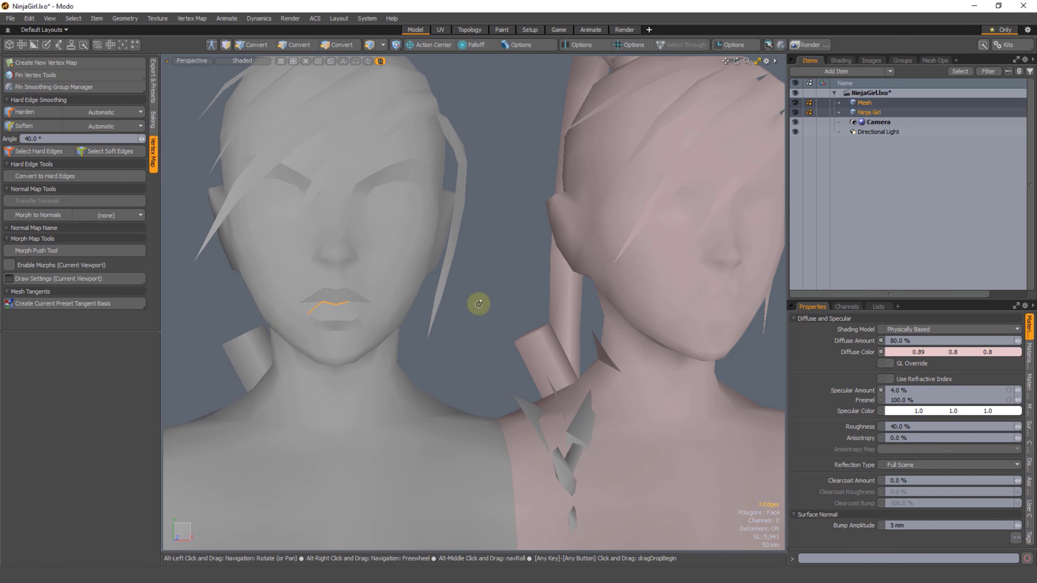
mouse_move(479, 304)
left_mouse_down("alt")
mouse_move(400, 352)
mouse_move(377, 260)
mouse_move(351, 324)
mouse_move(408, 271)
mouse_move(384, 308)
mouse_move(354, 268)
mouse_move(367, 345)
mouse_move(358, 352)
left_mouse_up("alt")
left_click(427, 349, "shift")
left_click_drag(429, 352, 560, 282, "alt")
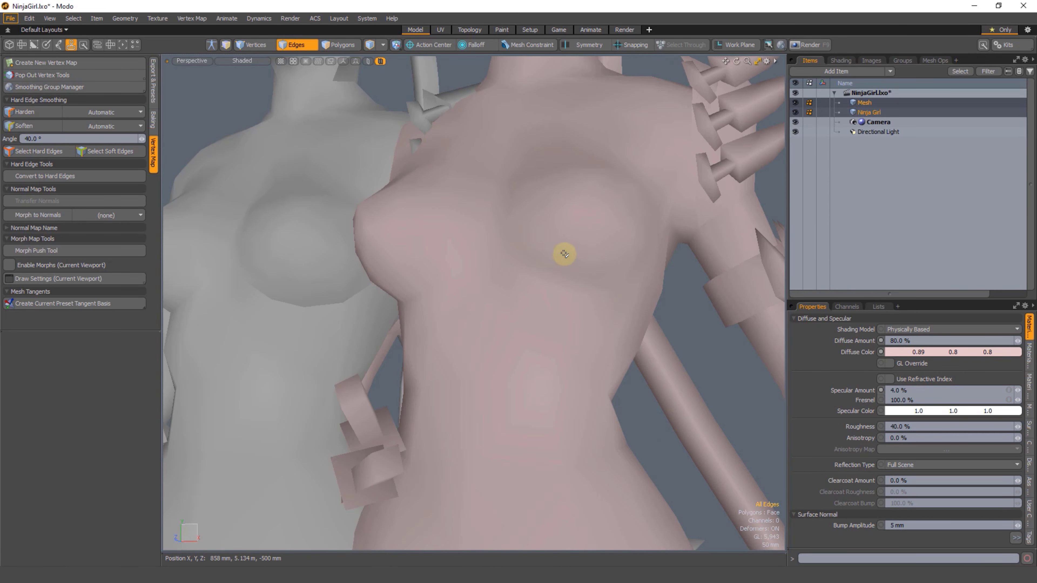
Step: Select the crease edges beneath the original character's breasts and clear the selection again
left_click_drag(544, 357, 380, 253, "ctrl+alt")
left_click_drag(380, 253, 446, 257, "ctrl+alt")
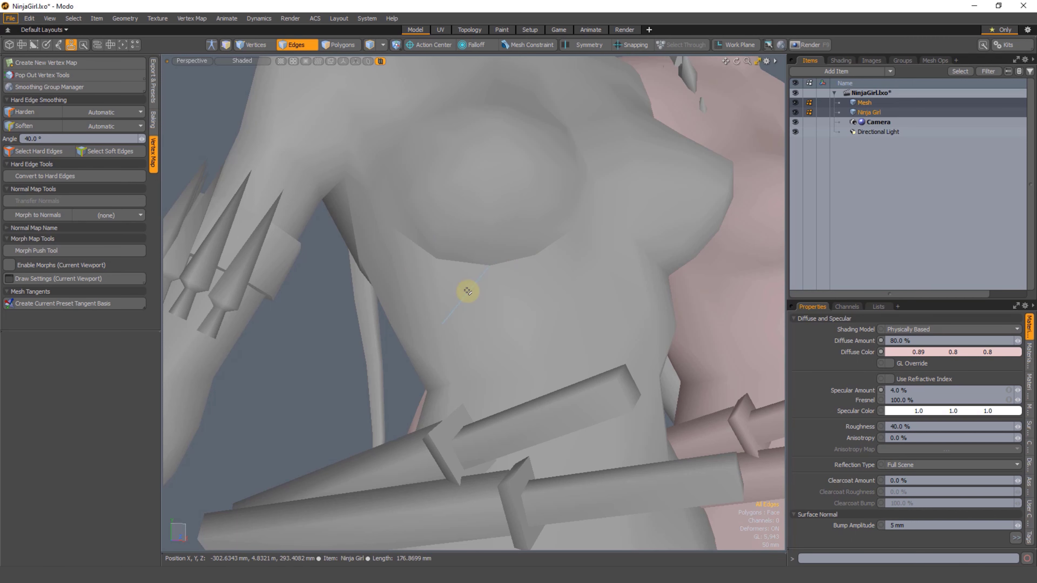
right_click_drag(473, 293, 470, 298)
left_click_drag(500, 291, 480, 278, "ctrl+alt")
mouse_move(427, 171)
left_mouse_down("alt+shift")
mouse_move(451, 354)
mouse_move(416, 339)
left_mouse_up("alt+shift")
mouse_move(424, 179)
left_mouse_down("ctrl+alt")
mouse_move(452, 169)
mouse_move(466, 228)
left_mouse_up("ctrl+alt")
left_click_drag(435, 274, 448, 223, "alt+shift")
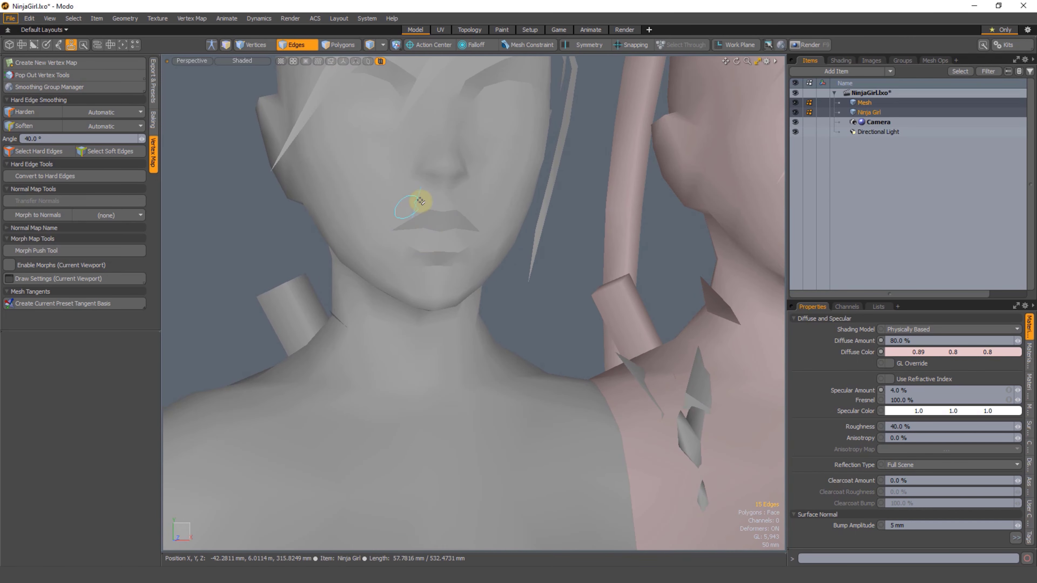
left_click_drag(466, 295, 451, 285, "ctrl+alt")
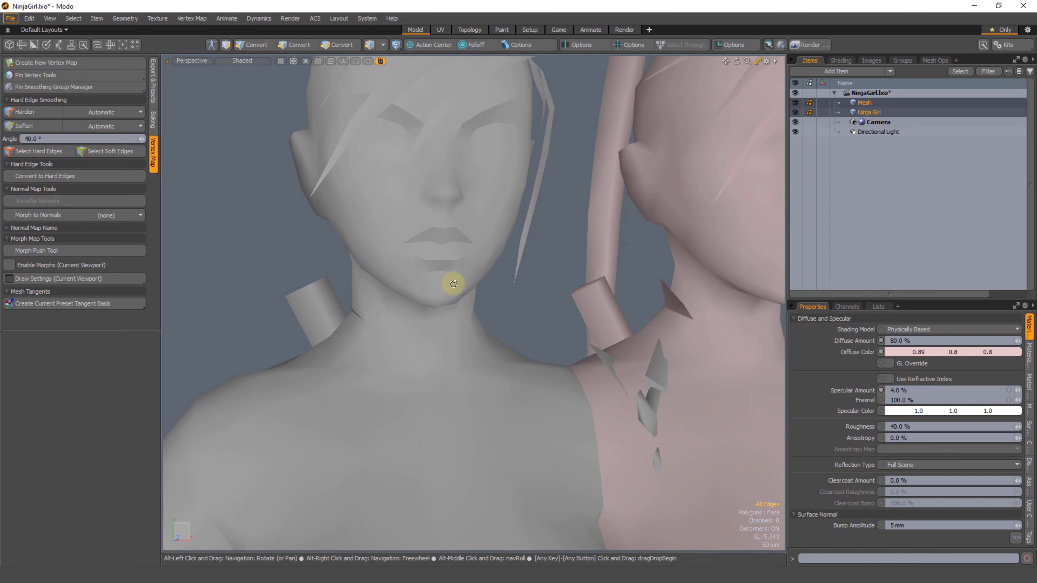
Step: Compare the shading of both characters' faces from the front and their heads from behind
left_click_drag(559, 321, 416, 252, "alt+shift")
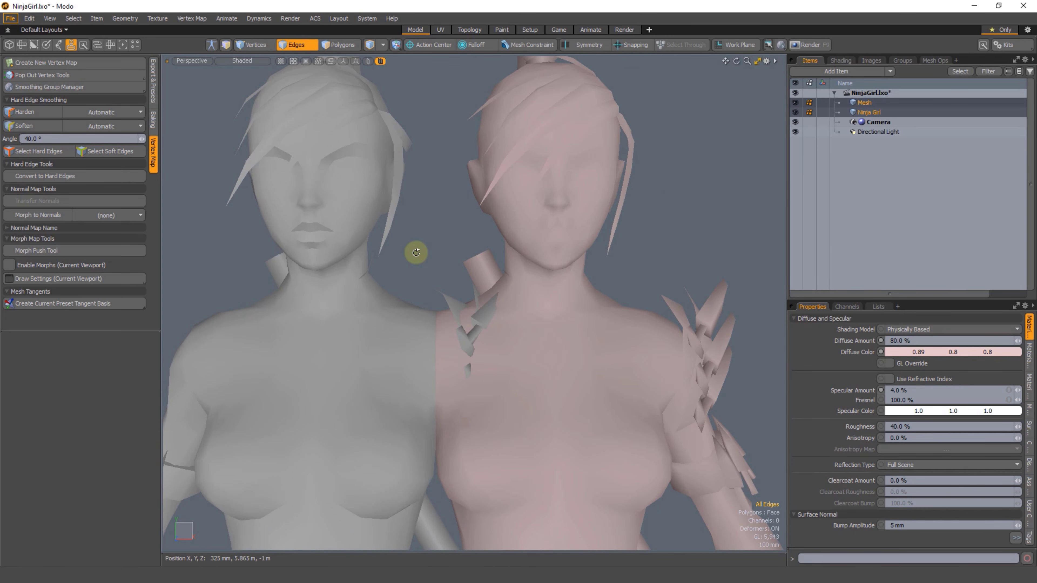
left_click_drag(304, 241, 332, 239, "alt+shift")
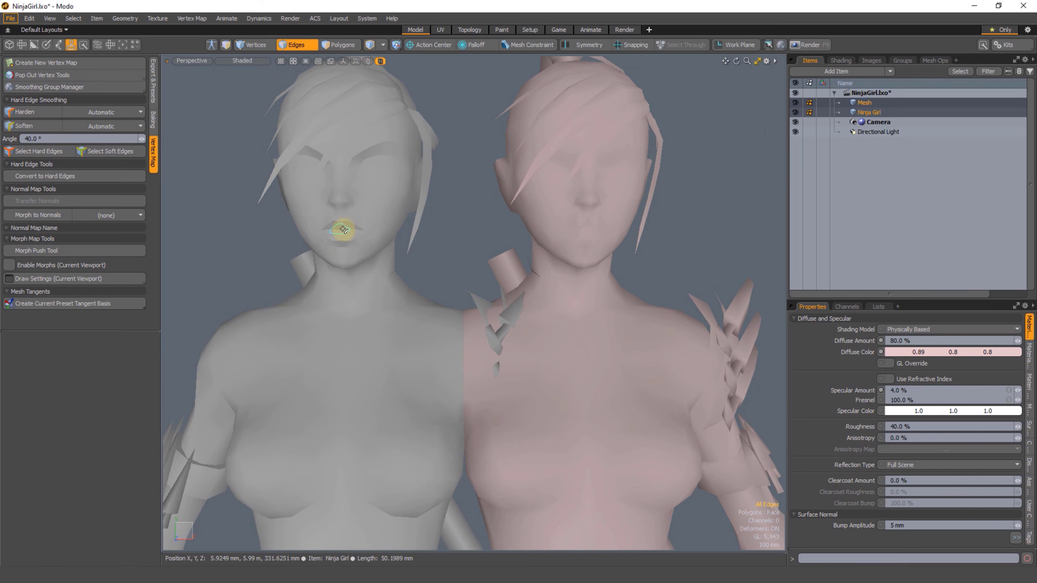
left_click_drag(429, 240, 346, 256, "alt")
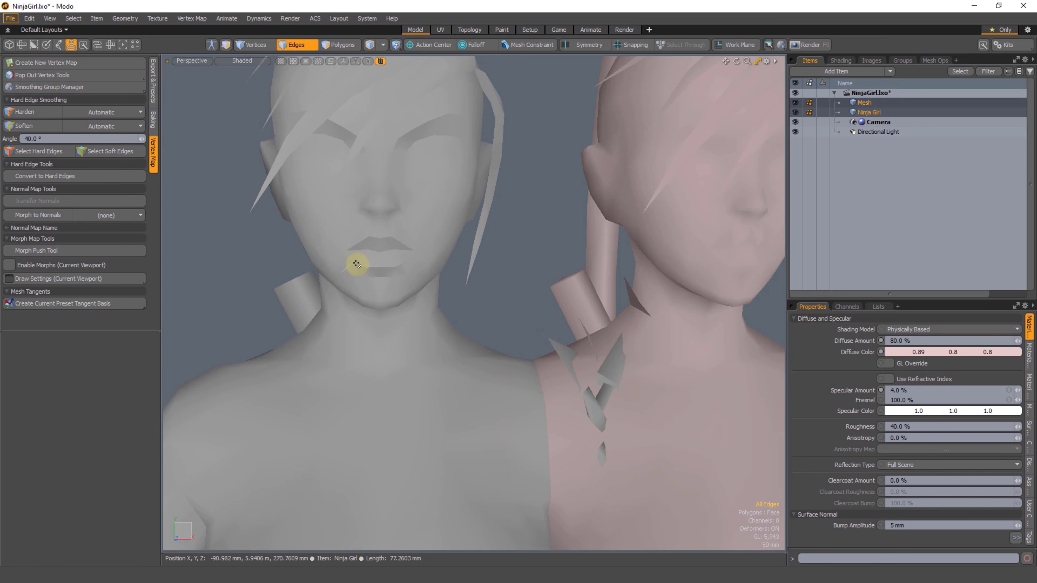
left_click_drag(474, 267, 382, 218, "alt")
left_click_drag(558, 292, 360, 190, "alt")
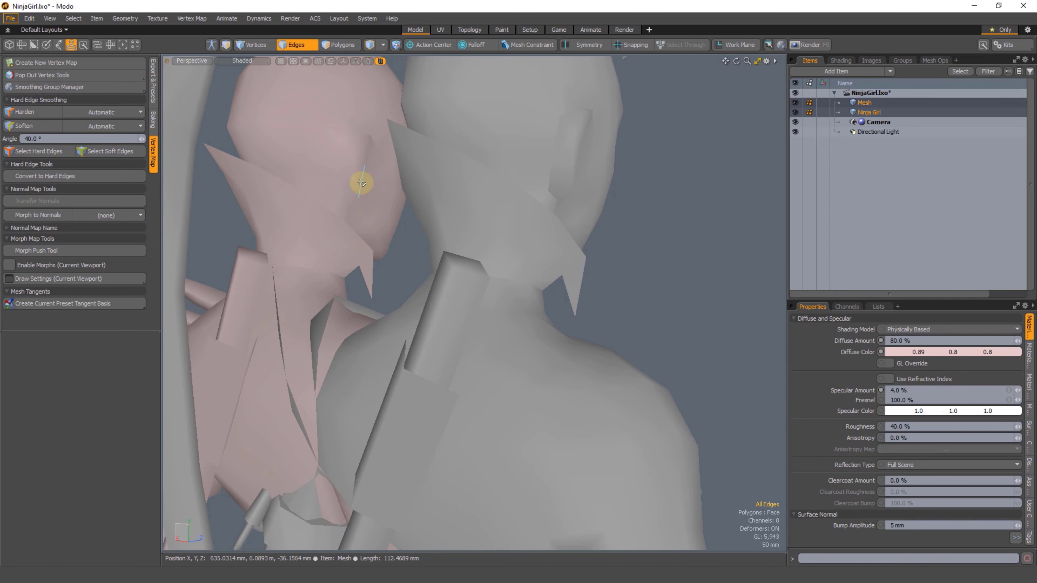
Step: Show the wireframe, select the closed loop of edges outlining the copied character's lips and harden them
left_click_drag(625, 278, 494, 290, "alt")
key("ctrl+2")
left_click(538, 291)
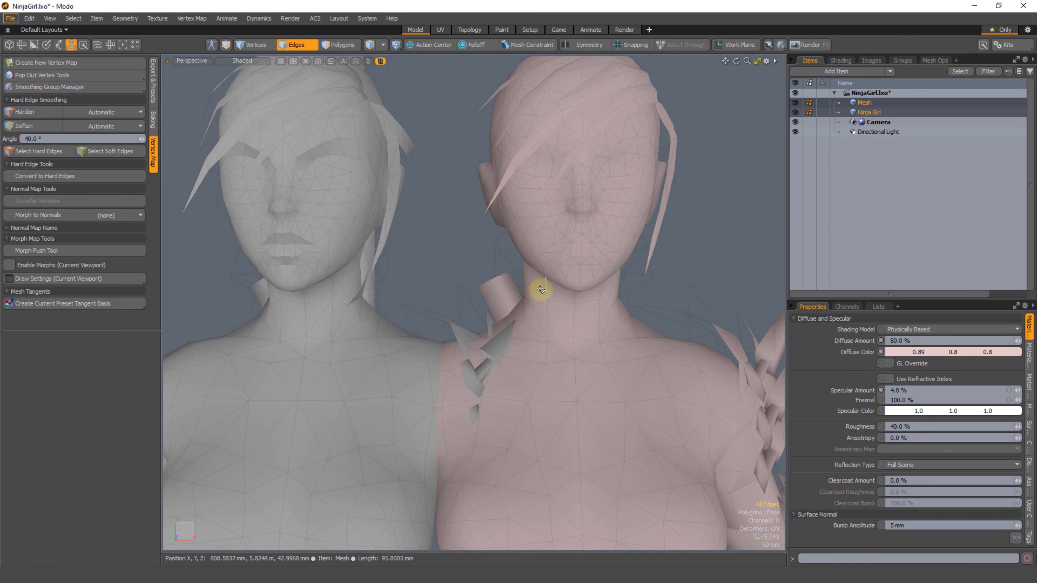
left_click_drag(545, 268, 548, 276, "ctrl+alt")
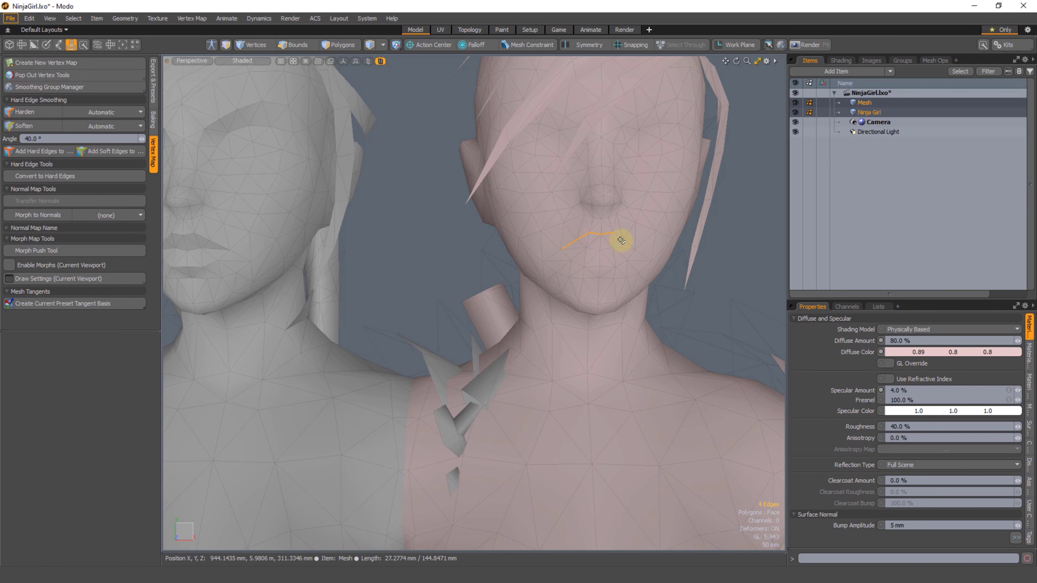
left_click_drag(617, 272, 659, 260, "alt")
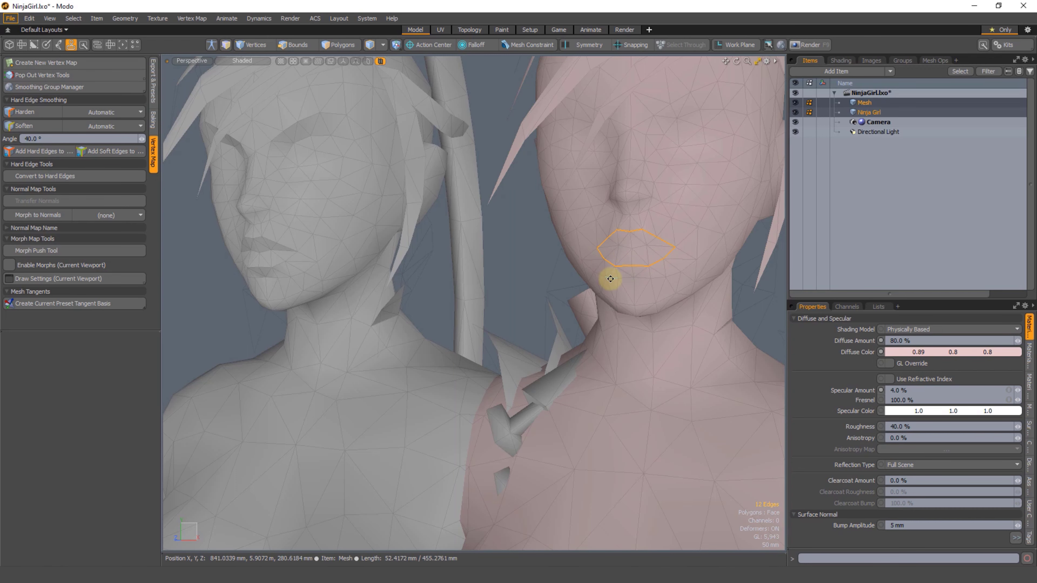
left_click_drag(610, 279, 548, 275, "alt")
left_click(25, 116)
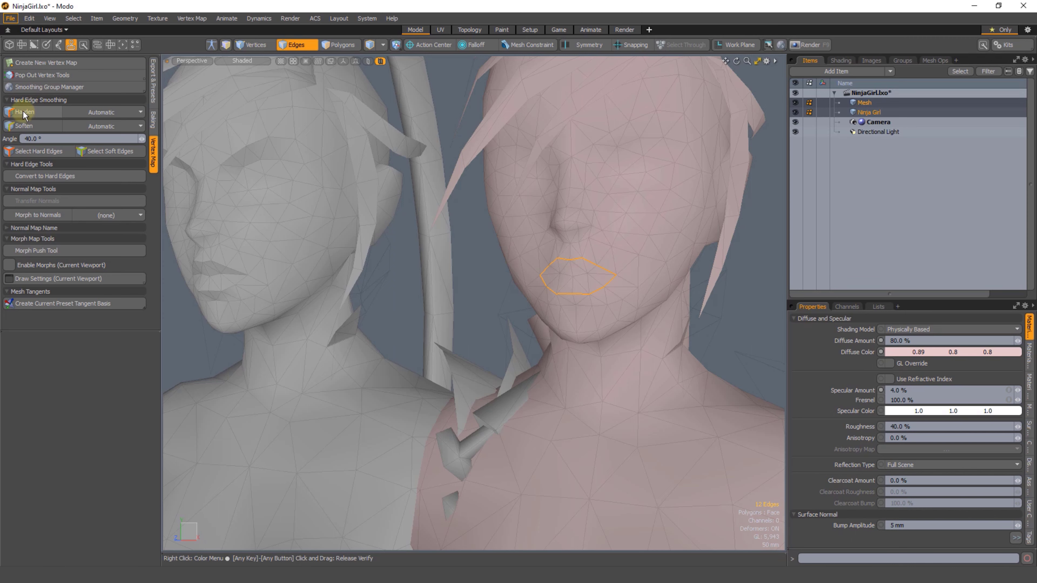
Step: Hide the wireframe, select the edges between the copied character's upper and lower lips and harden them
left_click(404, 289)
left_click_drag(482, 328, 596, 280, "alt")
key("ctrl+3")
left_click(541, 340)
left_click(562, 278, "shift")
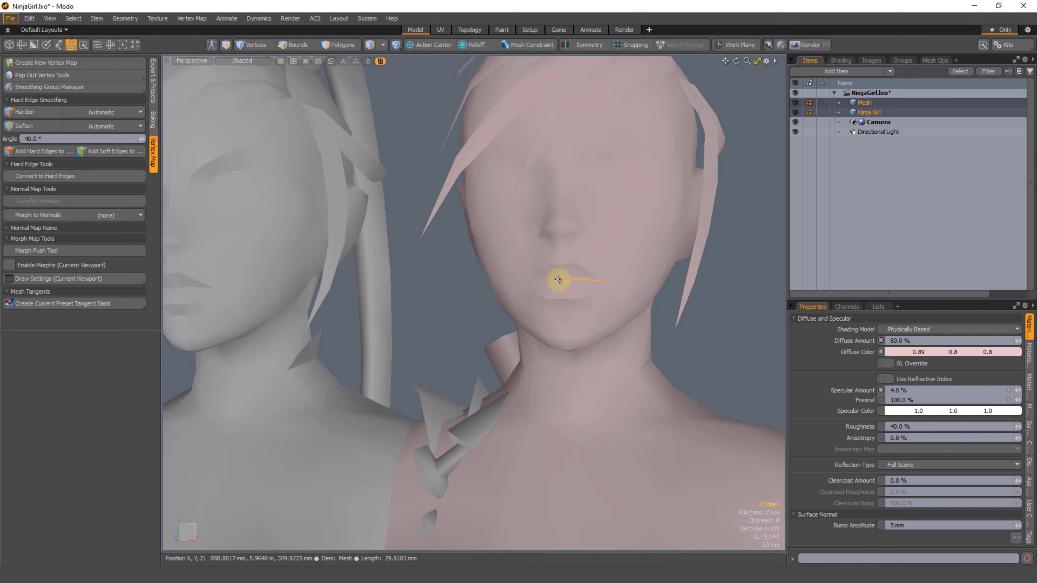
left_click(543, 281, "shift")
mouse_move(548, 322)
left_mouse_down("alt")
mouse_move(557, 297)
mouse_move(529, 320)
left_mouse_up("alt")
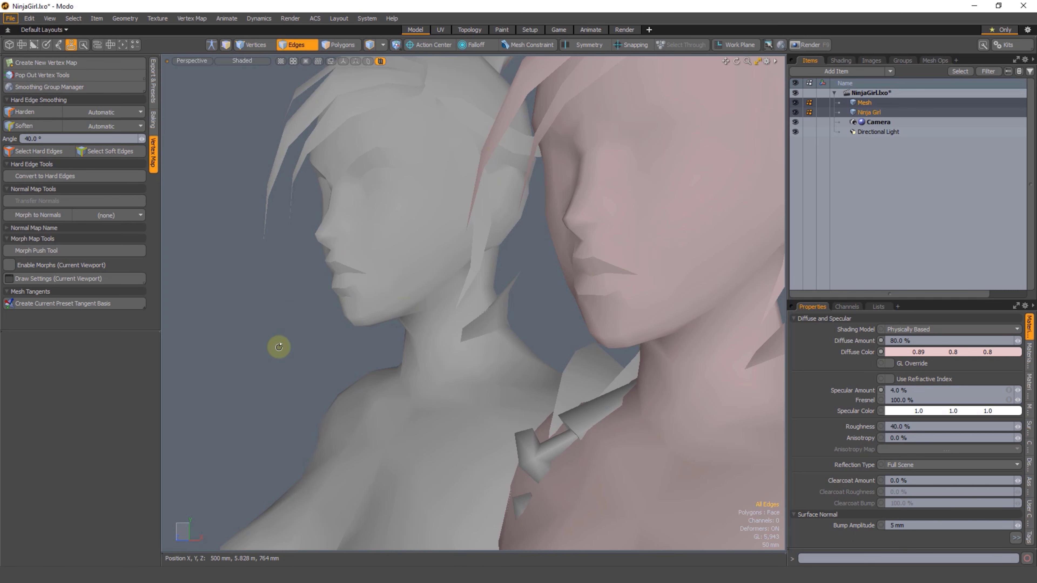
Step: Select edges across and around the original character's lips for a close-up inspection and clear the selection
left_click_drag(279, 347, 445, 267, "alt")
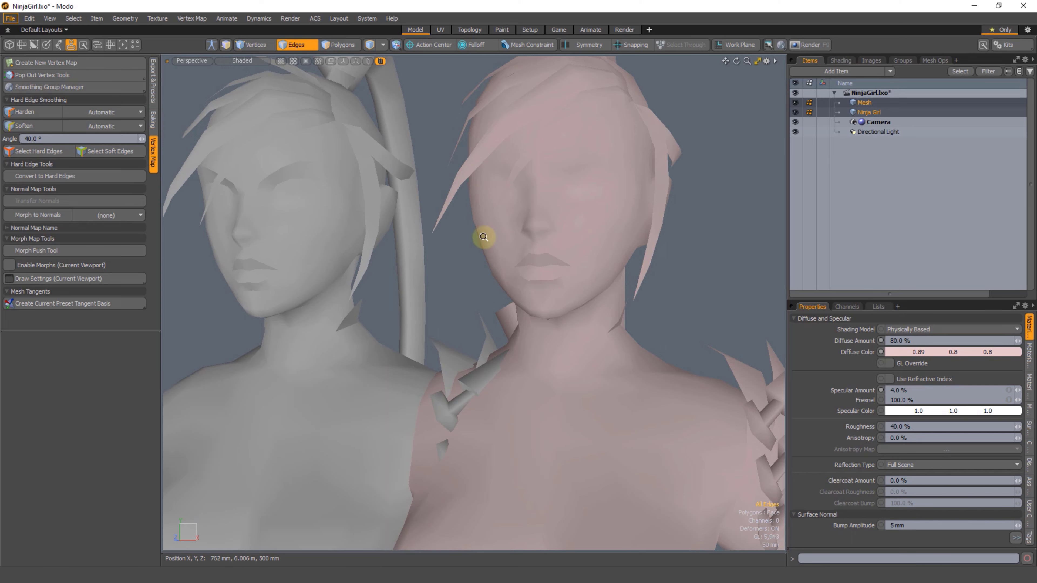
left_click_drag(483, 236, 372, 251, "alt")
key("shift+a")
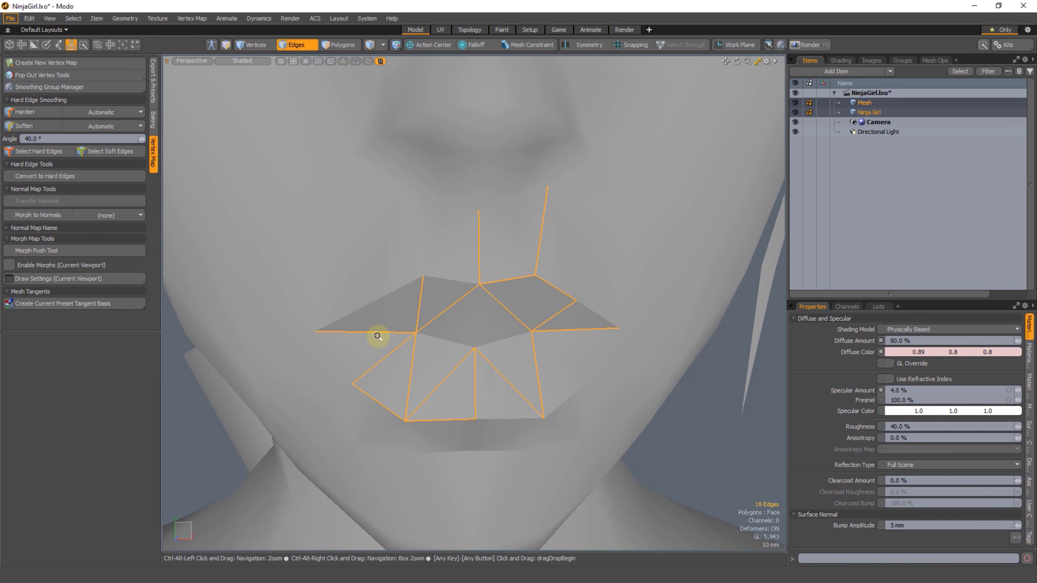
left_click_drag(377, 336, 229, 361, "ctrl+alt")
left_click(229, 361)
left_click_drag(354, 358, 365, 307, "alt")
left_click(298, 380)
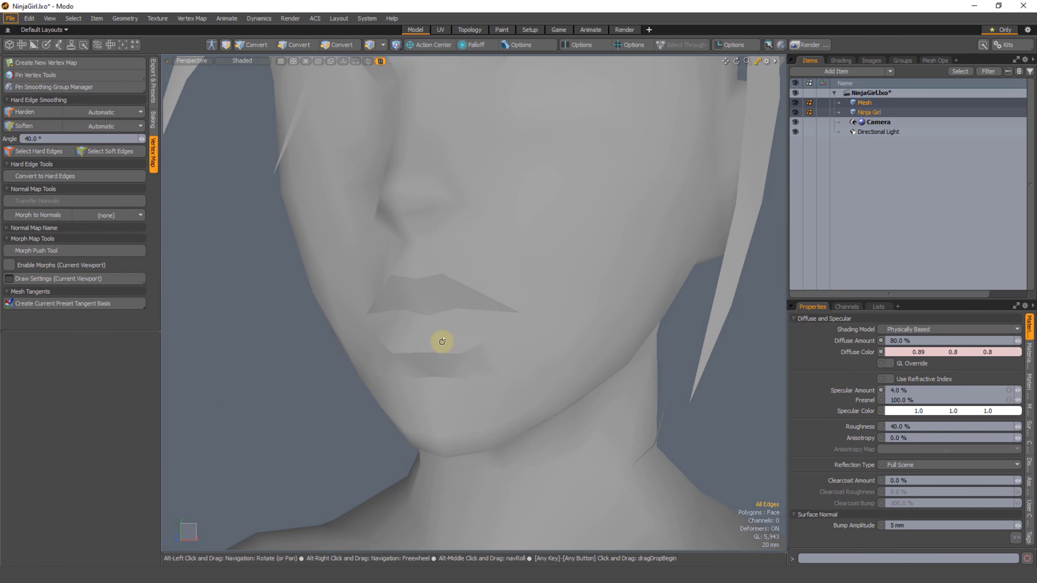
Step: Select the curved row of six edges beneath the original character's nose and harden them
left_click_drag(433, 340, 449, 327, "alt")
left_click_drag(496, 285, 427, 340, "alt+shift")
right_click_drag(557, 169, 579, 179)
mouse_move(492, 321)
left_mouse_down("alt")
mouse_move(463, 314)
mouse_move(426, 340)
mouse_move(442, 329)
mouse_move(408, 317)
mouse_move(440, 342)
mouse_move(514, 309)
mouse_move(512, 338)
mouse_move(544, 313)
mouse_move(528, 318)
mouse_move(539, 340)
mouse_move(498, 350)
mouse_move(435, 334)
mouse_move(431, 357)
mouse_move(420, 326)
left_mouse_up("alt")
left_click(204, 367)
left_click_drag(421, 327, 440, 326, "ctrl+alt")
left_click_drag(440, 327, 488, 279, "alt")
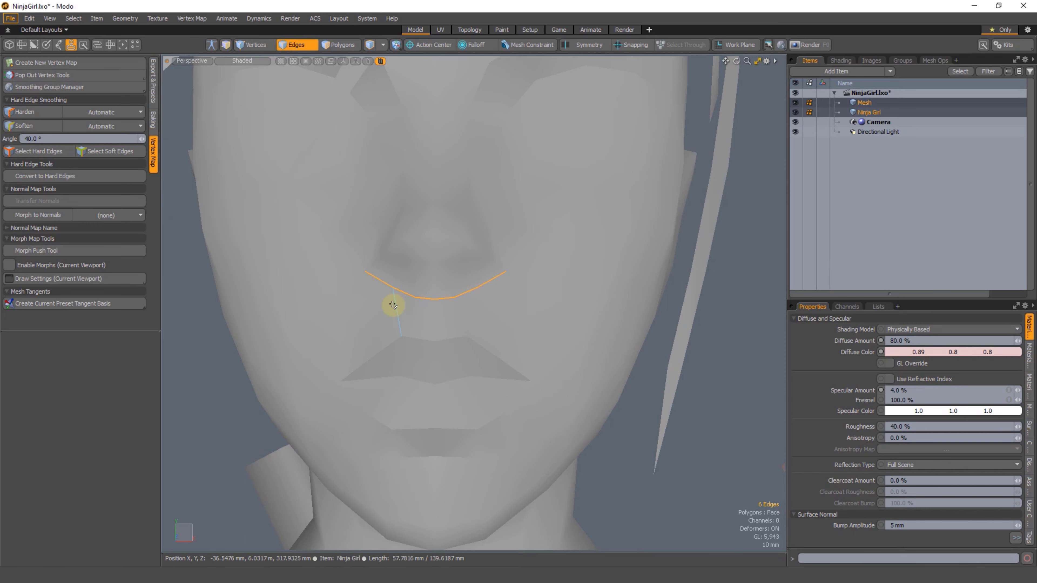
left_click(24, 113)
left_click(211, 403)
Step: Compare the nose and lip shading of the original and the copied character from an angled view
mouse_move(488, 326)
left_mouse_down("alt")
mouse_move(448, 320)
mouse_move(404, 346)
mouse_move(467, 332)
left_mouse_up("alt")
mouse_move(467, 331)
left_mouse_down("ctrl+alt")
mouse_move(451, 328)
mouse_move(544, 353)
mouse_move(486, 382)
mouse_move(472, 314)
mouse_move(454, 343)
mouse_move(493, 345)
mouse_move(470, 328)
left_mouse_up("ctrl+alt")
left_click_drag(564, 336, 657, 282, "alt")
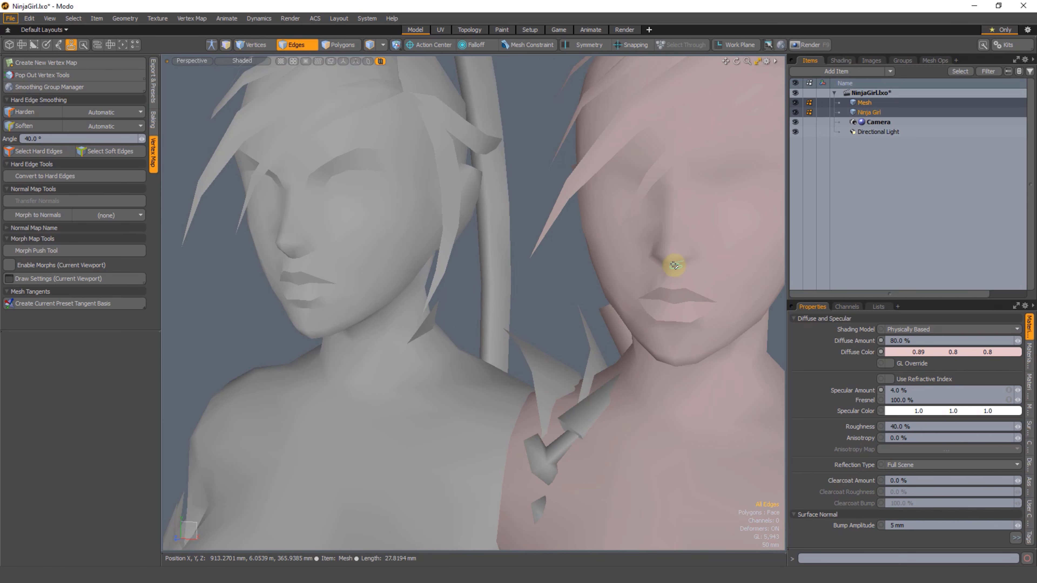
left_click_drag(203, 323, 261, 318, "alt")
left_click(311, 255)
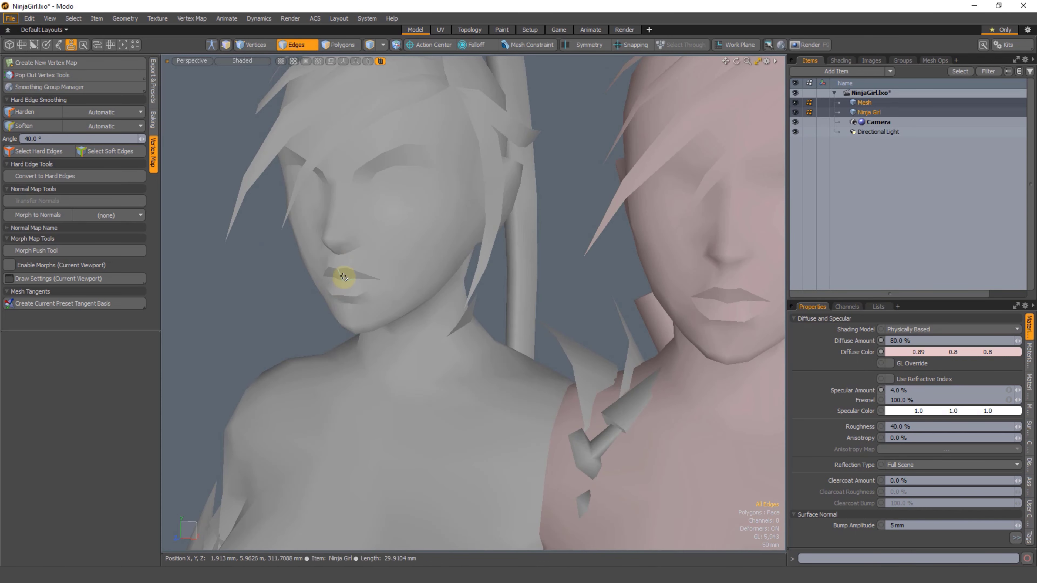
Step: With the wireframe shown, select the six edges running across the original character's nose, clear the selection and hide the wireframe
mouse_move(357, 268)
left_mouse_down("alt")
mouse_move(473, 259)
mouse_move(364, 282)
left_mouse_up("alt")
scroll(473, 262, "up", 5)
scroll(484, 279, "up", 2)
left_click_drag(463, 264, 406, 284, "alt+shift")
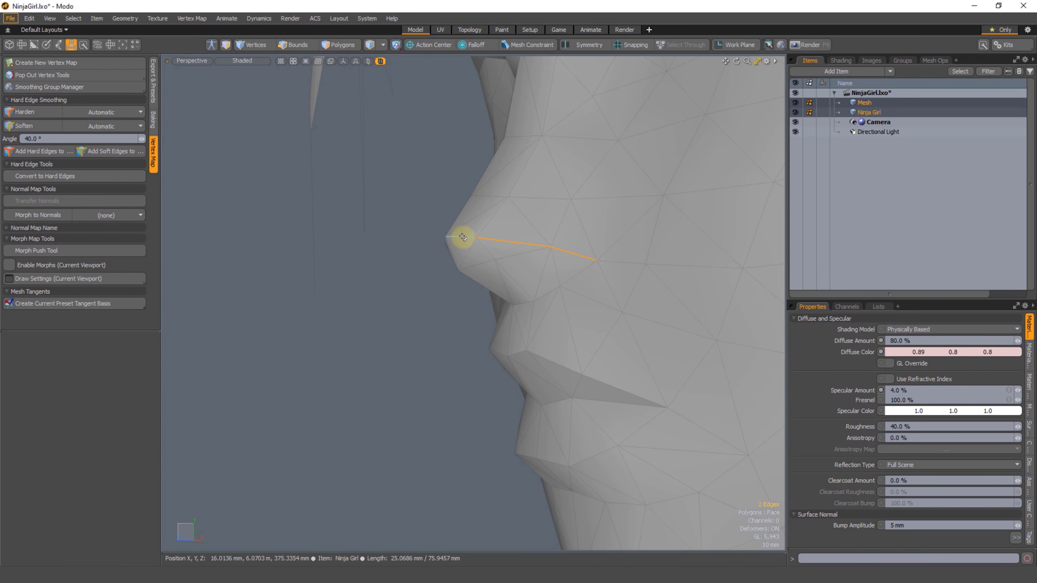
left_click_drag(560, 257, 500, 262, "alt")
left_click(483, 243, "shift")
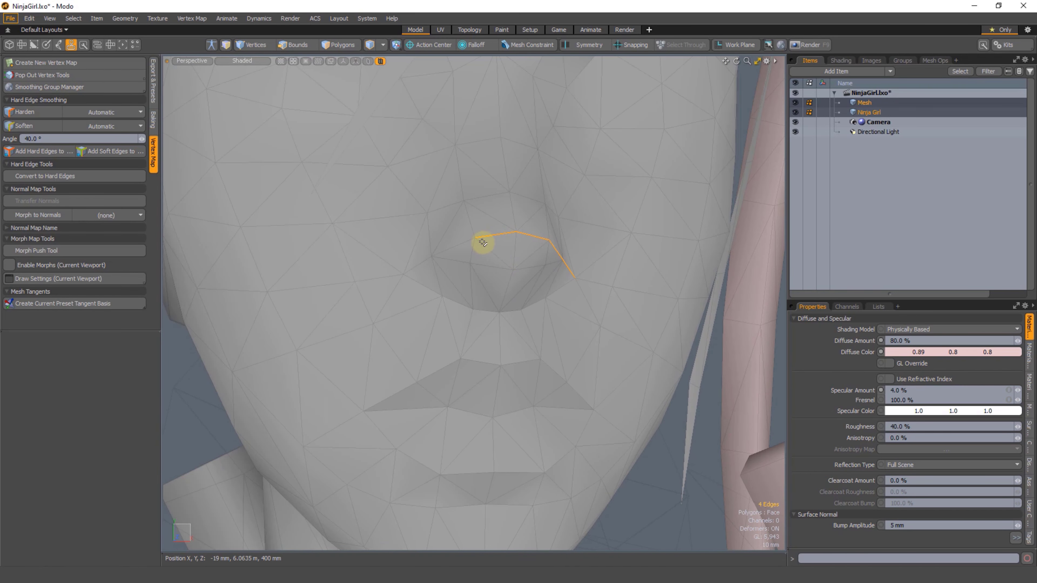
left_click(421, 262, "shift")
left_click_drag(463, 301, 422, 268, "alt")
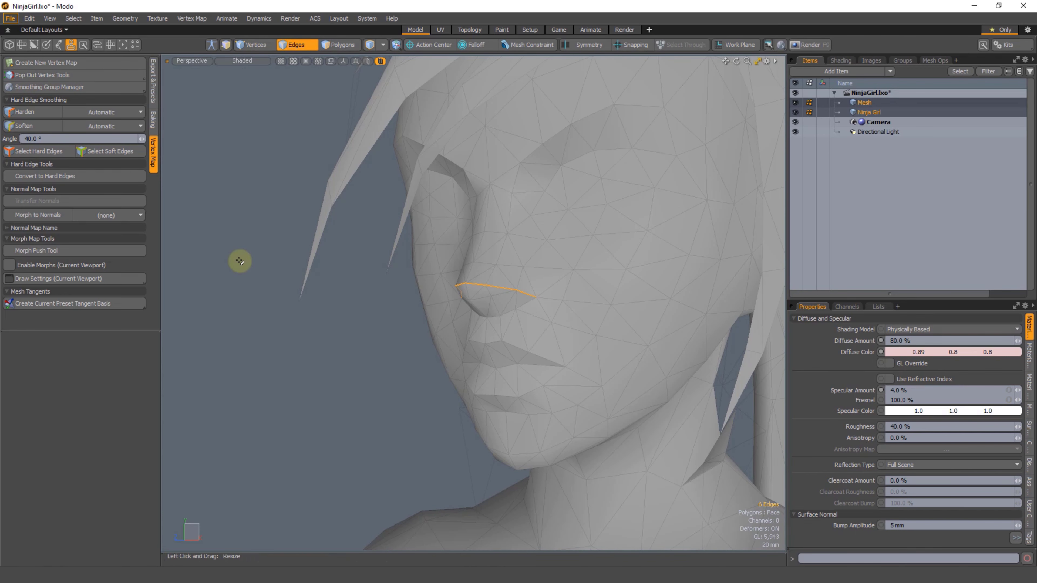
key("ctrl+2")
left_click(381, 381)
left_click(342, 386)
Step: Compare the overall shading of both characters' heads and upper bodies from a distance and close up
scroll(458, 364, "down", 4)
mouse_move(465, 370)
left_mouse_down("alt")
mouse_move(446, 316)
mouse_move(470, 334)
mouse_move(461, 342)
mouse_move(456, 333)
mouse_move(478, 363)
left_mouse_up("alt")
left_click_drag(478, 364, 454, 329, "ctrl+alt")
key("2")
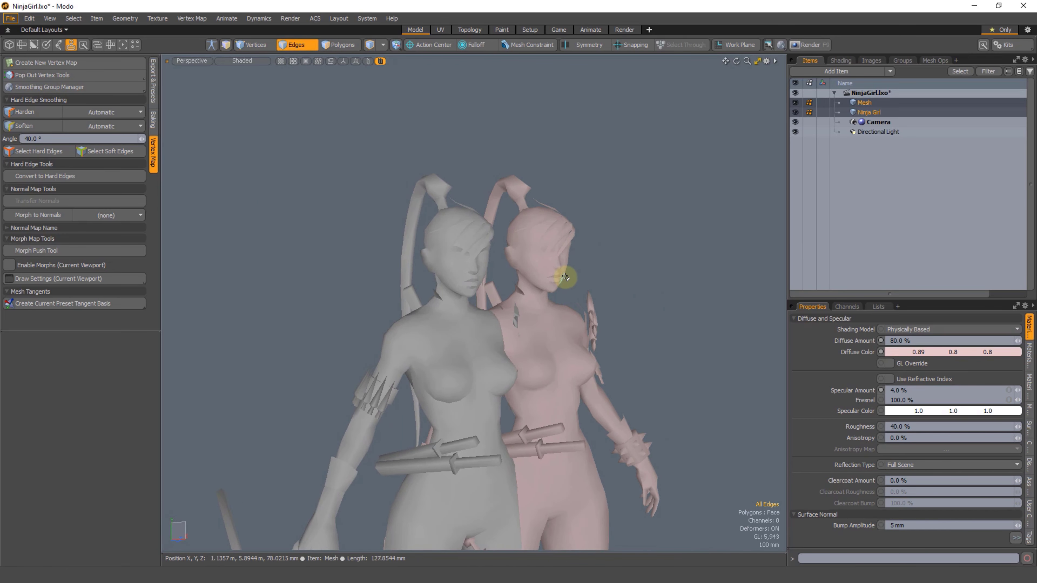
left_click_drag(579, 295, 481, 320, "alt")
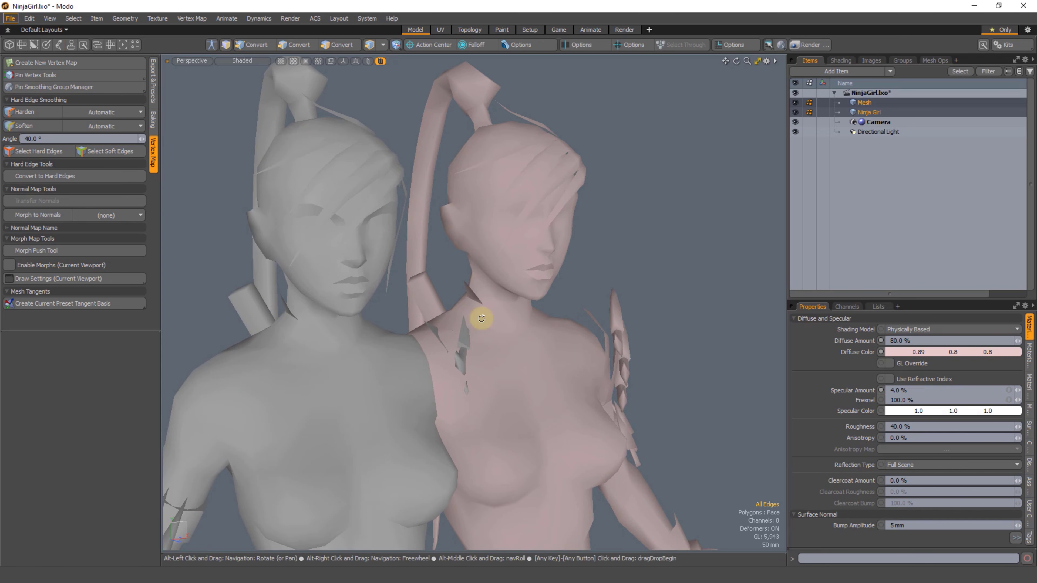
left_click_drag(565, 287, 484, 236, "alt")
Step: Lasso-select the edges around the original character's forehead and eyes and try softening them
right_click_drag(519, 162, 480, 236)
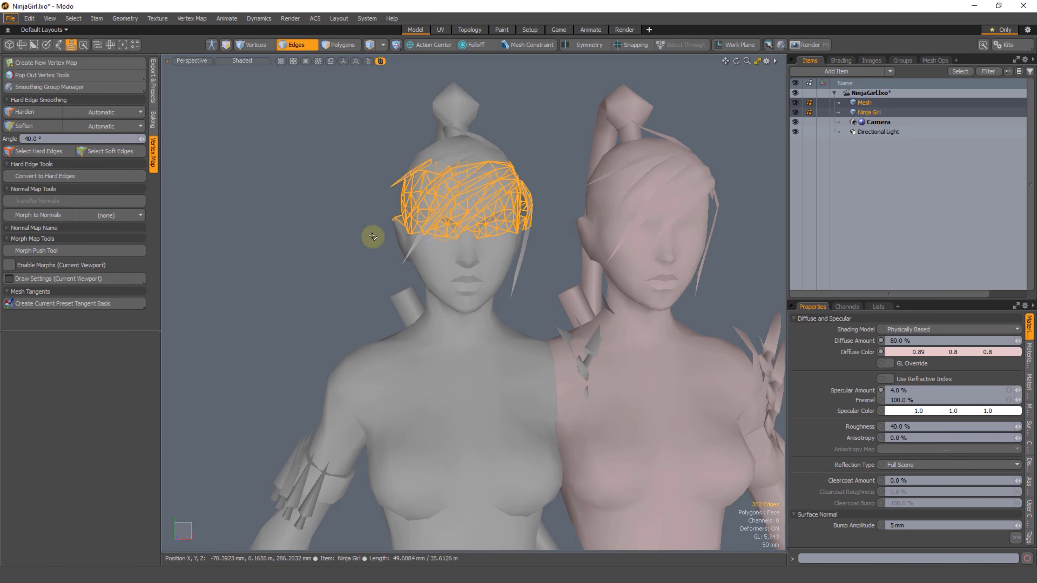
left_click(271, 178)
mouse_move(463, 297)
left_mouse_down("alt")
mouse_move(527, 312)
mouse_move(487, 324)
mouse_move(468, 305)
left_mouse_up("alt")
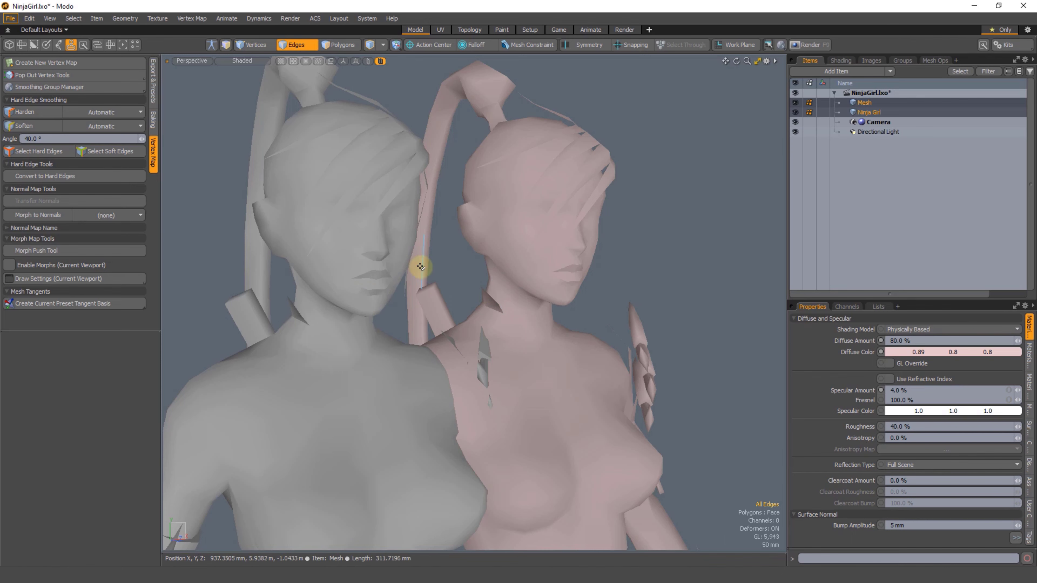
Step: Lasso-select the edges of the copied character's lower face, clear the selection and undo the softening around the original's eyes
right_click_drag(394, 273, 394, 271)
left_click(466, 254)
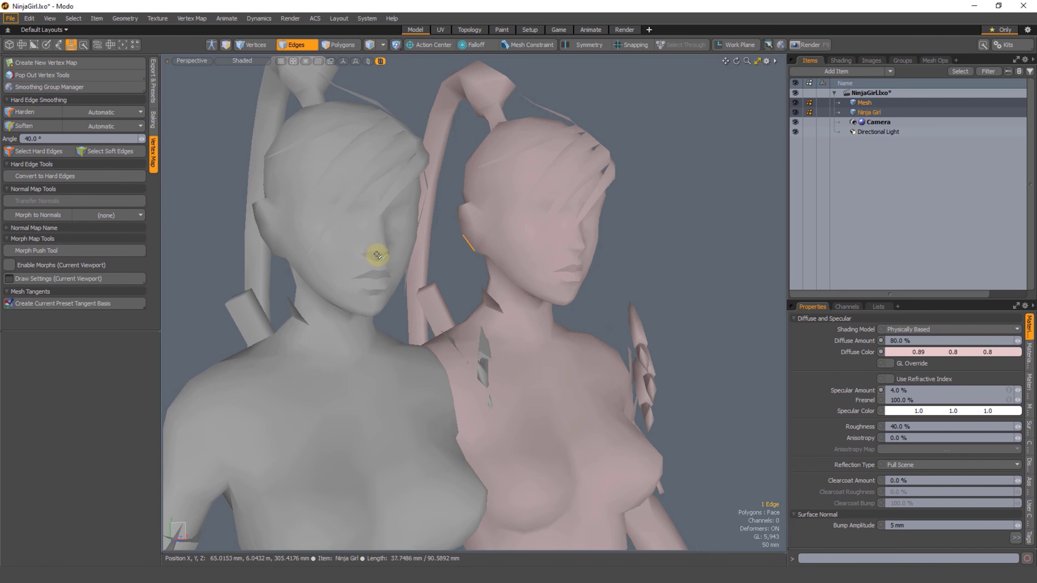
right_click_drag(607, 248, 595, 280)
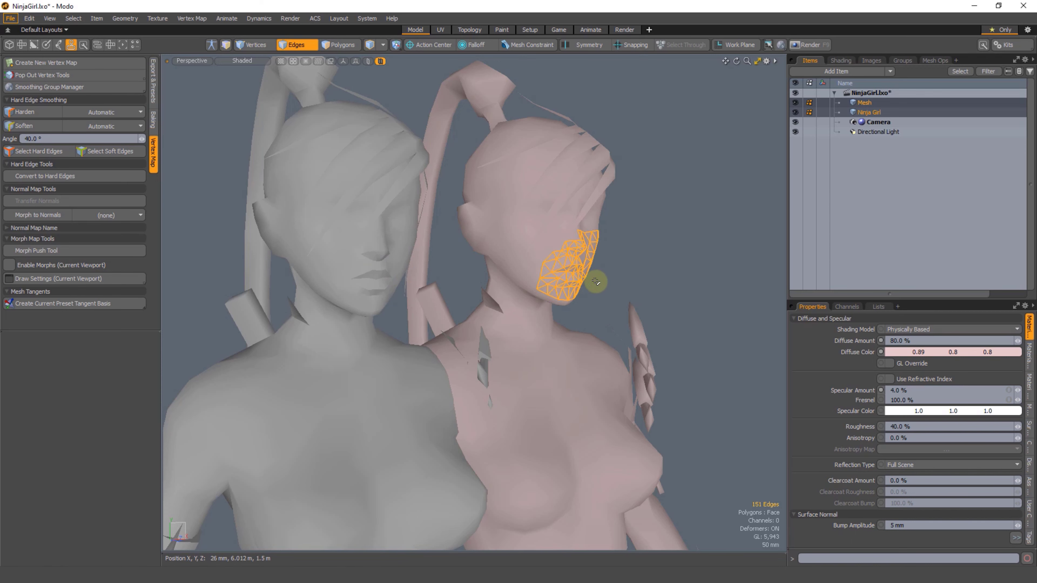
left_click(638, 256)
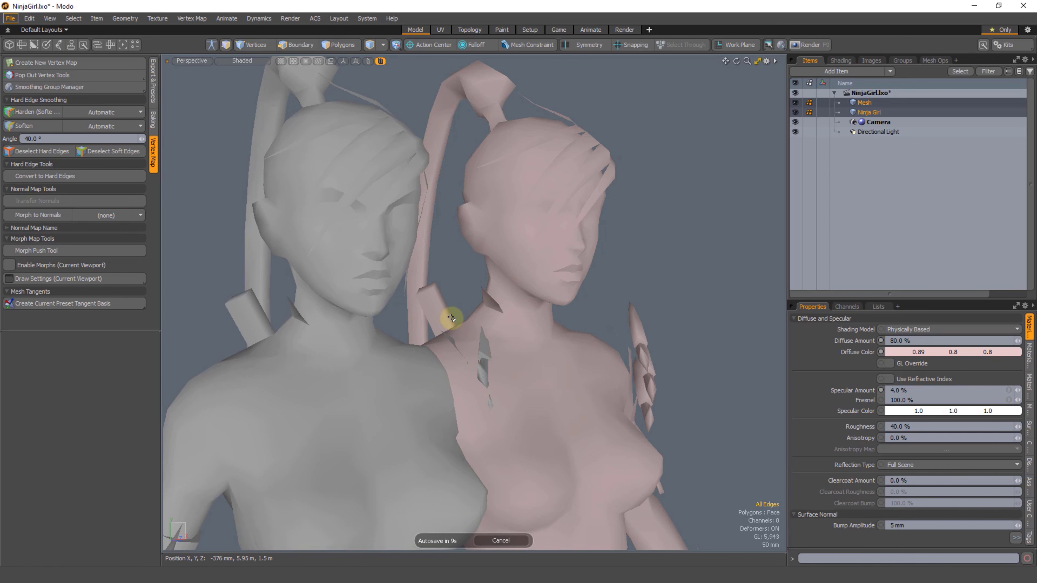
Step: Check the edges beneath the original character's nose, clear the edge selection and make Mesh the only selected item
left_click_drag(358, 282, 391, 265, "ctrl+alt")
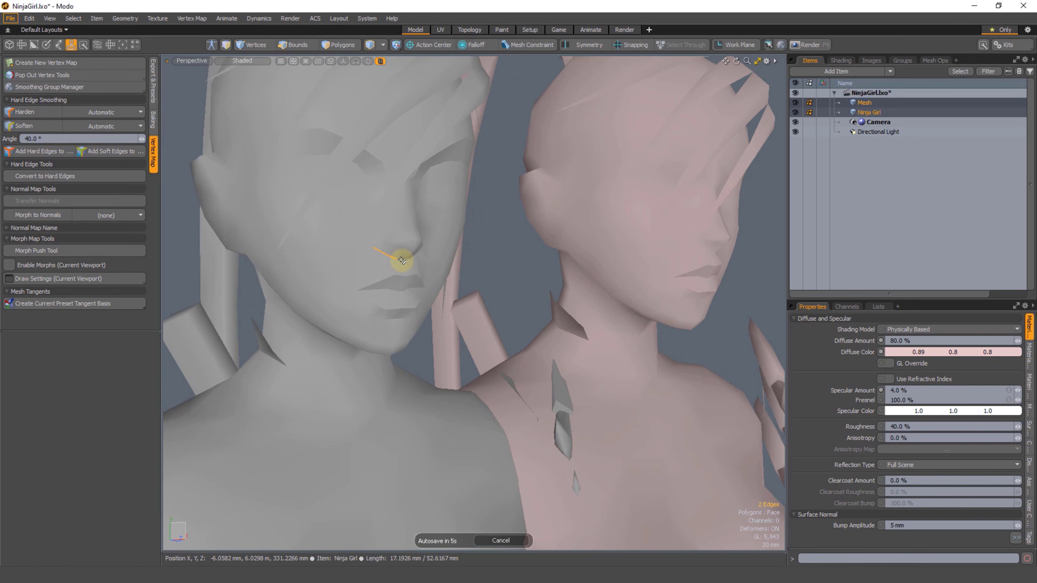
left_click_drag(496, 266, 456, 300, "ctrl+alt")
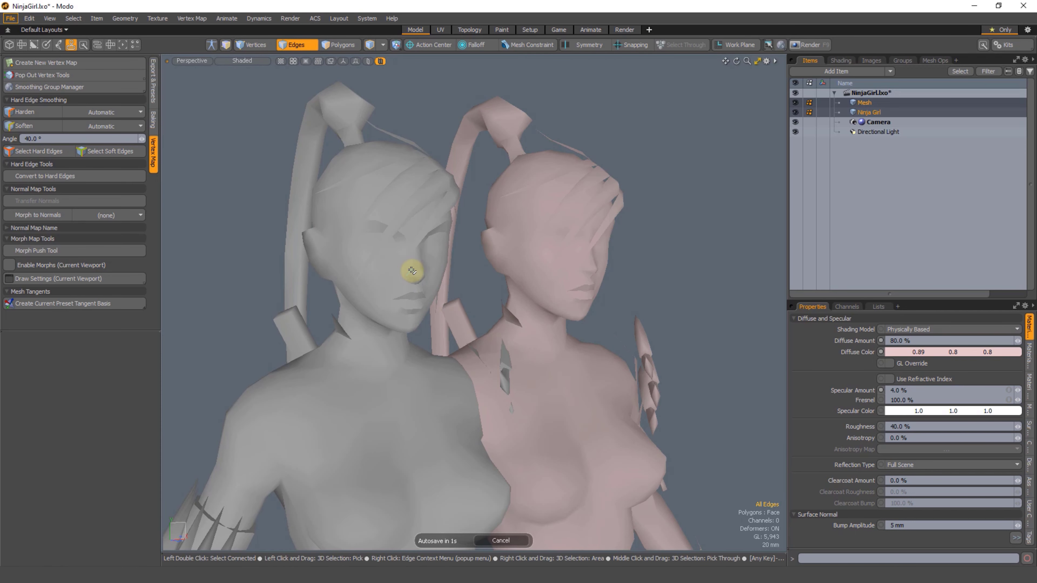
mouse_move(504, 352)
left_mouse_down("alt")
mouse_move(416, 305)
mouse_move(417, 357)
mouse_move(496, 397)
mouse_move(496, 350)
left_mouse_up("alt")
left_click_drag(546, 381, 449, 299, "alt")
left_click(864, 102)
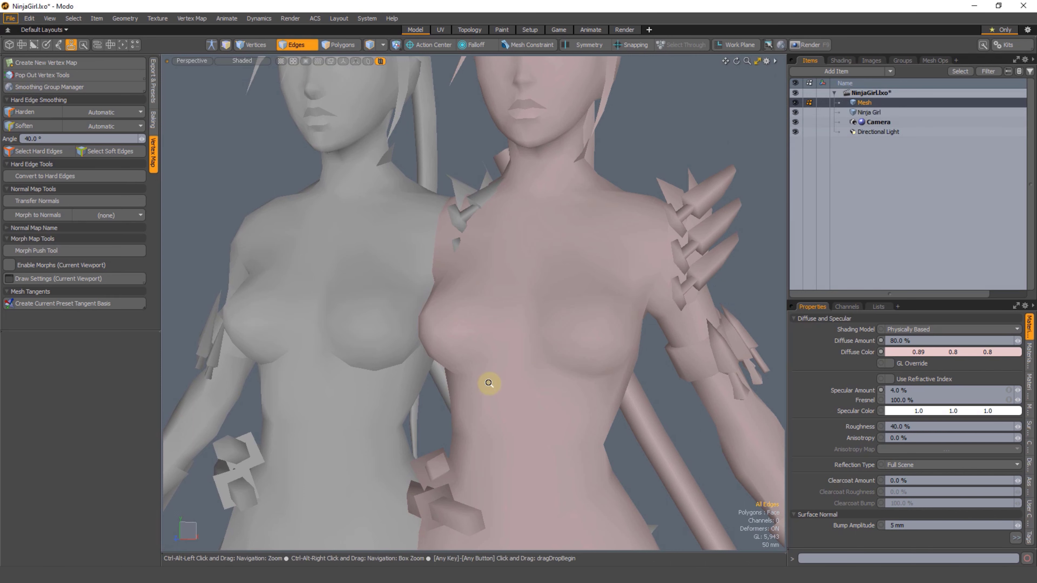
Step: Select all polygons of the copied character, move them along X to widen the gap from the original, and clear the selection
key("3")
key("a")
middle_click_drag(636, 215, 628, 399)
key("shift+a")
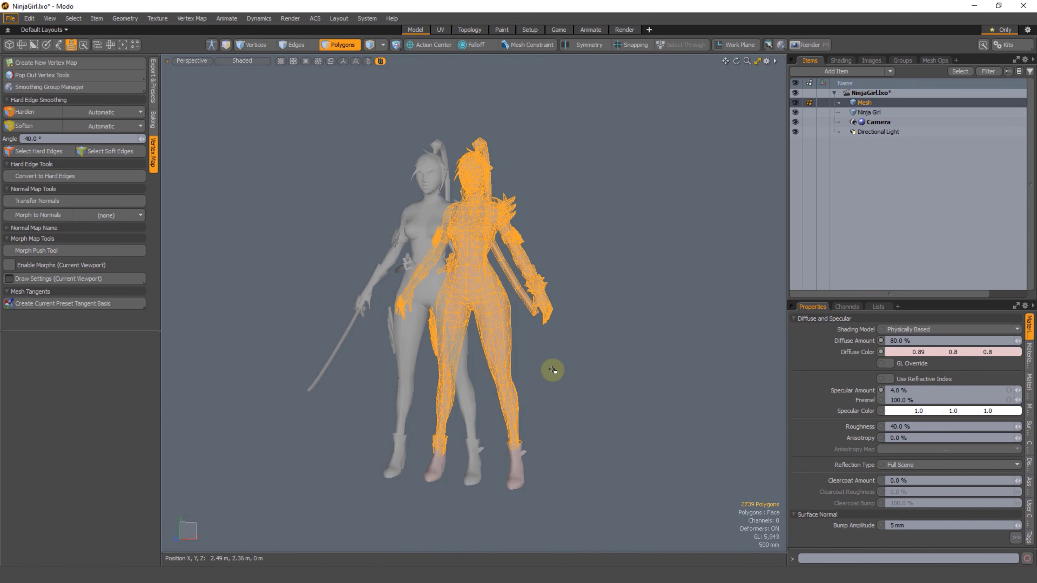
middle_click_drag(519, 73, 567, 432)
key("w")
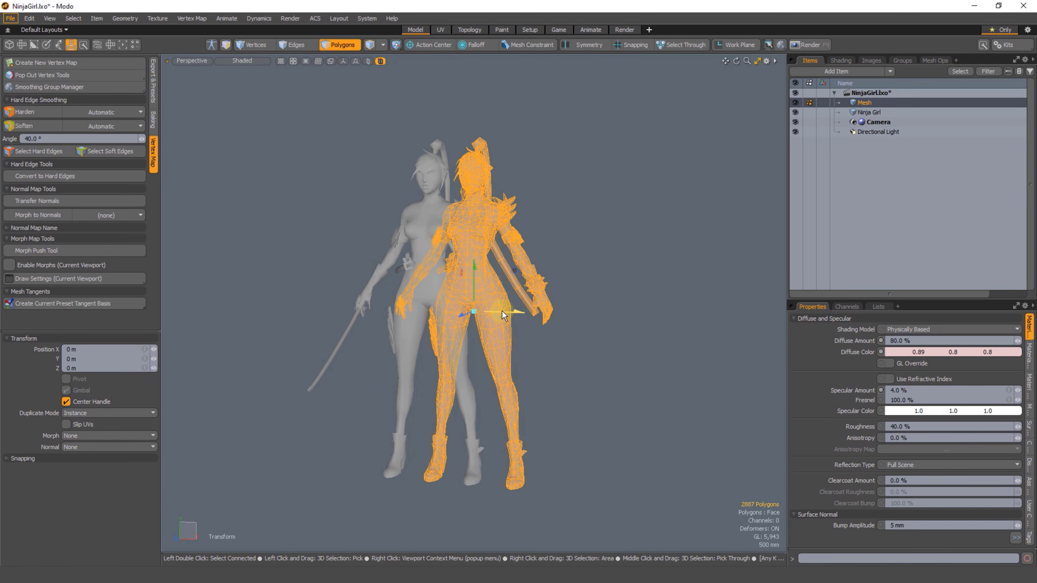
left_click_drag(502, 315, 596, 326)
key("Escape")
key("Escape")
Step: Add the Ninja Girl item to the selection, select the edges outlining the original's boot sole, and clear the edge selection
left_click_drag(574, 379, 643, 341, "alt")
left_click_drag(520, 371, 447, 294, "ctrl+alt")
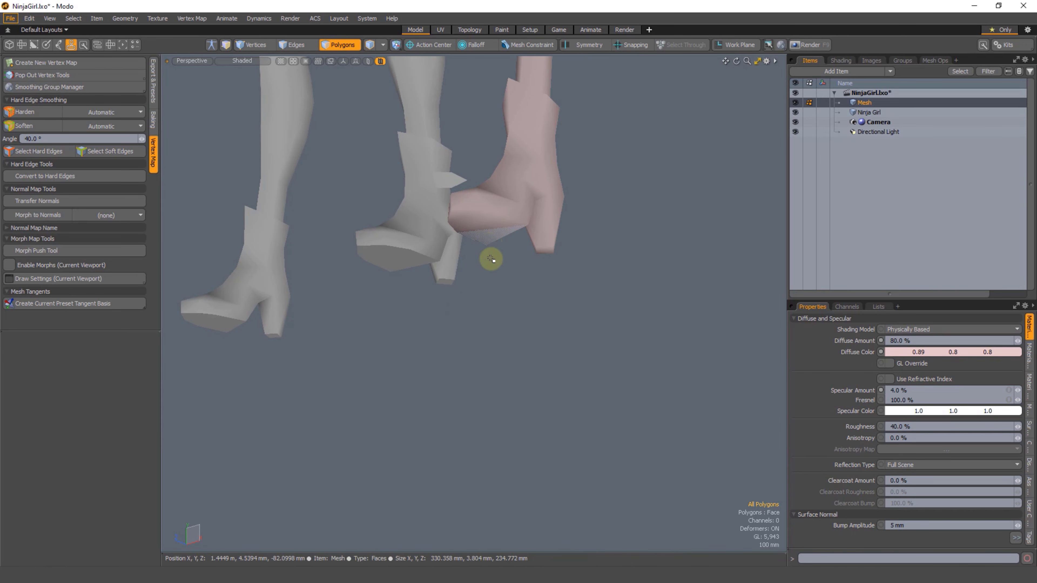
left_click_drag(491, 259, 374, 257, "alt")
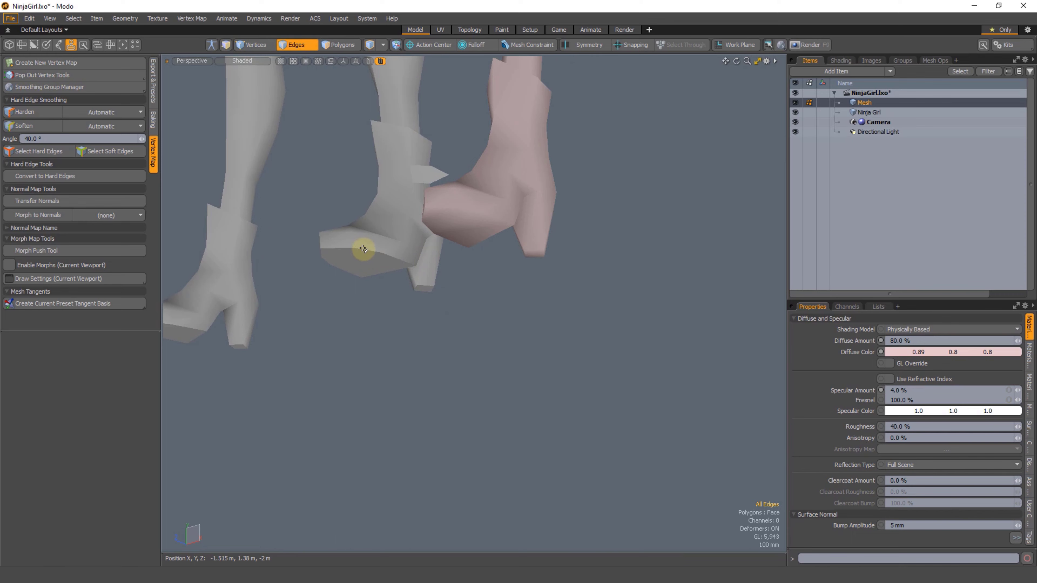
left_click(862, 113, "ctrl")
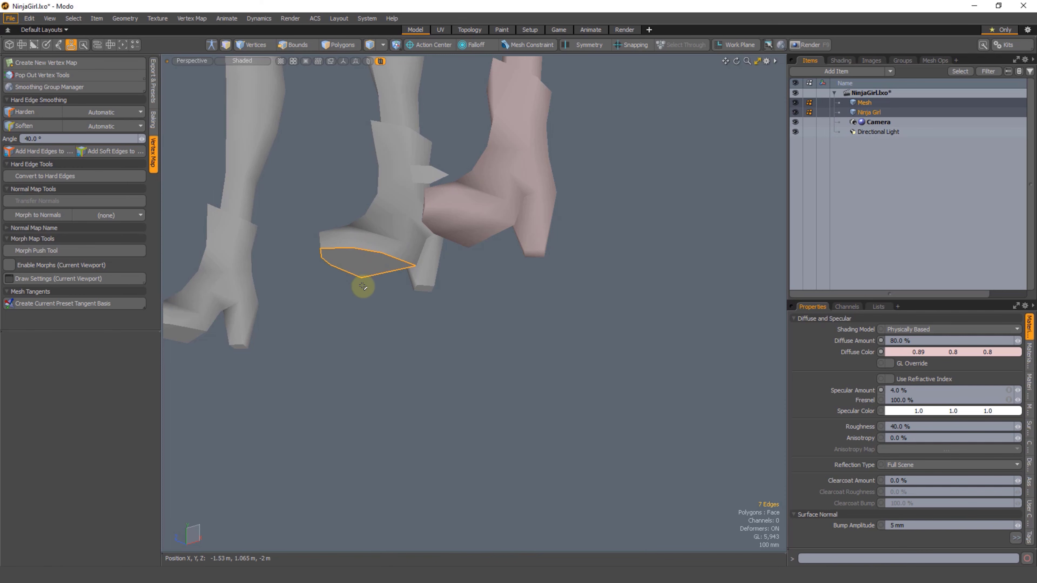
left_click_drag(418, 333, 401, 294, "alt")
right_click_drag(422, 266, 372, 296, "shift")
left_click_drag(416, 298, 473, 261, "alt")
left_click(455, 337)
Step: Select polygons on the original's boot heel, clear the selection, and compare the boots of both characters
left_click_drag(505, 208, 522, 231, "alt+shift")
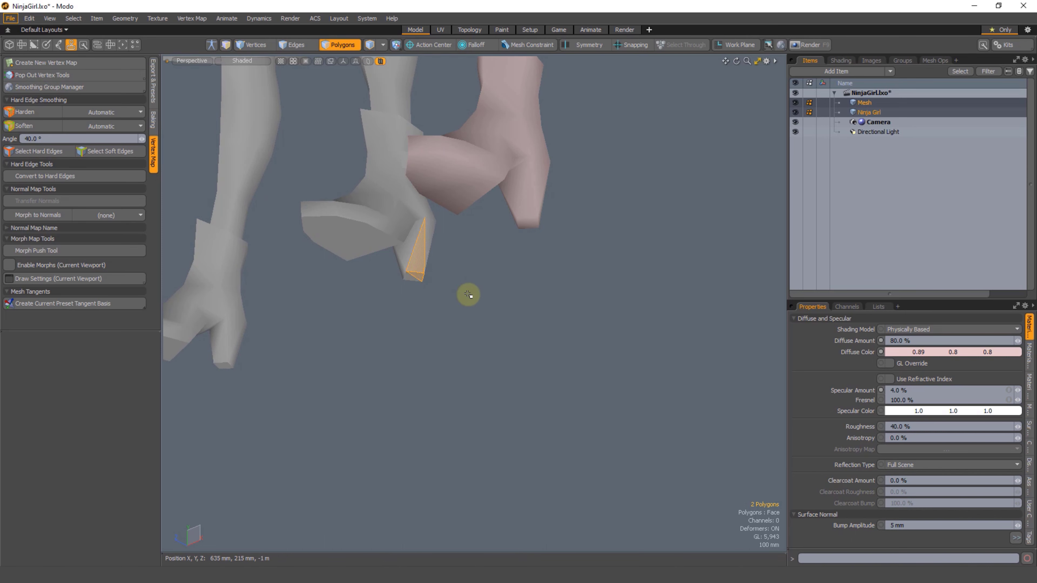
left_click_drag(438, 262, 440, 290, "alt")
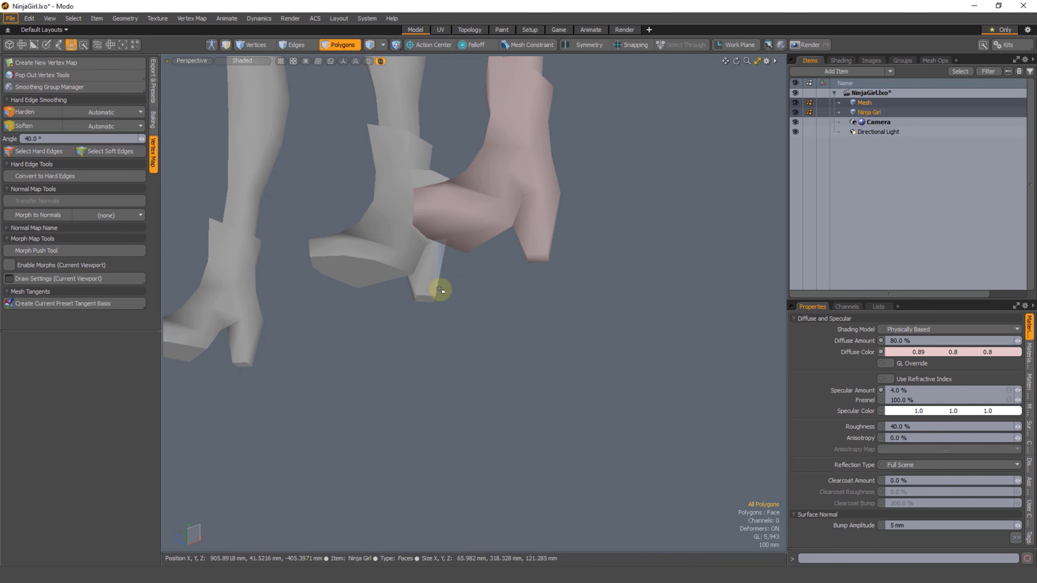
left_click_drag(444, 233, 516, 185, "alt")
left_click_drag(485, 247, 438, 281, "alt")
key("shift+a")
scroll(530, 285, "down", 5)
left_click(539, 305)
left_click_drag(502, 326, 514, 311, "alt")
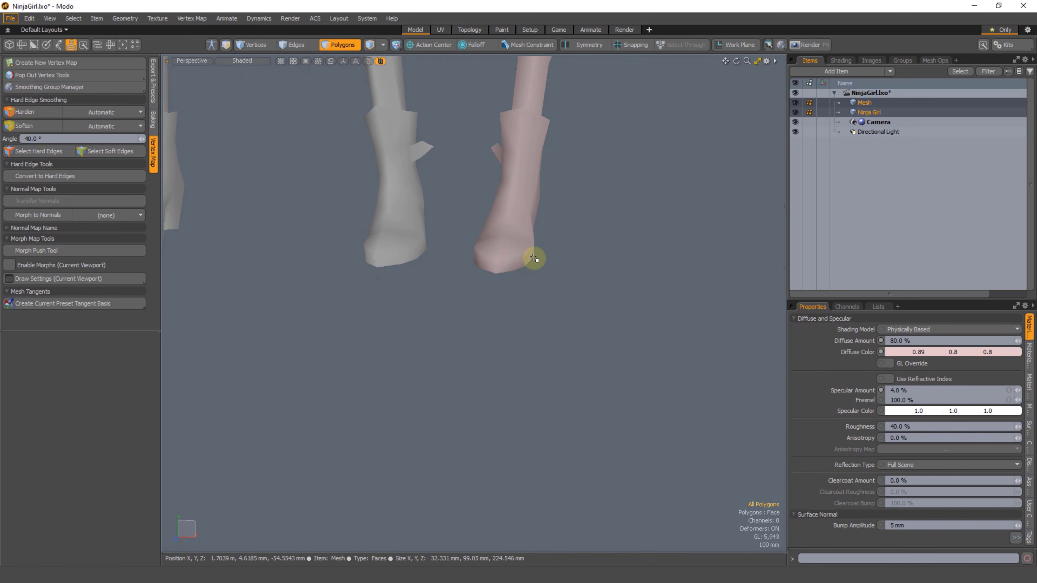
Step: Isolate a few polygons at the side of the copied boot's toe, examine their profile, and unhide all geometry
left_click_drag(554, 270, 454, 269, "alt")
mouse_move(484, 209)
left_mouse_down("alt")
mouse_move(440, 260)
mouse_move(495, 266)
mouse_move(521, 284)
mouse_move(476, 257)
mouse_move(453, 296)
mouse_move(468, 242)
mouse_move(409, 305)
mouse_move(440, 308)
mouse_move(520, 262)
mouse_move(472, 273)
left_mouse_up("alt")
key("shift+h")
key("1")
right_click_drag(493, 289, 463, 213)
scroll(463, 212, "up", 1)
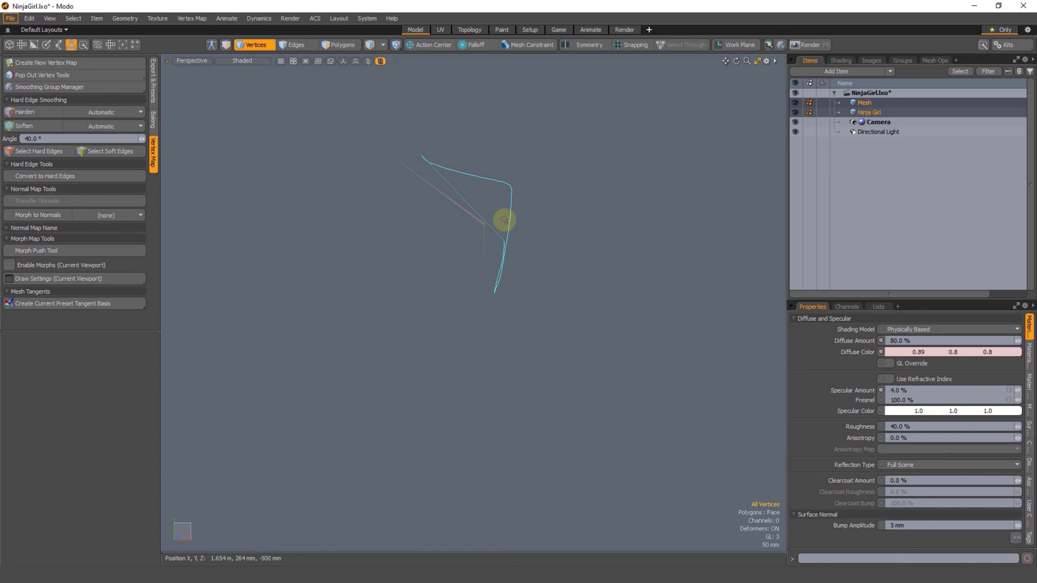
key("u")
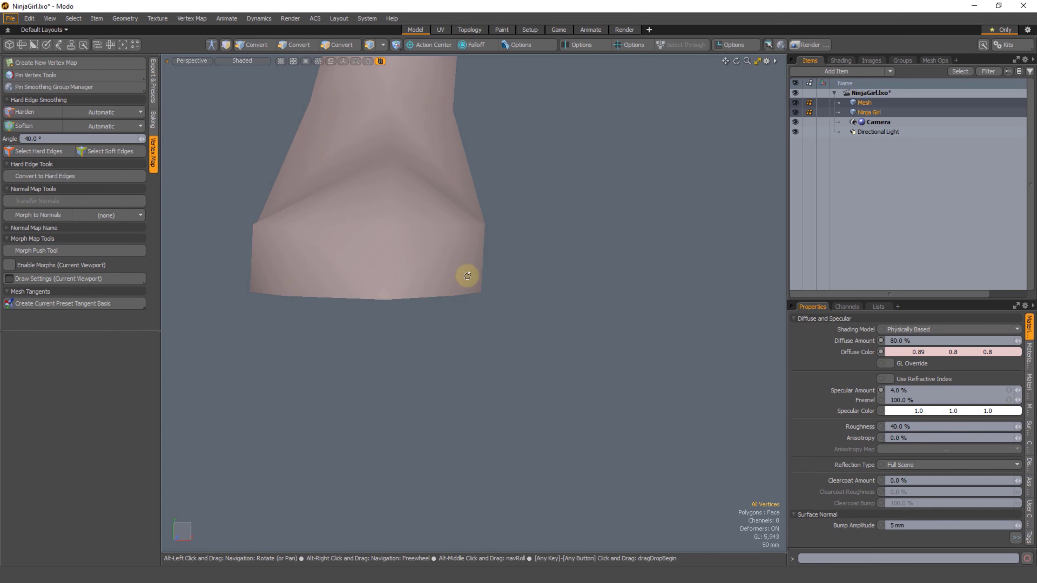
Step: Trace the rounded toe of the copied boot with the lasso and compare the soles of both characters' boots
left_click_drag(465, 275, 337, 229, "alt")
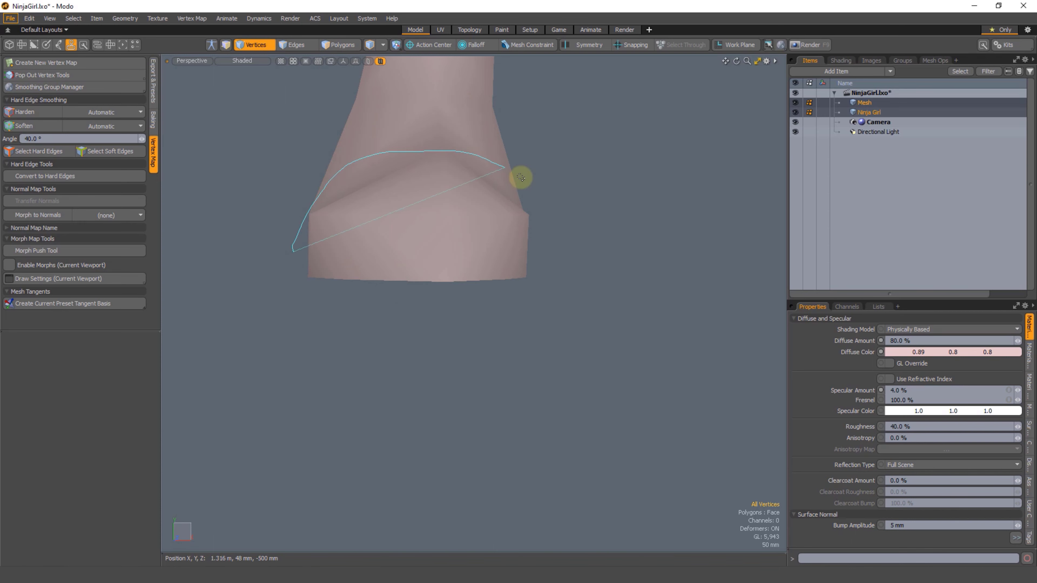
right_click_drag(479, 154, 307, 241)
left_click(575, 248)
mouse_move(573, 247)
left_mouse_down("alt")
mouse_move(509, 241)
mouse_move(366, 299)
mouse_move(404, 312)
mouse_move(354, 298)
left_mouse_up("alt")
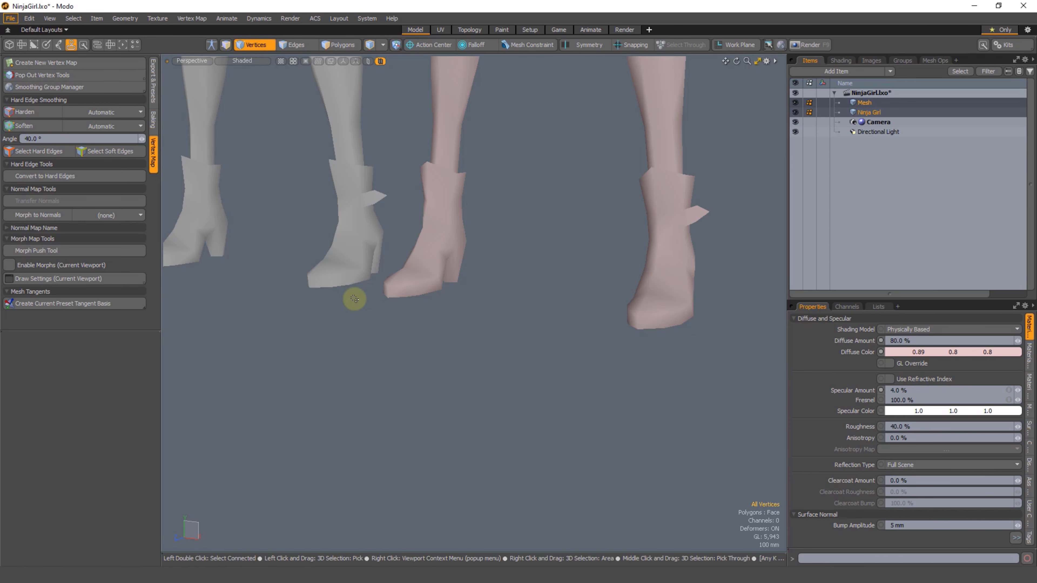
left_click_drag(387, 312, 266, 267, "alt")
key("2")
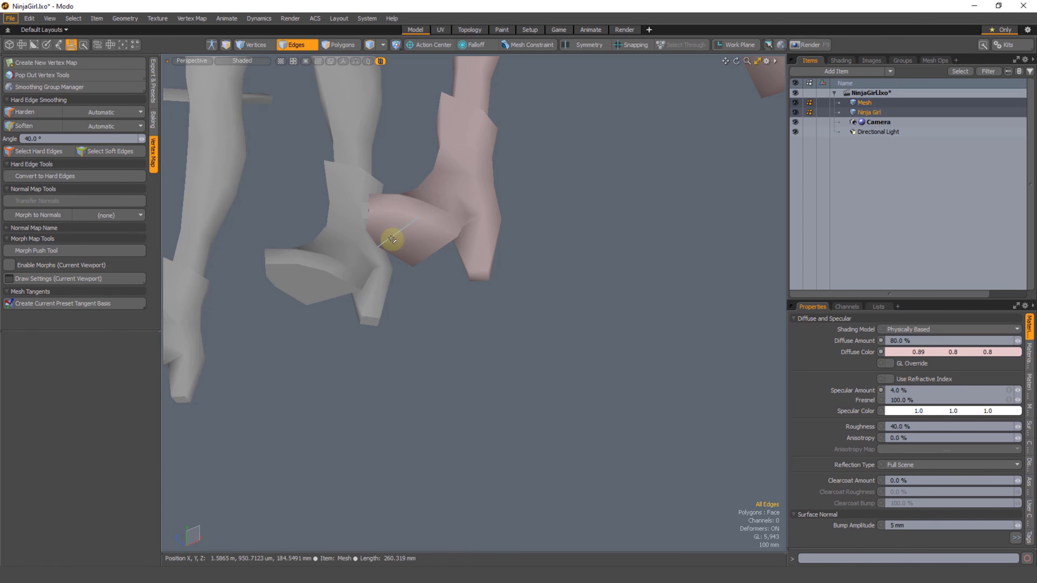
left_click_drag(392, 239, 452, 285, "alt")
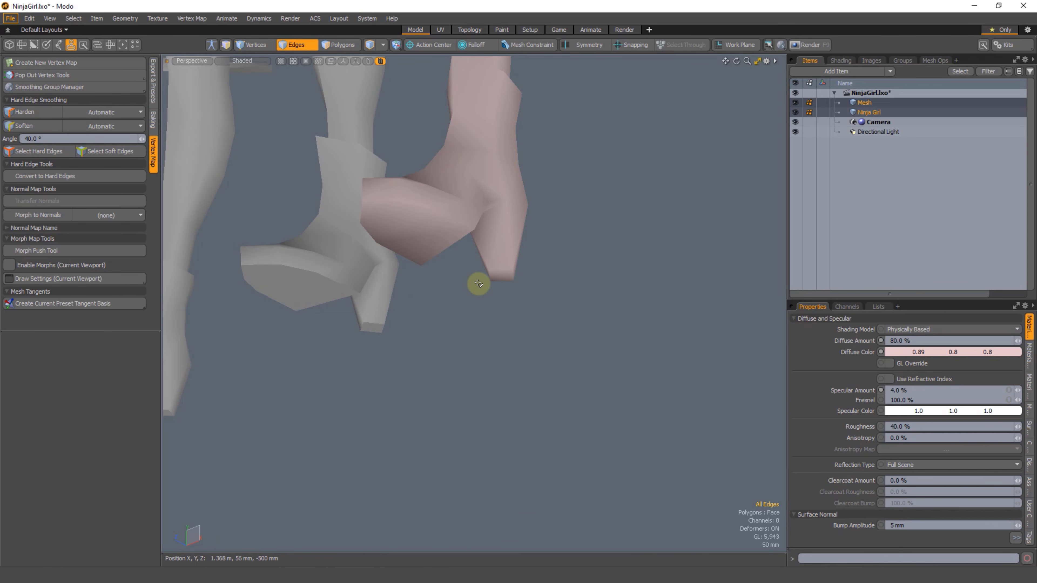
Step: Select the sole polygons on both characters' boots, isolate them to compare their shading, and unhide the remaining geometry
key("3")
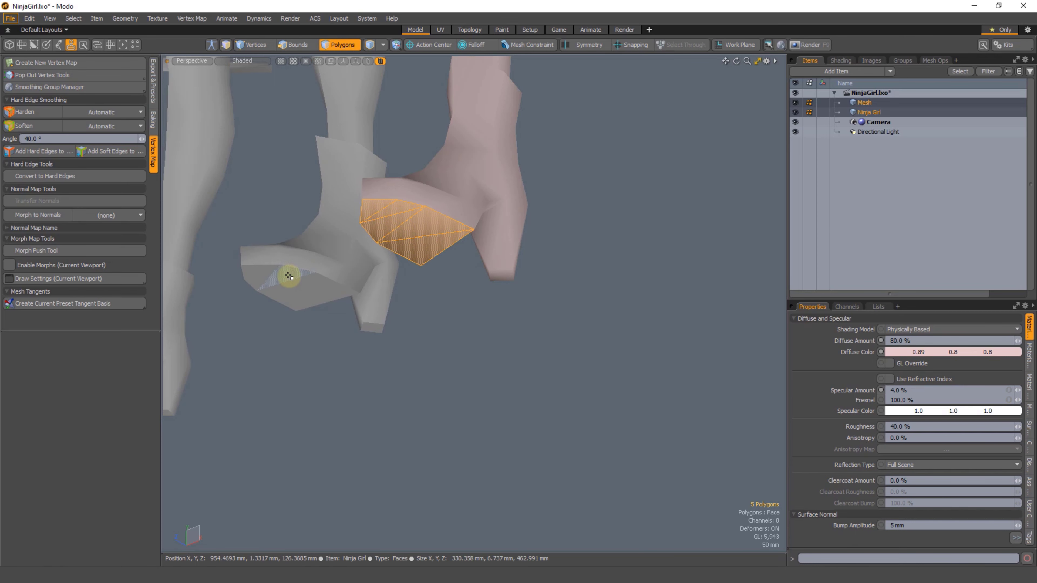
left_click_drag(260, 273, 311, 297, "shift")
key("shift+h")
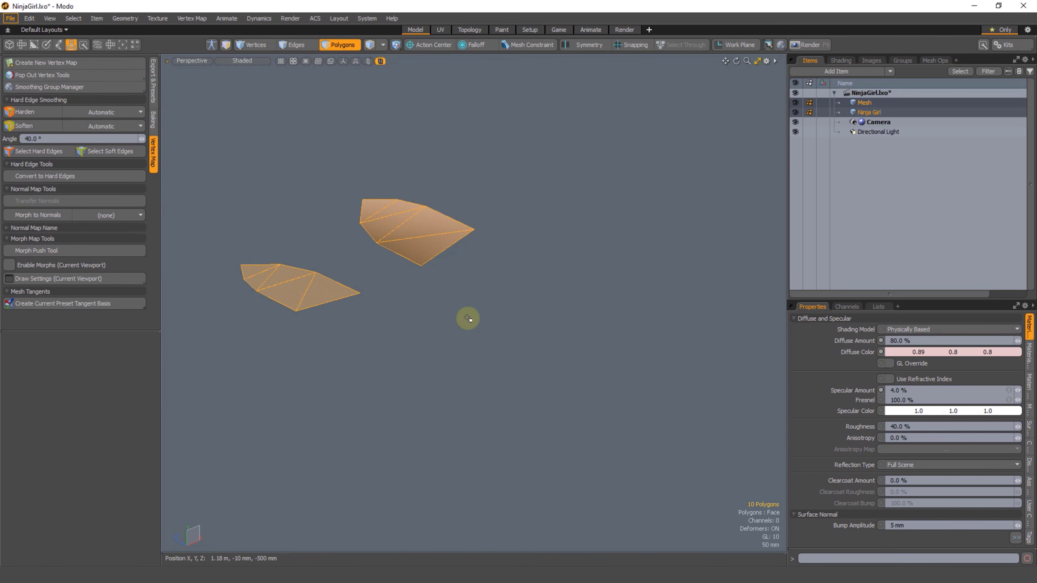
left_click(471, 324)
left_click_drag(452, 290, 350, 256, "alt")
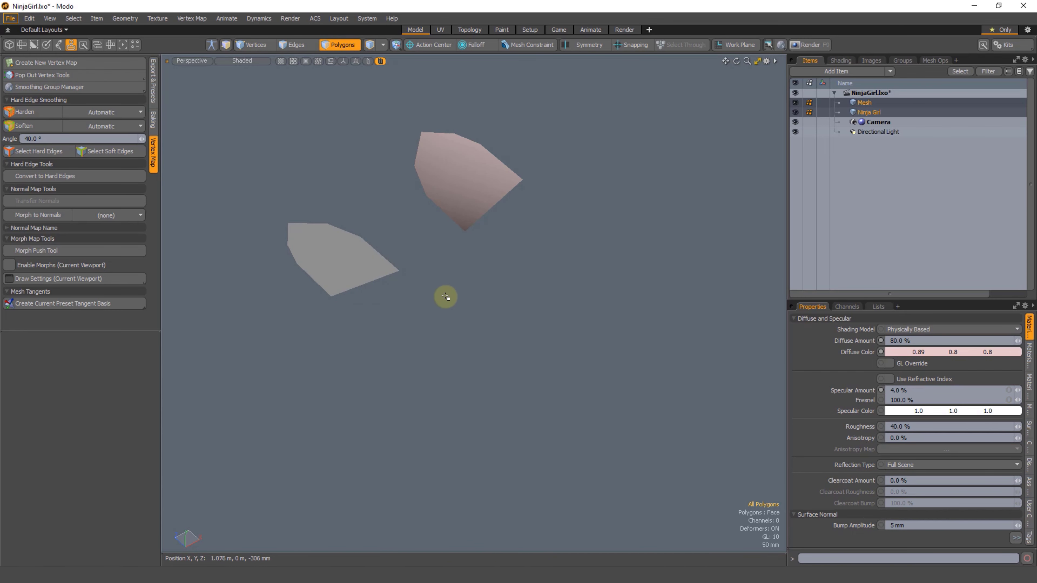
left_click_drag(440, 280, 450, 260, "alt")
key("u")
Step: Select polygons and then edges around the copied boot's sole to examine its smoothed borders, and clear the selection
left_click(477, 217)
left_click(525, 224, "shift")
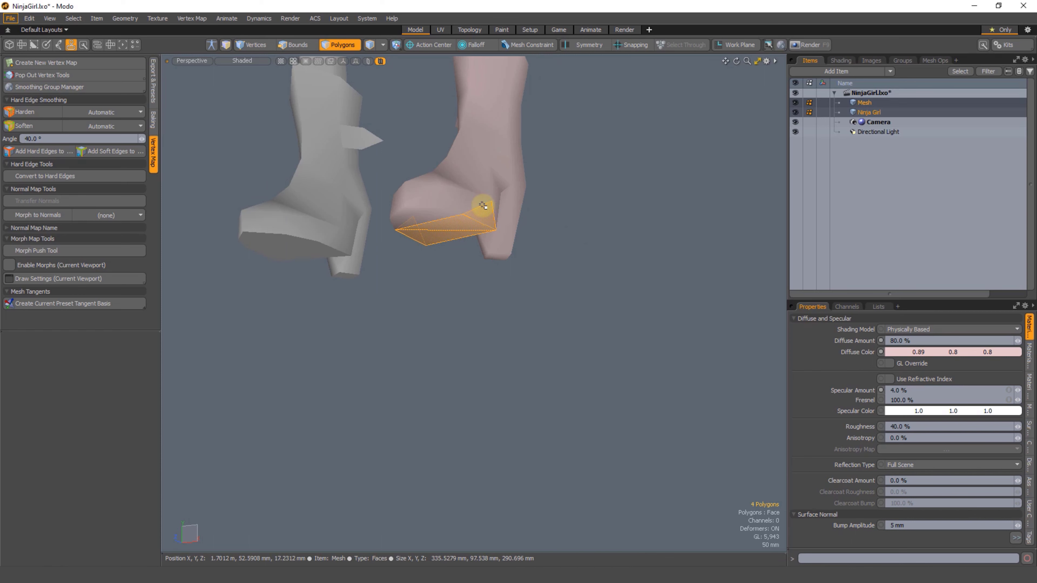
left_click_drag(482, 206, 456, 264, "alt")
key("2")
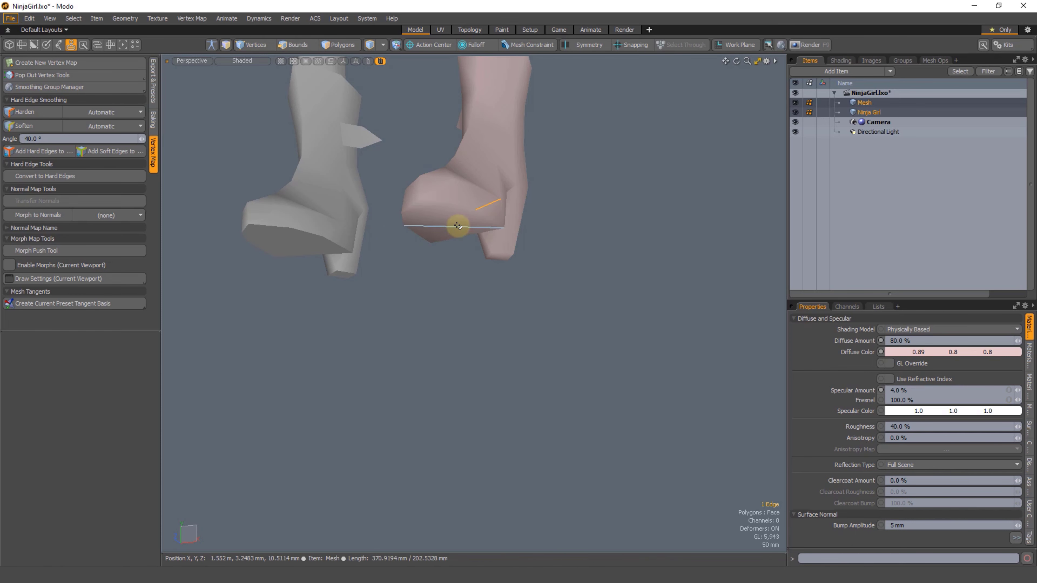
left_click(458, 225, "shift")
left_click_drag(457, 225, 466, 252, "alt")
left_click(549, 234, "ctrl")
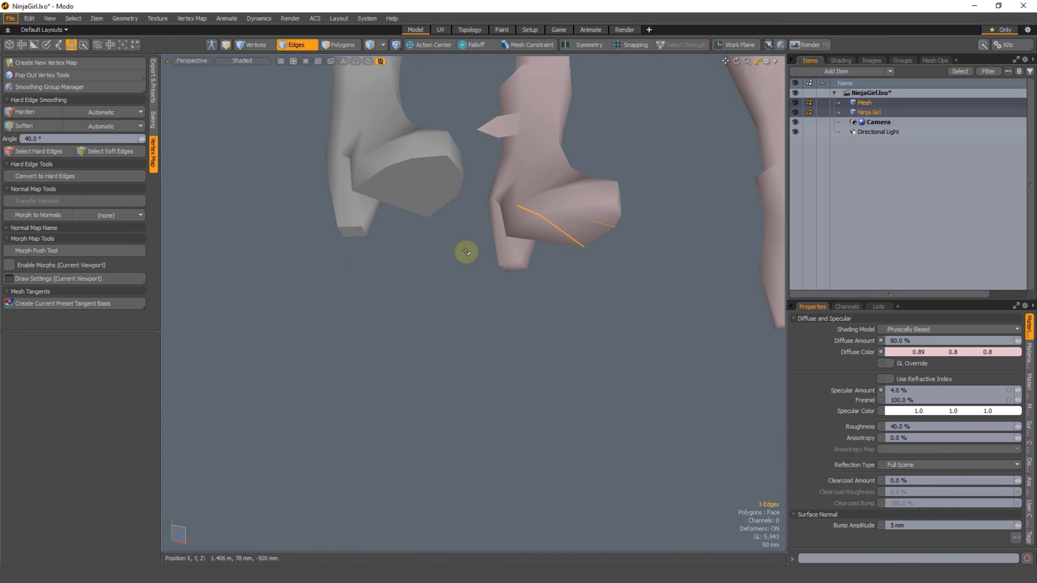
Step: Select the polygons forming the bottom and sides of the copied boot's sole and trace around its toe with the lasso
key("3")
left_click_drag(551, 236, 521, 207)
left_click_drag(556, 247, 486, 241, "alt")
left_click(436, 210, "shift")
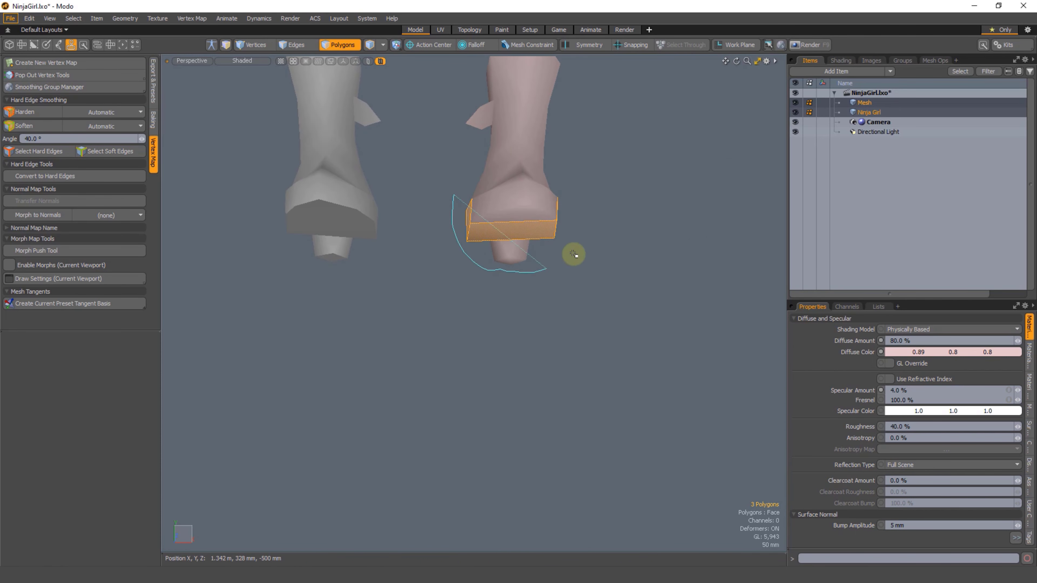
right_click_drag(441, 247, 440, 248)
Step: Isolate the sole polygons of both boots again, examine their shading without a selection, and unhide everything
mouse_move(440, 247)
left_mouse_down("alt")
mouse_move(408, 255)
mouse_move(414, 204)
left_mouse_up("alt")
mouse_move(486, 245)
left_mouse_down("alt")
mouse_move(477, 167)
mouse_move(494, 211)
left_mouse_up("alt")
left_click_drag(320, 208, 348, 256, "shift")
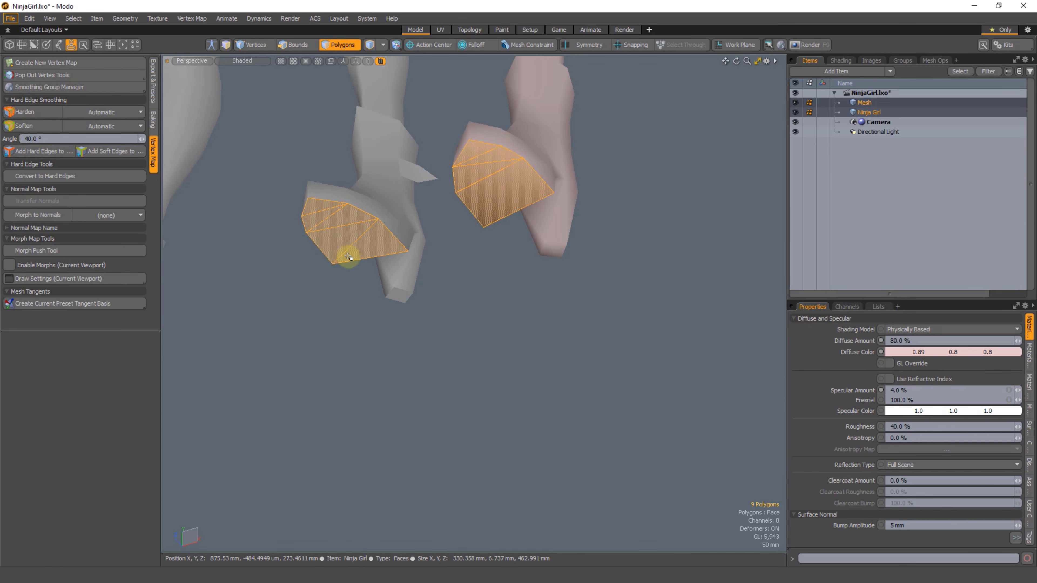
key("shift+h")
left_click(503, 319)
left_click_drag(474, 253, 470, 277, "alt")
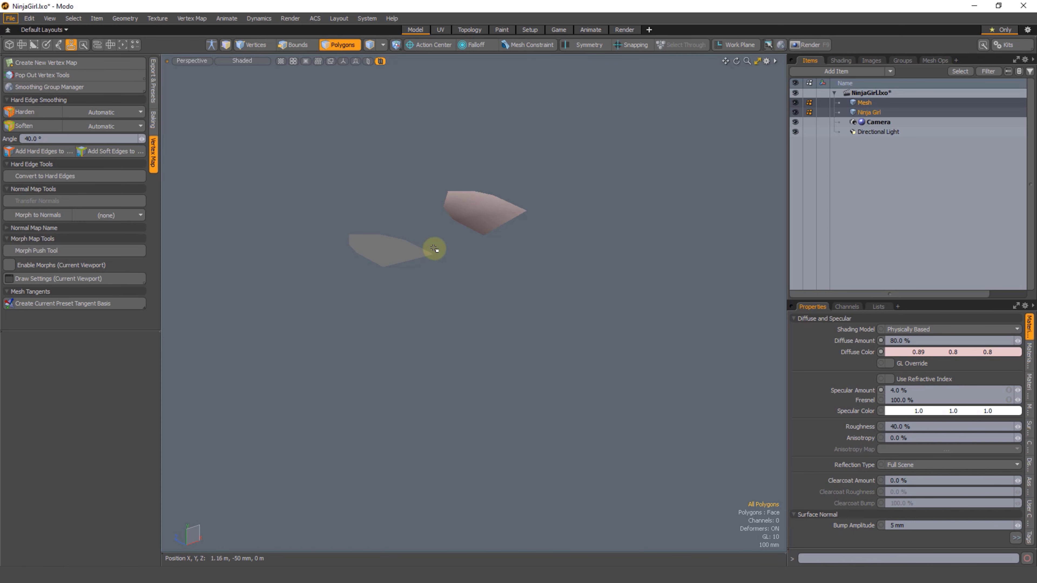
key("u")
Step: Select the polygons of the original boot's sole and heel tip and locate them in the Texture UV map
left_click(371, 308)
mouse_move(410, 282)
left_mouse_down("alt")
mouse_move(467, 292)
mouse_move(472, 231)
mouse_move(429, 255)
mouse_move(402, 248)
mouse_move(426, 294)
left_mouse_up("alt")
mouse_move(424, 279)
left_mouse_down("shift")
mouse_move(433, 278)
mouse_move(423, 296)
mouse_move(425, 232)
left_mouse_up("shift")
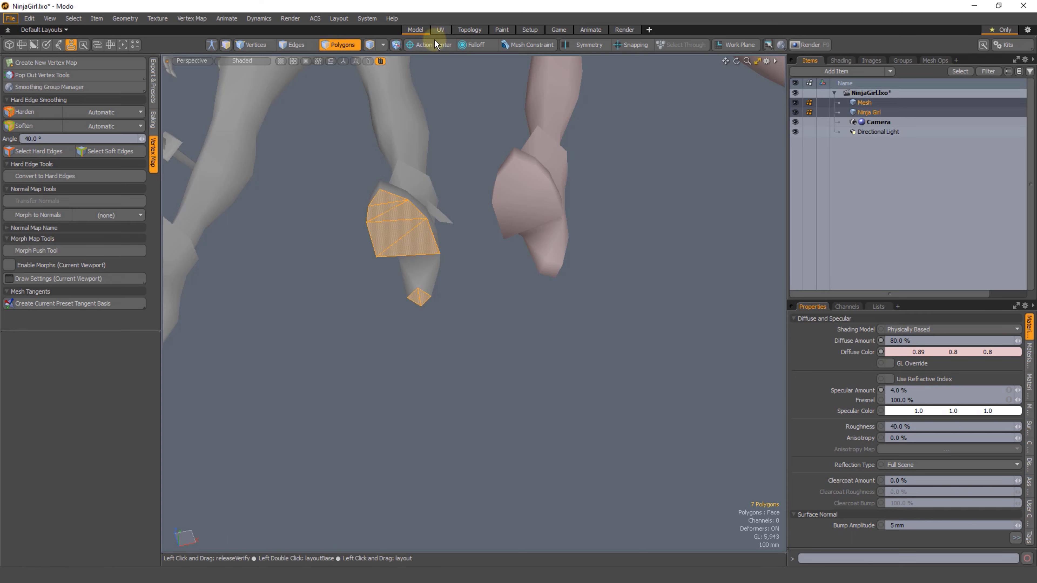
left_click(440, 30)
left_click(856, 342)
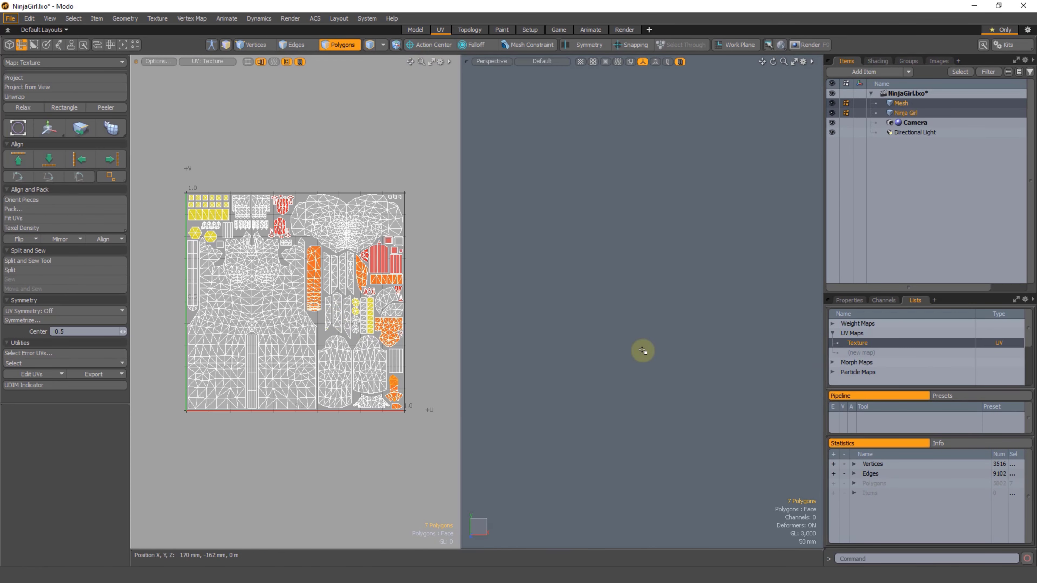
key("shift+a")
left_click_drag(304, 352, 303, 340, "alt")
scroll(303, 341, "down", 1)
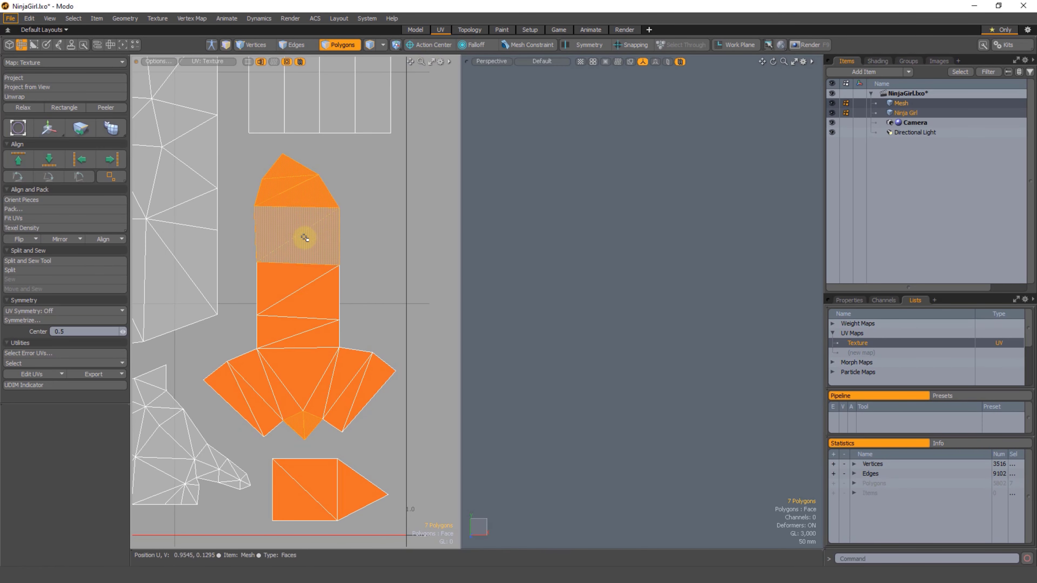
Step: Select the border edges of the sole in the boot's UV island and return to the Model layout
key("2")
left_click(257, 232)
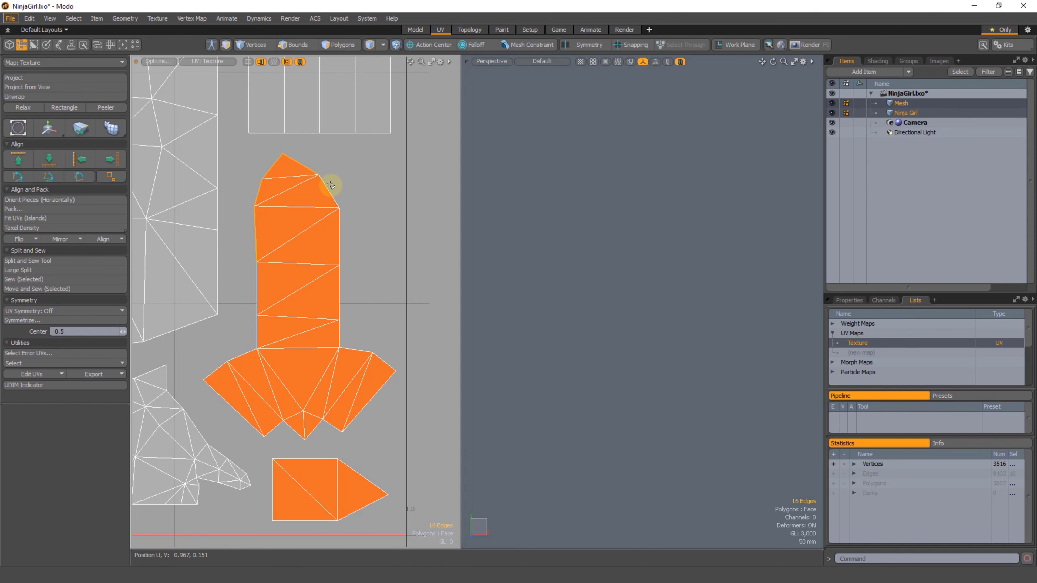
left_click(344, 231, "shift")
left_click(413, 30)
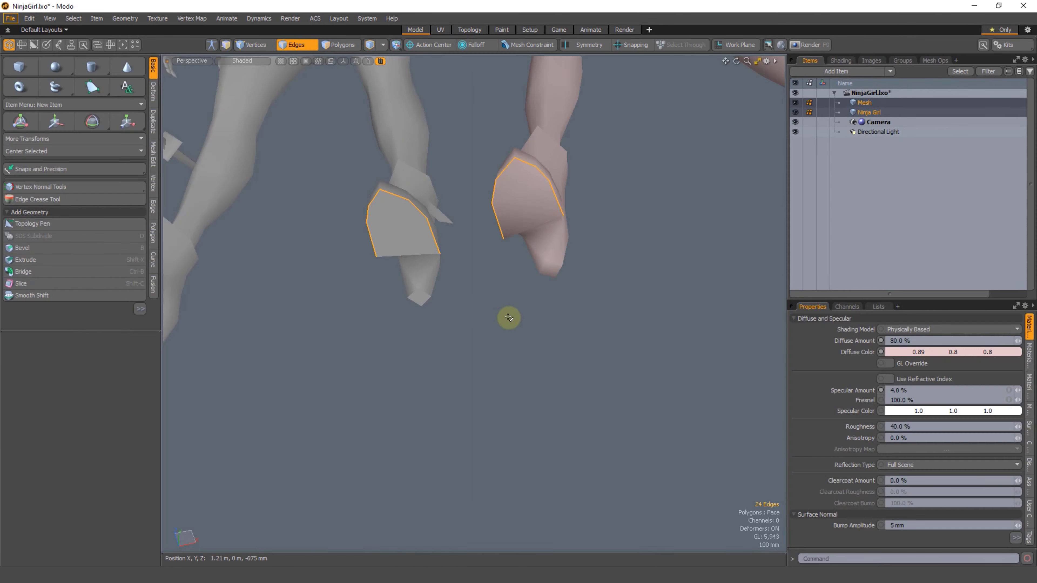
Step: Examine the selected UV border edges on the soles of both boots from the side and from beneath
scroll(485, 310, "down", 4)
left_click_drag(490, 308, 451, 350, "alt")
scroll(449, 322, "up", 4)
left_click_drag(418, 292, 419, 259, "alt")
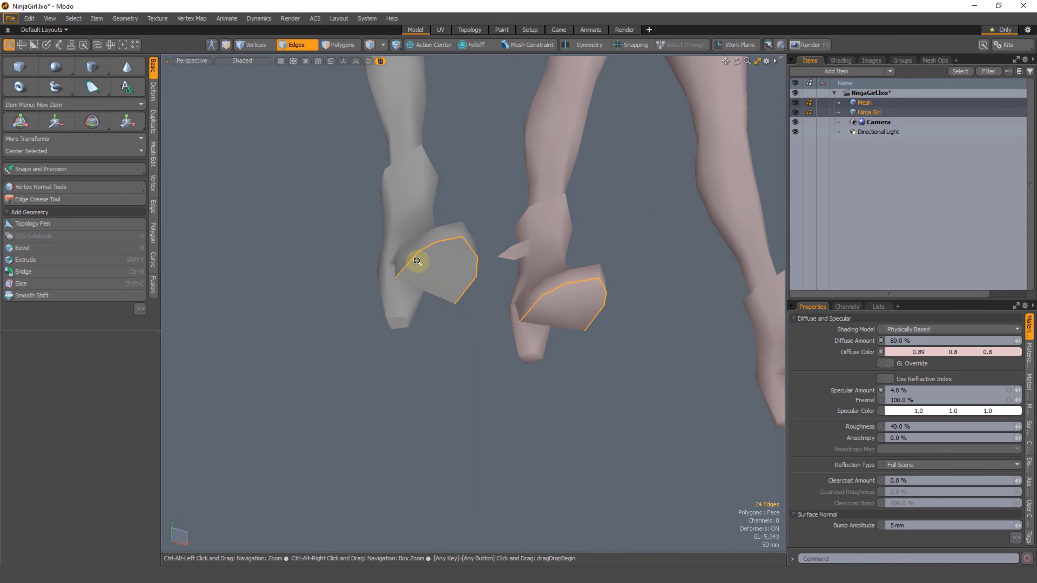
scroll(387, 277, "up", 3)
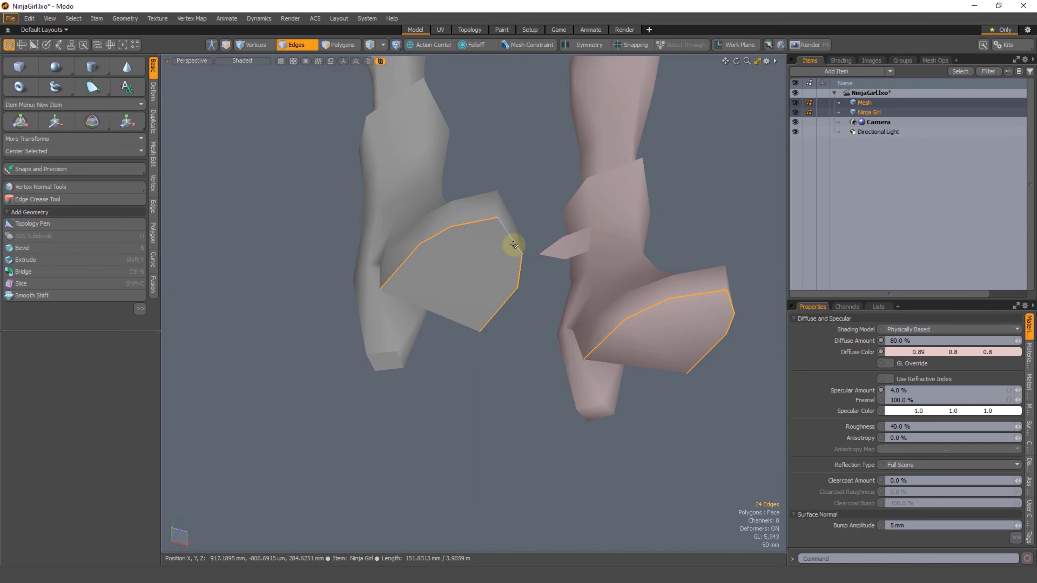
left_click_drag(513, 245, 454, 241, "alt")
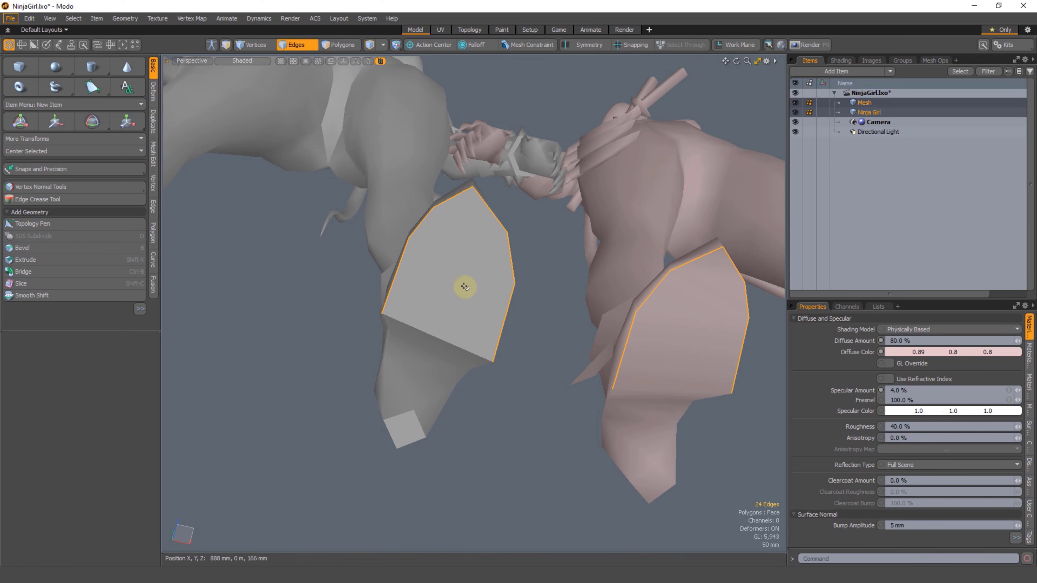
mouse_move(465, 287)
left_mouse_down("alt")
mouse_move(425, 333)
mouse_move(418, 258)
left_mouse_up("alt")
Step: Select the polygons of the original boot's sole and heel, clear the selection, and compare both boots from beneath
key("3")
mouse_move(456, 207)
left_mouse_down()
mouse_move(428, 393)
mouse_move(432, 404)
mouse_move(452, 378)
mouse_move(433, 404)
mouse_move(465, 410)
mouse_move(453, 394)
mouse_move(367, 362)
left_mouse_up()
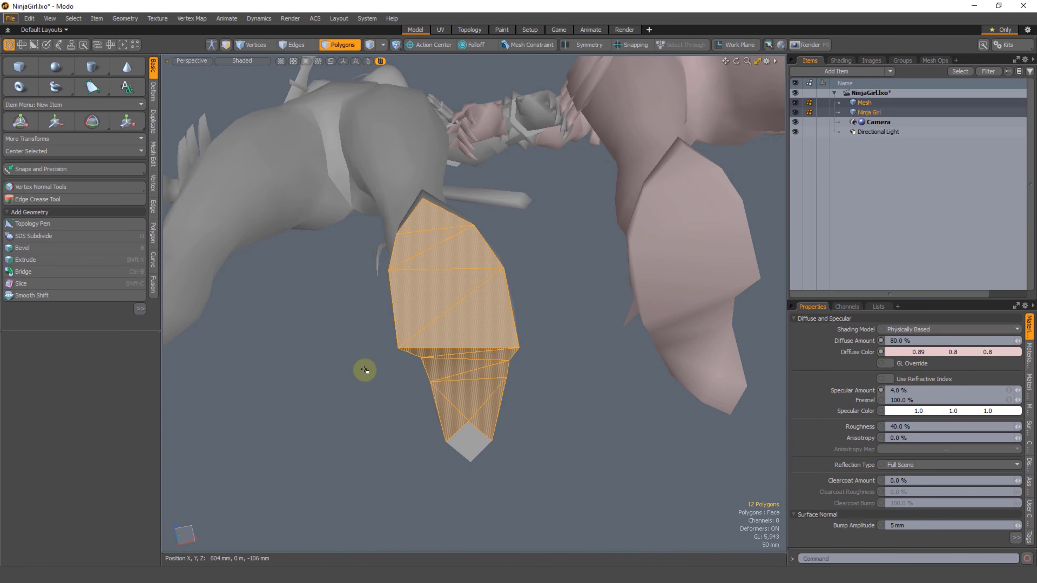
left_click(368, 363)
left_click_drag(447, 389, 461, 362, "alt")
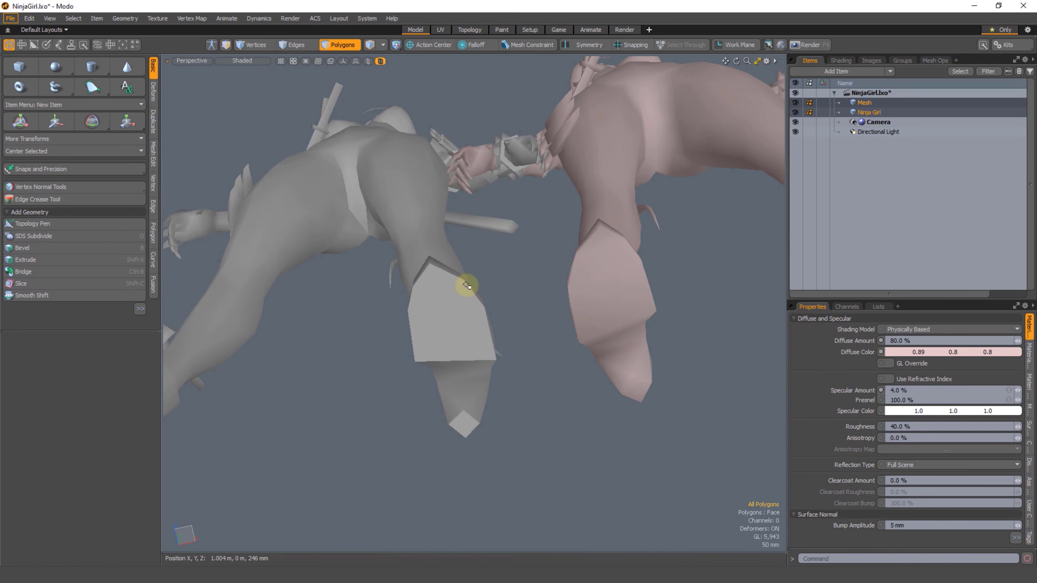
mouse_move(441, 311)
left_mouse_down()
mouse_move(479, 354)
mouse_move(465, 269)
mouse_move(425, 310)
mouse_move(420, 297)
mouse_move(431, 363)
mouse_move(446, 382)
mouse_move(439, 277)
left_mouse_up()
left_click(447, 381)
left_click_drag(435, 329, 488, 295, "alt")
Step: Select the edges outlining the copied character's boot sole
key("2")
left_click(479, 273)
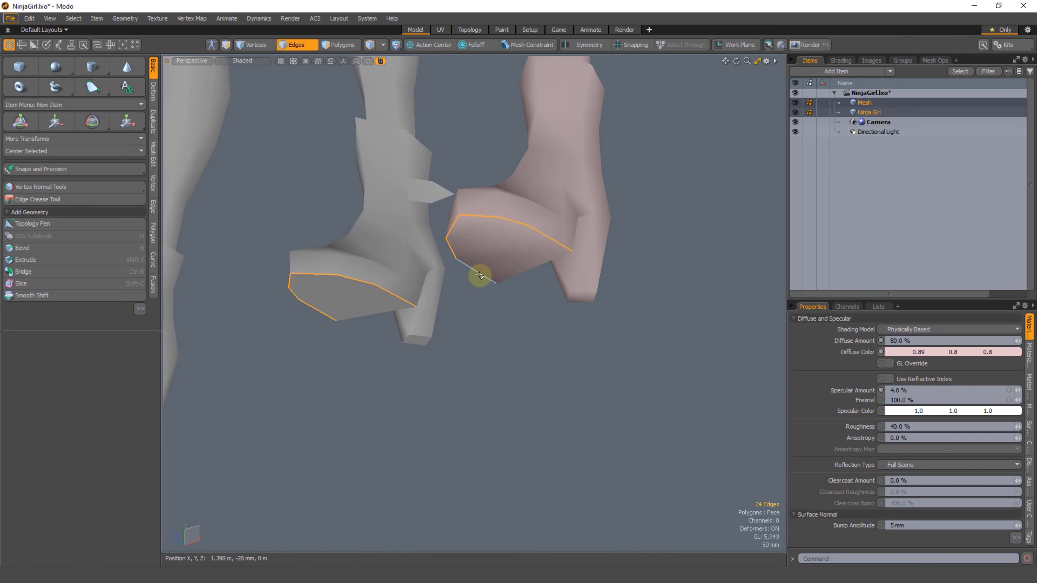
left_click(535, 232, "shift")
left_click(532, 266, "shift")
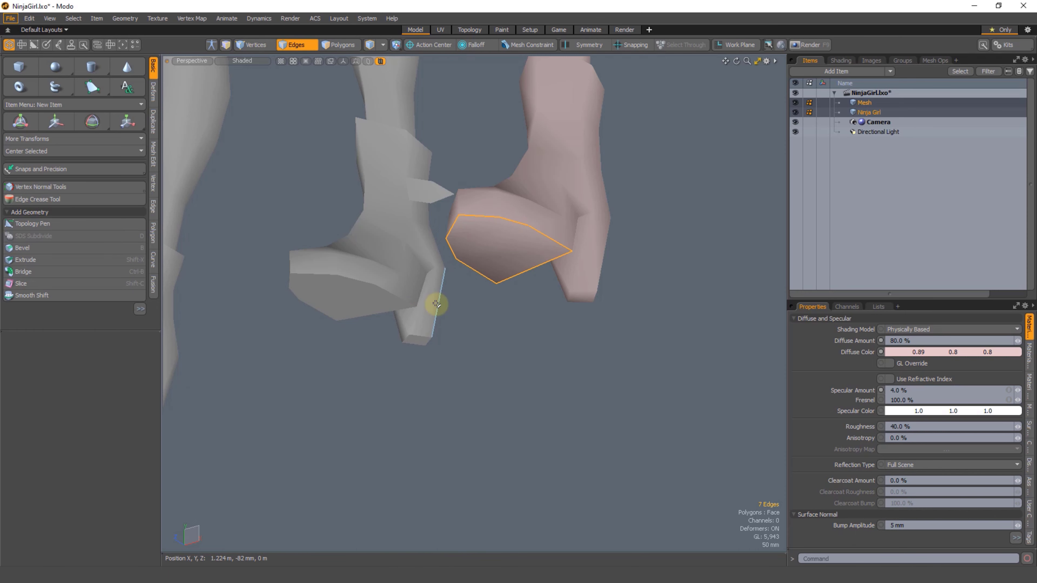
Step: Select part of the copied boot sole's border edges, compare both boots from beneath, and clear the selection
mouse_move(467, 323)
left_mouse_down("ctrl+alt")
mouse_move(449, 366)
mouse_move(430, 371)
mouse_move(433, 308)
mouse_move(465, 333)
left_mouse_up("ctrl+alt")
right_click_drag(423, 92, 469, 376)
left_click(435, 350)
mouse_move(470, 376)
left_mouse_down("alt+shift")
mouse_move(459, 339)
mouse_move(463, 426)
mouse_move(448, 310)
mouse_move(475, 248)
left_mouse_up("alt+shift")
left_click(466, 227, "shift")
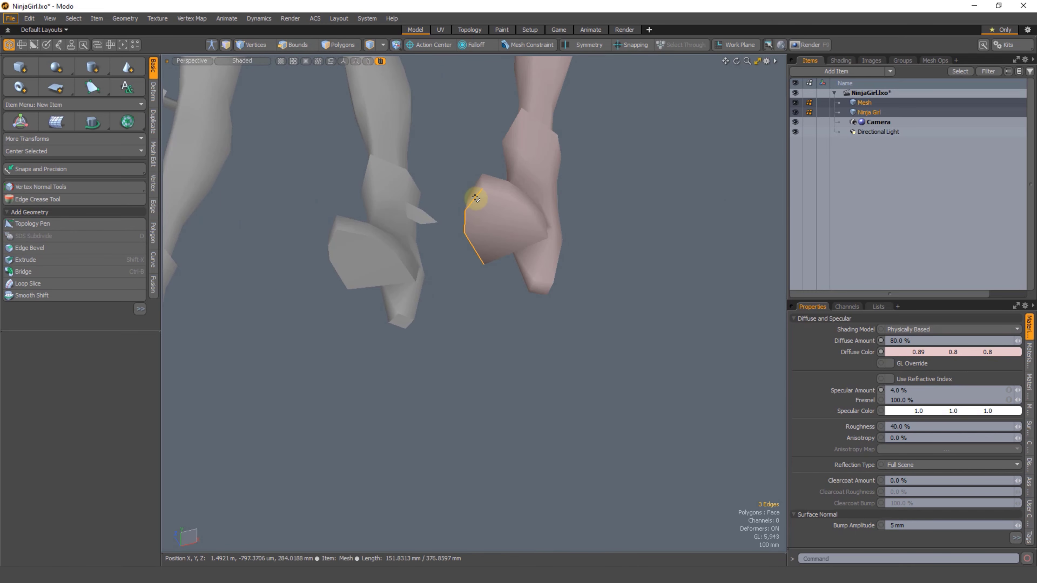
left_click_drag(414, 310, 377, 327, "alt")
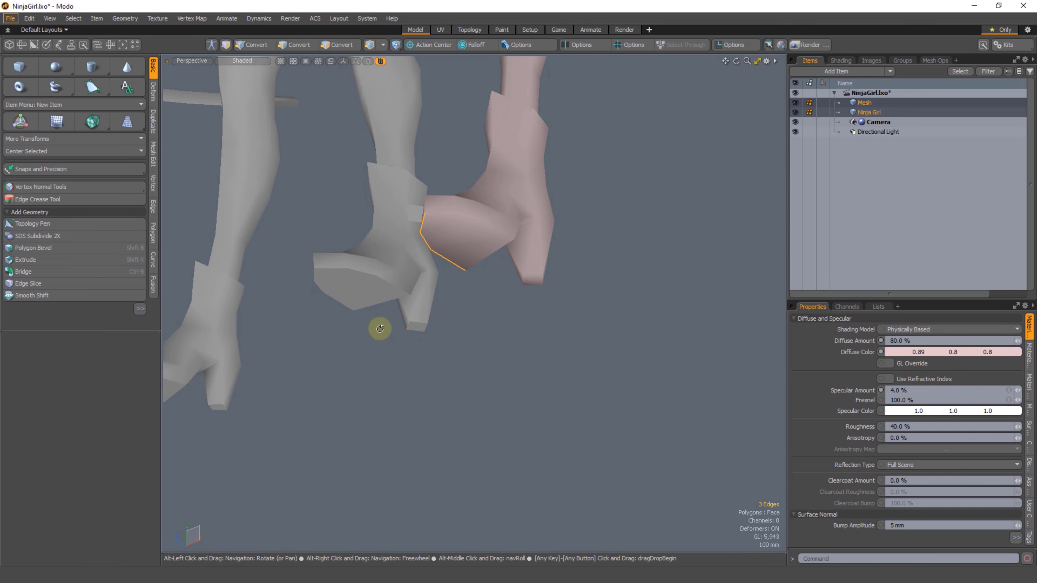
left_click_drag(387, 287, 432, 315, "alt+shift")
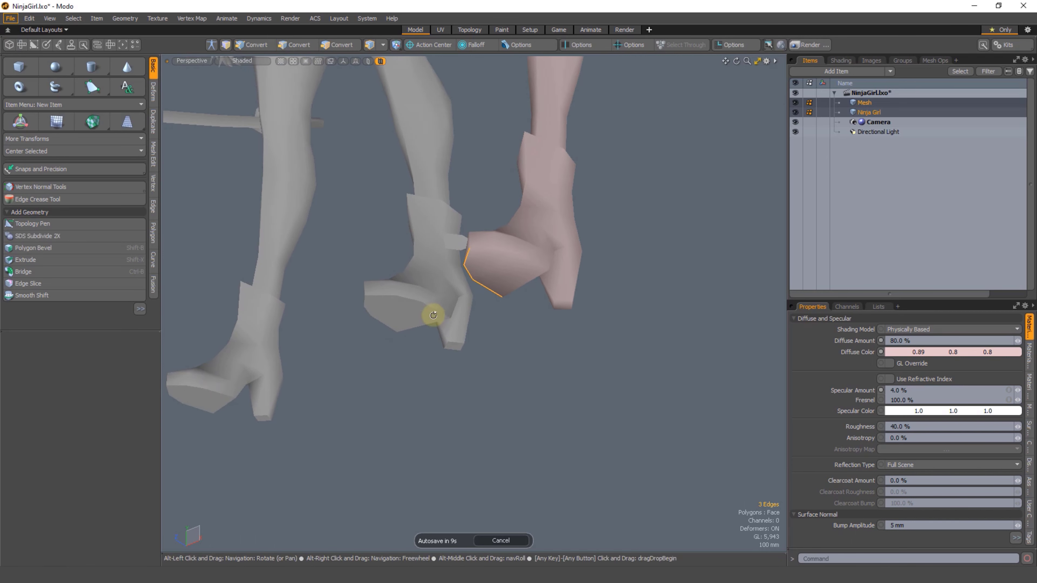
left_click_drag(496, 340, 469, 325, "alt")
left_click(631, 331)
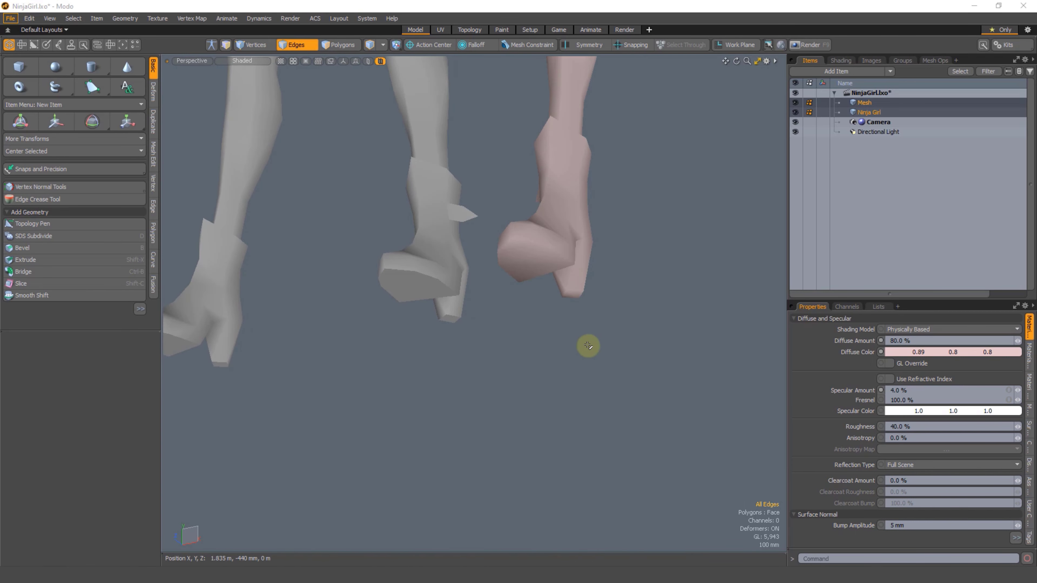
Step: Highlight the polygons under the original character's breast to examine the shading there, and clear the selection
scroll(525, 371, "down", 5)
left_click_drag(530, 305, 524, 390, "alt+shift")
left_click_drag(525, 391, 481, 317, "alt")
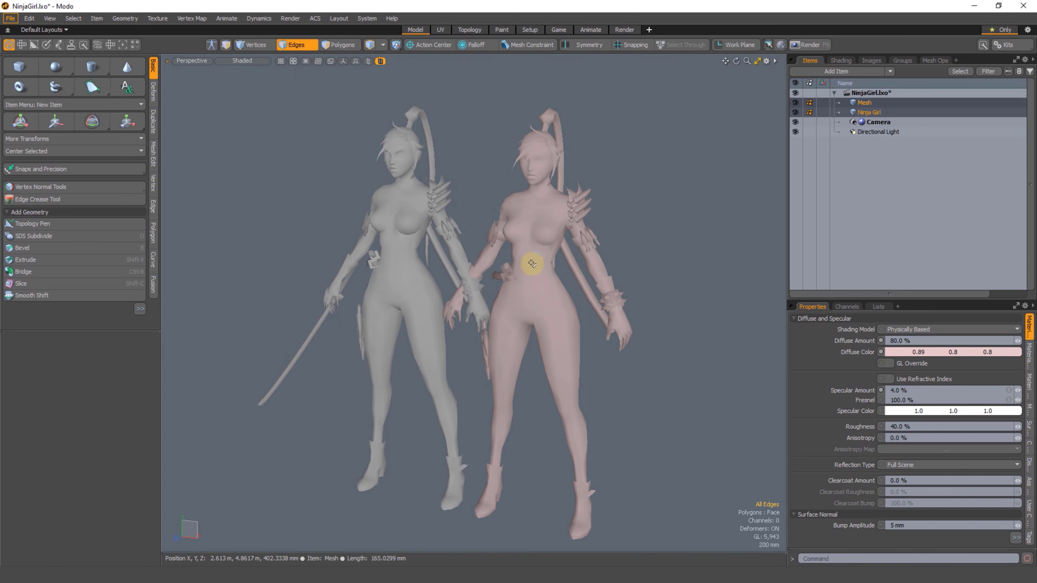
left_click_drag(465, 246, 446, 264, "alt")
scroll(446, 265, "up", 5)
scroll(456, 238, "up", 1)
scroll(384, 266, "up", 1)
key("3")
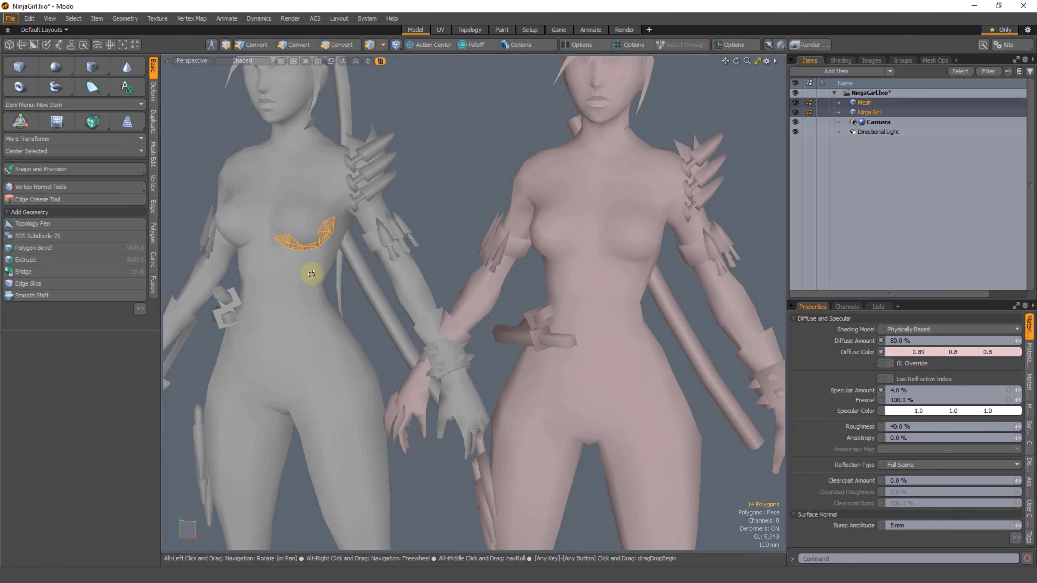
left_click_drag(312, 273, 322, 241, "alt")
left_click(460, 191)
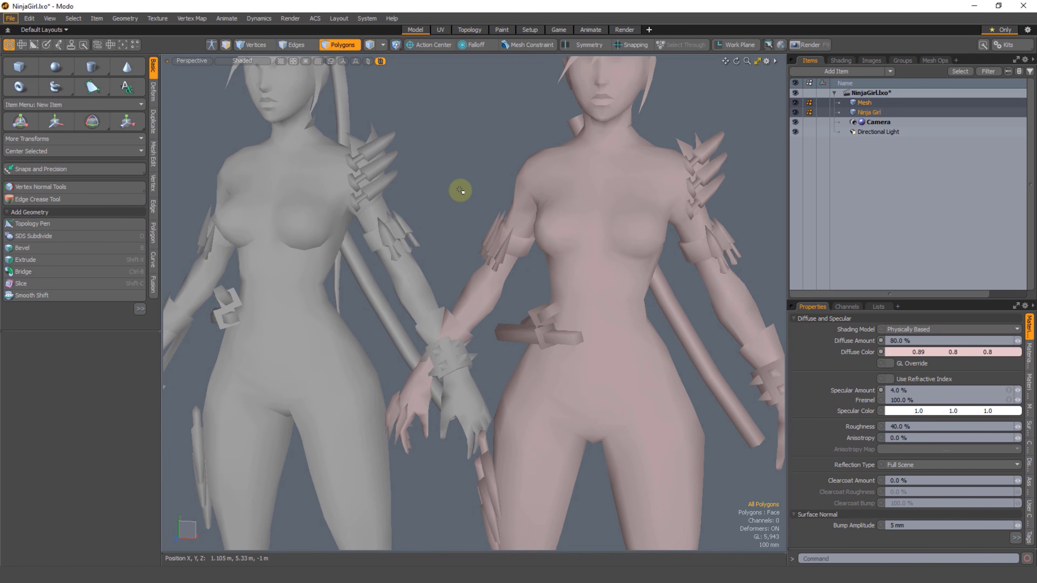
Step: Compare the shading under the breast on both characters by highlighting the polygons there, clearing each selection
left_click_drag(536, 298, 613, 270, "alt")
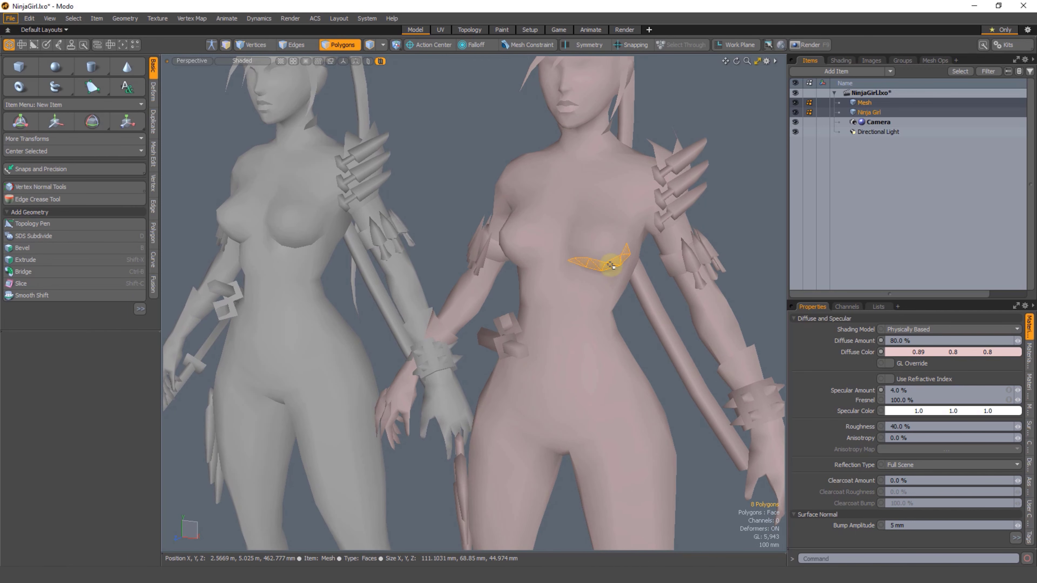
left_click(448, 174)
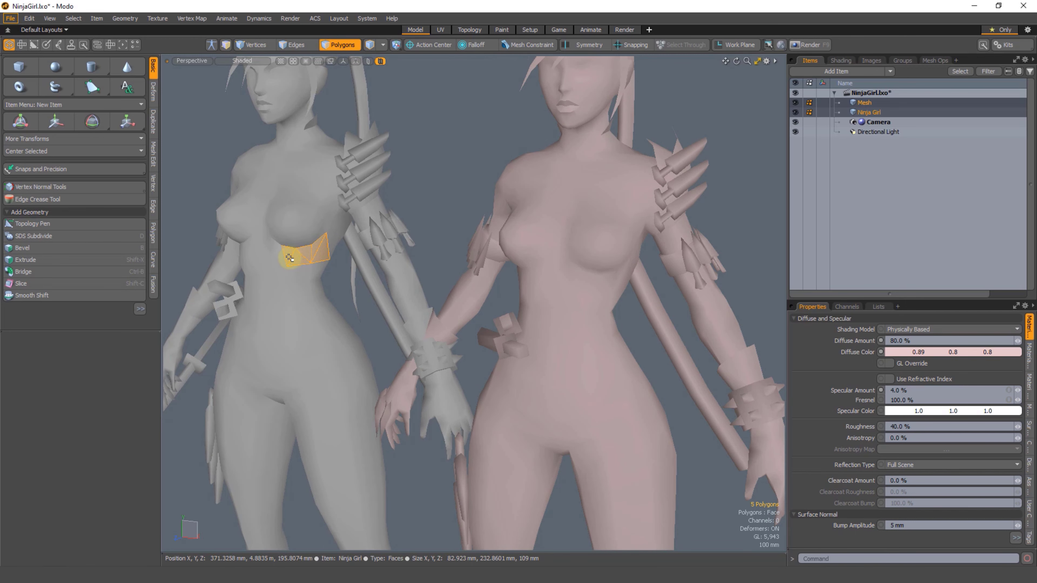
left_click_drag(624, 273, 589, 277)
left_click(645, 338)
left_click_drag(644, 338, 584, 182, "alt")
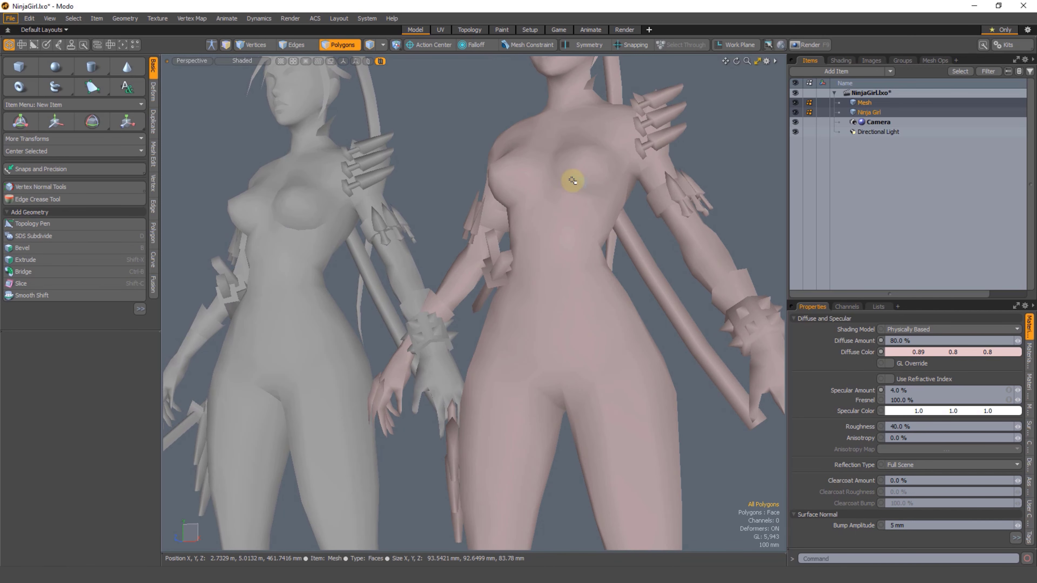
left_click_drag(268, 239, 319, 234)
left_click(431, 158)
Step: Select the edges around the copied character's mouth and chin and soften them with the vertex map tools
mouse_move(431, 159)
left_mouse_down("alt")
mouse_move(359, 294)
mouse_move(273, 299)
left_mouse_up("alt")
key("1")
left_click_drag(747, 190, 751, 241)
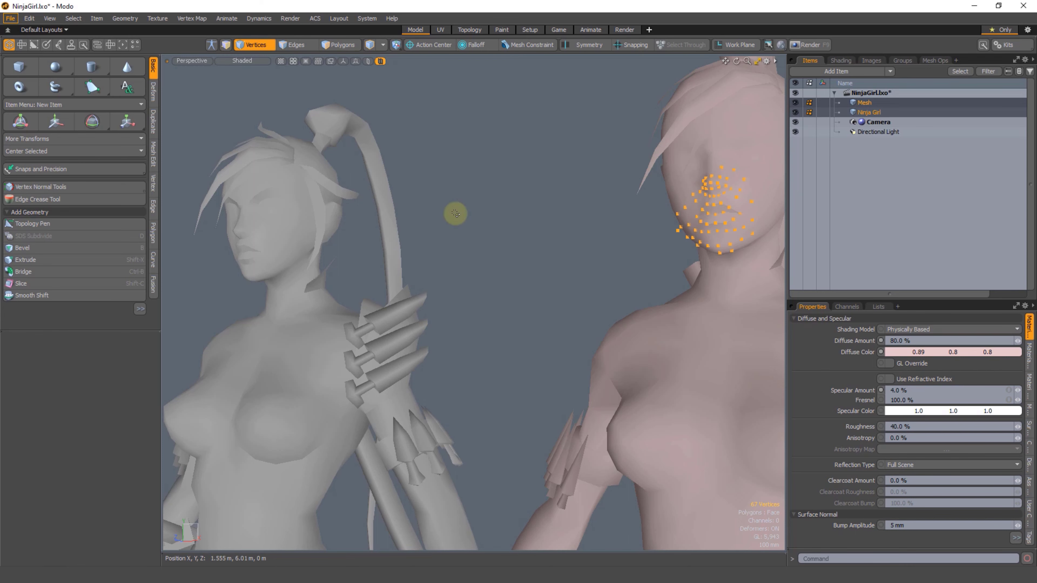
key("2")
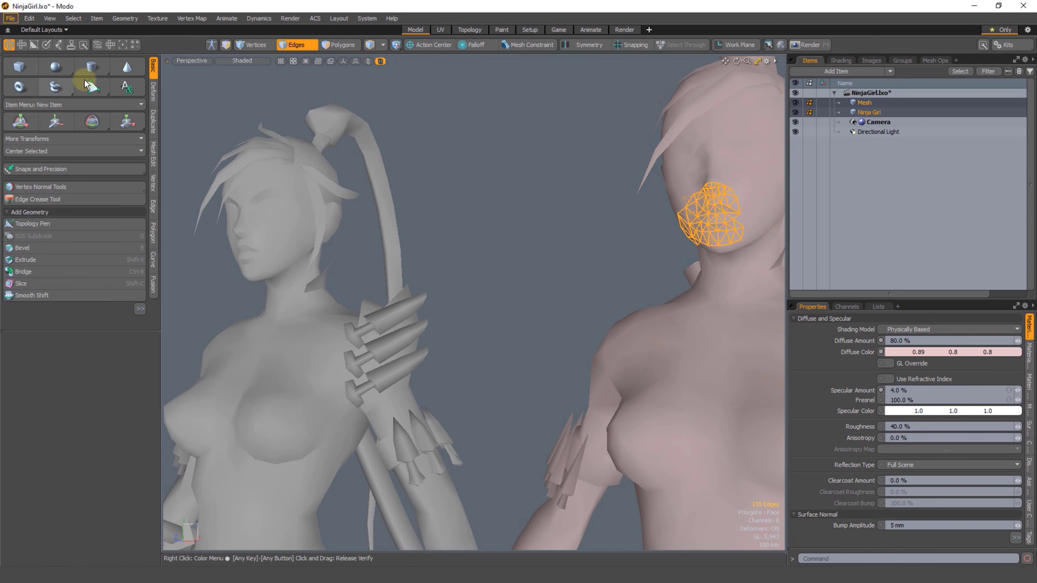
left_click(70, 45)
left_click(23, 126)
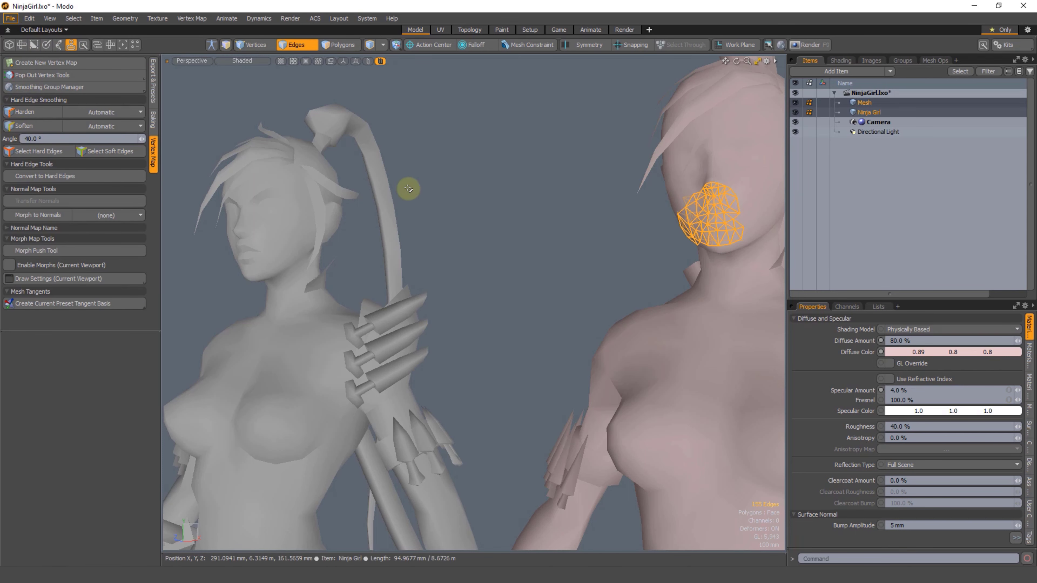
Step: Clear the edge selection and examine the shading around the mouth on the original character's face
left_click(576, 278)
left_click_drag(588, 286, 522, 283, "ctrl+alt")
left_click_drag(334, 311, 306, 259, "ctrl+alt")
left_click_drag(315, 243, 306, 247)
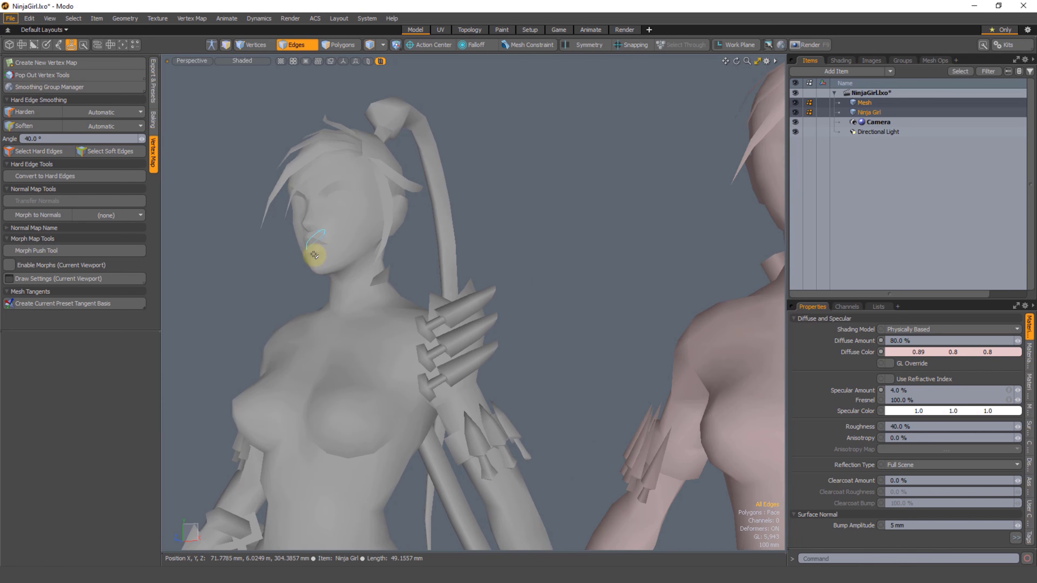
left_click_drag(411, 267, 368, 262, "alt+shift")
left_click(543, 201)
Step: Compare the shading of both characters, first at the faces and upper bodies and finally as full figures
left_click_drag(543, 201, 504, 233, "alt")
left_click_drag(505, 269, 498, 227, "ctrl+alt")
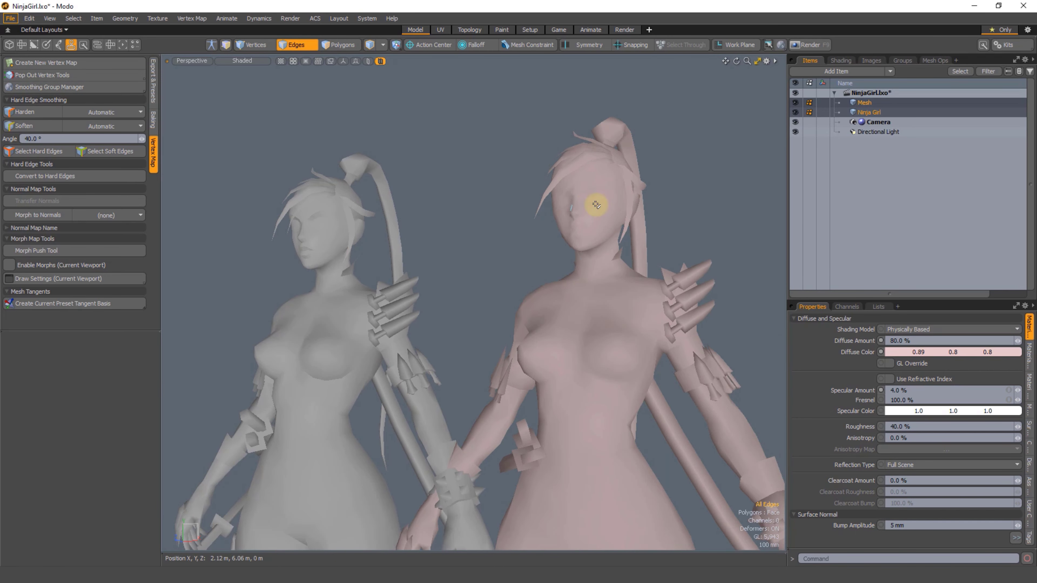
left_click_drag(483, 286, 481, 259, "ctrl+alt")
left_click_drag(495, 318, 472, 324, "alt+shift")
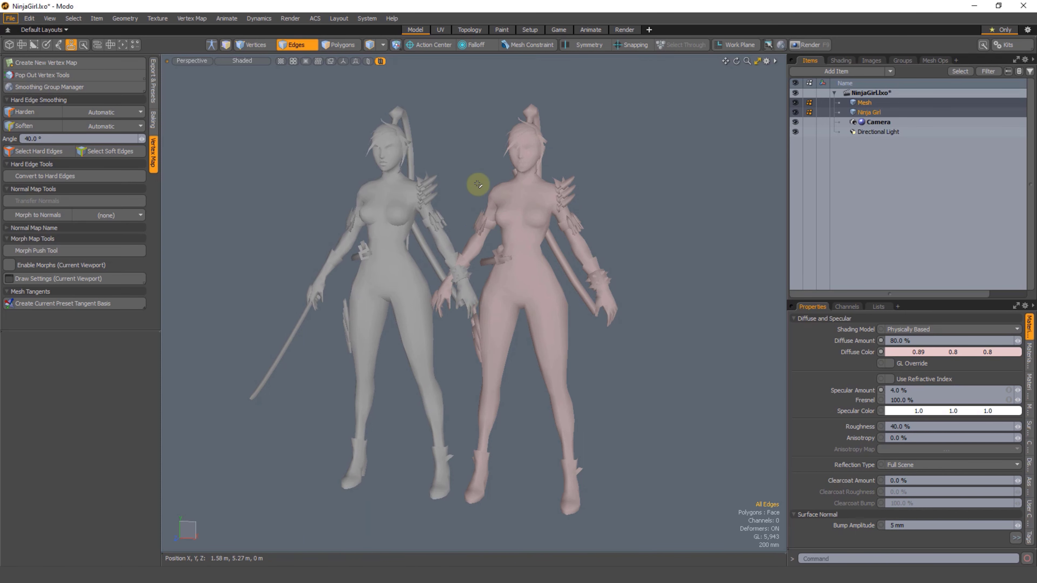
left_click_drag(466, 225, 467, 249, "ctrl+alt")
mouse_move(468, 249)
left_mouse_down("alt")
mouse_move(470, 276)
mouse_move(468, 254)
left_mouse_up("alt")
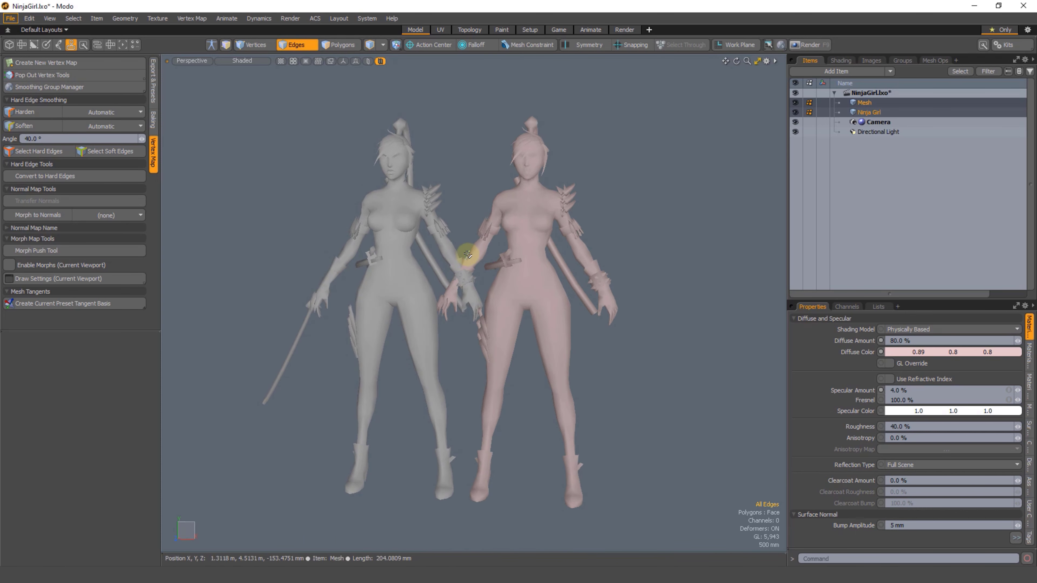
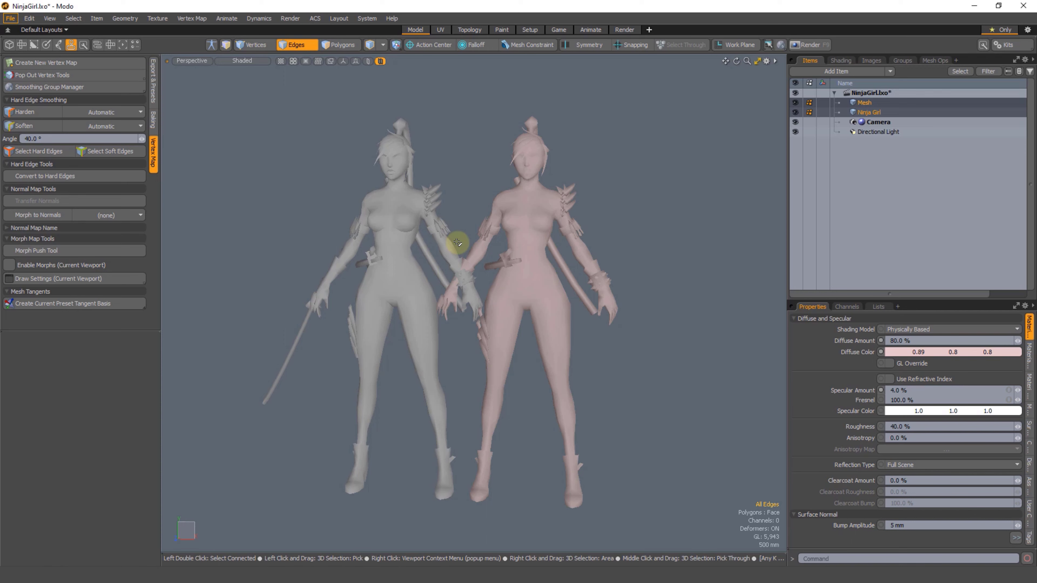
Step: Compare the shading of the grey and pink characters side by side, from the faces and chests down to the full figures
left_click_drag(474, 287, 447, 294, "alt")
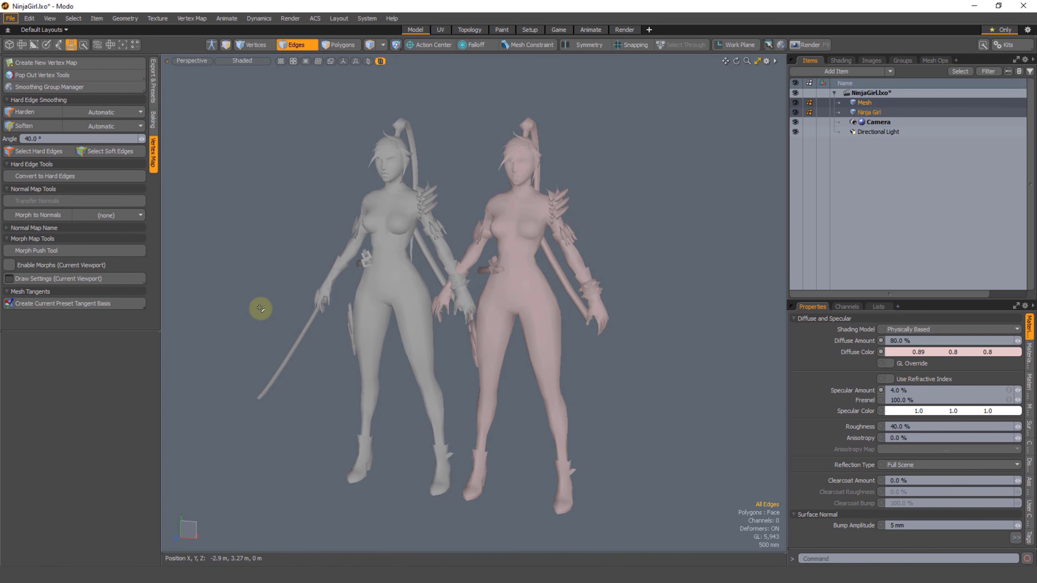
left_click_drag(532, 284, 511, 330, "ctrl+alt")
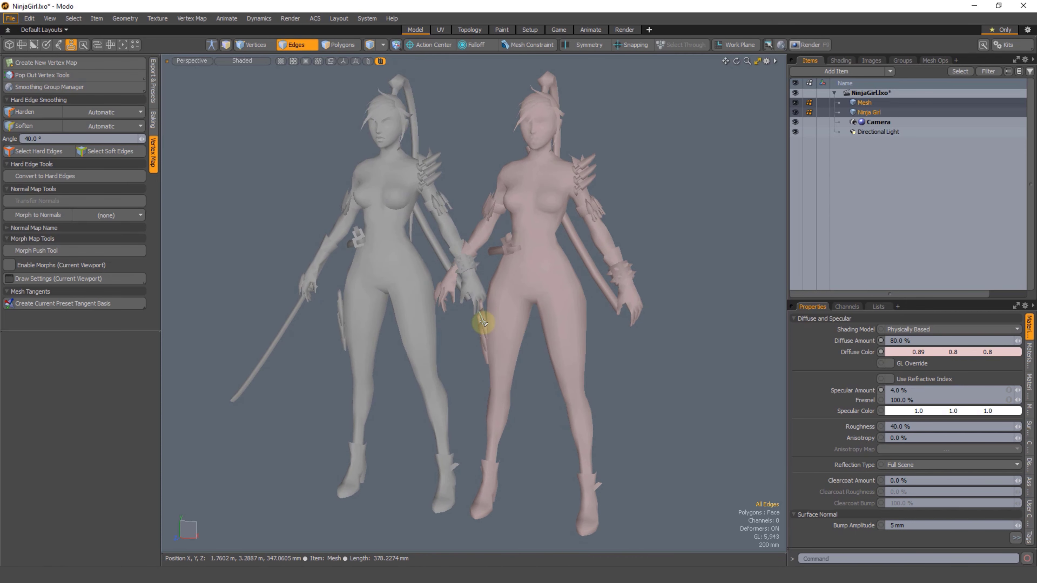
left_click_drag(398, 289, 400, 231, "alt")
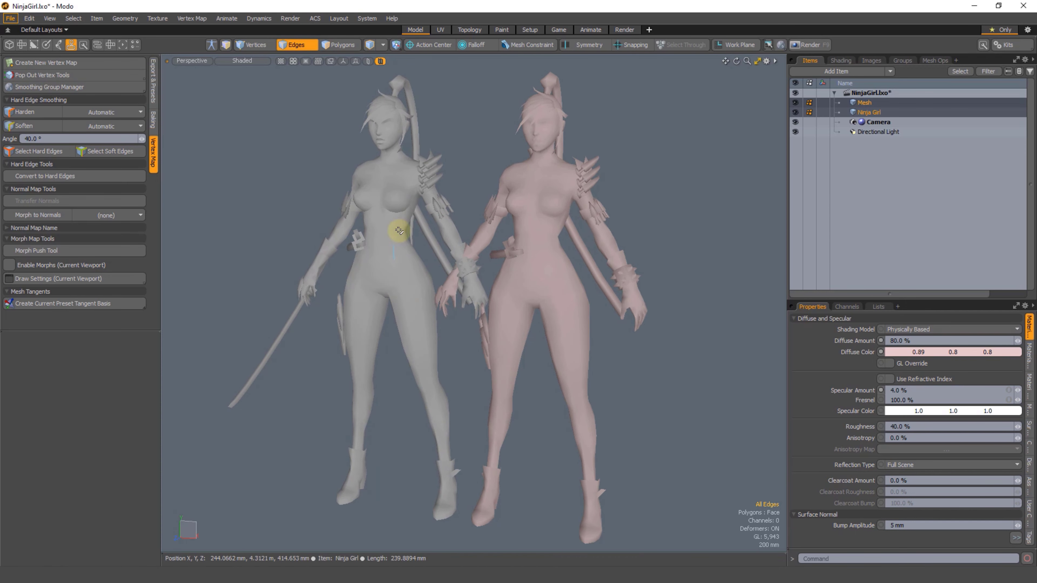
double_click(375, 104)
left_click(456, 141)
left_click_drag(408, 161, 364, 158, "alt")
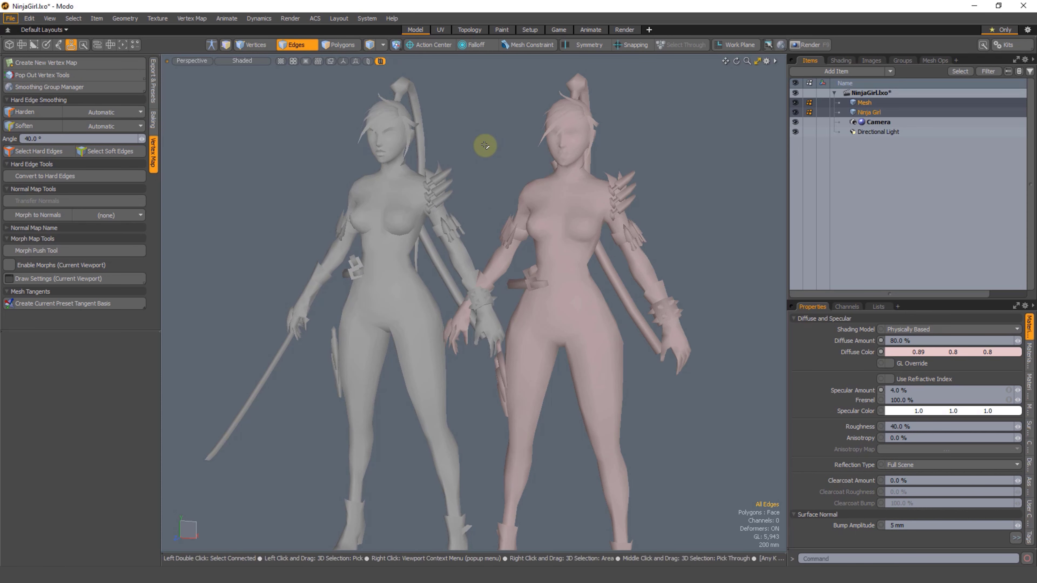
left_click_drag(546, 415, 481, 338, "alt")
scroll(481, 338, "down", 6)
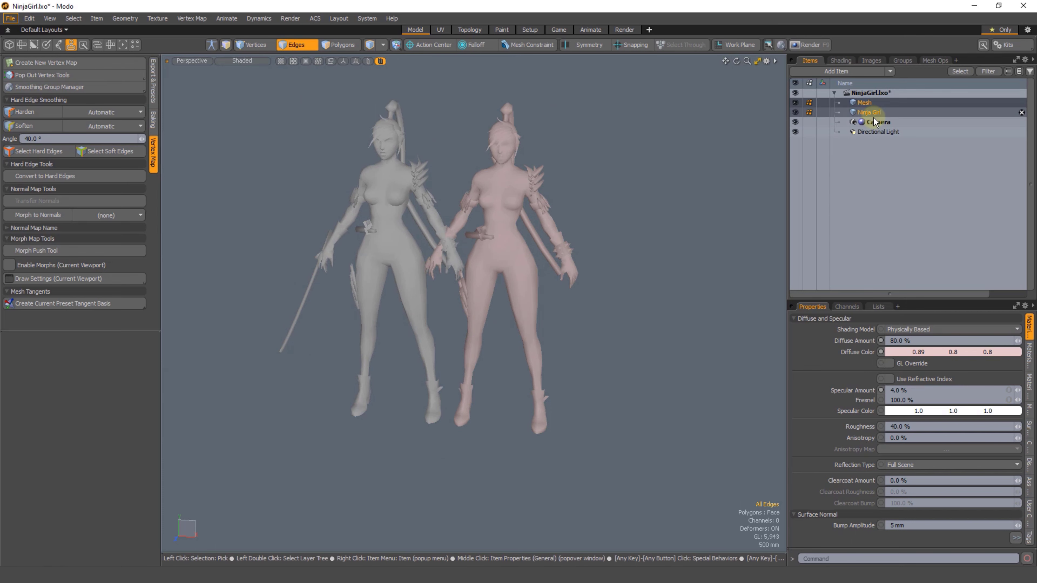
Step: Select all polygons of the pink Mesh character and move them sideways, clear of the grey character
left_click(868, 103)
key("3")
mouse_move(625, 153)
middle_mouse_down()
mouse_move(700, 331)
mouse_move(694, 320)
middle_mouse_up()
key("w")
left_click_drag(529, 274, 619, 280)
key("q")
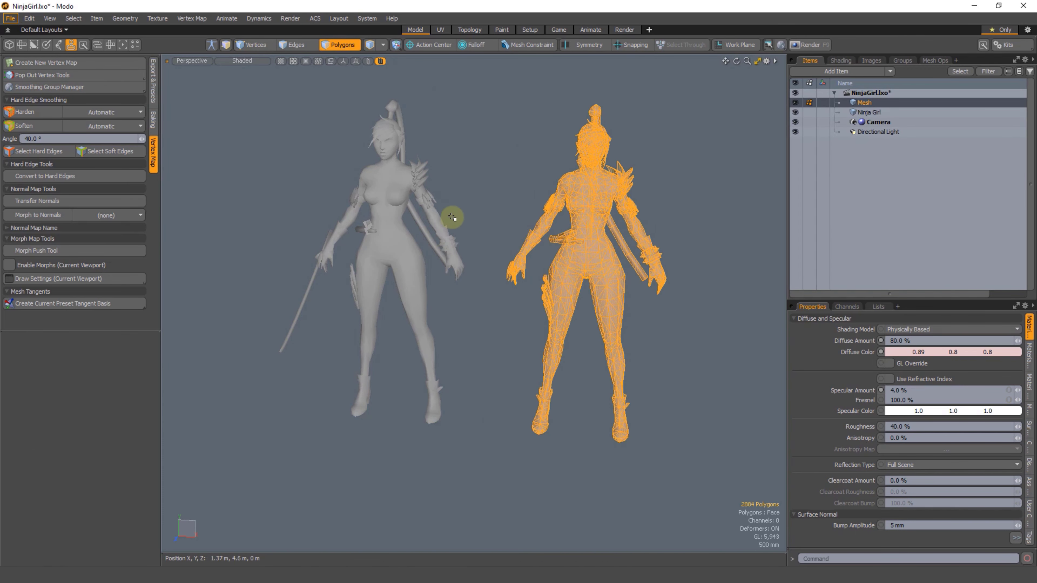
Step: Check the pink character's polygon count with its whole mesh selected, and highlight a pair of polygons on its thigh
left_click(452, 218)
mouse_move(545, 311)
left_mouse_down("alt")
mouse_move(514, 315)
mouse_move(471, 299)
mouse_move(491, 324)
mouse_move(461, 314)
left_mouse_up("alt")
mouse_move(442, 315)
middle_mouse_down()
mouse_move(485, 457)
mouse_move(496, 53)
mouse_move(493, 61)
middle_mouse_up()
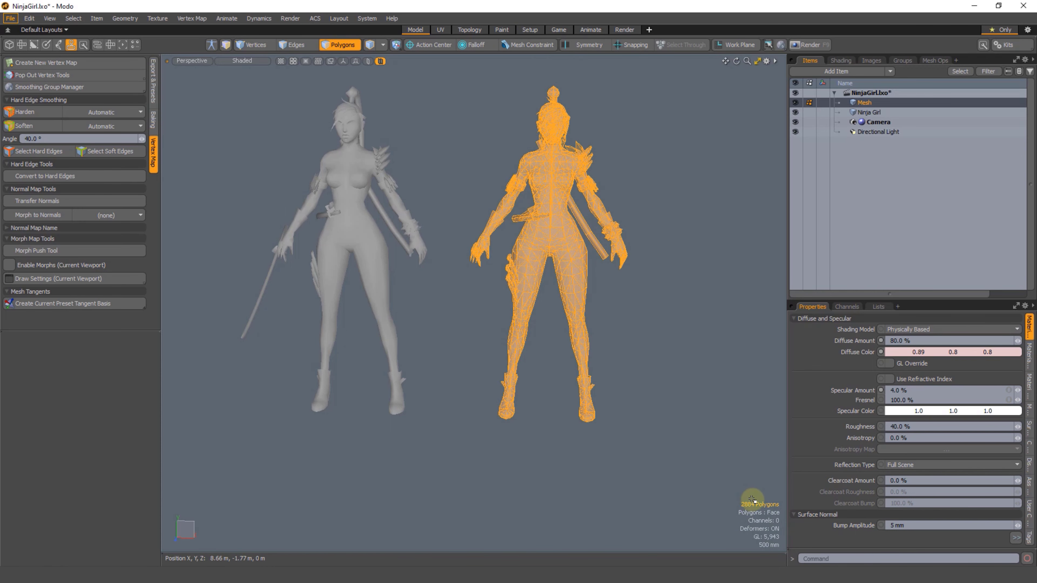
middle_click_drag(759, 500, 757, 503)
scroll(576, 304, "up", 3)
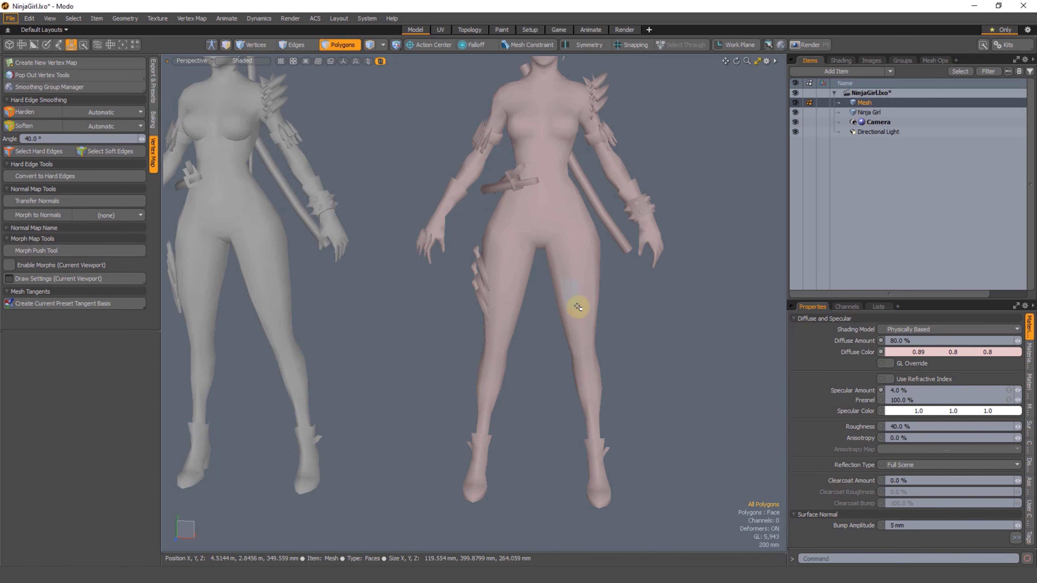
left_click_drag(586, 291, 596, 316)
left_click_drag(644, 424, 640, 402, "alt+shift")
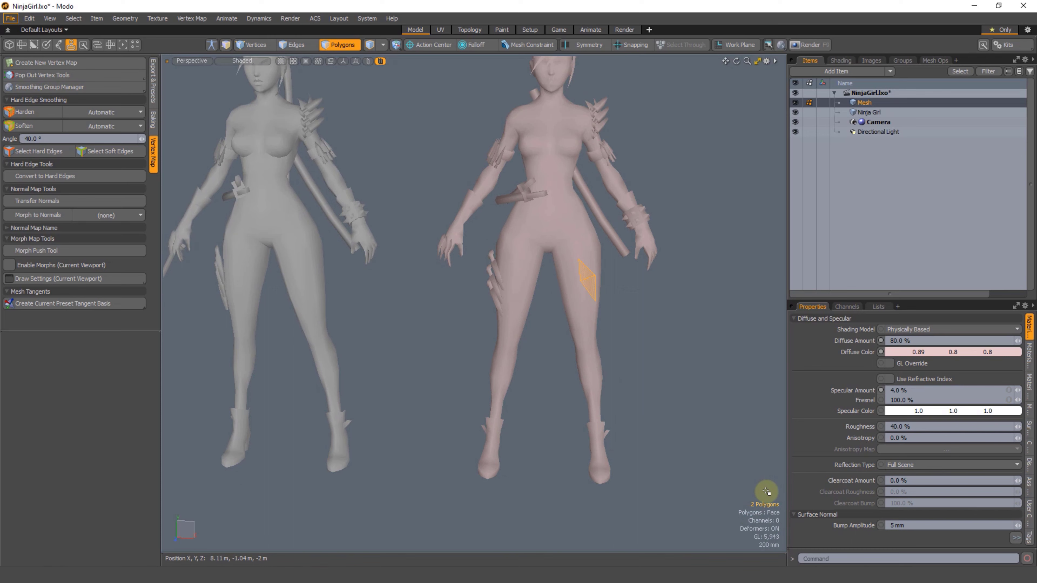
Step: Hide the Ninja Girl item, select the whole remaining mesh to check its polygon and GL counts, and clear the selection
left_click(794, 112)
scroll(648, 477, "down", 3)
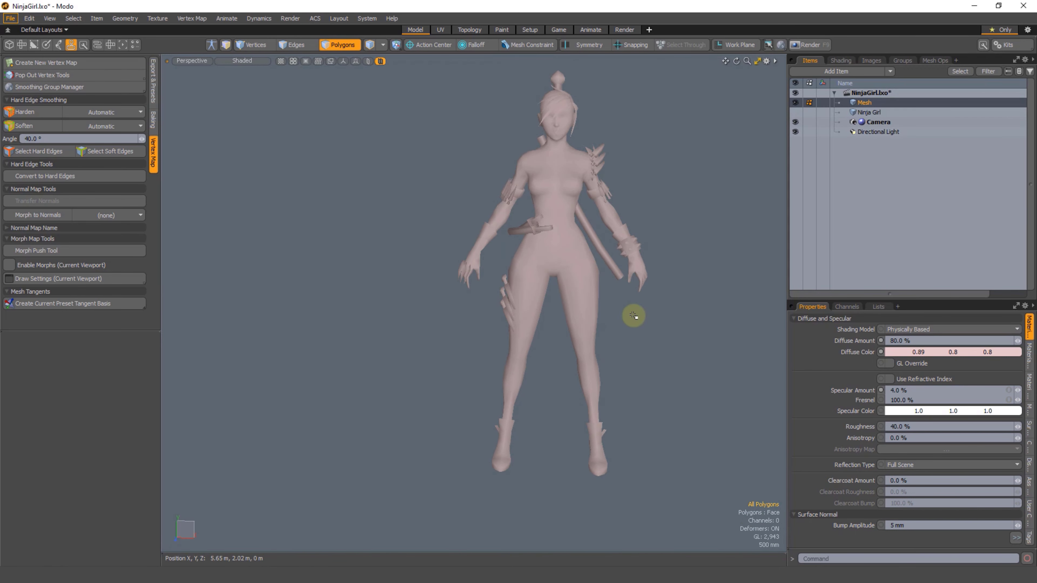
mouse_move(689, 246)
right_mouse_down()
mouse_move(306, 327)
mouse_move(690, 380)
right_mouse_up()
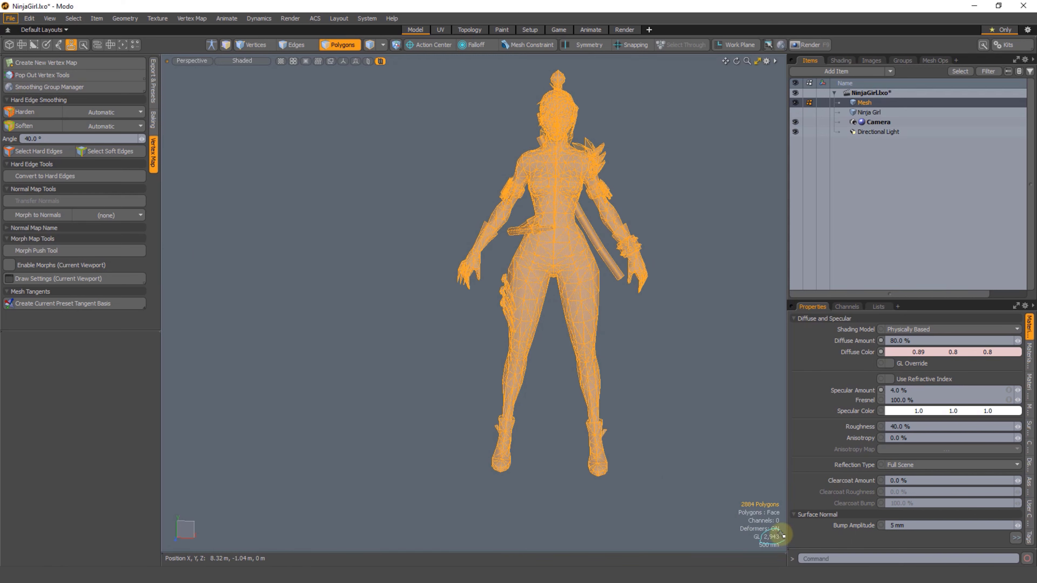
middle_click_drag(764, 506, 752, 504)
scroll(698, 483, "up", 2)
left_click_drag(696, 482, 687, 464, "alt+shift")
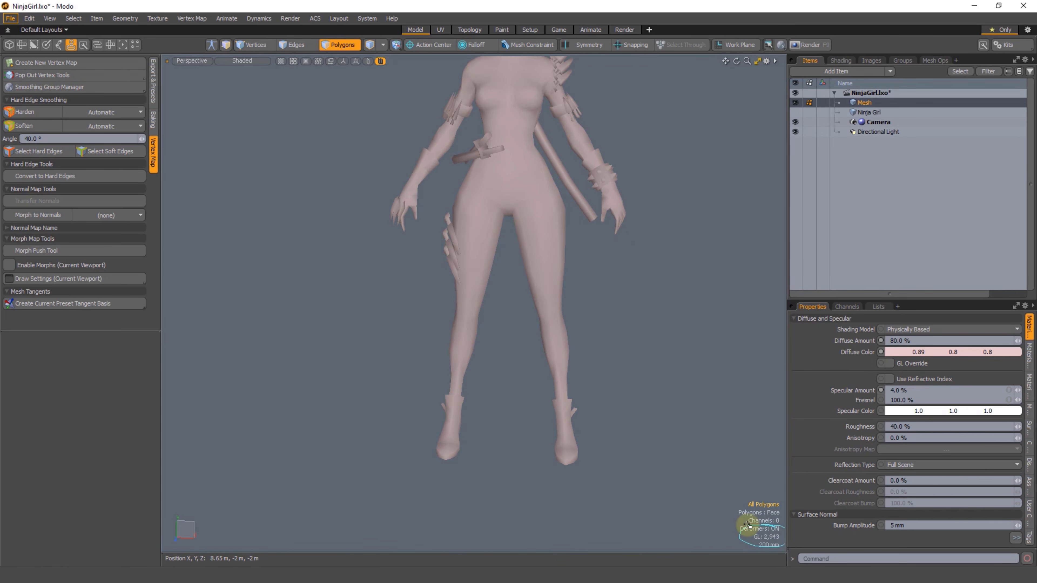
left_click_drag(754, 470, 513, 414, "alt")
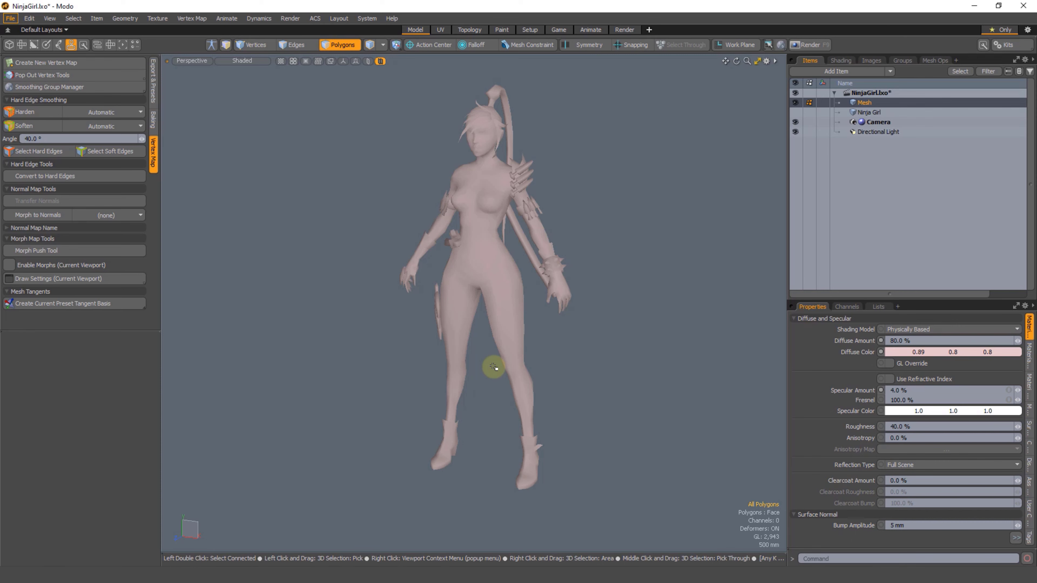
Step: Examine the full figure and select its vertices for comparison with the GL count, clearing the selection again
left_click_drag(548, 372, 557, 373, "alt")
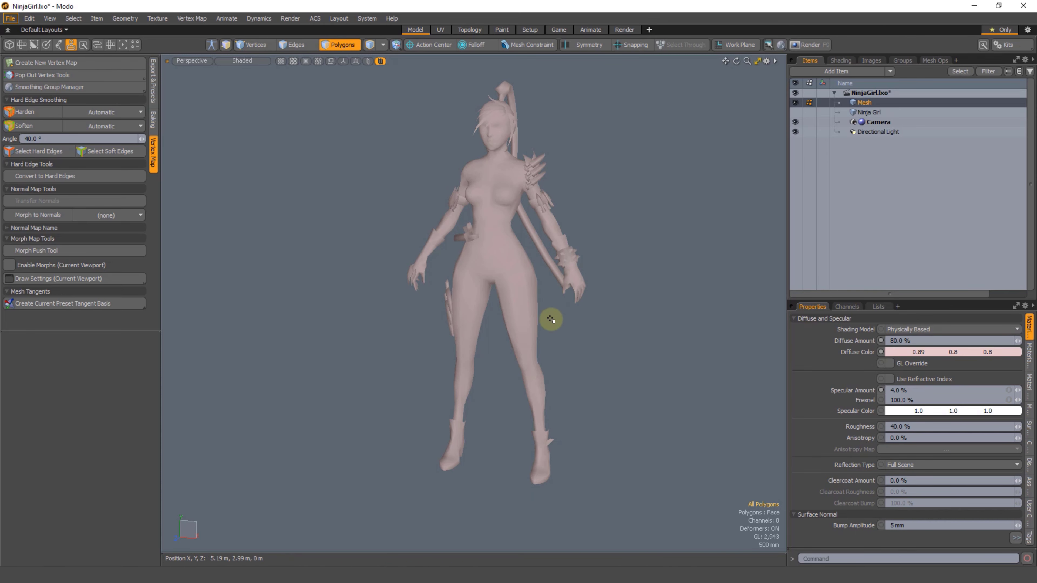
left_click_drag(551, 317, 528, 324, "alt")
key("1")
mouse_move(596, 149)
right_mouse_down()
mouse_move(356, 526)
mouse_move(682, 375)
right_mouse_up()
left_click(671, 367)
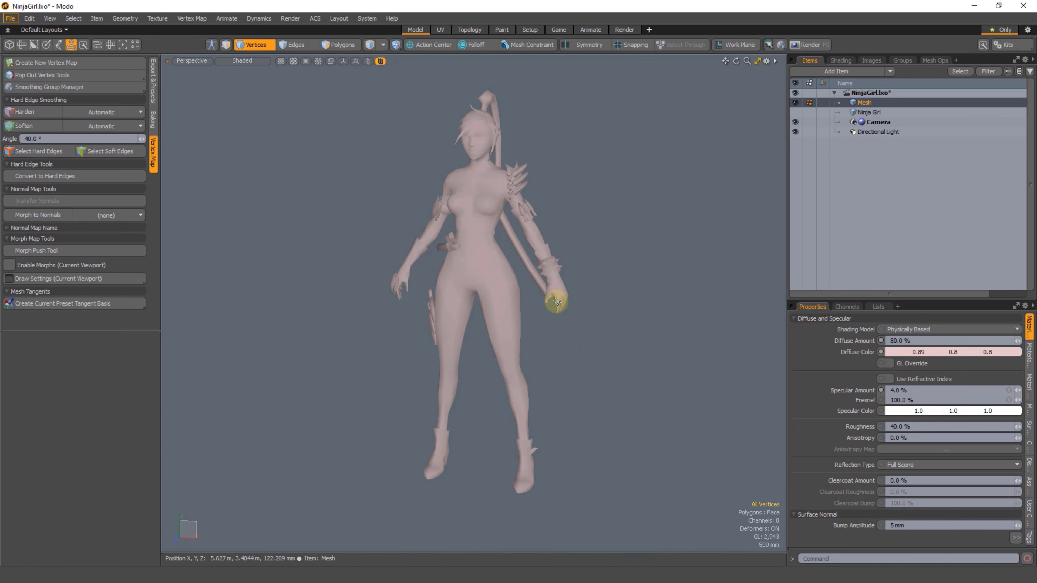
Step: Select the edges along the inner side and tip of one boot's sole and harden them
scroll(477, 303, "up", 4)
left_click_drag(530, 389, 505, 326, "alt")
left_click_drag(567, 402, 340, 308, "ctrl+alt")
key("2")
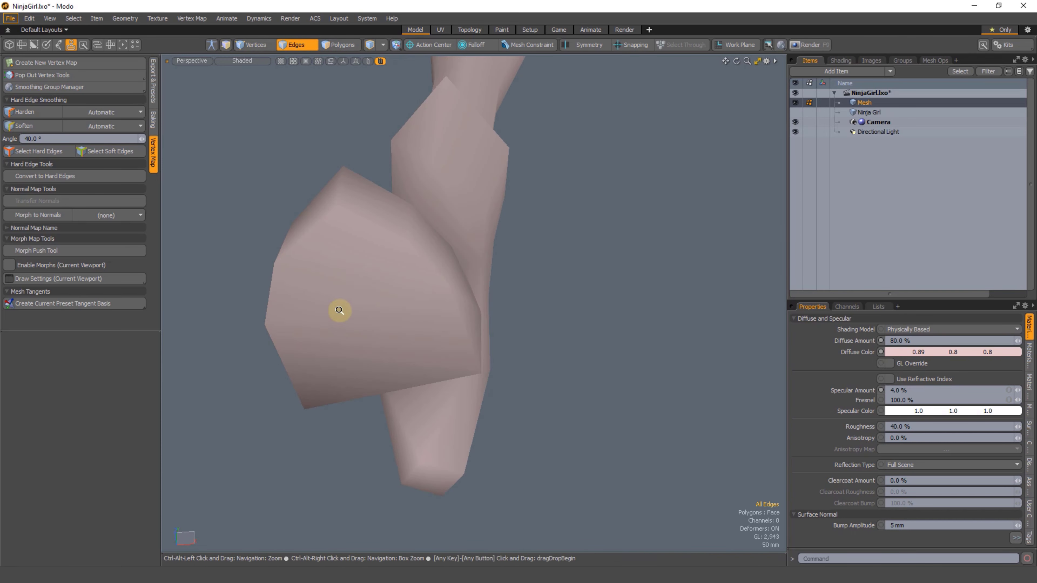
left_click(374, 228)
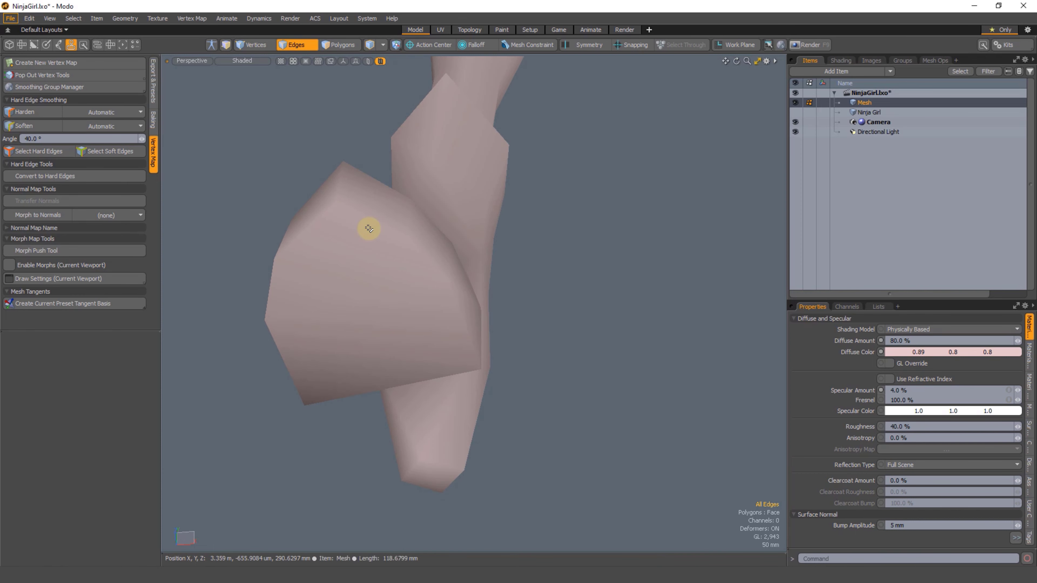
left_click(310, 226, "shift")
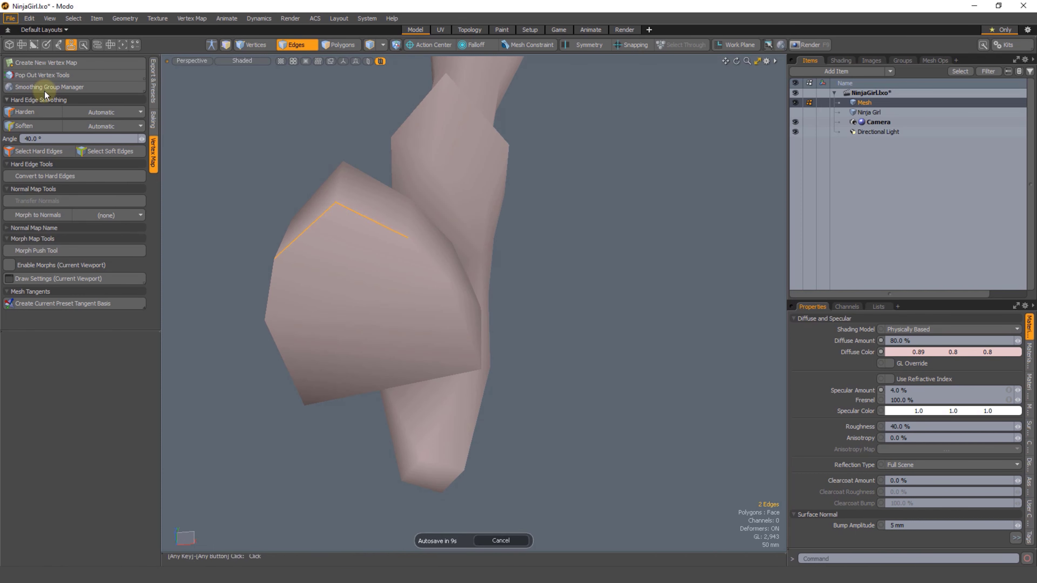
left_click(456, 305, "shift")
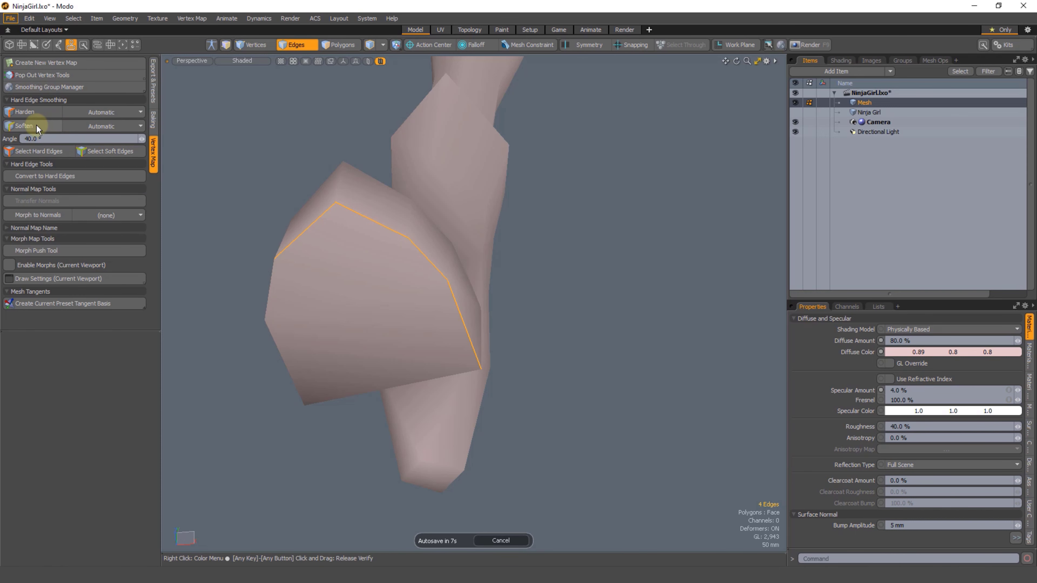
left_click(31, 114)
left_click(231, 140)
Step: Select the remaining outline edges of the same boot sole and harden them to close the hard border
left_click_drag(376, 273, 355, 347, "alt")
key("3")
key("shift+a")
scroll(402, 398, "down", 5)
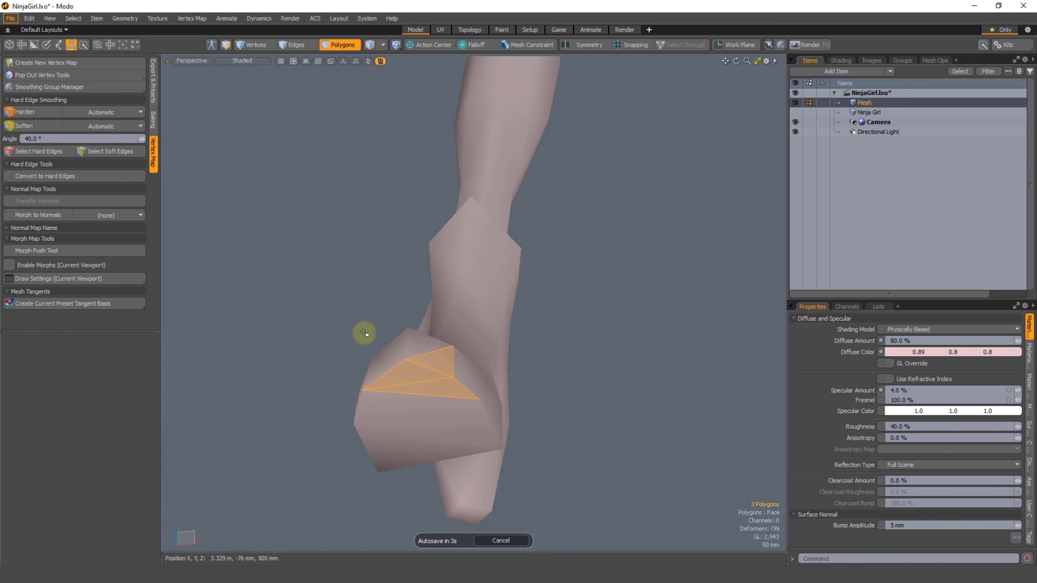
left_click(363, 334)
left_click_drag(405, 371, 359, 274, "alt+shift")
key("2")
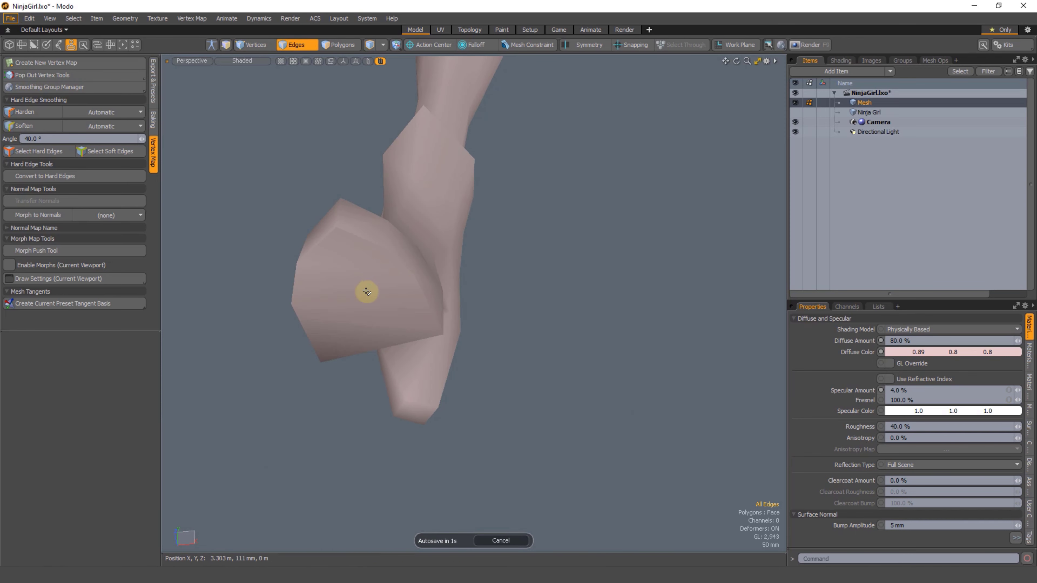
left_click(295, 302, "shift")
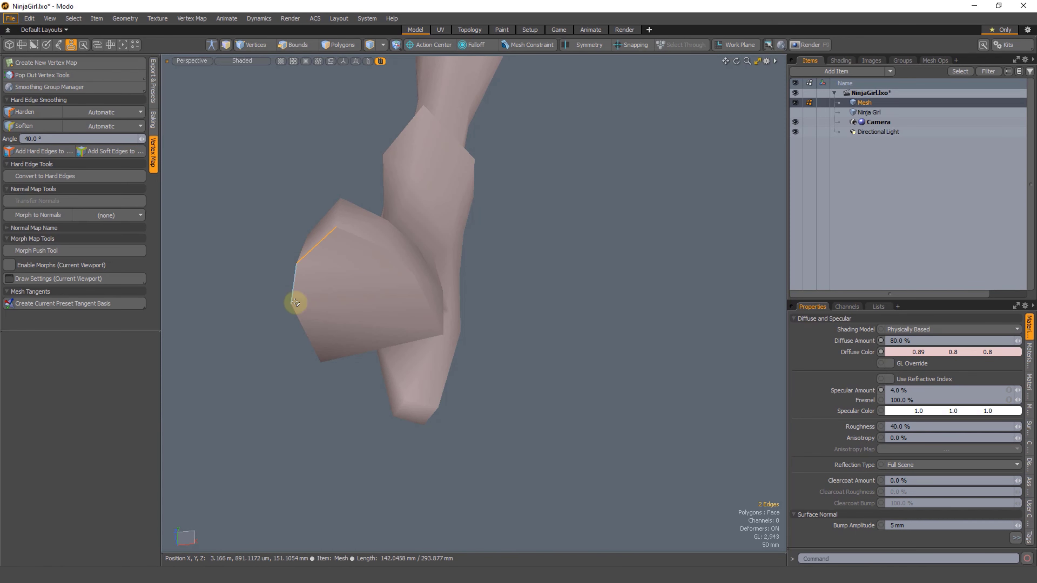
left_click(430, 306, "shift")
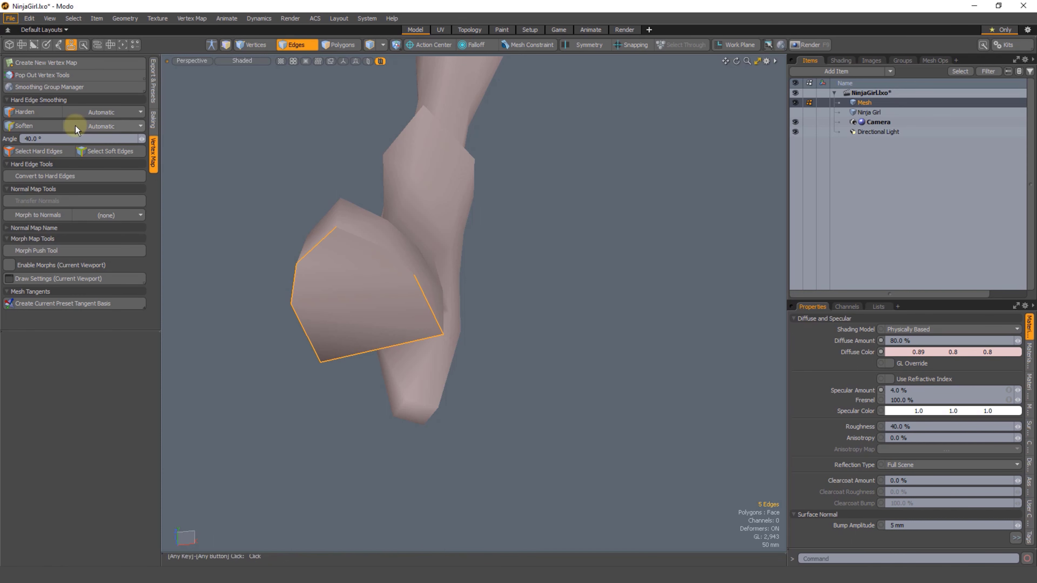
left_click(24, 113)
left_click(569, 253)
Step: Highlight the sole polygons and the rim strip above them on the hardened boot, and clear the selection
left_click_drag(455, 369, 386, 348, "ctrl+alt")
left_click_drag(449, 324, 456, 303, "alt")
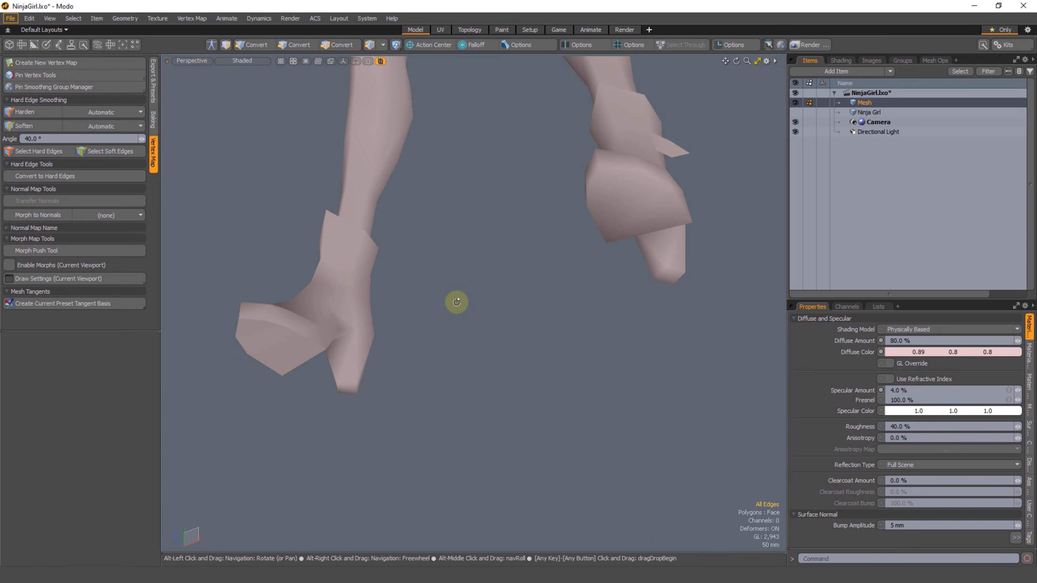
key("3")
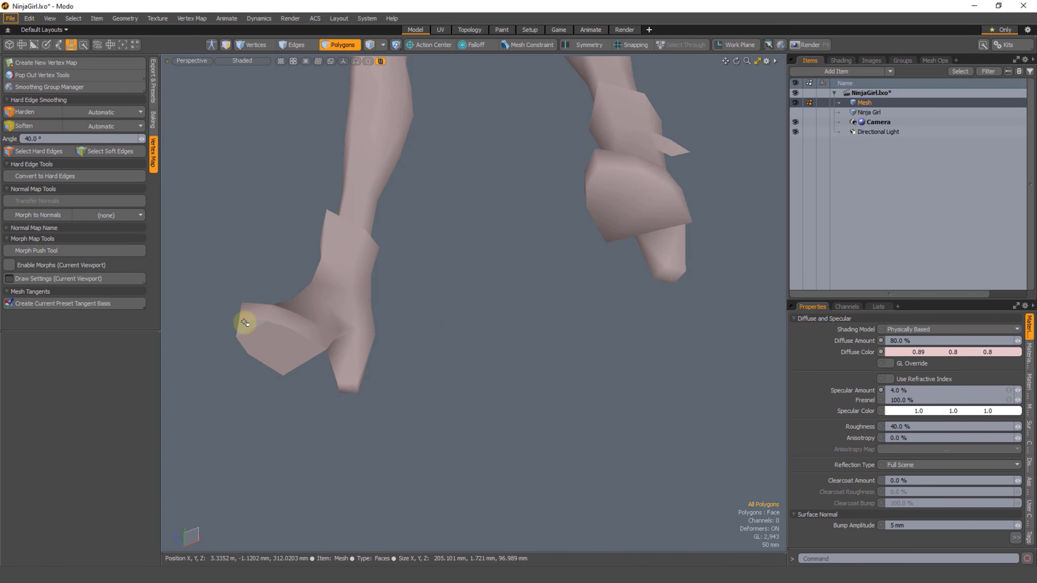
left_click_drag(243, 325, 283, 358)
left_click_drag(248, 306, 317, 333)
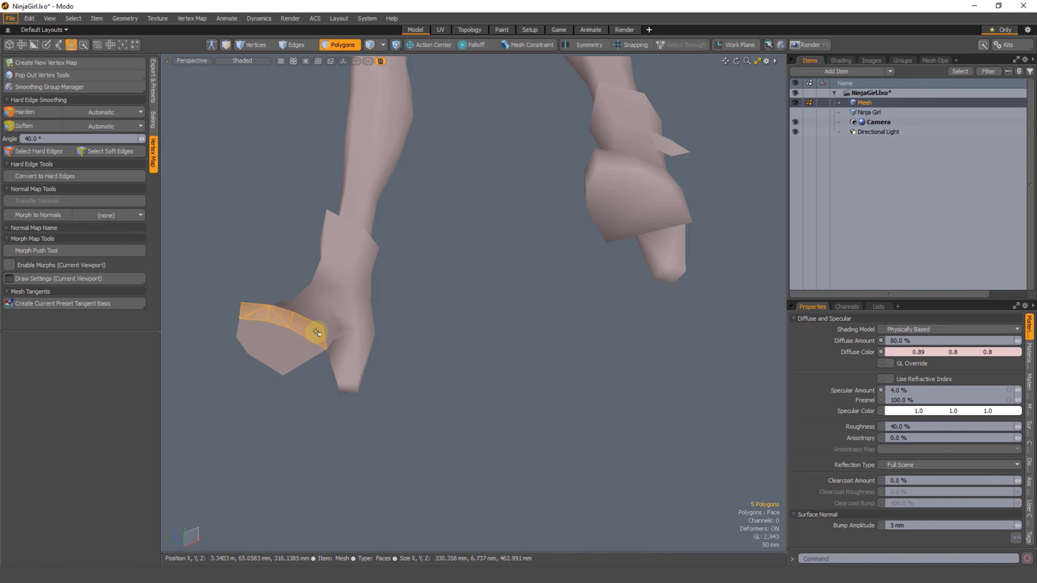
left_click(448, 327)
Step: Try separating the sole polygons of the soft-shaded boot and moving them -52 mm in Y
left_click_drag(602, 167, 645, 239)
left_click_drag(612, 276, 613, 258, "alt")
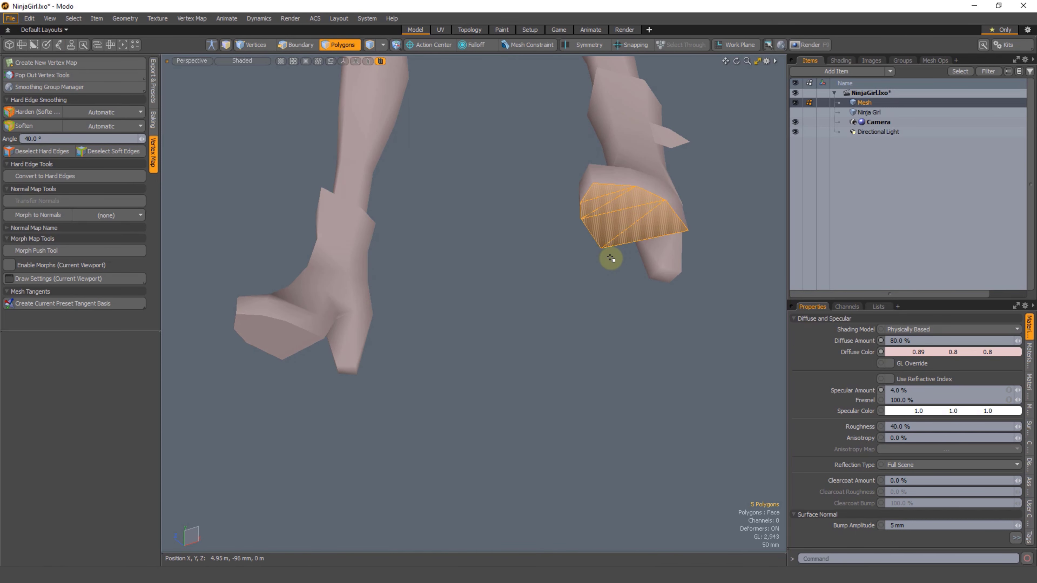
key("y")
left_click_drag(621, 187, 622, 201)
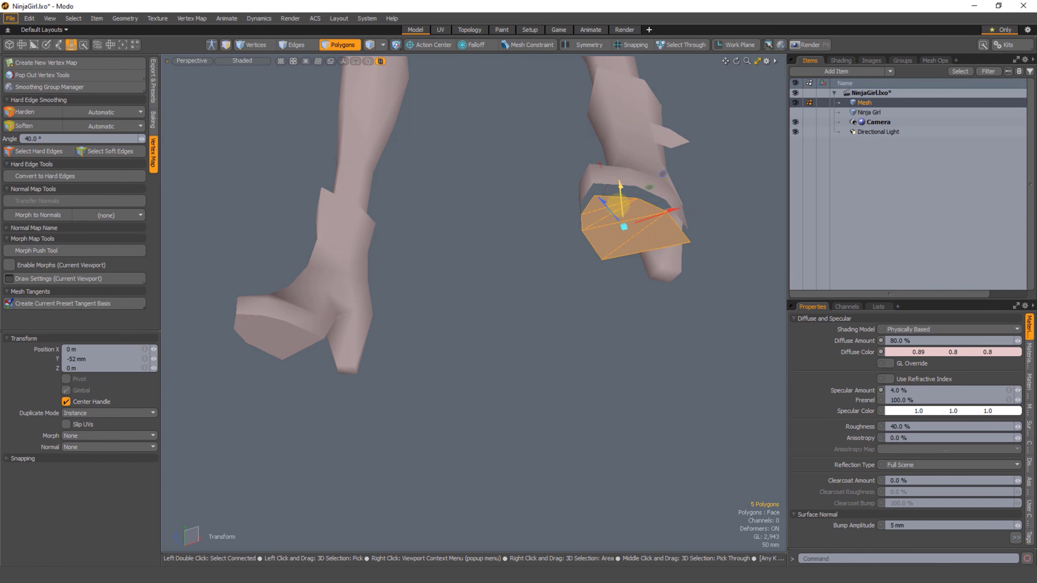
key("space")
left_click(555, 276)
mouse_move(556, 276)
left_mouse_down("alt")
mouse_move(528, 289)
mouse_move(537, 259)
mouse_move(550, 269)
left_mouse_up("alt")
Step: Undo the sole's move and separation on the soft-shaded boot
key("ctrl+z")
left_click(490, 298)
key("ctrl+z")
key("ctrl+z")
key("ctrl+z")
key("ctrl+z")
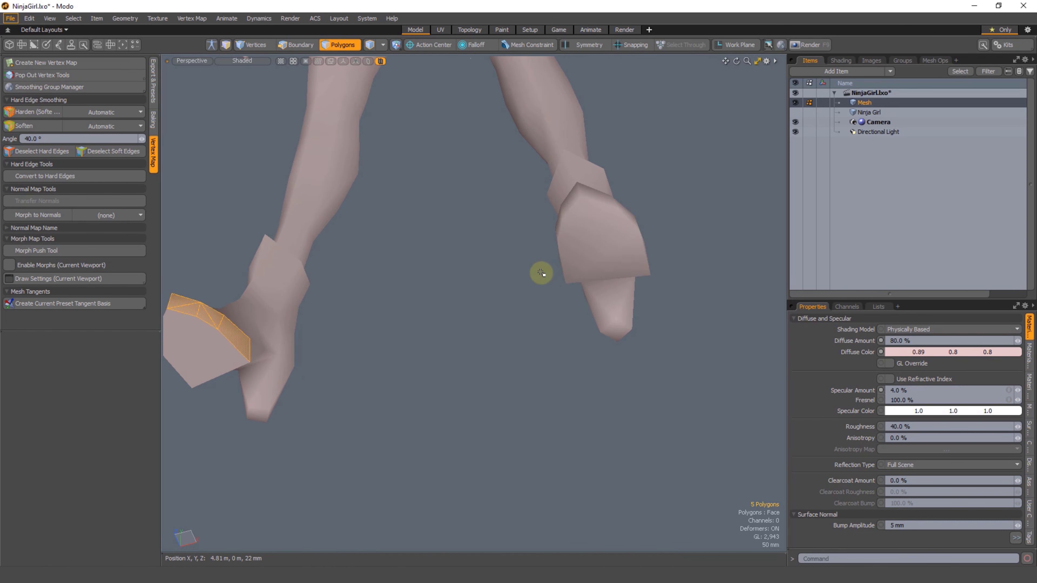
Step: Detach the soft-shaded boot's sole by cutting its polygons and pasting them back in place
left_click_drag(583, 203, 602, 267)
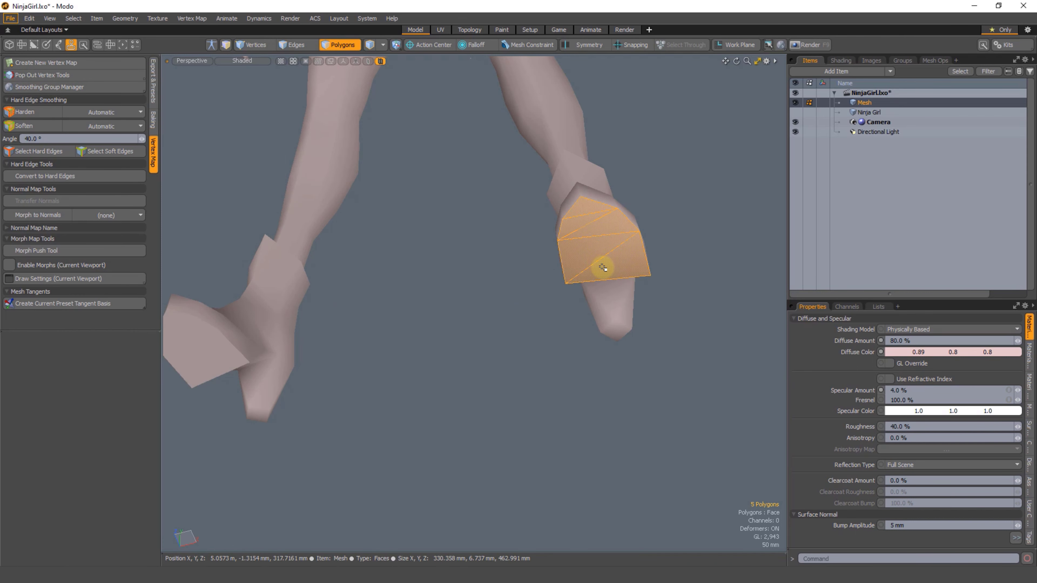
key("ctrl+x")
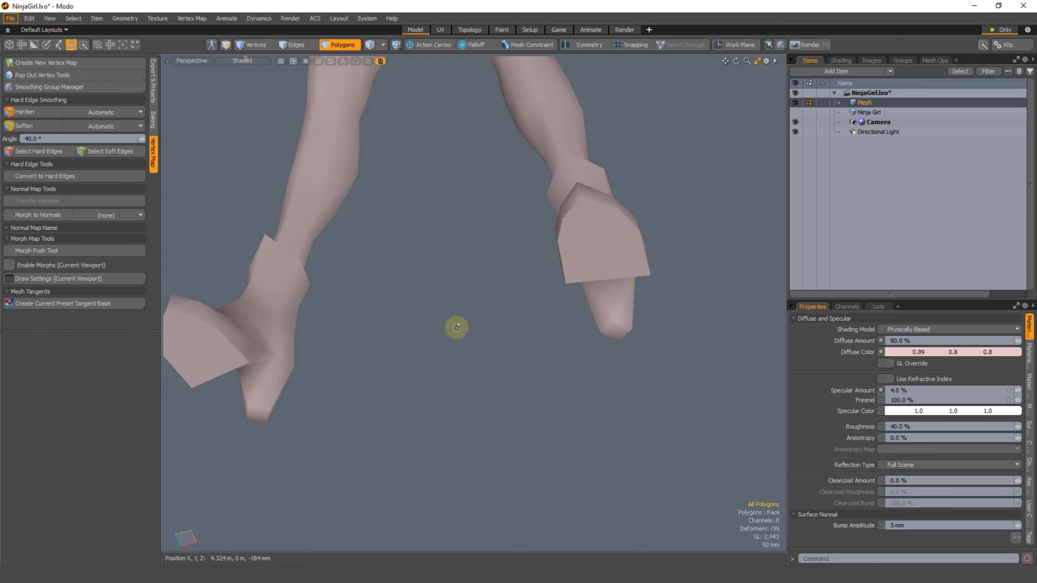
left_click_drag(456, 324, 441, 309, "alt")
left_click_drag(358, 342, 535, 266, "alt+shift")
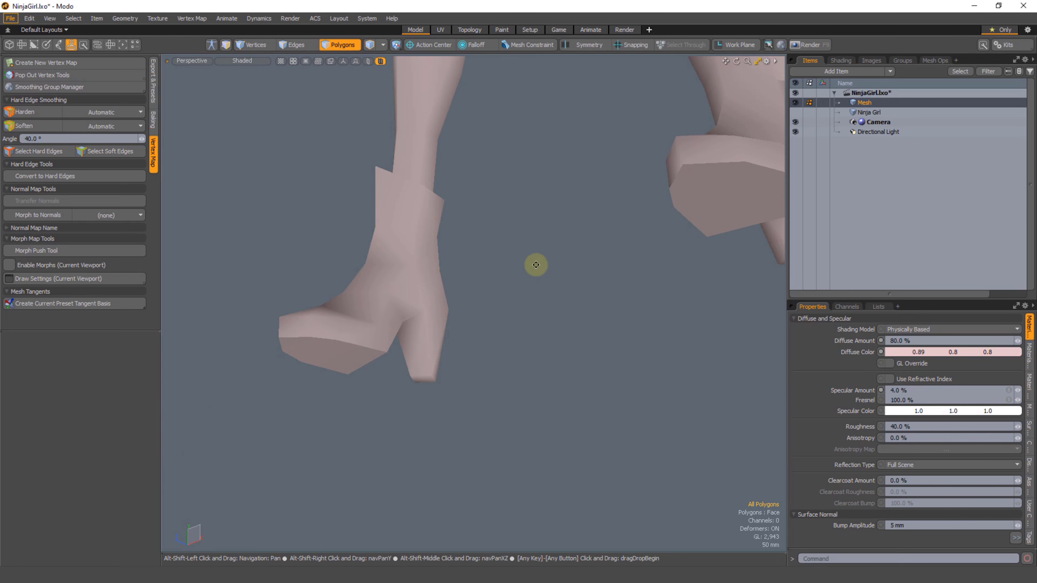
Step: Select the detached sole piece and move it straight down, away from its boot
mouse_move(411, 343)
left_mouse_down("alt+shift")
mouse_move(342, 342)
mouse_move(359, 356)
left_mouse_up("alt+shift")
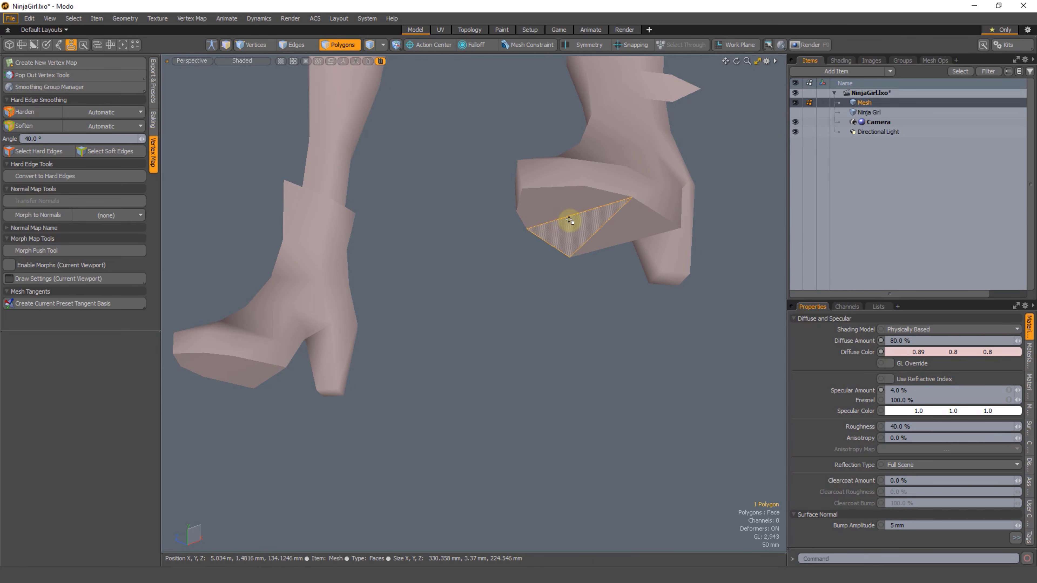
key("ctrl+v")
key("y")
left_click_drag(572, 221, 574, 282)
key("space")
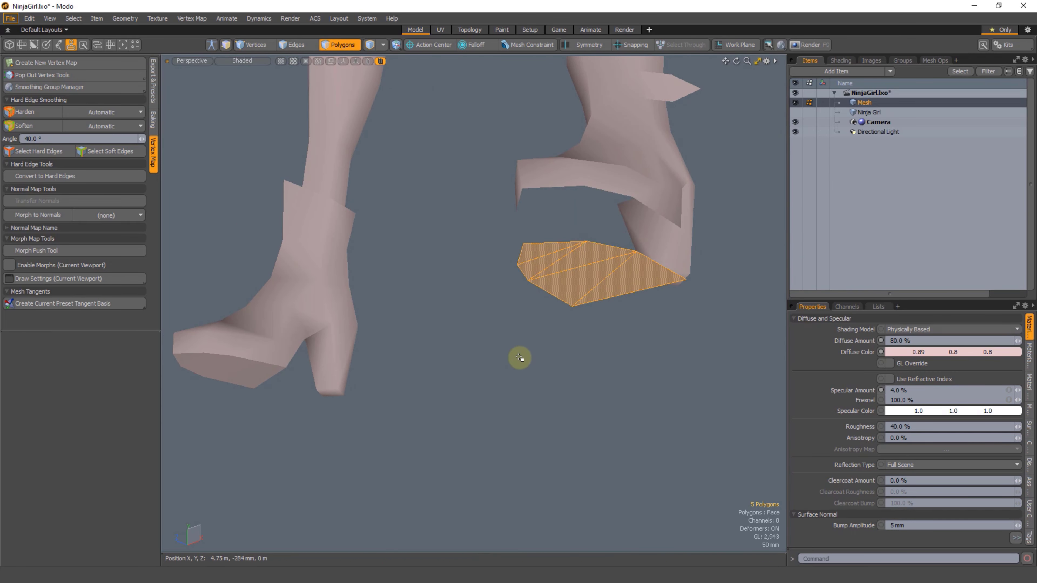
left_click_drag(504, 365, 239, 387, "alt")
double_click(239, 386)
key("y")
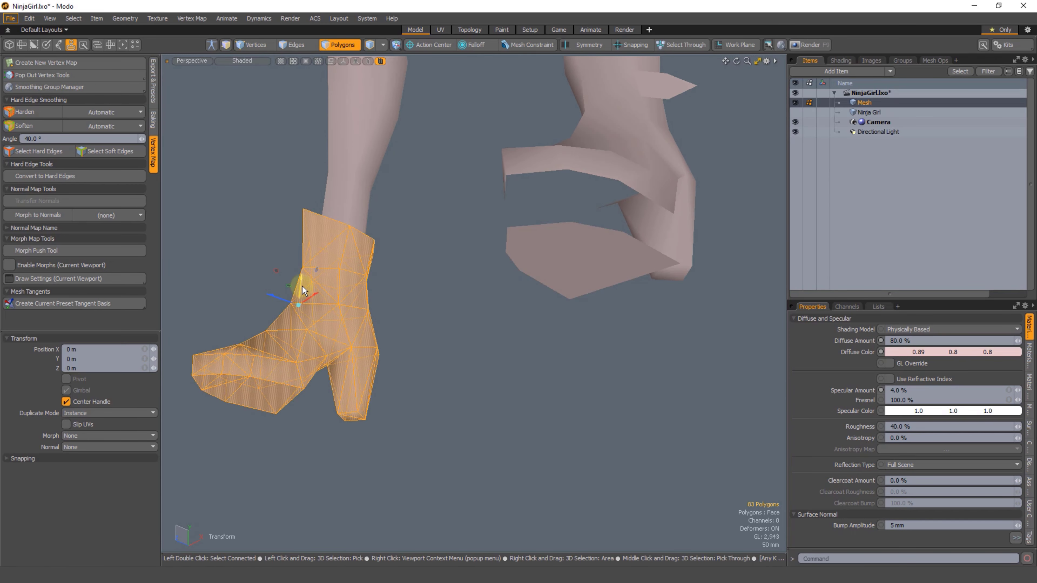
key("space")
key("space")
Step: Select the toe-corner vertex on the hard-edged boot, and the matching corner vertices on the detached sole and its boot
left_click_drag(465, 303, 554, 277, "alt+shift")
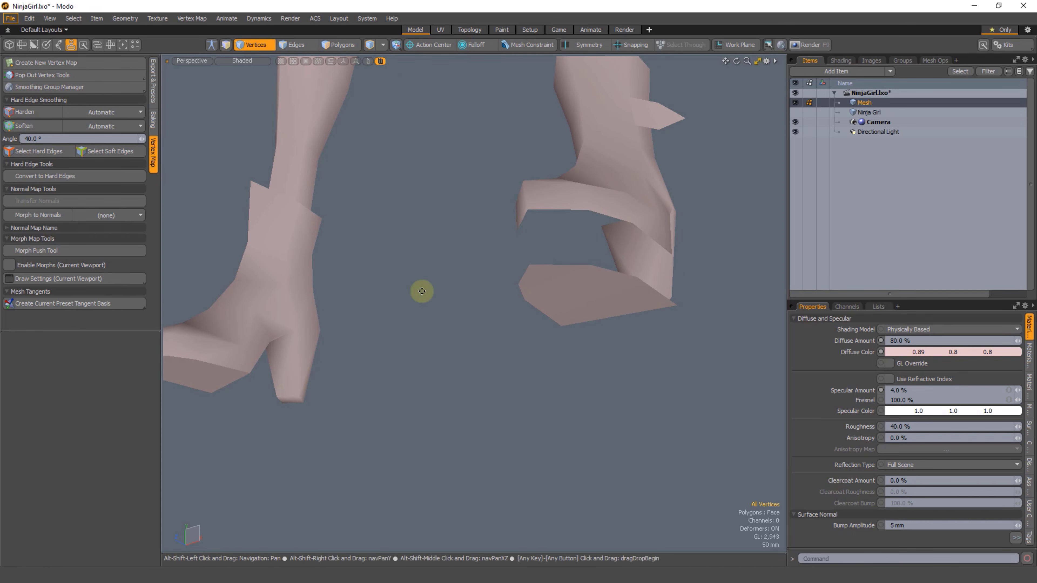
left_click_drag(421, 289, 518, 276, "alt")
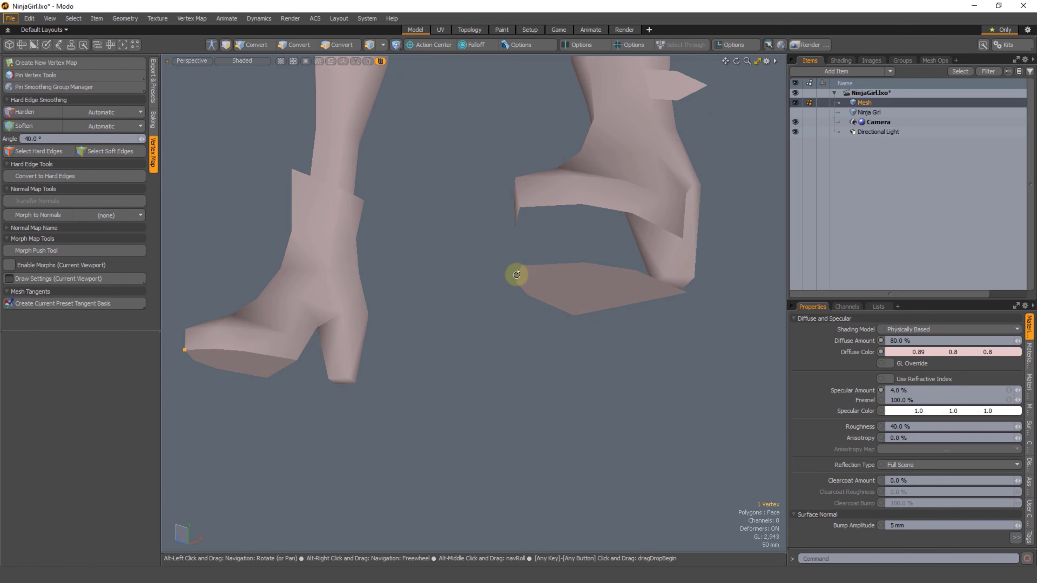
left_click(525, 263)
left_click(527, 212, "shift")
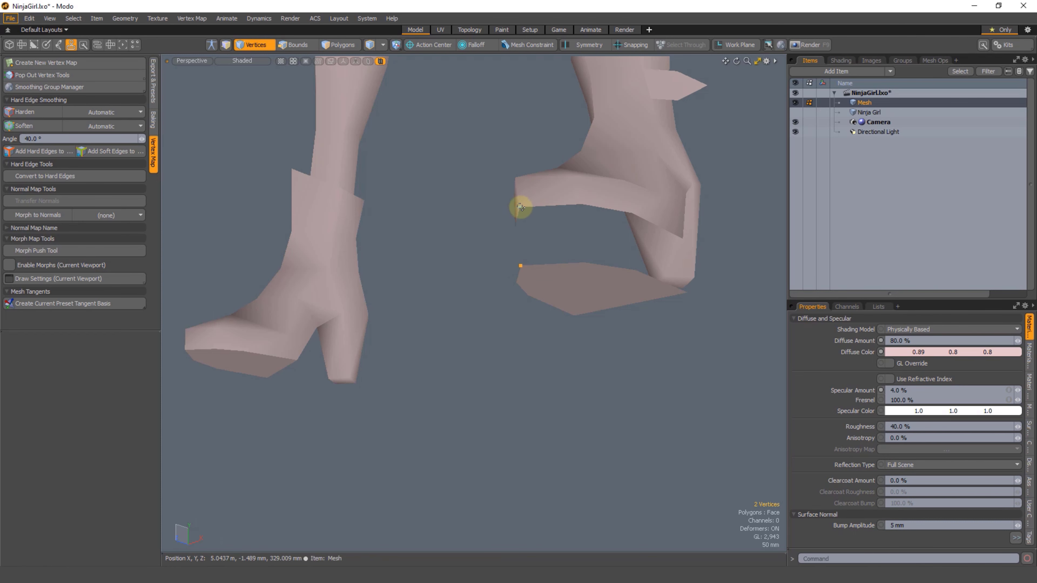
left_click_drag(424, 328, 439, 314, "alt+shift")
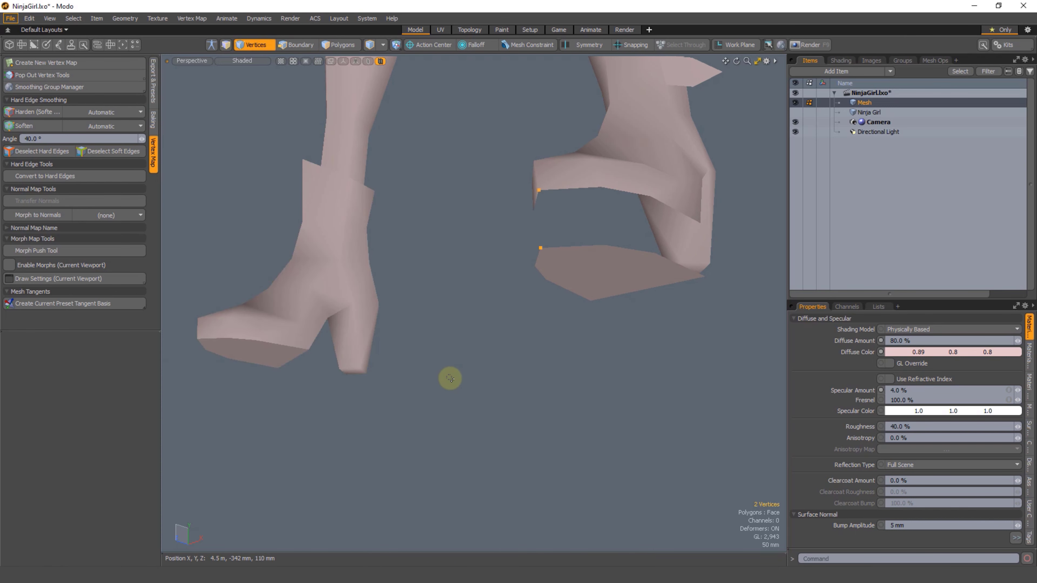
Step: Undo the sole's move and detachment on the soft-shaded boot and clear the polygon selection
key("ctrl+z")
key("ctrl+z")
key("ctrl+z")
key("ctrl+z")
key("ctrl+z")
key("ctrl+z")
key("ctrl+z")
key("ctrl+z")
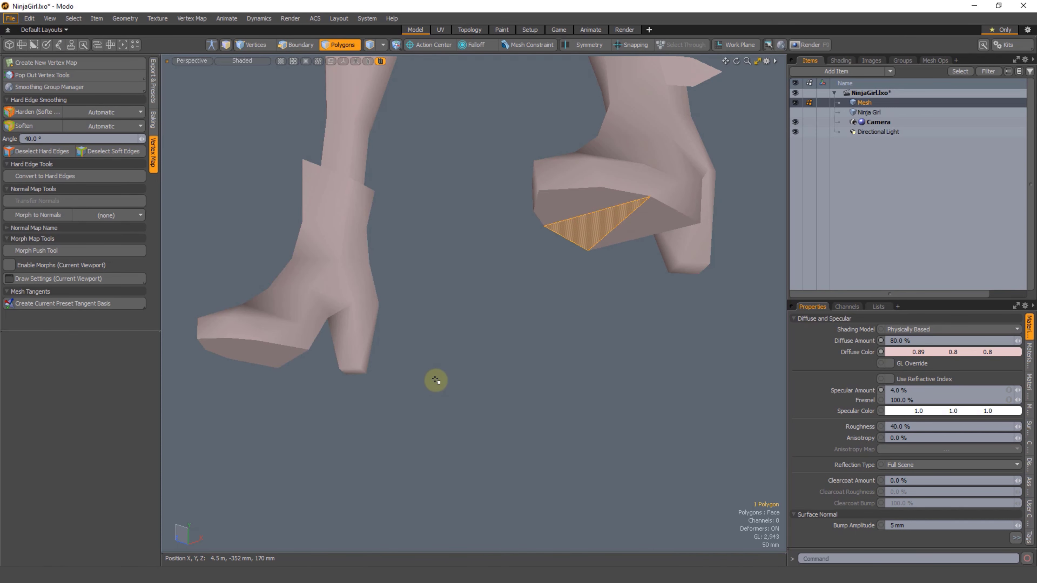
key("ctrl+z")
key("ctrl+z")
left_click(449, 373)
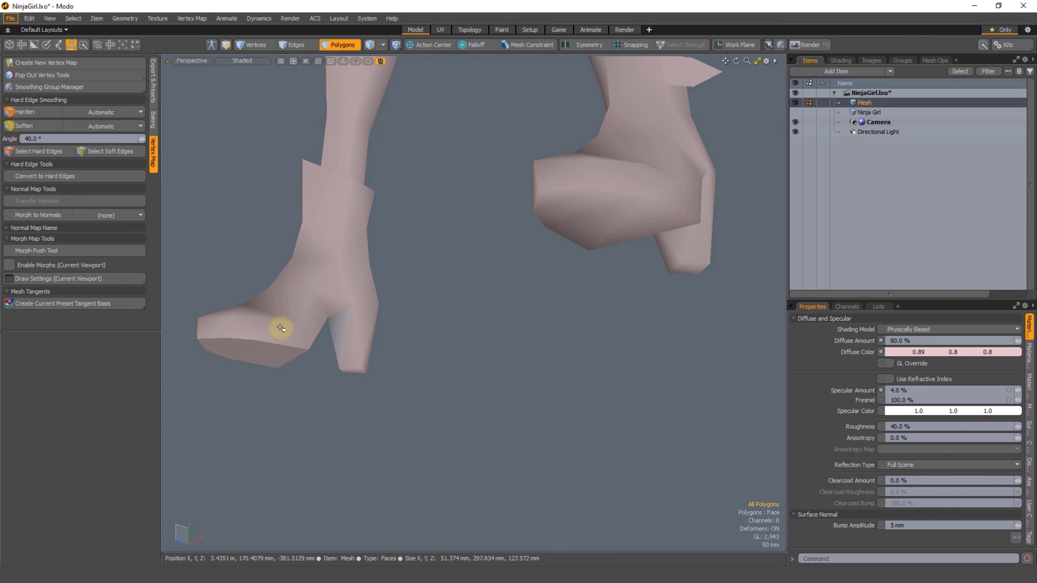
Step: Select both boots completely and hide the rest of the character
right_click_drag(198, 323, 327, 355)
double_click(289, 317, "shift")
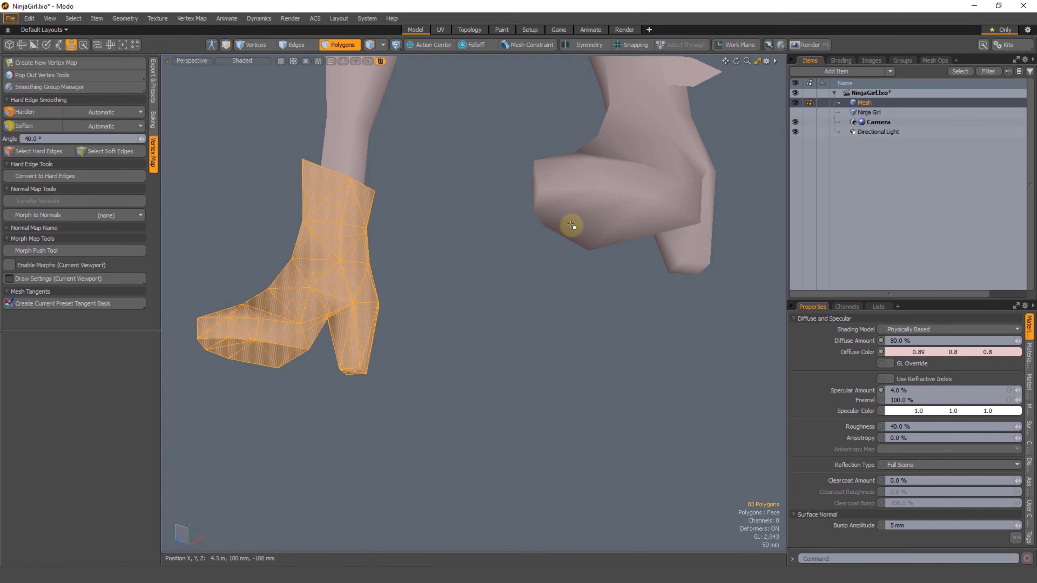
double_click(572, 225, "shift")
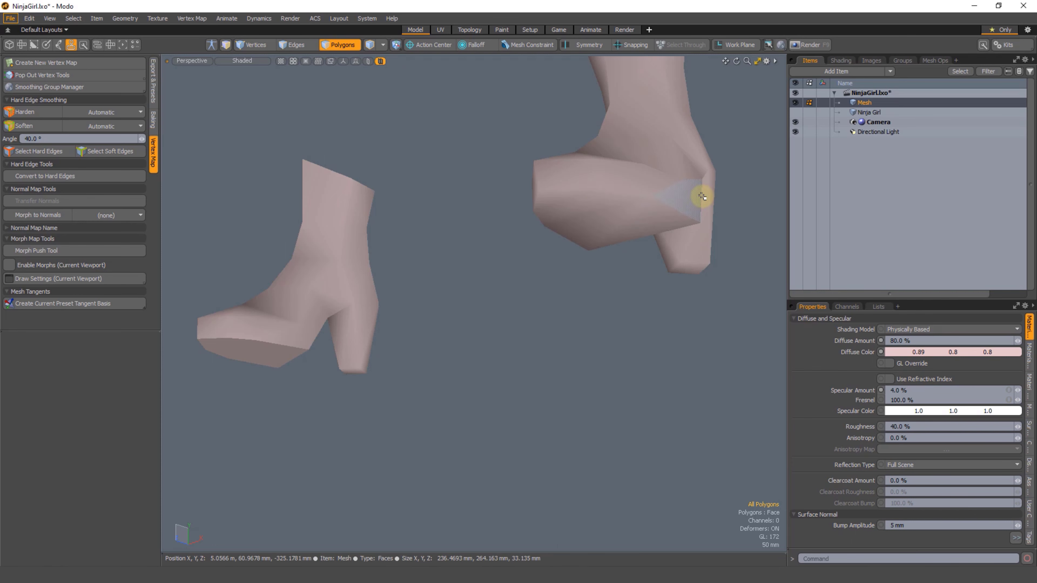
Step: Harden the four edges around the bottom of the hard-edged boot's heel
left_click_drag(294, 354, 519, 326, "alt")
key("1")
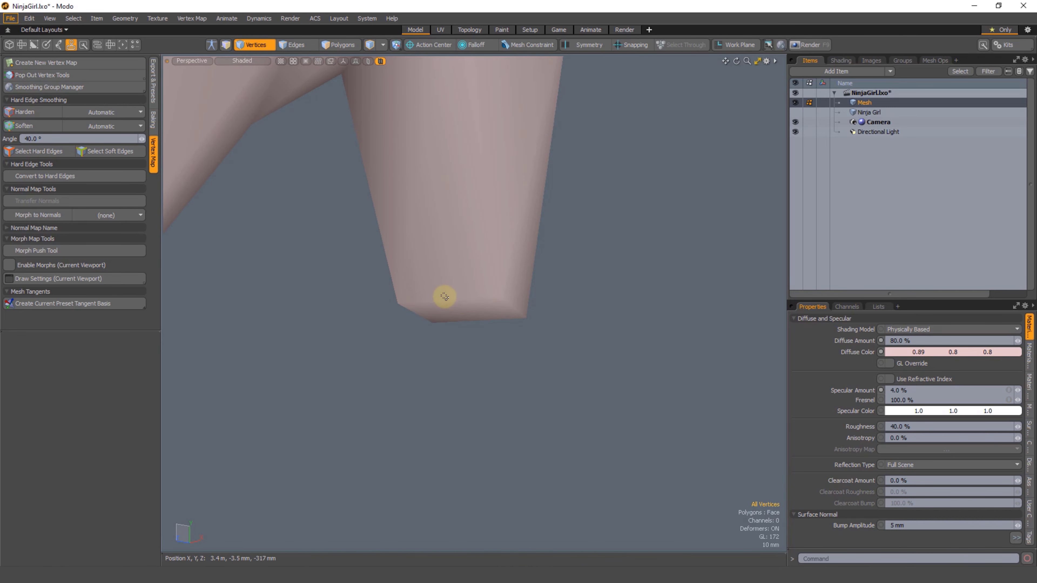
left_click_drag(483, 362, 445, 308, "alt")
key("2")
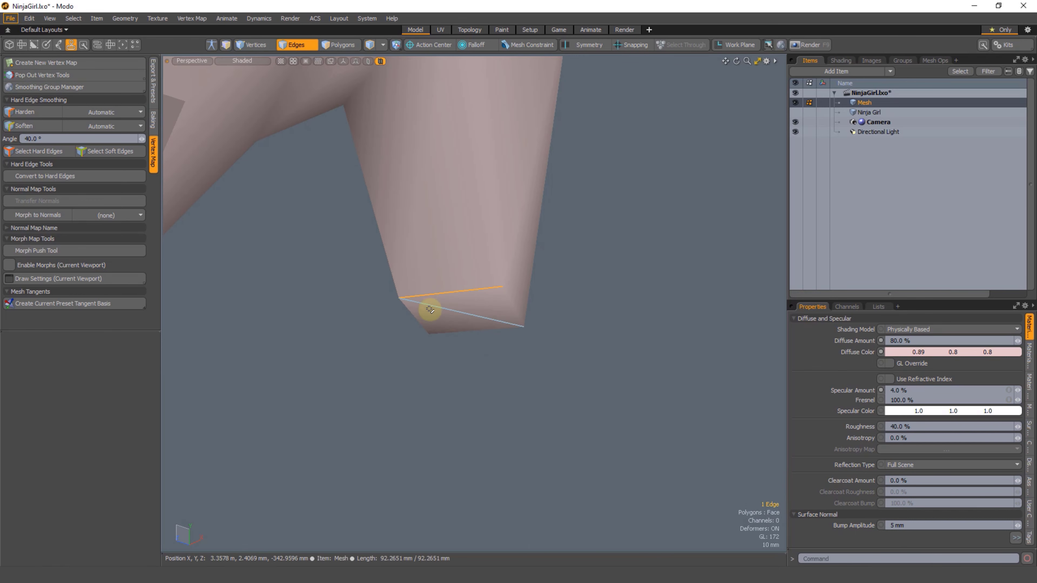
left_click(515, 301, "shift")
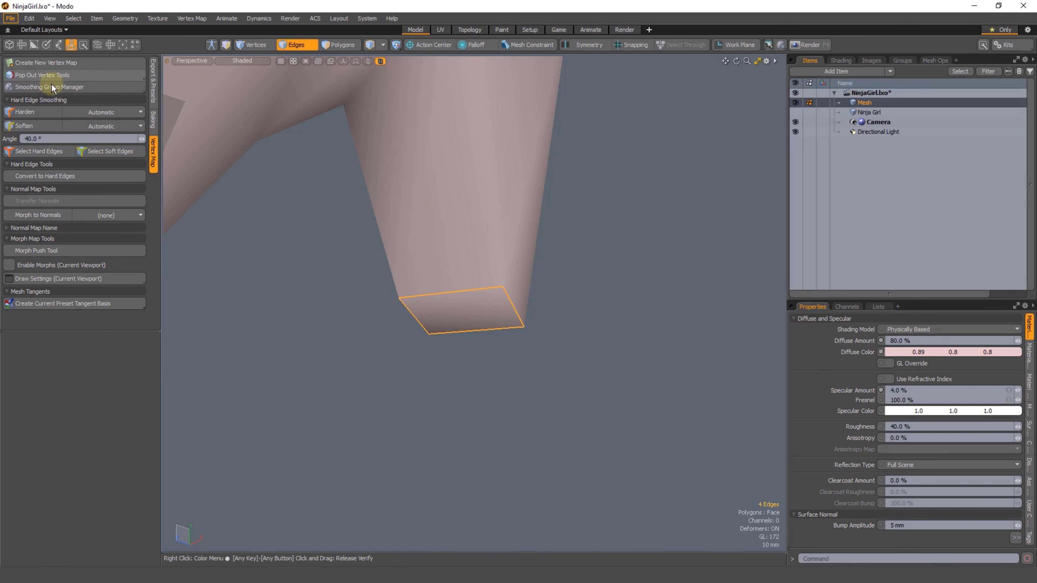
left_click(25, 113)
Step: Detach the heel-bottom polygons of the soft-shaded boot and move them straight down, away from the heel
left_click(454, 366)
mouse_move(454, 366)
left_mouse_down("ctrl+alt")
mouse_move(579, 312)
mouse_move(510, 339)
mouse_move(571, 266)
left_mouse_up("ctrl+alt")
left_click_drag(571, 266, 497, 324, "alt+shift")
scroll(532, 261, "up", 2)
key("3")
mouse_move(536, 244)
left_mouse_down()
mouse_move(527, 251)
mouse_move(535, 245)
mouse_move(572, 316)
left_mouse_up()
key("y")
key("space")
key("1")
Step: Select the corner vertices of the detached heel cap and the four around the open heel end, and clear the selection
right_click_drag(570, 314, 645, 342)
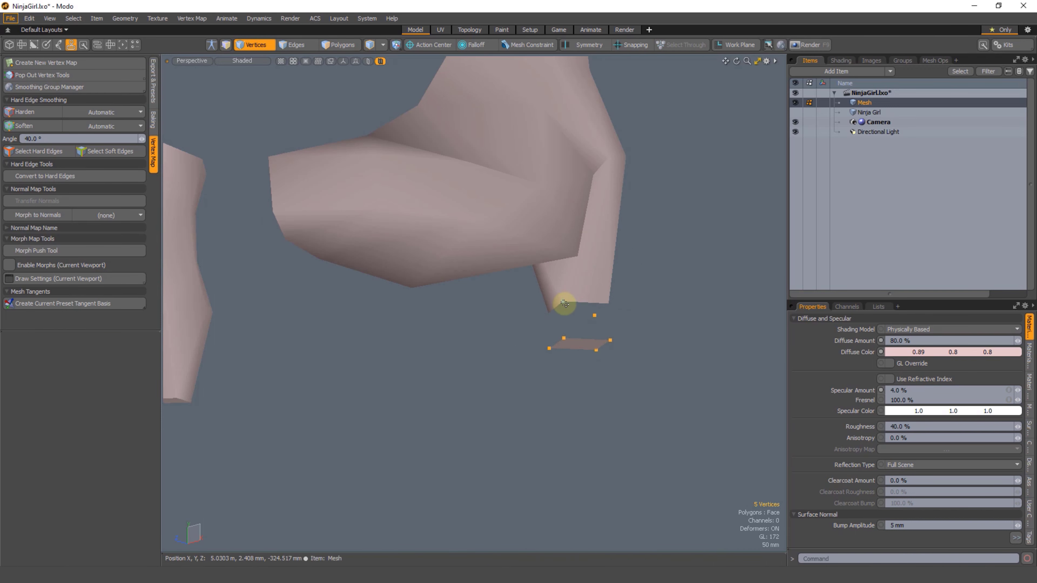
right_click_drag(628, 295, 624, 294, "shift")
left_click_drag(594, 354, 537, 323, "alt+shift")
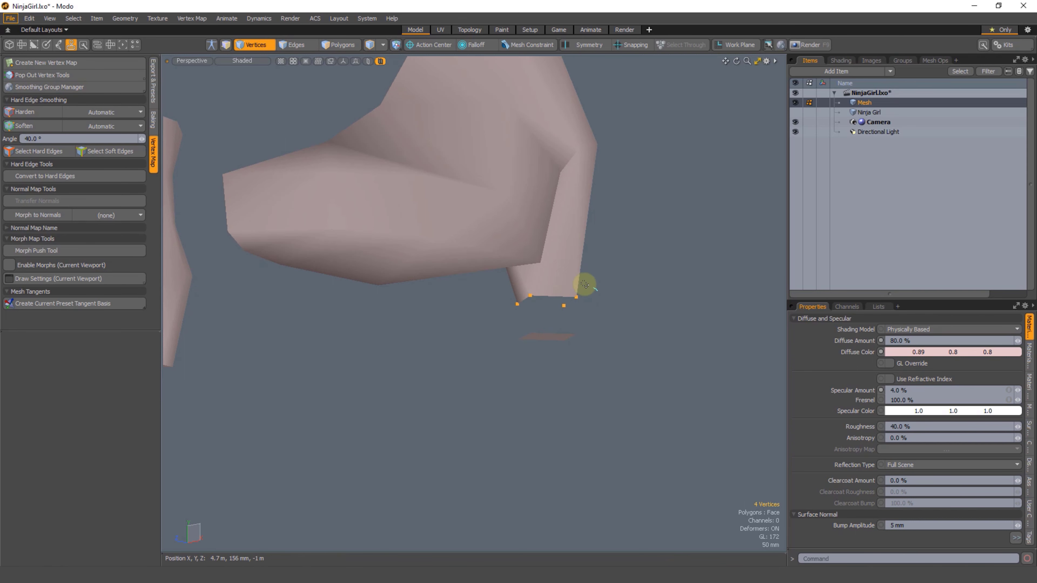
left_click(249, 370)
left_click_drag(245, 371, 335, 347, "alt+shift")
left_click(643, 330)
left_click_drag(642, 330, 618, 329, "alt")
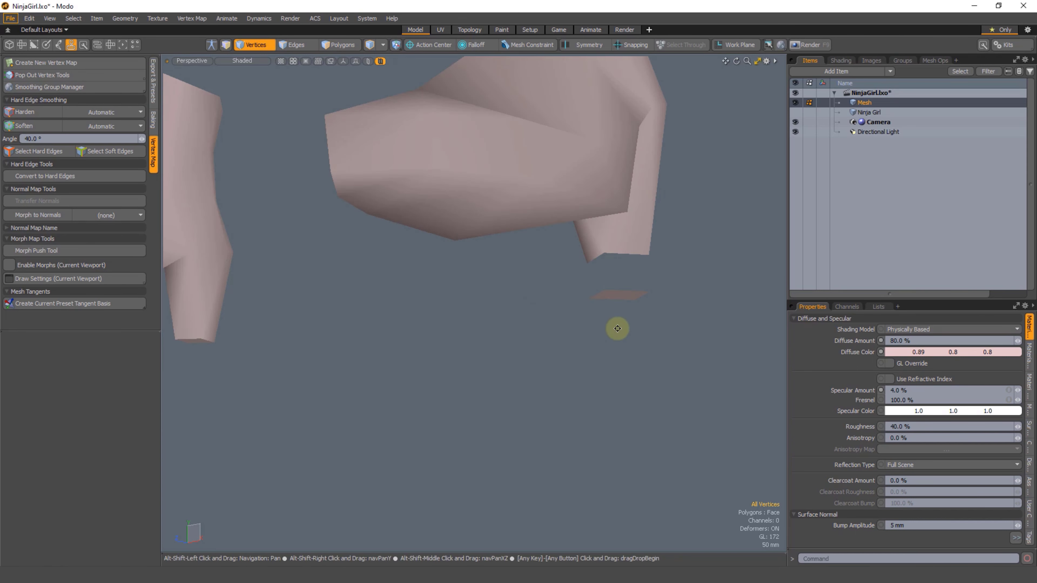
right_click_drag(665, 250, 632, 241)
Step: Select the two heel-bottom polygons of the hard-edged boot and show them in the UV layout
left_click_drag(423, 359, 549, 327, "alt+shift")
key("3")
mouse_move(327, 301)
right_mouse_down()
mouse_move(279, 335)
mouse_move(337, 330)
right_mouse_up()
scroll(405, 374, "down", 2)
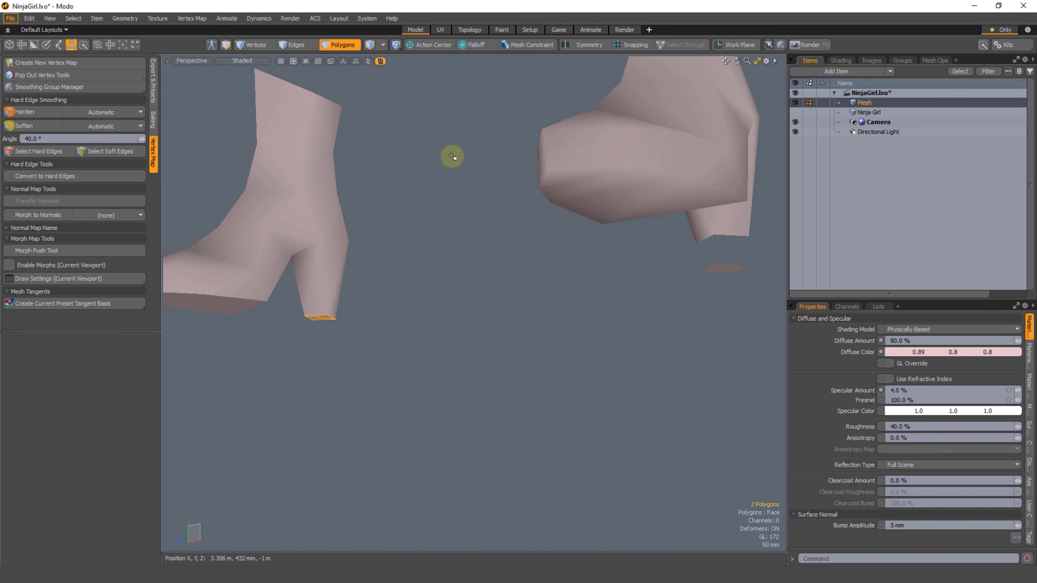
left_click(440, 30)
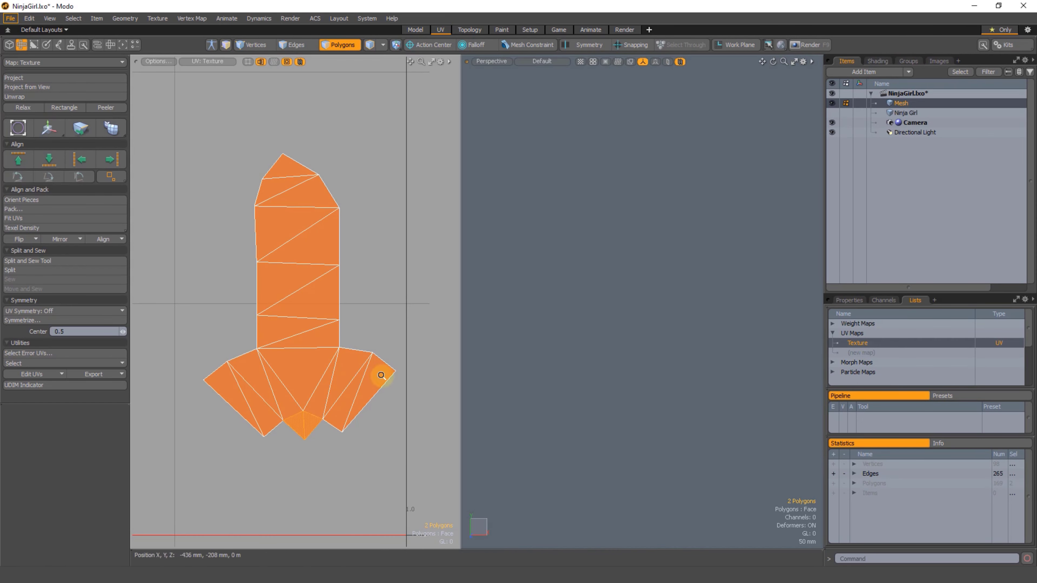
scroll(339, 314, "down", 3)
Step: Select all polygons of the boot's sole island in the UV map
left_click_drag(338, 314, 331, 295, "alt")
scroll(301, 254, "up", 1)
double_click(317, 319)
scroll(318, 359, "down", 4)
scroll(310, 322, "up", 5)
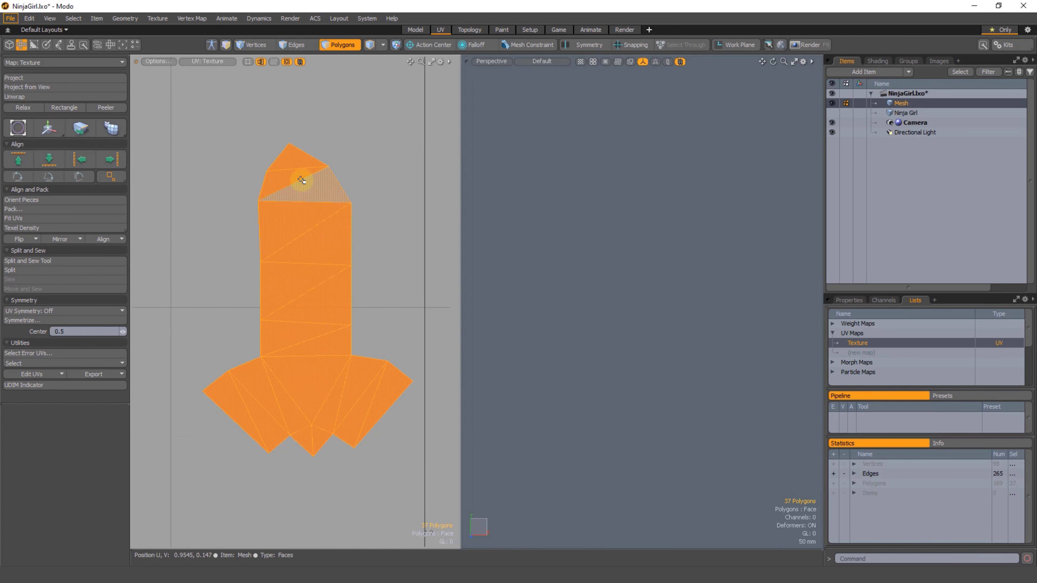
left_click_drag(294, 155, 359, 243, "alt")
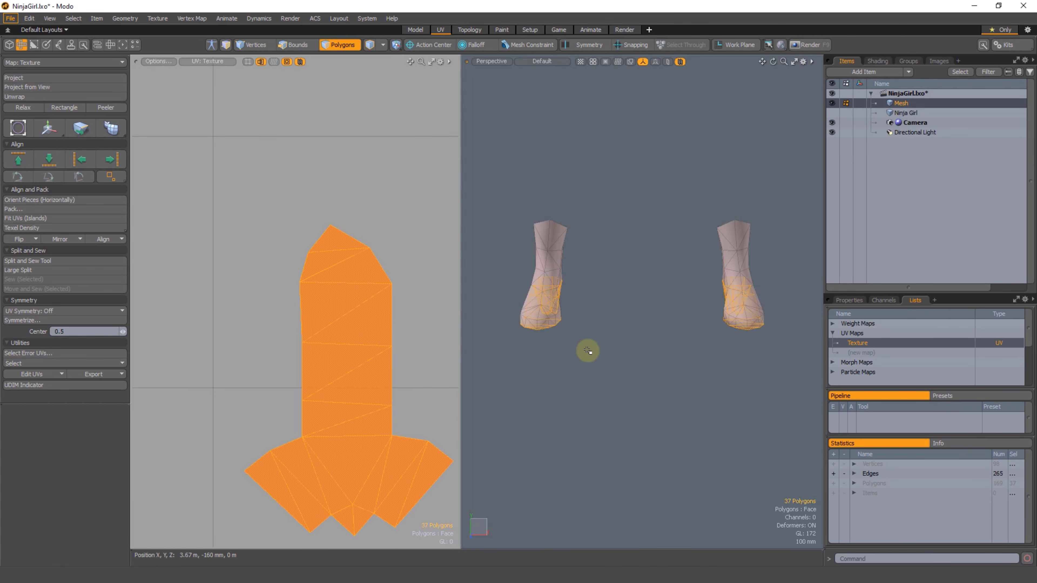
Step: Extend the selection to the whole hard-edged boot and isolate the soft-shaded boot instead
key("bracketright")
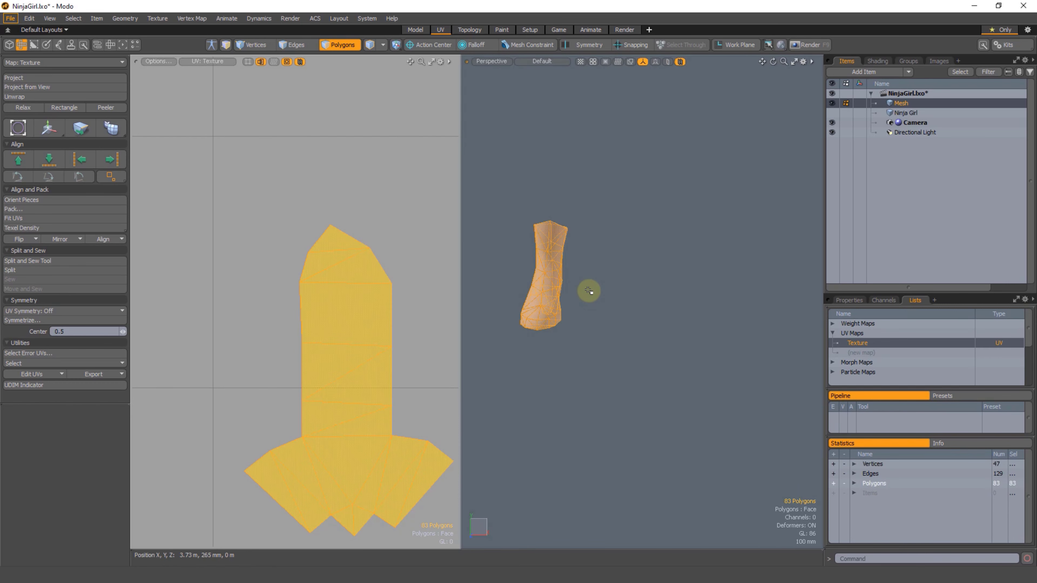
mouse_move(702, 295)
right_mouse_down()
mouse_move(832, 294)
mouse_move(748, 290)
right_mouse_up()
key("shift+h")
left_click(695, 338)
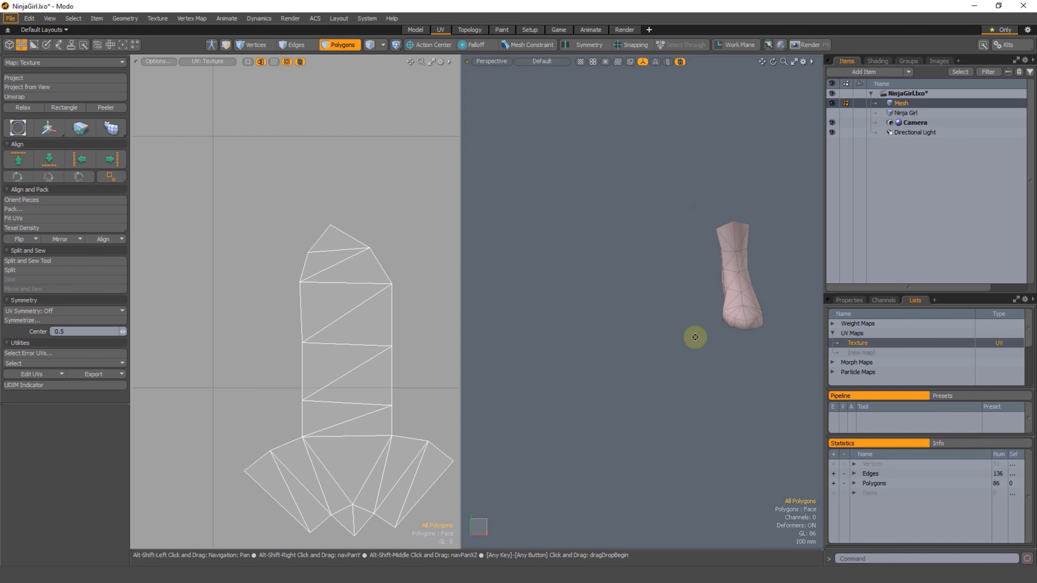
Step: Select the three vertices of the tip triangle on the soft-shaded boot's UV island
left_click_drag(694, 338, 571, 302, "alt+shift")
left_click_drag(348, 309, 283, 245, "alt")
scroll(283, 245, "up", 1)
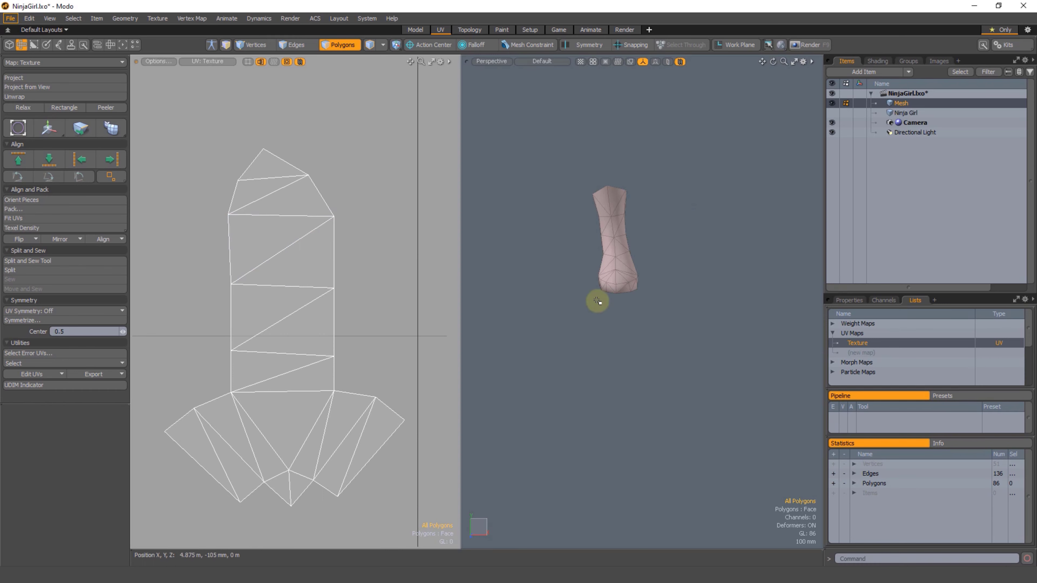
left_click_drag(275, 192, 292, 225, "alt")
scroll(291, 224, "up", 4)
key("1")
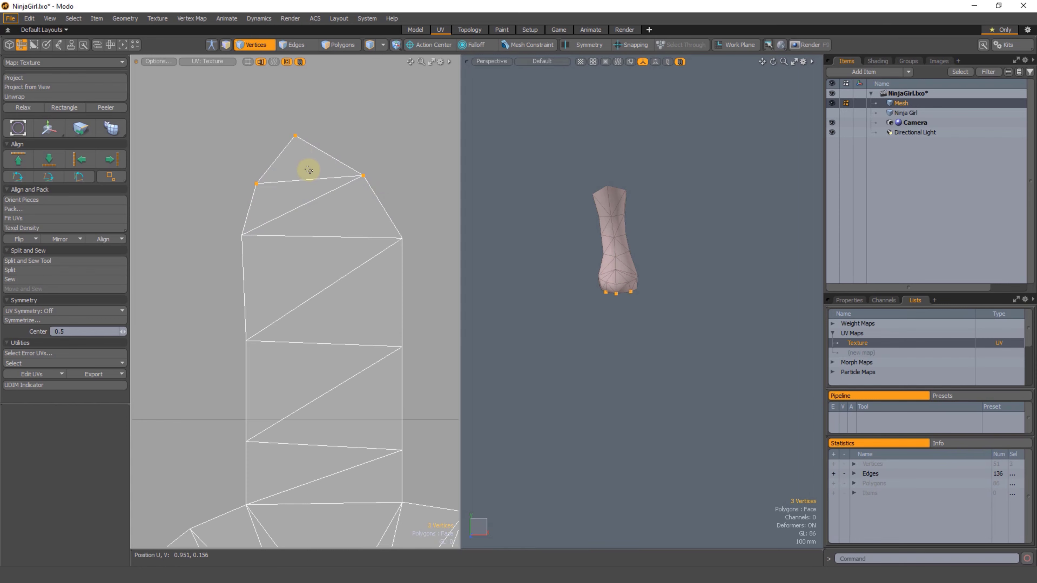
Step: Tear off the UV island's tip triangle and place it slightly above the rest of the island, leaving a narrow gap
key("3")
key("w")
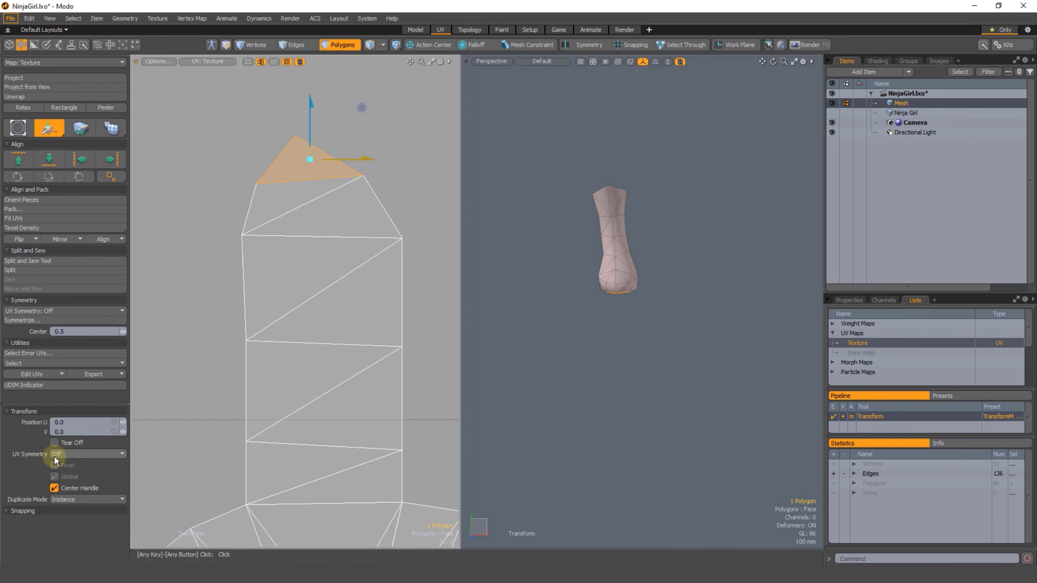
left_click_drag(313, 123, 314, 111)
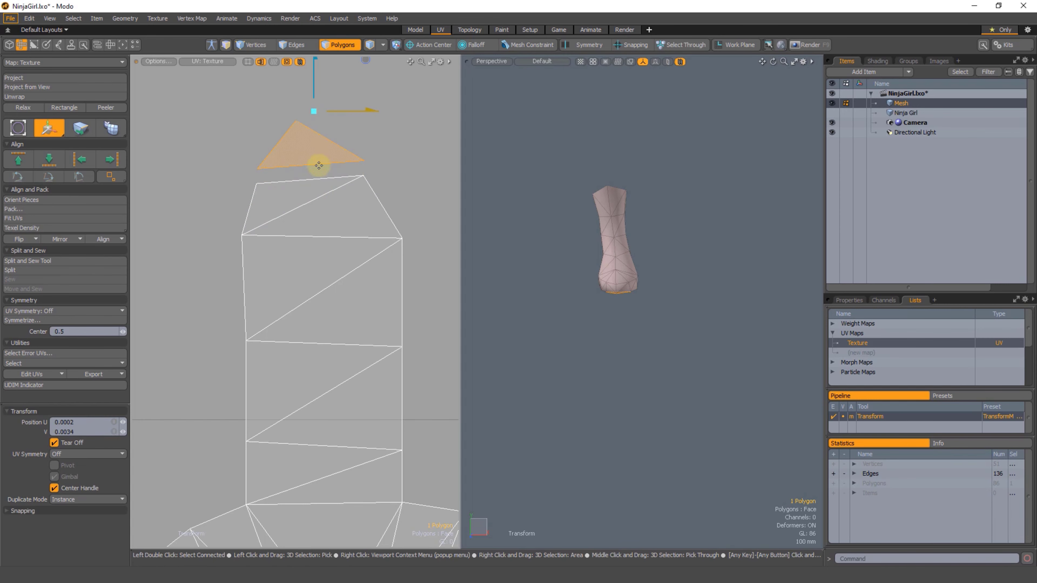
key("space")
left_click(399, 157)
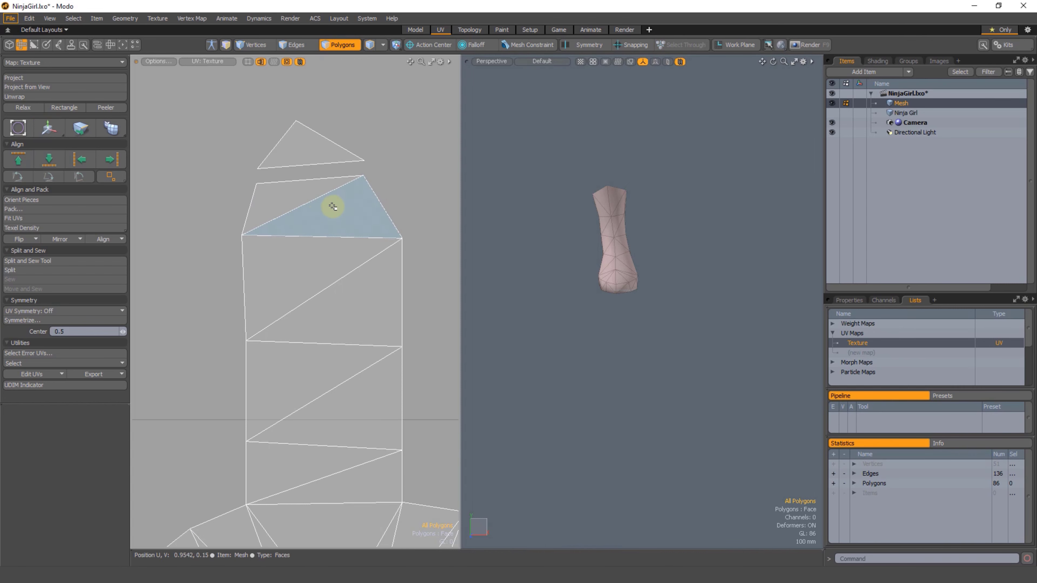
key("w")
key("space")
left_click(354, 140)
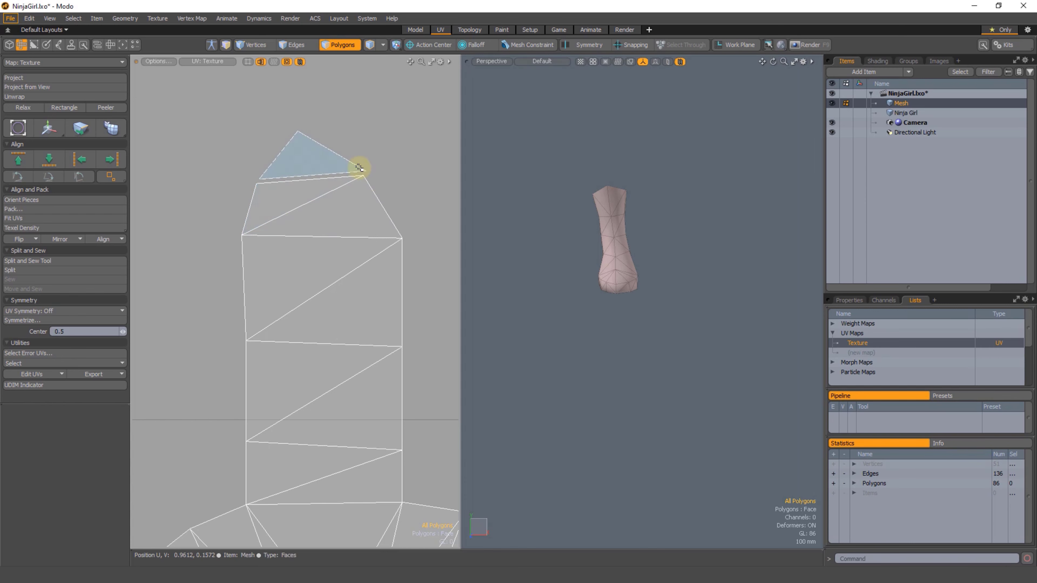
Step: Select the torn-off UV triangle's vertices together with their counterparts across the gap
scroll(260, 174, "up", 4)
key("1")
scroll(261, 187, "up", 3)
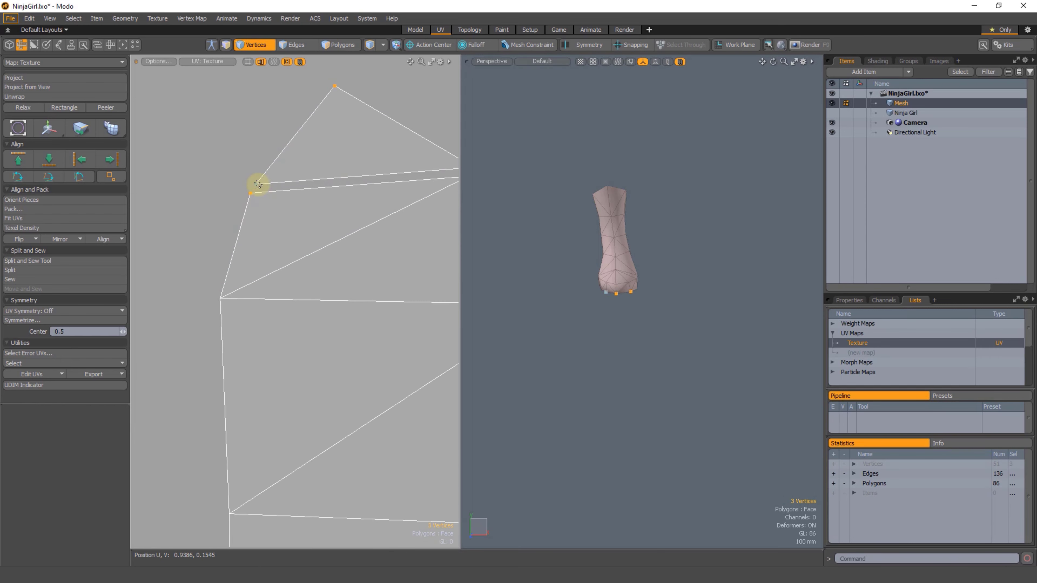
left_click_drag(255, 176, 222, 206, "alt+shift")
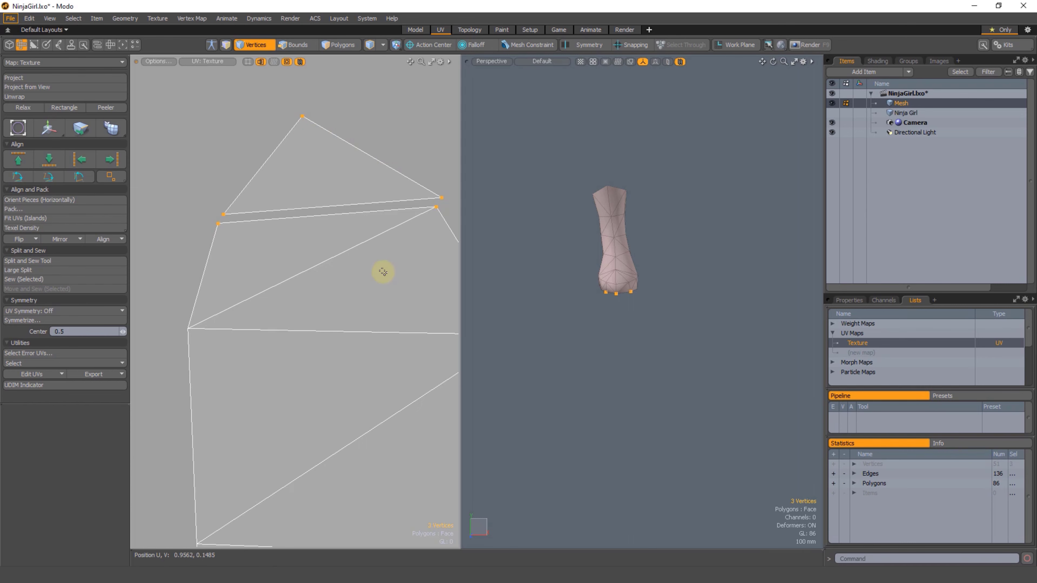
key("u")
key("shift+h")
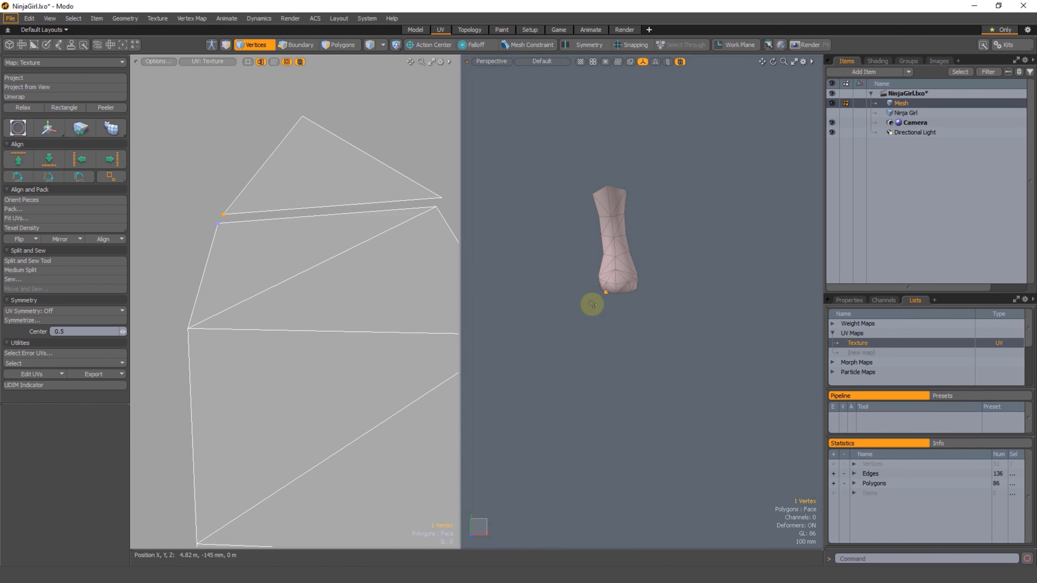
Step: Undo the tear-off and moves of the UV tip triangle
key("ctrl+z")
key("ctrl+z")
key("ctrl+z")
key("ctrl+z")
key("ctrl+z")
key("ctrl+z")
left_click_drag(318, 307, 321, 226, "ctrl+alt")
key("ctrl+z")
key("ctrl+z")
left_click_drag(308, 359, 268, 322, "ctrl+alt")
key("ctrl+z")
key("ctrl+z")
Step: Bring the whole character back into view and return to the Model layout
mouse_move(269, 322)
left_mouse_down("alt+shift")
mouse_move(307, 295)
mouse_move(241, 275)
mouse_move(306, 293)
mouse_move(281, 286)
left_mouse_up("alt+shift")
left_click_drag(282, 286, 298, 286, "alt+shift")
mouse_move(633, 288)
left_mouse_down("alt")
mouse_move(575, 290)
mouse_move(620, 283)
left_mouse_up("alt")
mouse_move(743, 168)
right_mouse_down()
mouse_move(666, 307)
mouse_move(725, 268)
right_mouse_up()
left_click_drag(596, 302, 549, 260, "ctrl+alt")
left_click_drag(572, 264, 616, 363, "alt+shift")
left_click_drag(604, 262, 656, 334, "alt")
key("2")
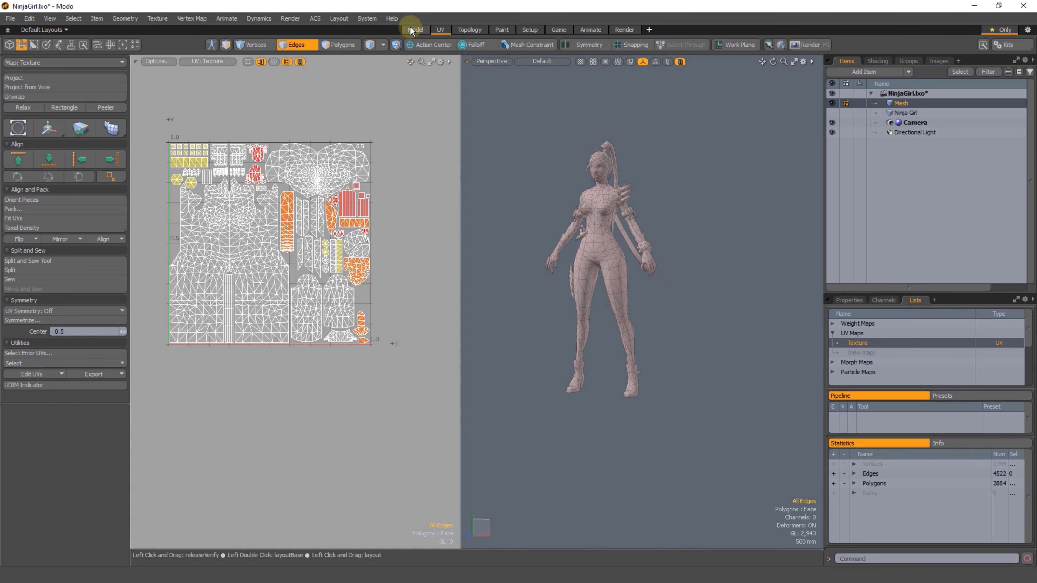
left_click(415, 30)
left_click_drag(528, 322, 537, 391, "ctrl+alt")
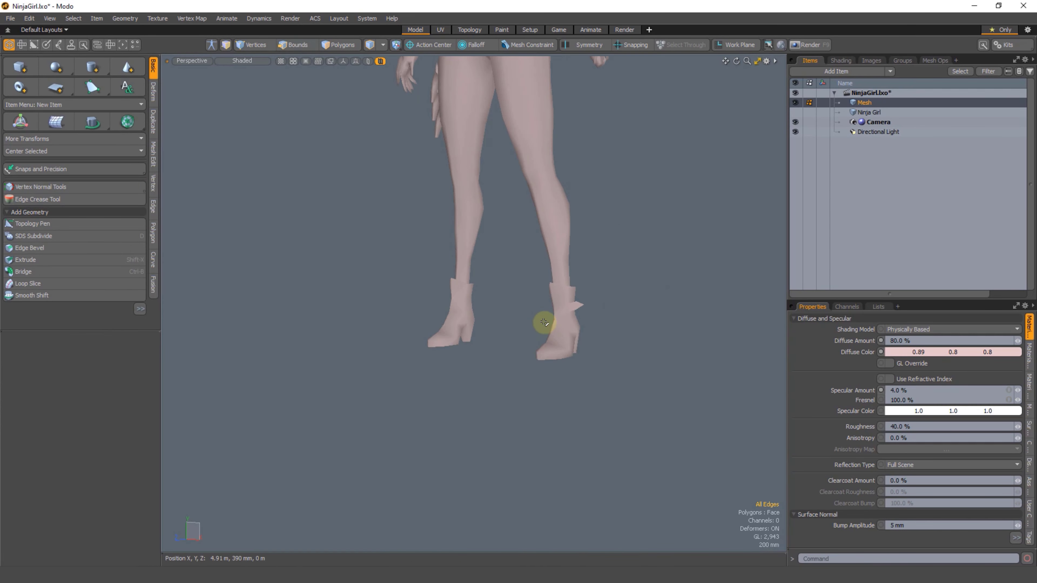
key("2")
scroll(539, 341, "down", 5)
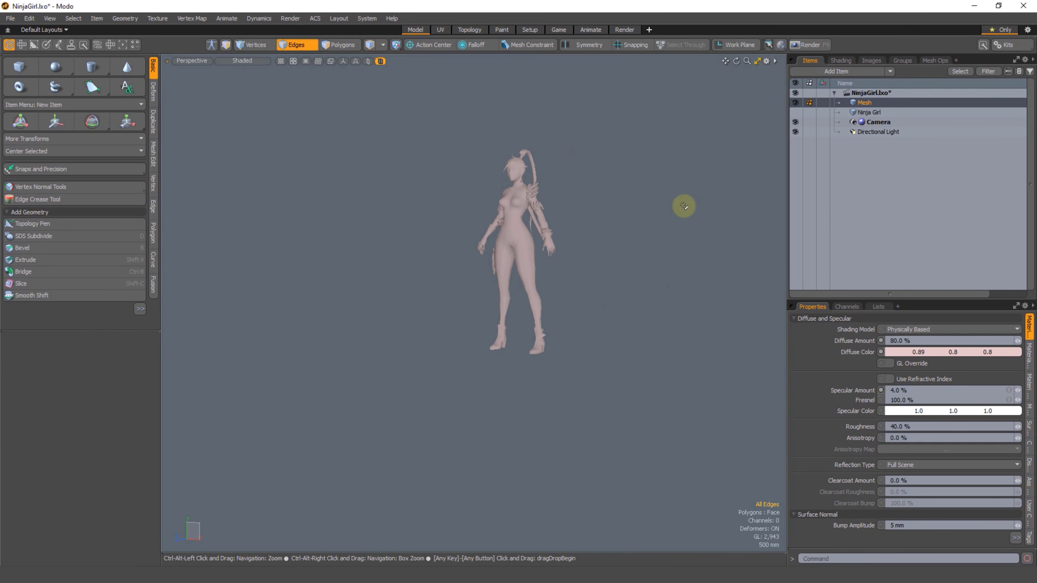
Step: Remove the Mesh item from the scene and display the Ninja Girl mesh
left_click(1022, 103)
left_click(873, 103)
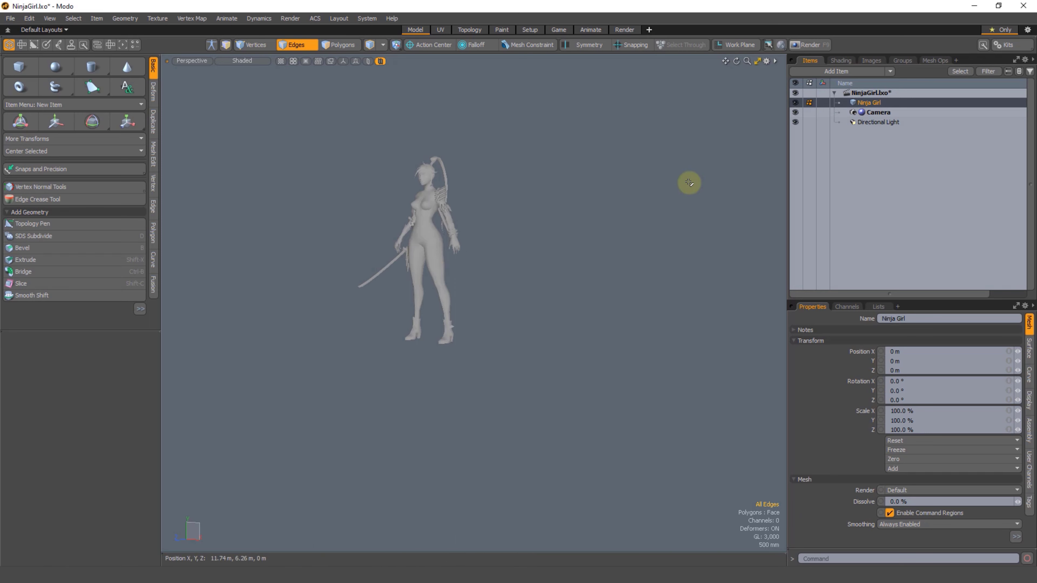
scroll(514, 273, "up", 2)
scroll(495, 332, "up", 2)
left_click_drag(433, 296, 519, 359, "alt+shift")
scroll(505, 352, "up", 2)
scroll(516, 332, "down", 2)
key("ctrl+s")
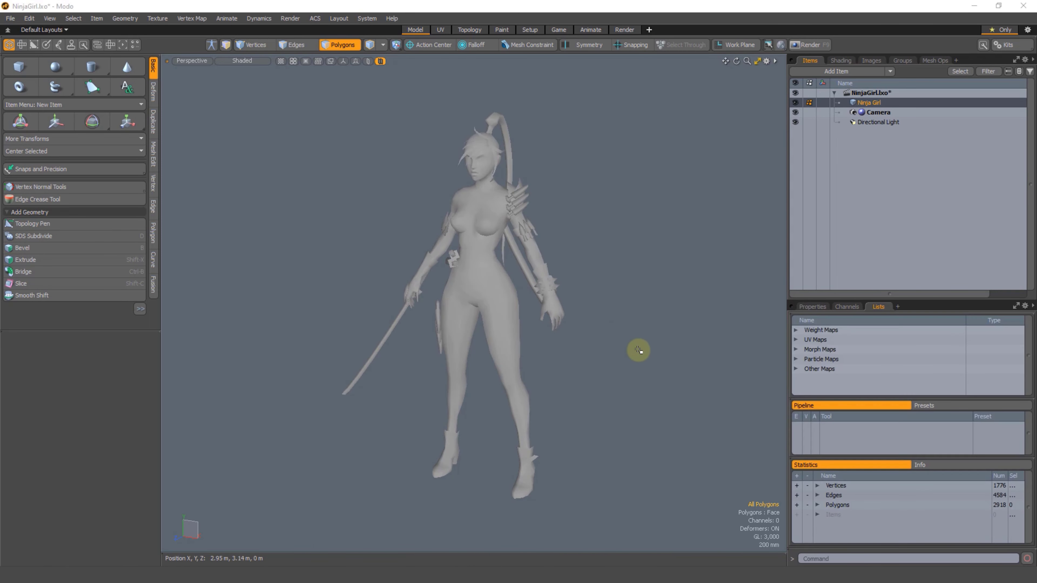
Step: Bring up the vertex map tools and select all hard edges on the Ninja Girl mesh
left_click_drag(512, 311, 535, 316, "alt")
scroll(534, 315, "up", 1)
left_click_drag(862, 298, 821, 264)
left_click_drag(513, 283, 507, 297, "alt+shift")
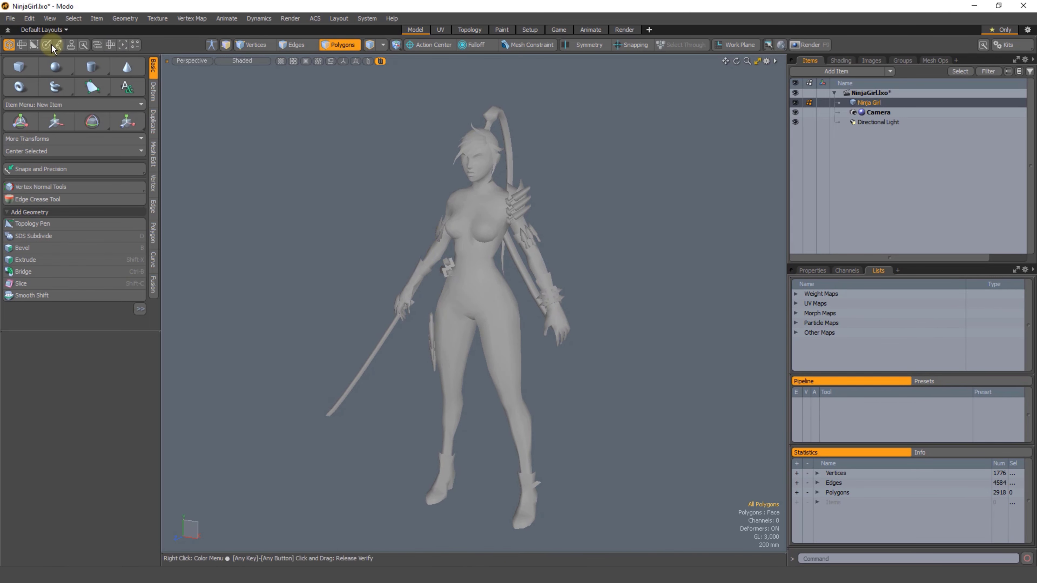
left_click(71, 44)
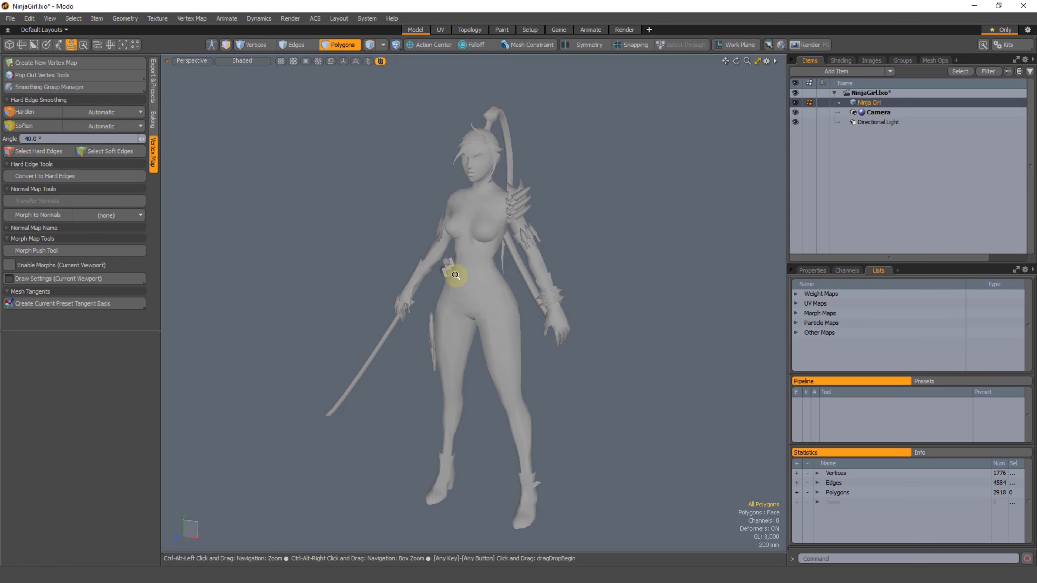
scroll(456, 276, "up", 1)
left_click_drag(456, 276, 450, 270, "alt+shift")
left_click_drag(316, 194, 316, 186, "alt+shift")
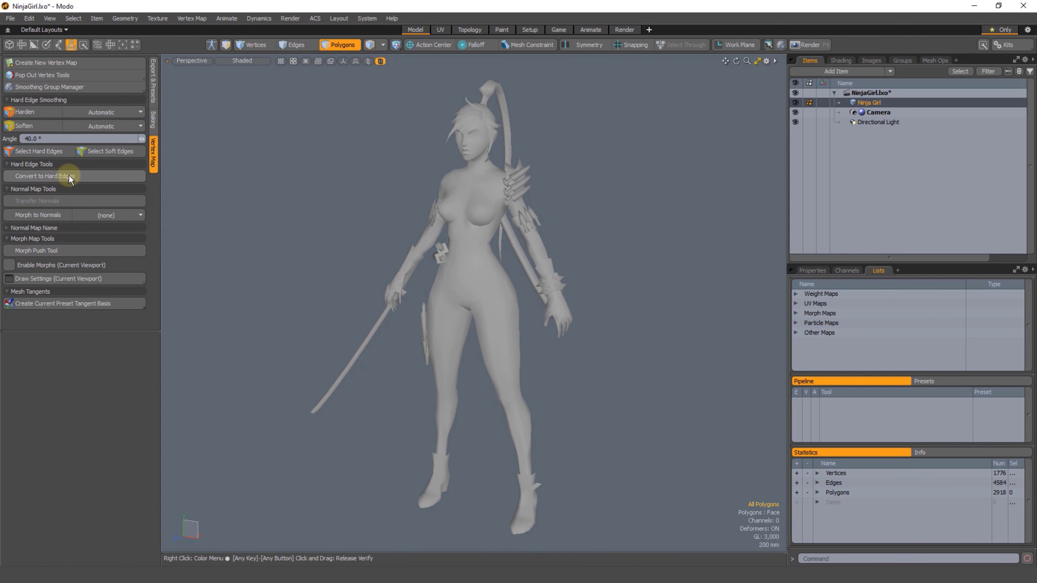
left_click(35, 152)
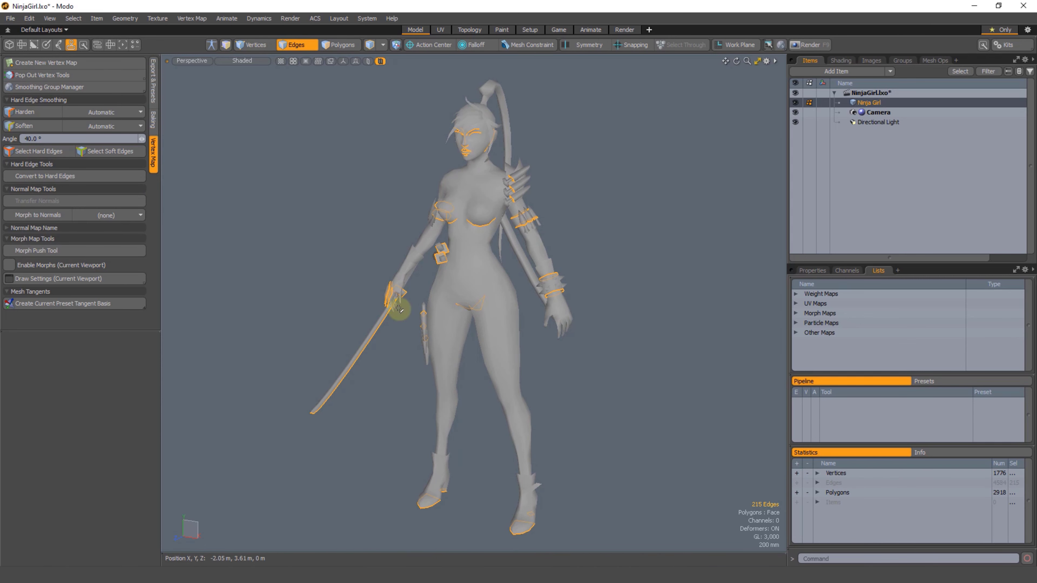
Step: Examine the selected hard edges around the character's pelvis from close up
scroll(480, 297, "up", 3)
left_click_drag(440, 319, 481, 215, "alt")
scroll(487, 302, "up", 4)
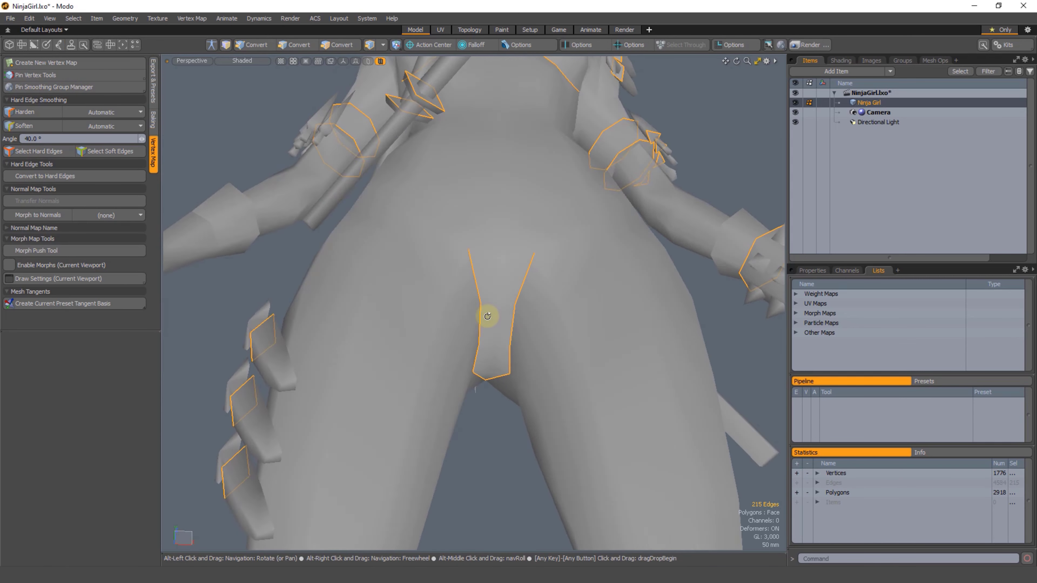
left_click_drag(487, 316, 556, 296, "alt")
left_click_drag(491, 301, 422, 328, "alt")
scroll(518, 322, "down", 5)
scroll(500, 261, "down", 2)
Step: Clear the edge selection and bring the whole character back into view
left_click(296, 294)
left_click_drag(297, 294, 453, 261, "alt")
scroll(359, 272, "down", 6)
scroll(459, 327, "down", 3)
scroll(458, 260, "down", 3)
left_click_drag(459, 354, 449, 281, "alt+shift")
scroll(459, 260, "down", 1)
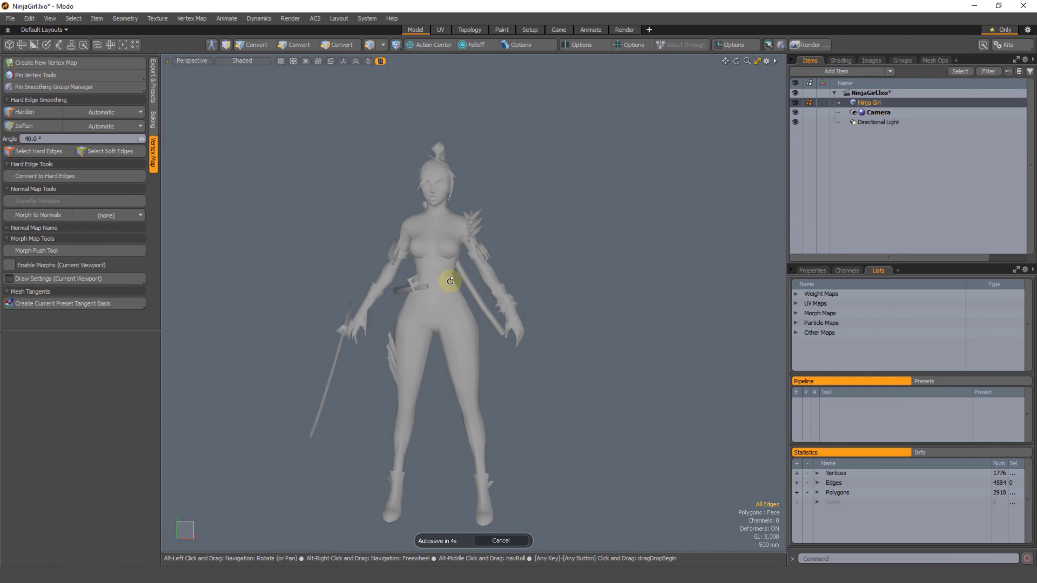
scroll(454, 333, "down", 1)
left_click_drag(454, 333, 450, 312, "alt+shift")
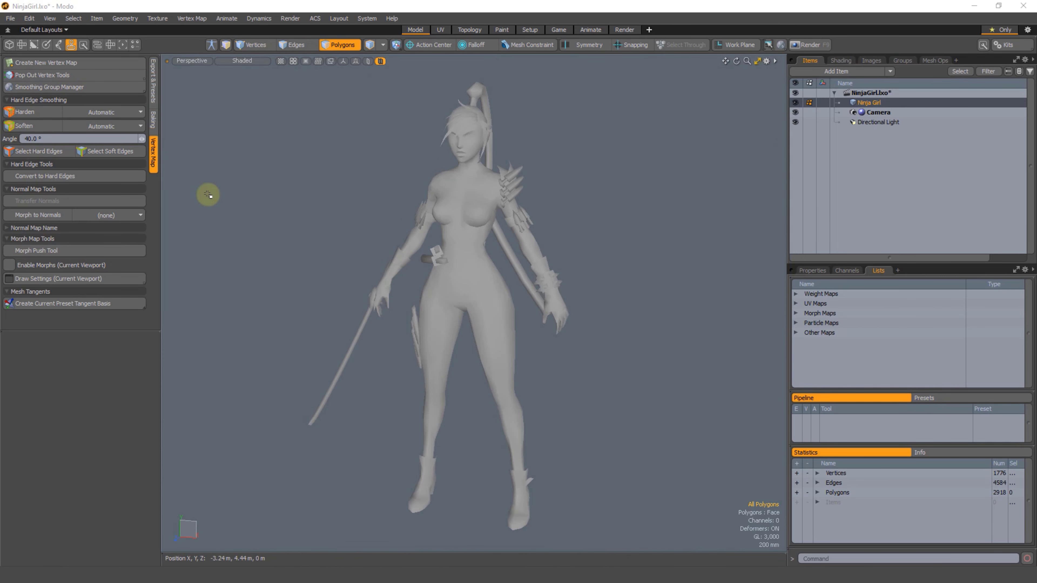
Step: Select the mesh's hard edges again and examine where they run across the face, chest, arms and sword
left_click(33, 151)
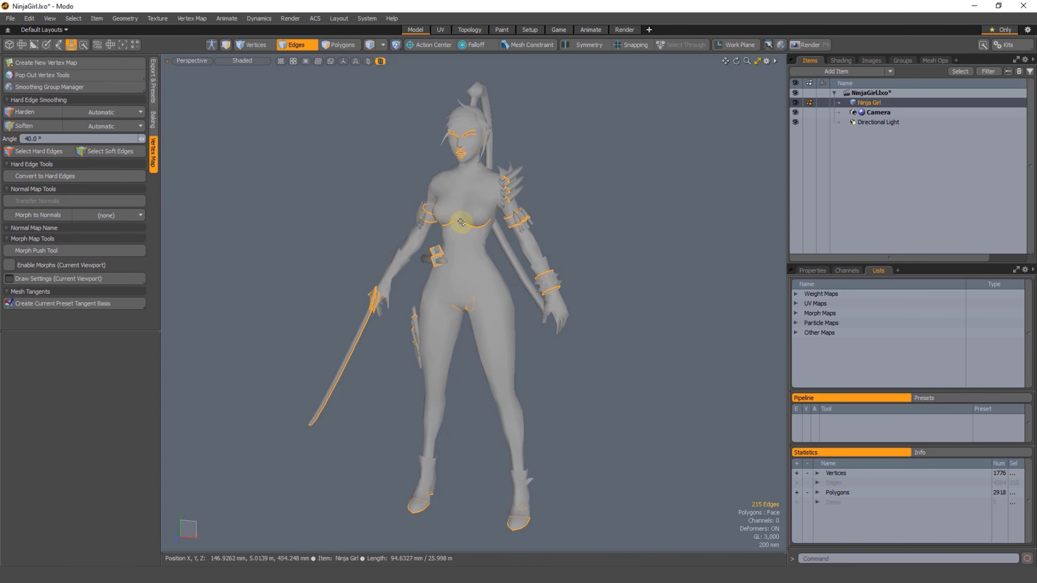
scroll(452, 220, "up", 2)
left_click_drag(432, 231, 442, 250, "alt+shift")
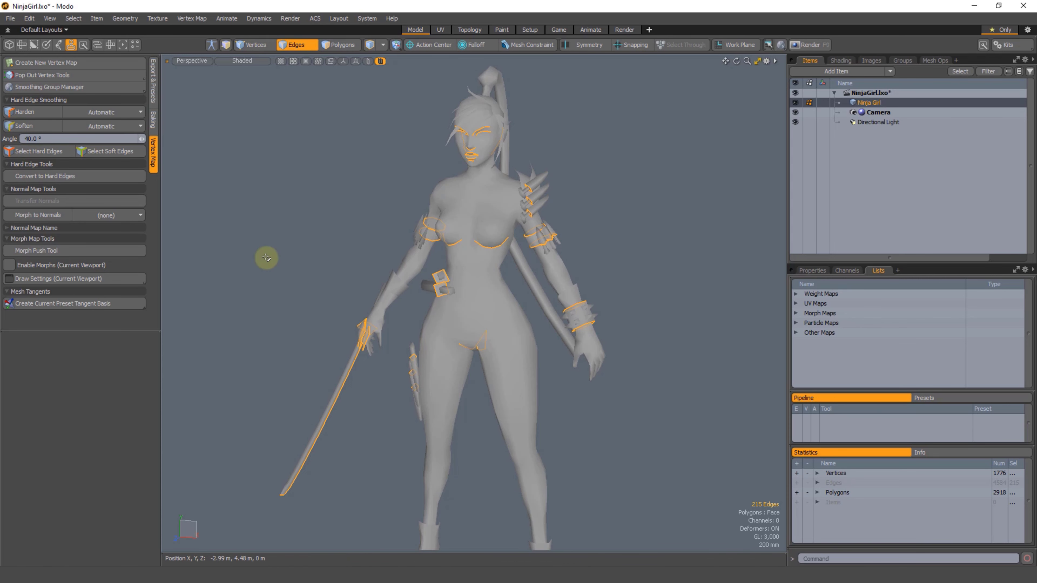
left_click_drag(392, 292, 440, 282, "alt")
left_click_drag(447, 125, 448, 133, "alt+shift")
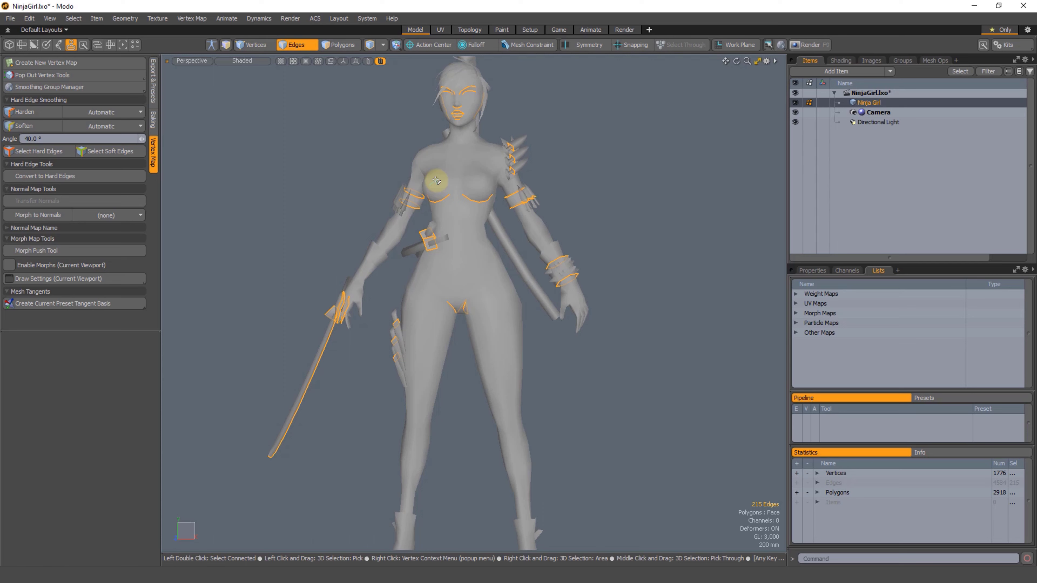
left_click_drag(469, 379, 509, 299, "alt+shift")
Step: In polygon mode, select the full band of polygons around the character's left upper thigh
key("3")
left_click_drag(470, 351, 465, 352, "alt")
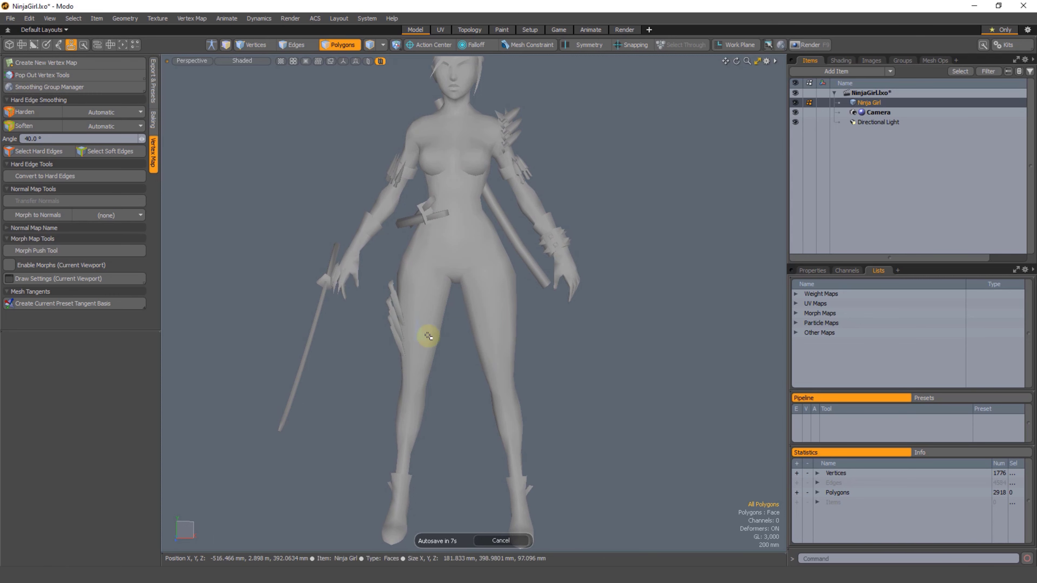
left_click_drag(470, 353, 420, 326, "ctrl+alt")
left_click_drag(498, 308, 516, 315, "shift")
left_click_drag(516, 321, 277, 325, "alt")
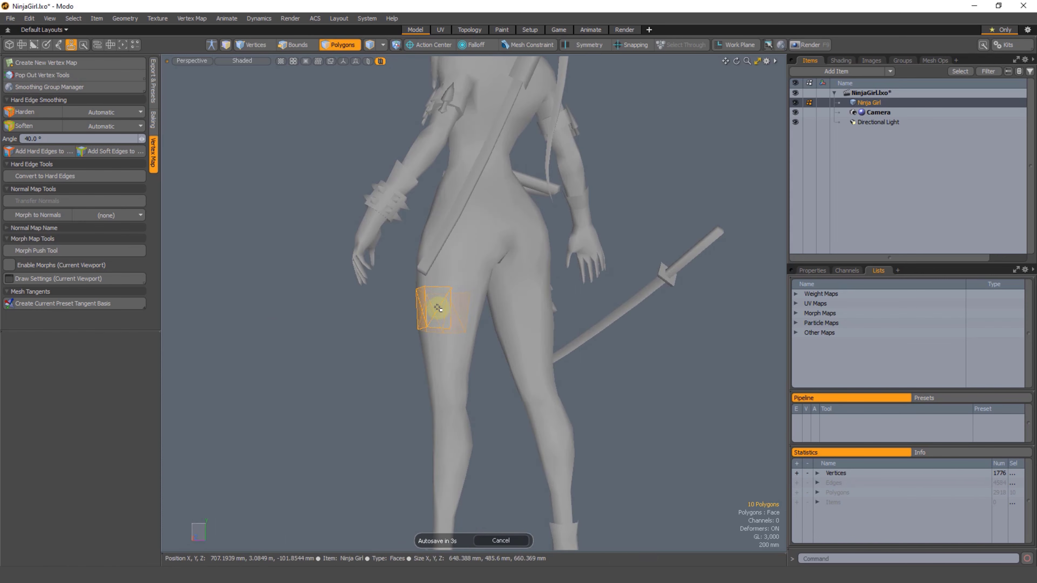
left_click_drag(438, 307, 460, 313, "shift")
left_click_drag(467, 325, 314, 333, "alt")
mouse_move(467, 318)
left_mouse_down("shift")
mouse_move(483, 312)
mouse_move(261, 329)
left_mouse_up("shift")
mouse_move(543, 345)
left_mouse_down("alt")
mouse_move(430, 353)
mouse_move(460, 349)
mouse_move(477, 371)
mouse_move(479, 356)
left_mouse_up("alt")
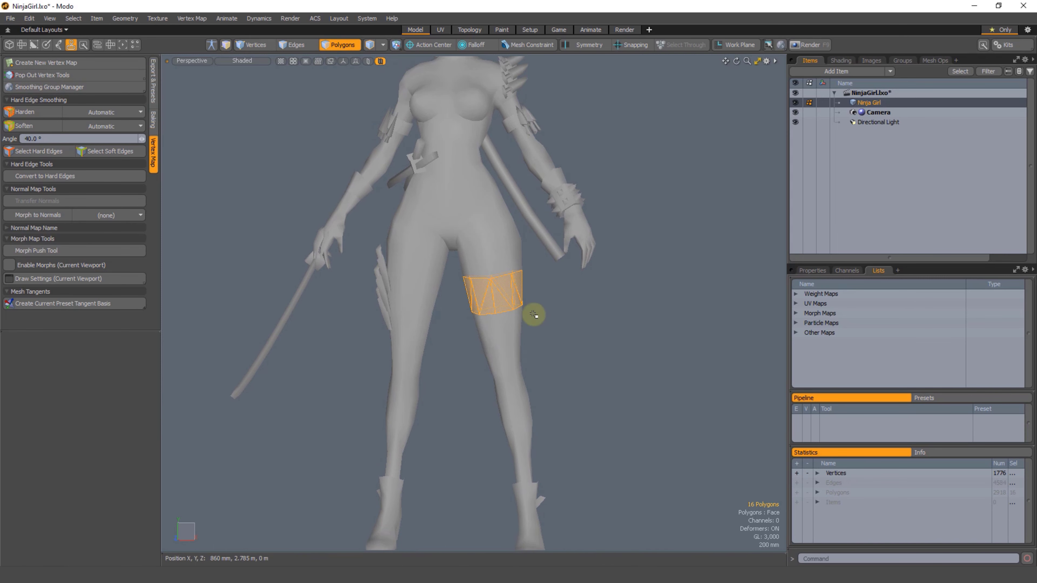
mouse_move(510, 291)
left_mouse_down("alt")
mouse_move(451, 329)
mouse_move(474, 287)
mouse_move(331, 308)
mouse_move(455, 298)
mouse_move(395, 307)
left_mouse_up("alt")
left_click_drag(440, 291, 470, 297, "shift")
left_click_drag(476, 314, 263, 303, "alt")
mouse_move(487, 296)
left_mouse_down("shift")
mouse_move(511, 297)
mouse_move(470, 338)
mouse_move(459, 311)
left_mouse_up("shift")
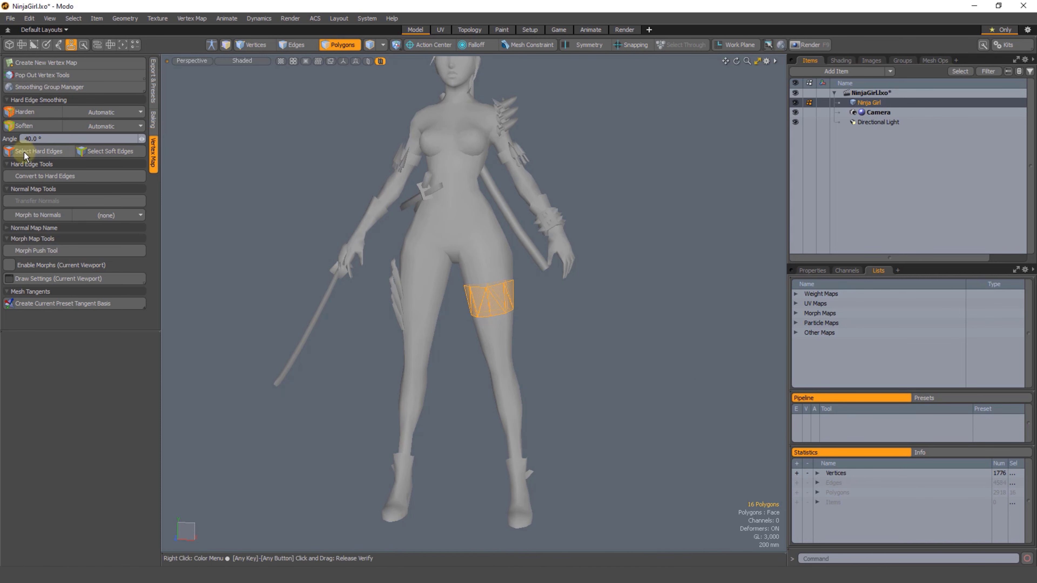
Step: Select the hard edges for comparison and return to polygon mode with the thigh band selected
left_click(39, 151)
left_click_drag(456, 220, 517, 150, "alt")
left_click_drag(463, 272, 408, 217, "alt")
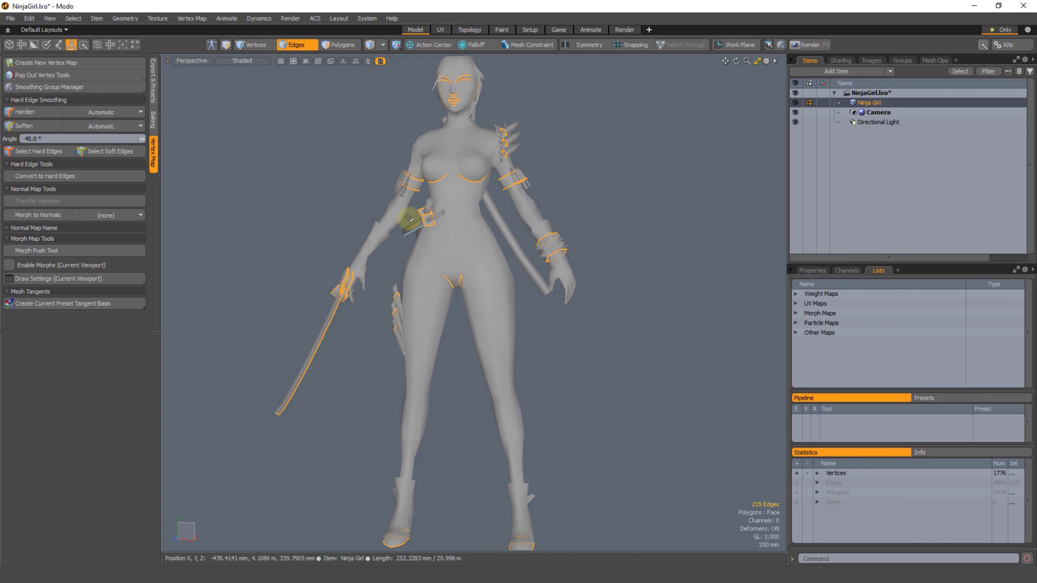
key("3")
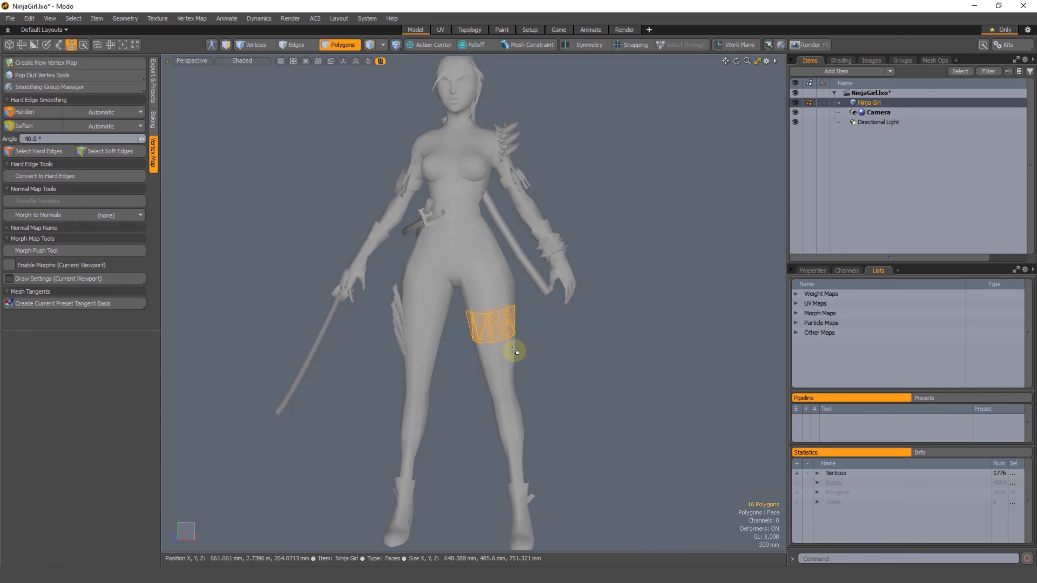
Step: Save the selected thigh polygons to a selection set named Leg Polygon Loop, using Add mode
left_click_drag(481, 340, 499, 382, "alt")
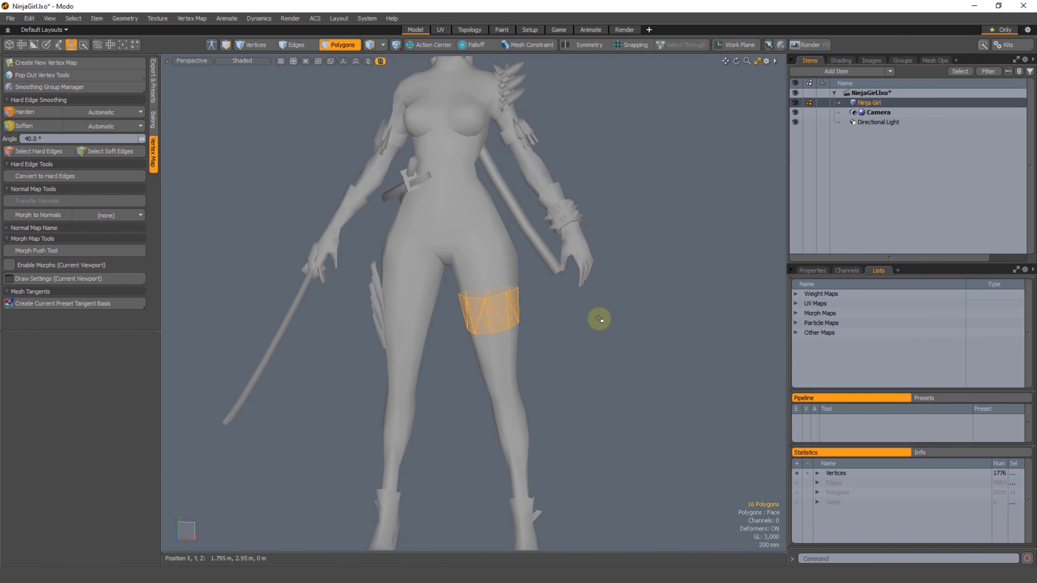
left_click_drag(462, 329, 486, 322, "alt")
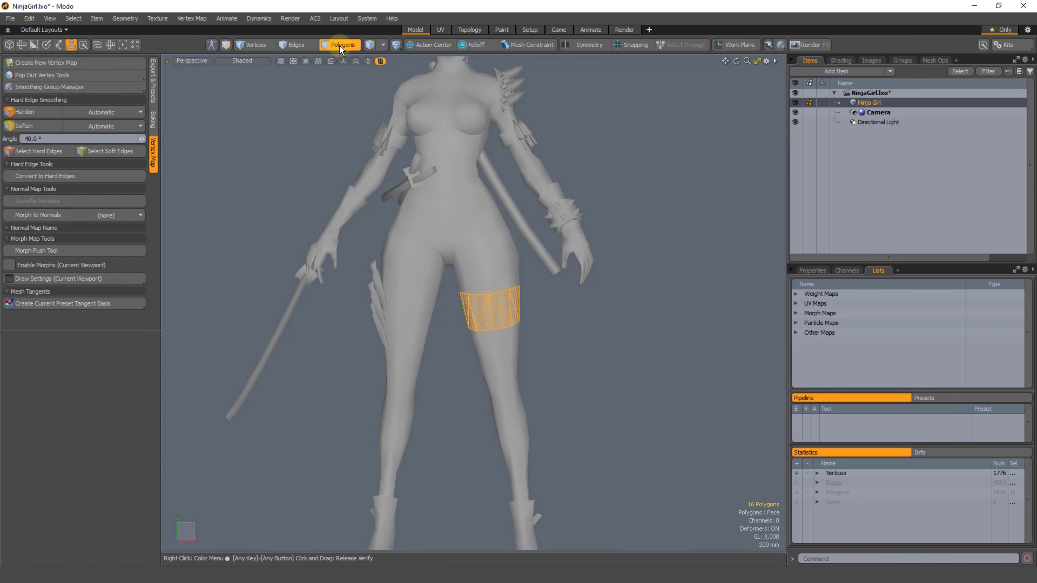
right_click(596, 354)
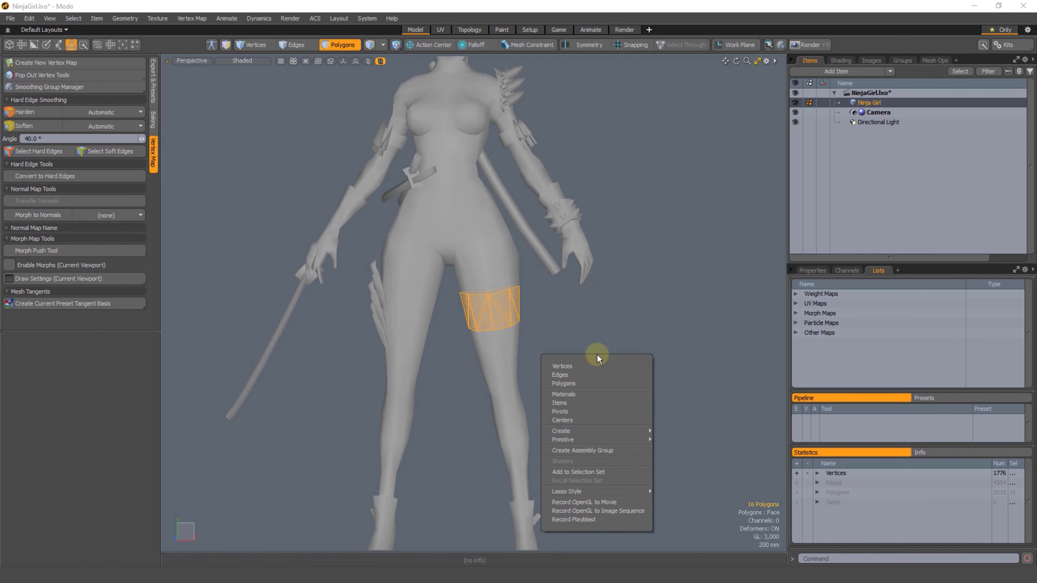
left_click(590, 472)
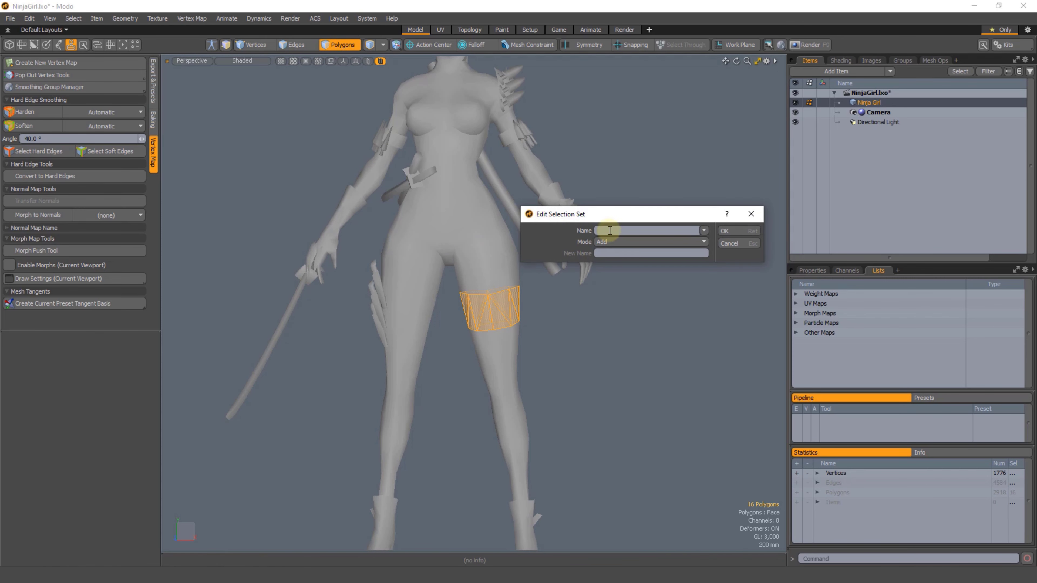
left_click_drag(616, 215, 608, 221)
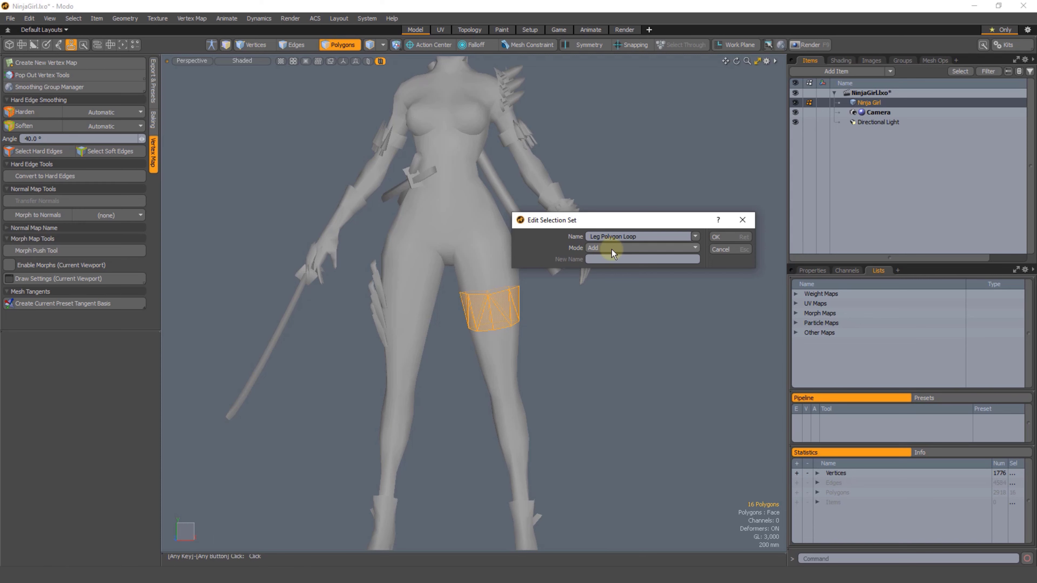
left_click(716, 237)
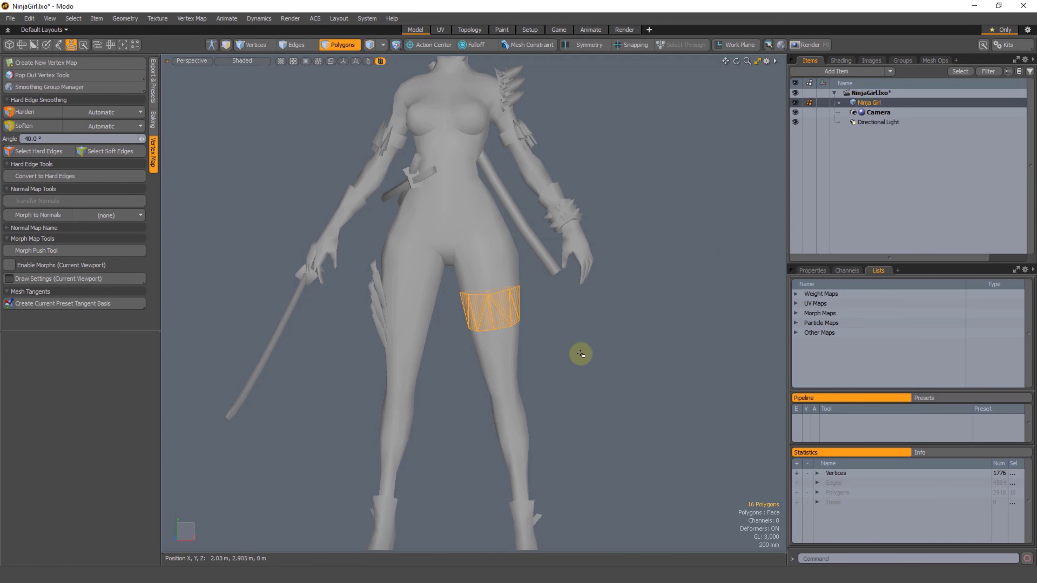
Step: Deselect the thigh polygons and look over the character's torso and legs
left_click(628, 323)
mouse_move(431, 234)
left_mouse_down("alt")
mouse_move(399, 374)
mouse_move(447, 347)
left_mouse_up("alt")
scroll(446, 347, "up", 5)
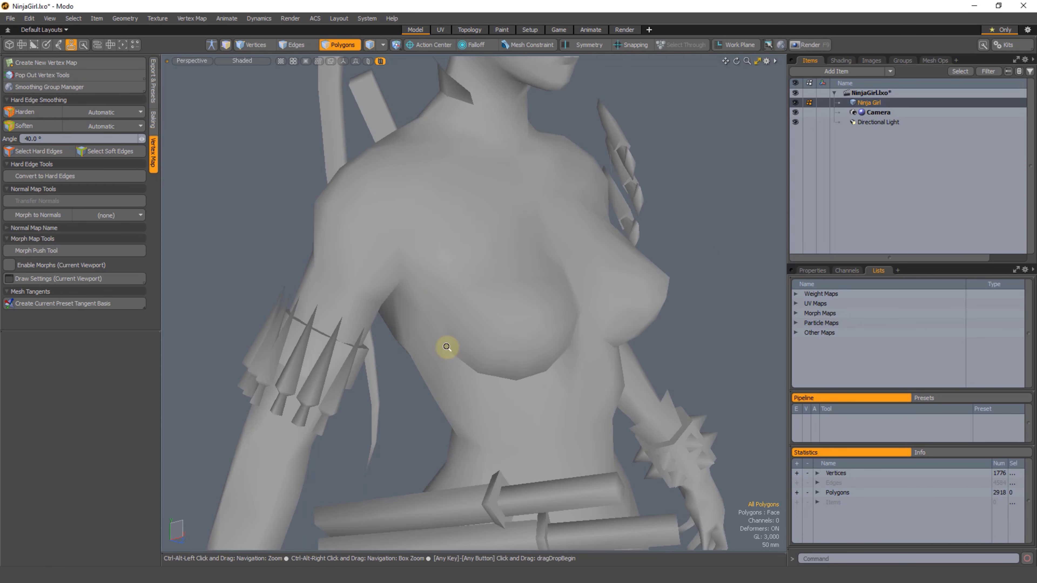
mouse_move(417, 200)
middle_mouse_down()
mouse_move(287, 241)
mouse_move(388, 245)
middle_mouse_up()
mouse_move(417, 294)
left_mouse_down("alt")
mouse_move(466, 312)
mouse_move(412, 263)
left_mouse_up("alt")
left_click(302, 289)
scroll(534, 352, "down", 5)
left_click_drag(535, 352, 557, 132, "alt")
left_click_drag(436, 355, 509, 297, "alt+shift")
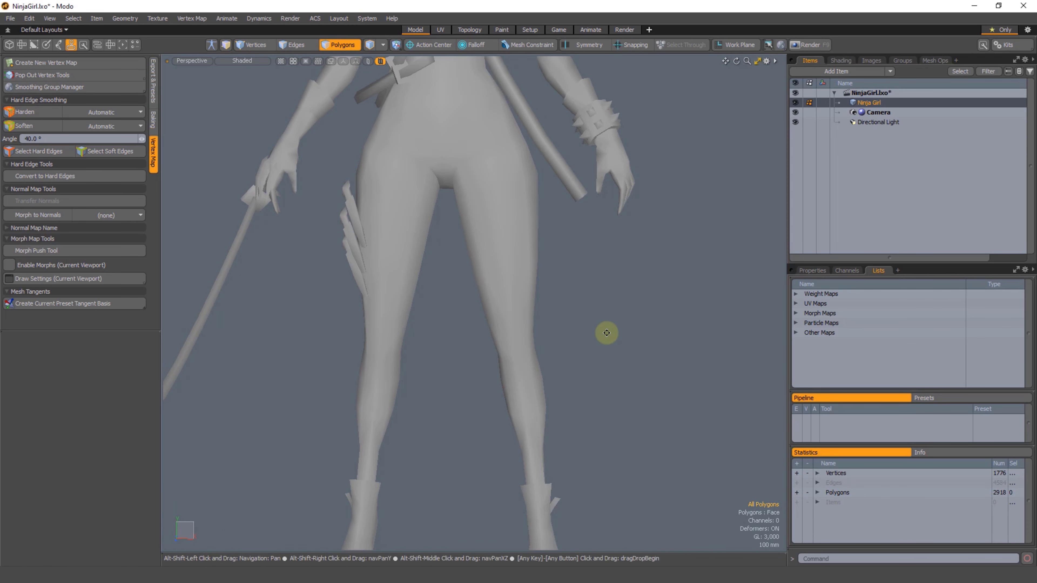
left_click_drag(610, 321, 574, 314, "alt+shift")
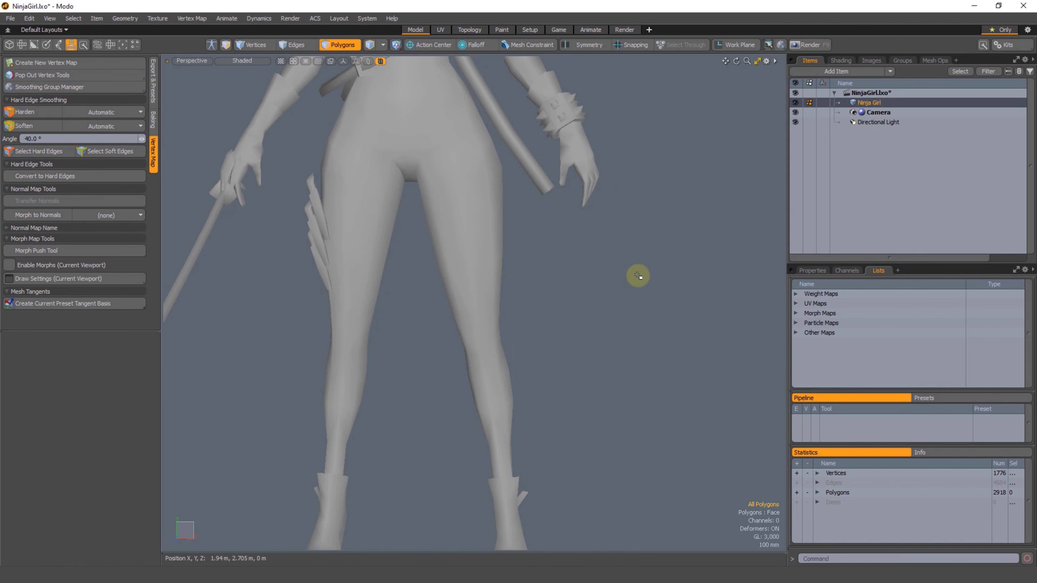
Step: Recall the Leg Polygon Loop selection set in Select mode
right_click(637, 275)
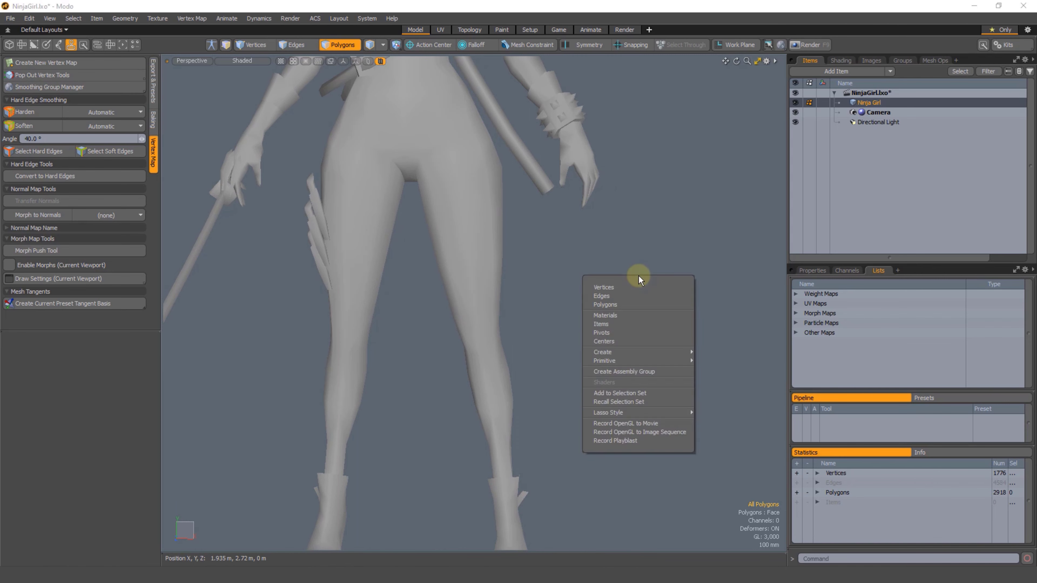
left_click(644, 402)
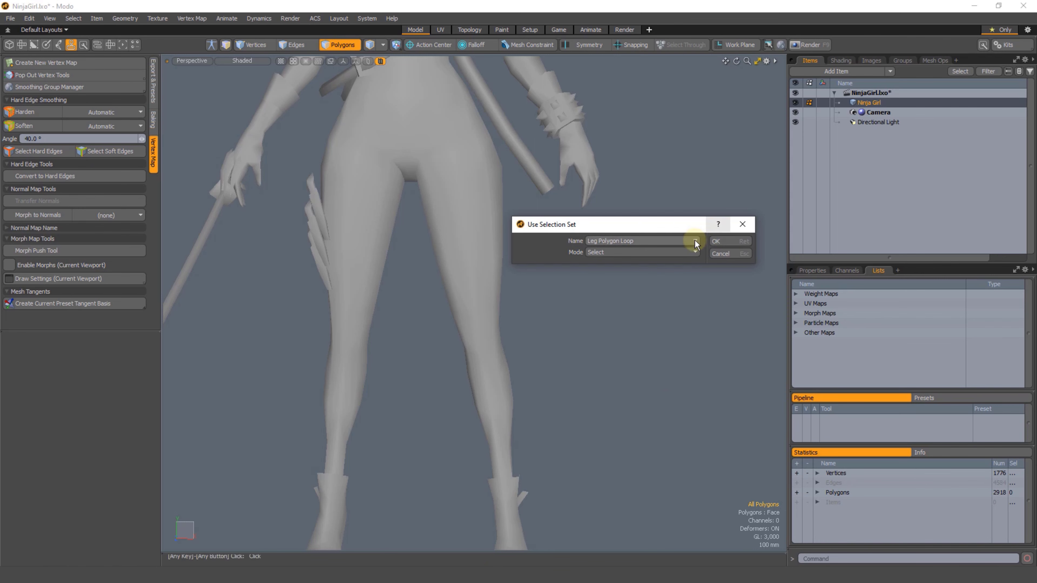
left_click(695, 240)
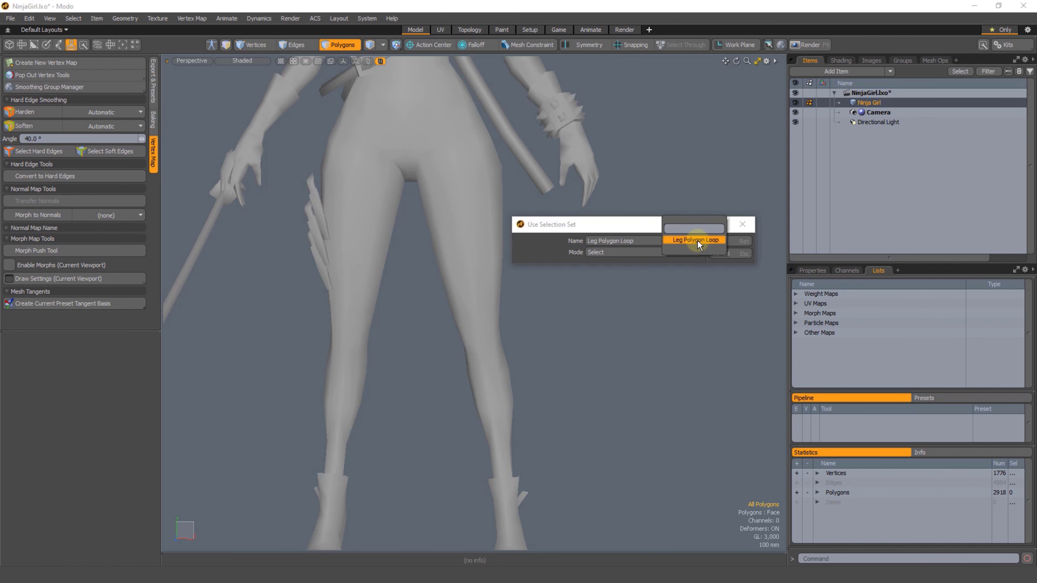
left_click(693, 240)
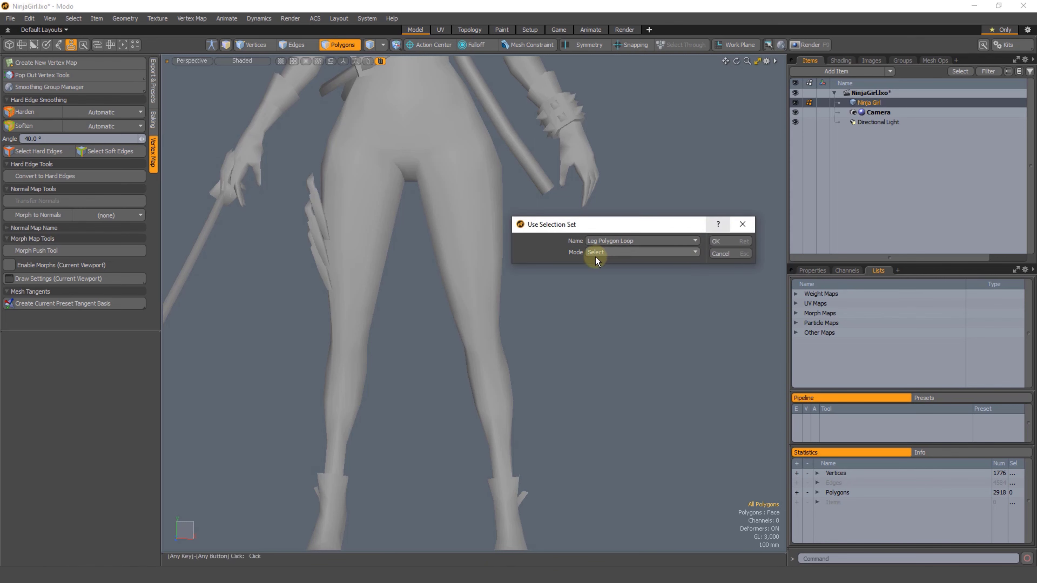
left_click(601, 253)
left_click(613, 251)
left_click(617, 251)
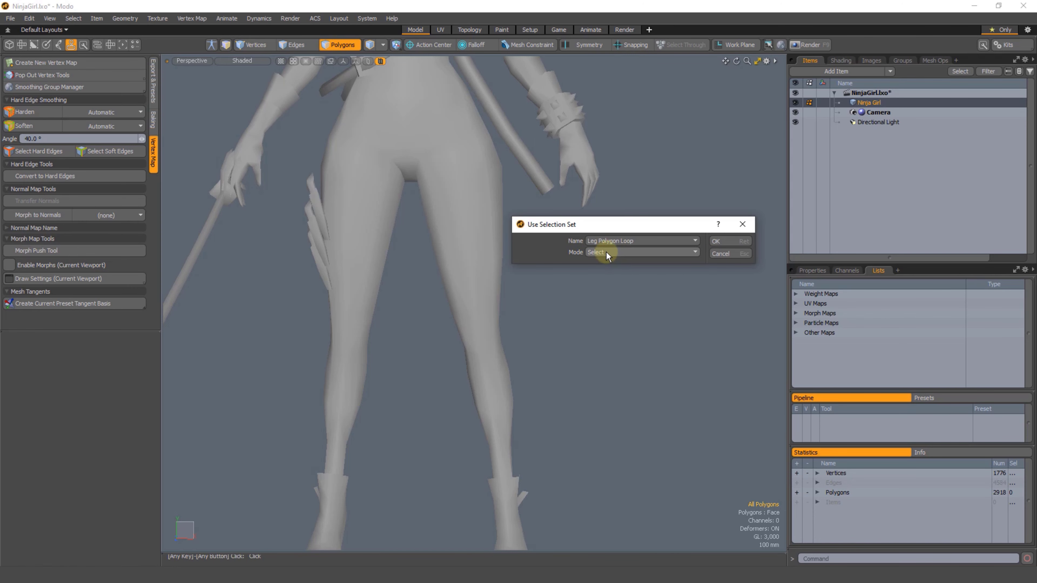
left_click(717, 242)
Step: Switch to vertex mode and select the mesh's hard edges from there
left_click_drag(477, 274, 446, 305, "alt")
key("1")
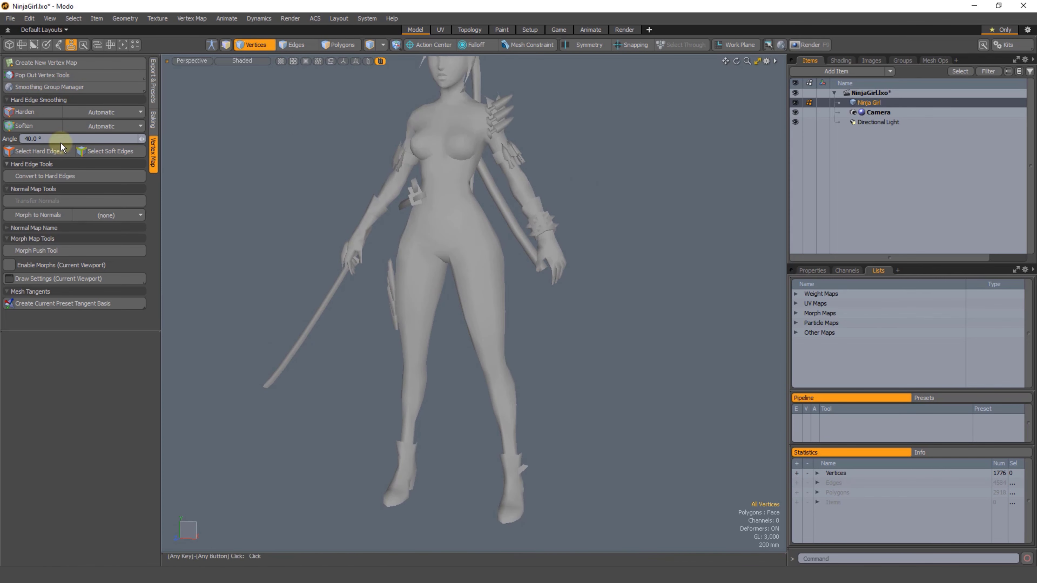
left_click(23, 151)
left_click_drag(331, 217, 336, 204, "alt")
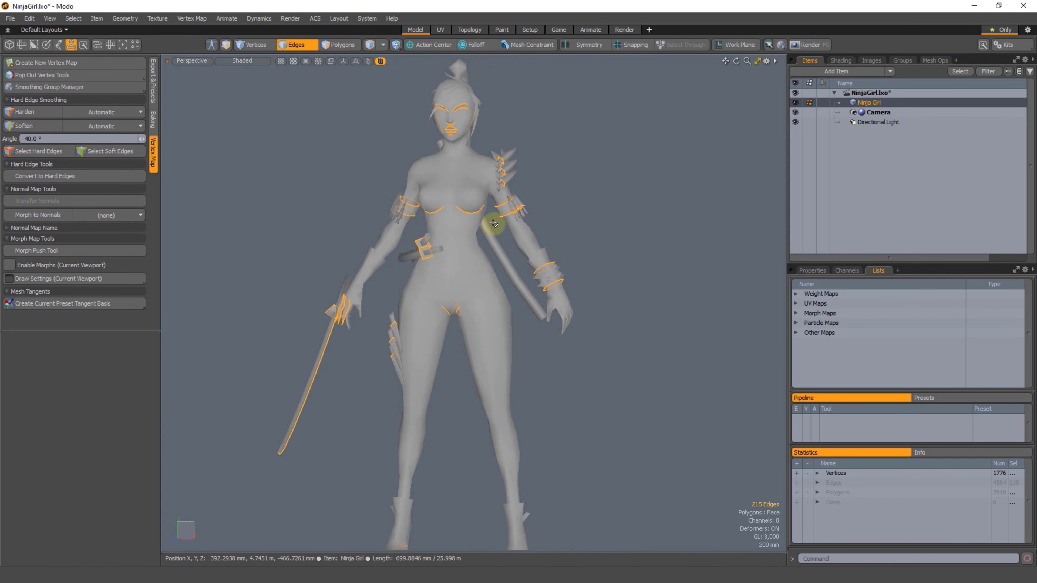
Step: Clear the edge selection and reveal the Hard Edge map among the mesh's other vertex maps
left_click(551, 173)
left_click_drag(551, 174, 448, 267, "alt")
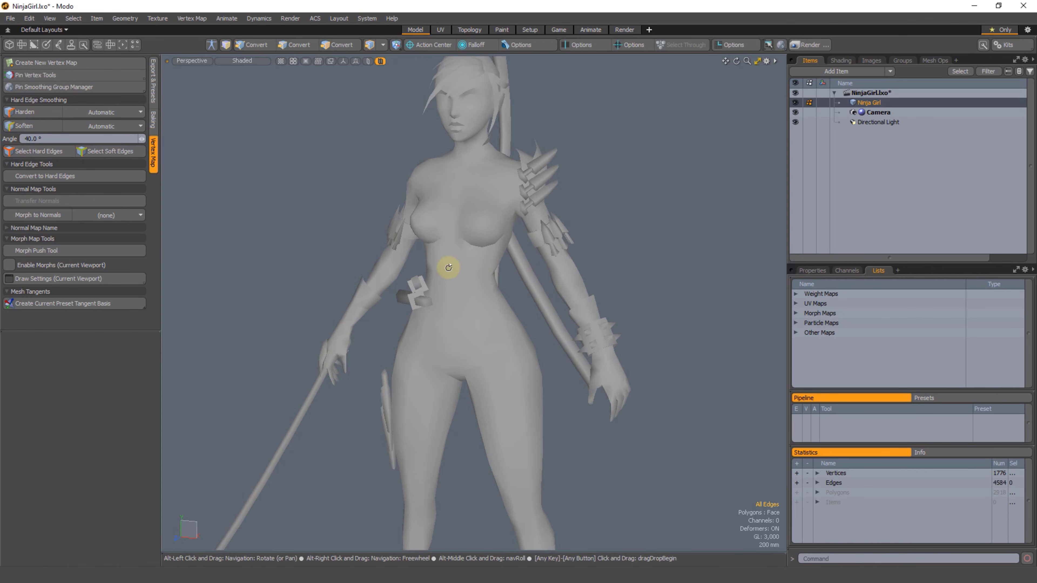
left_click(795, 332)
left_click_drag(682, 316, 681, 359, "alt+shift")
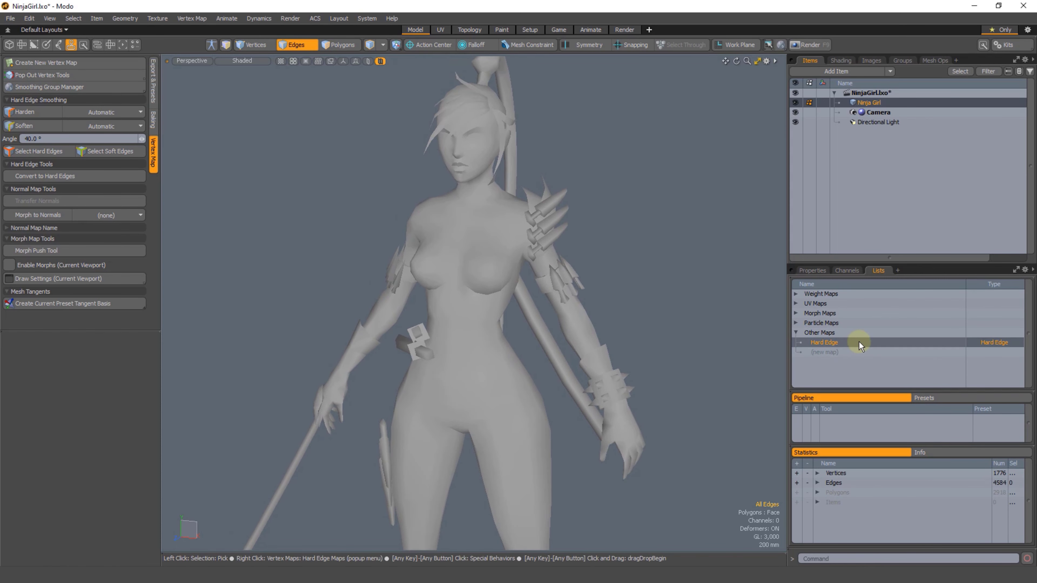
left_click_drag(694, 306, 699, 333, "alt+shift")
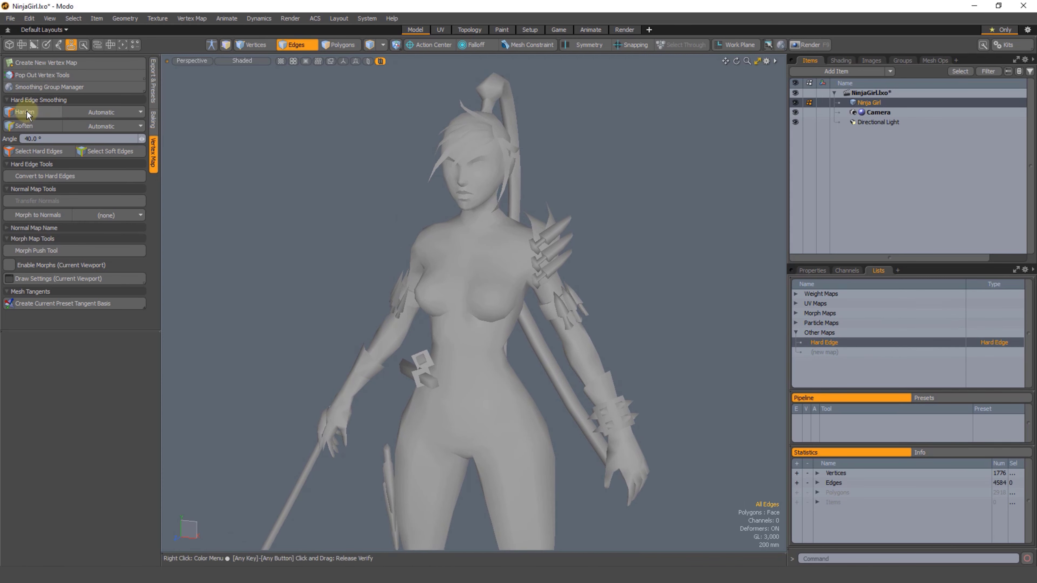
Step: Delete the Hard Edge vertex map from the Ninja Girl mesh and examine the character's shading without it
right_click(827, 342)
left_click(824, 354)
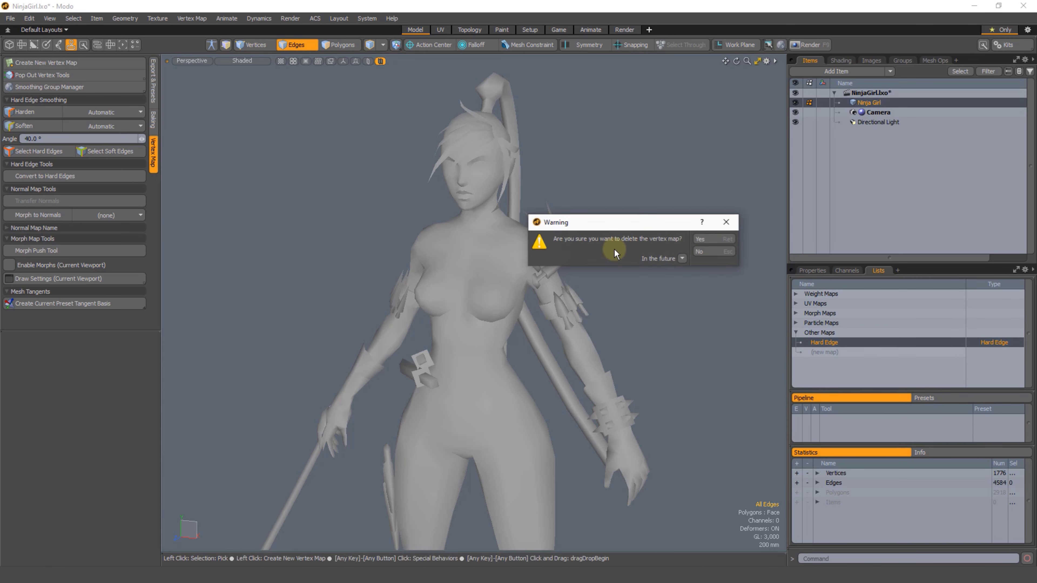
left_click(701, 239)
mouse_move(543, 149)
right_mouse_down()
mouse_move(442, 139)
mouse_move(566, 245)
right_mouse_up()
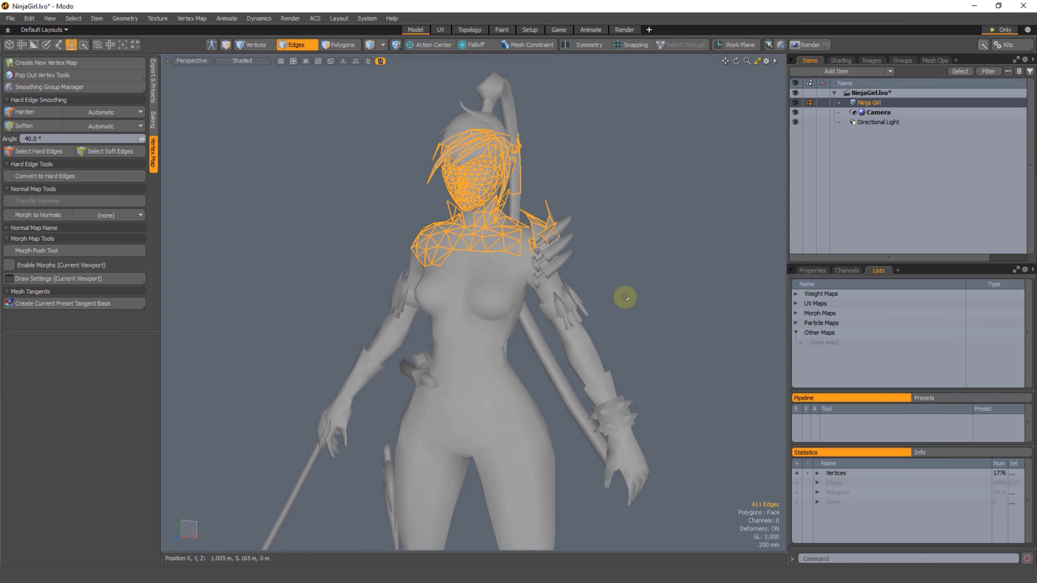
left_click(625, 297)
left_click_drag(614, 315, 572, 276, "alt")
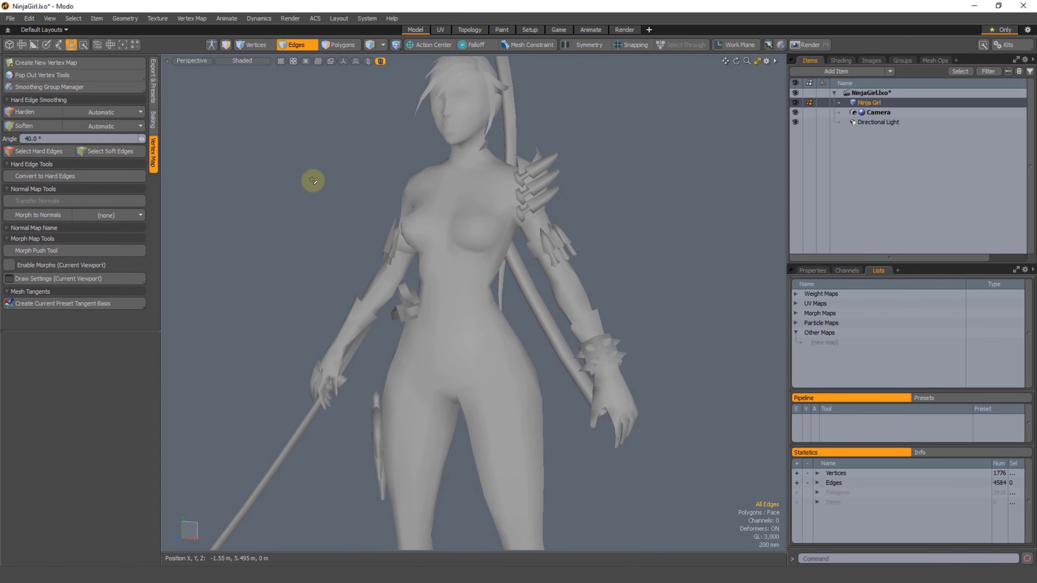
Step: Undo the deletion of the Hard Edge map and check the mesh's hard and soft shading
key("ctrl+z")
key("ctrl+z")
key("ctrl+z")
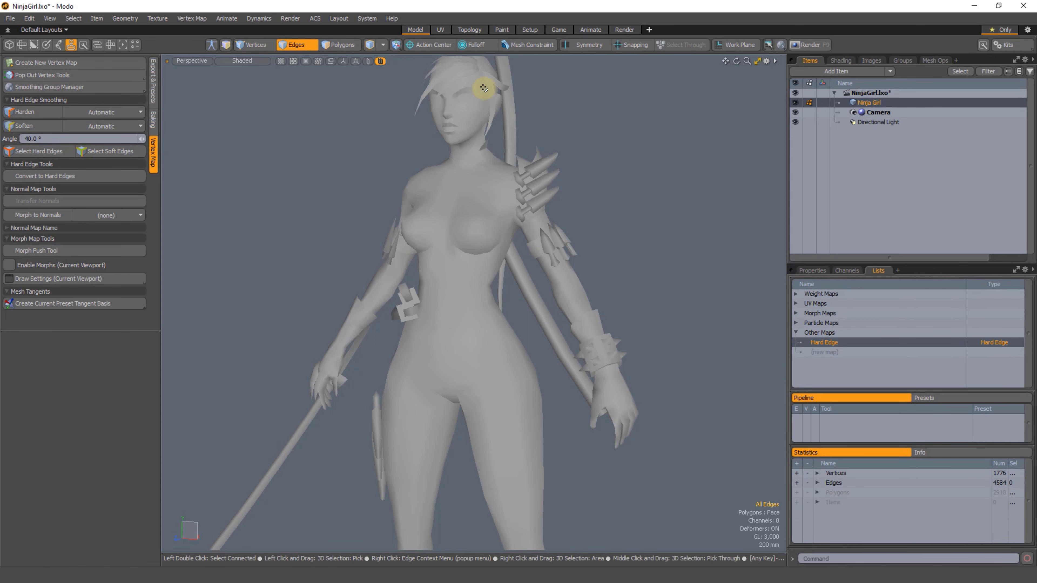
left_click_drag(666, 261, 550, 243, "alt")
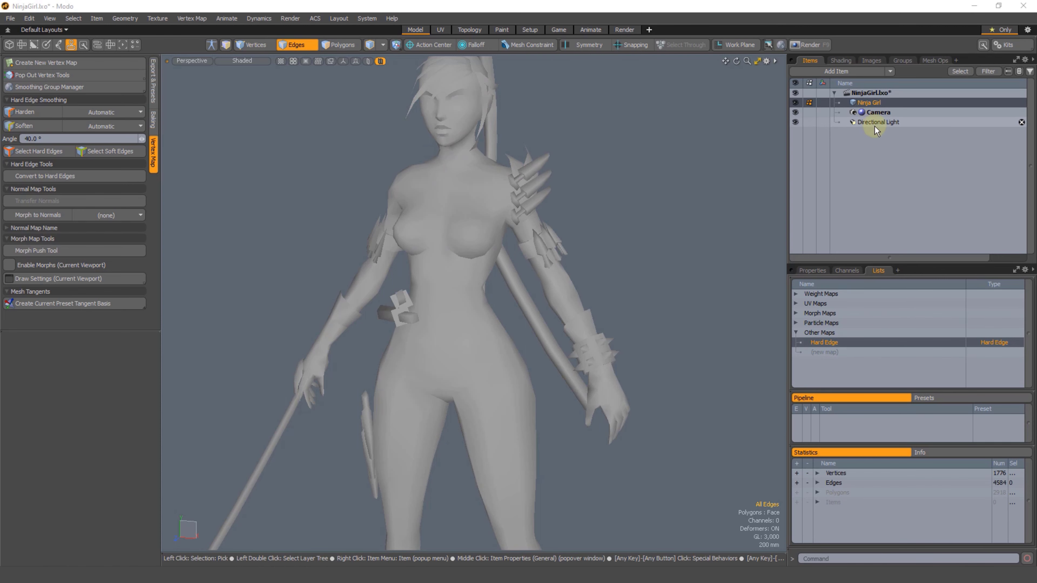
Step: Save the scene as NinjaGirl01 in Autodesk FBX 2018 format in the Mesh Smoothing folder, accepting the possible data loss
left_click(9, 18)
left_click(37, 136)
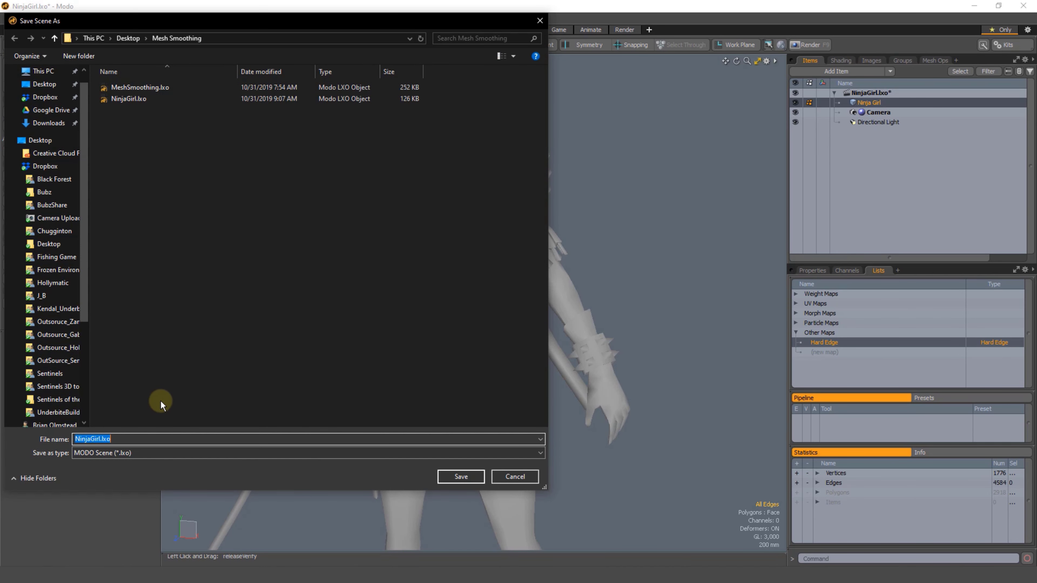
type("NinjaGirl01")
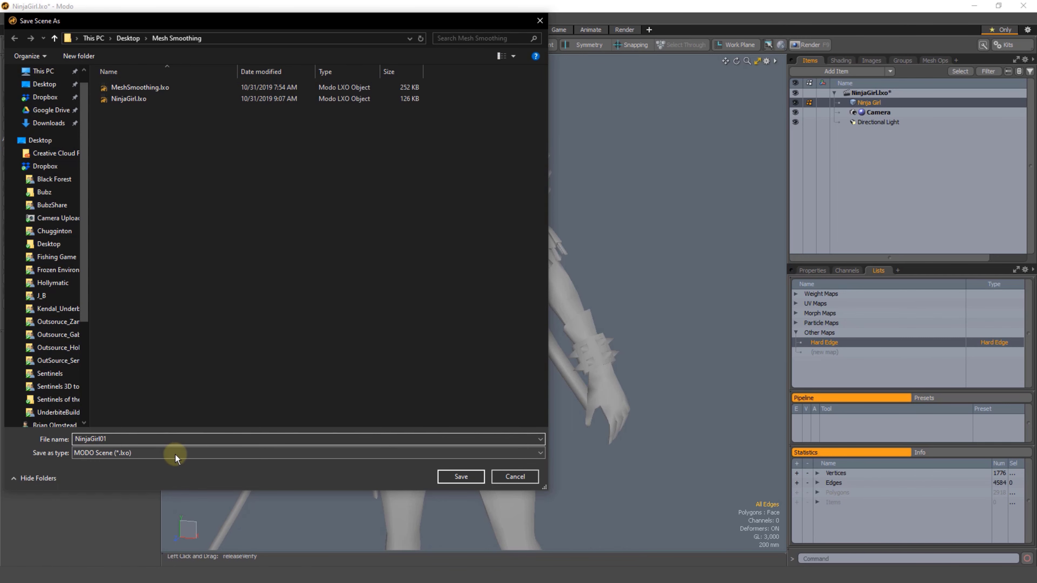
left_click(175, 453)
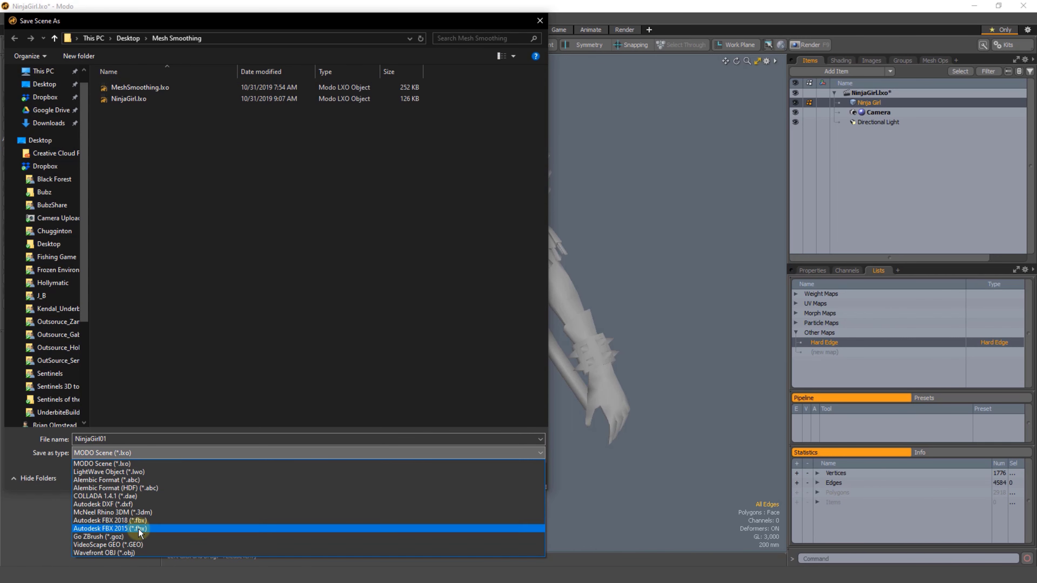
left_click(145, 521)
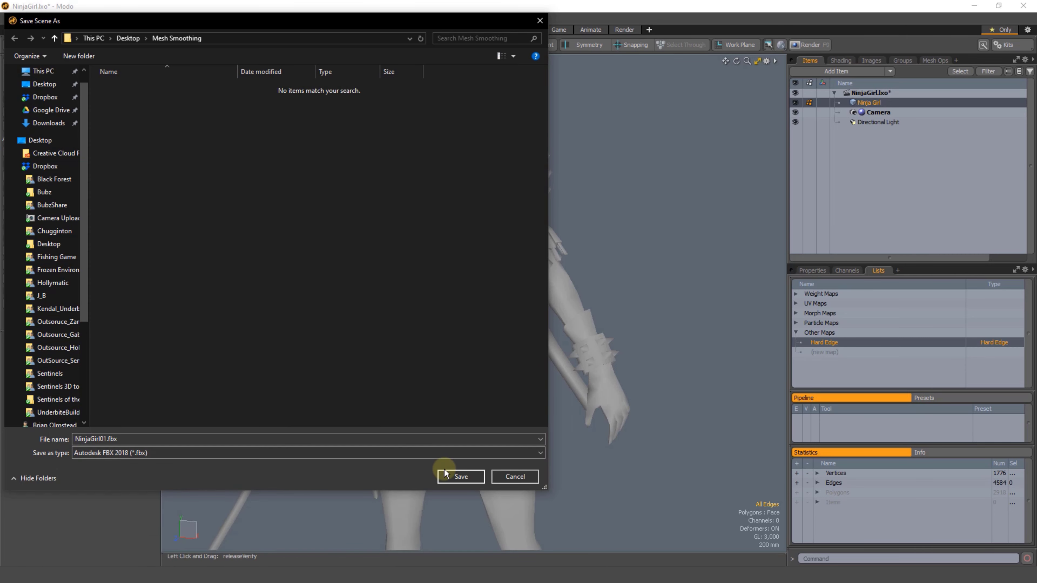
left_click(460, 478)
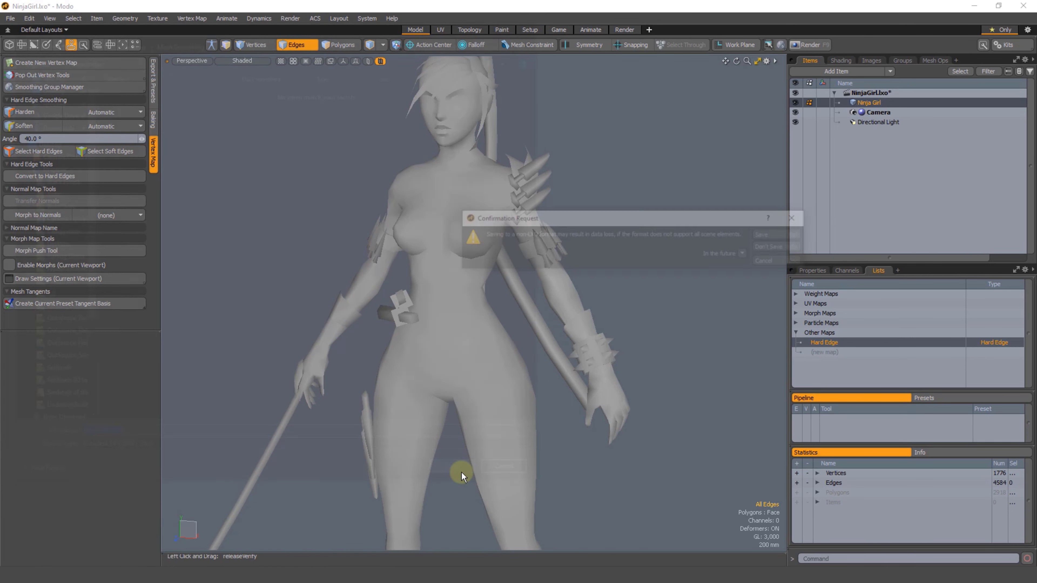
left_click(764, 232)
Step: Close the NinjaGirl.lxo scene and open NinjaGirl01.fbx from the Mesh Smoothing folder with the offered FBX load options
left_click(1018, 92)
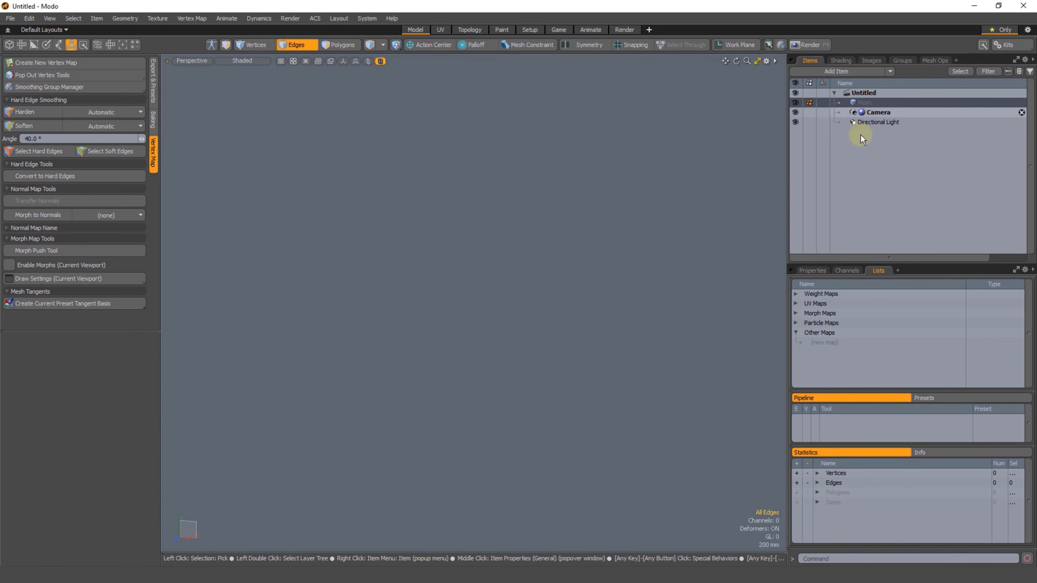
left_click(224, 575)
left_click(245, 141)
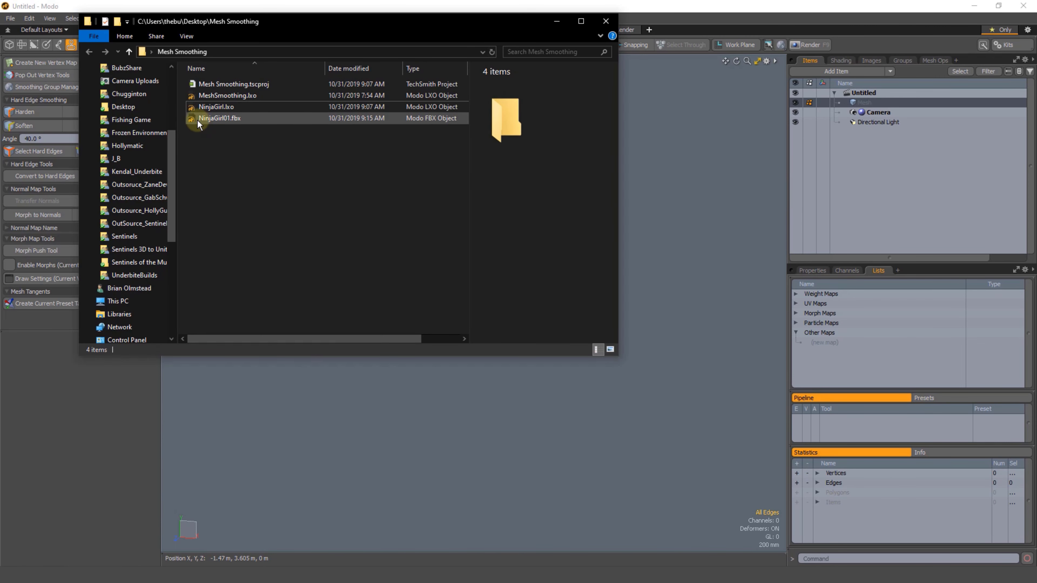
left_click(197, 119)
left_click(226, 152)
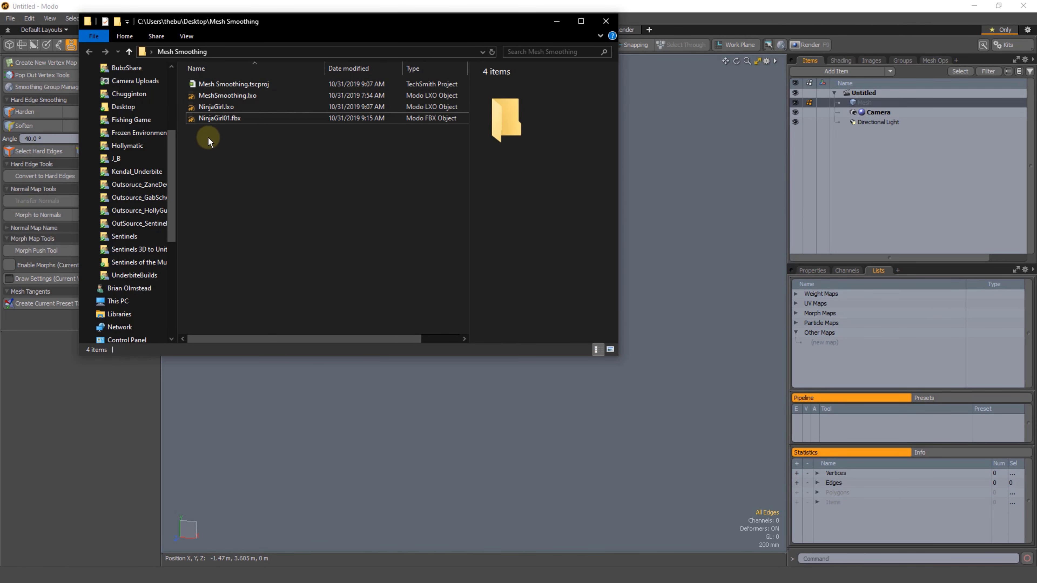
double_click(191, 119)
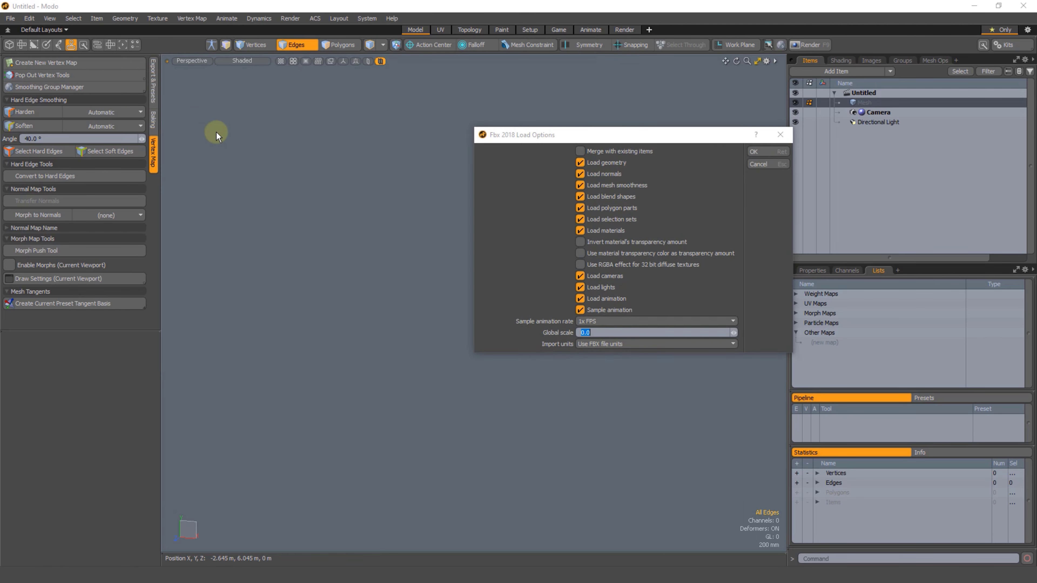
left_click(753, 152)
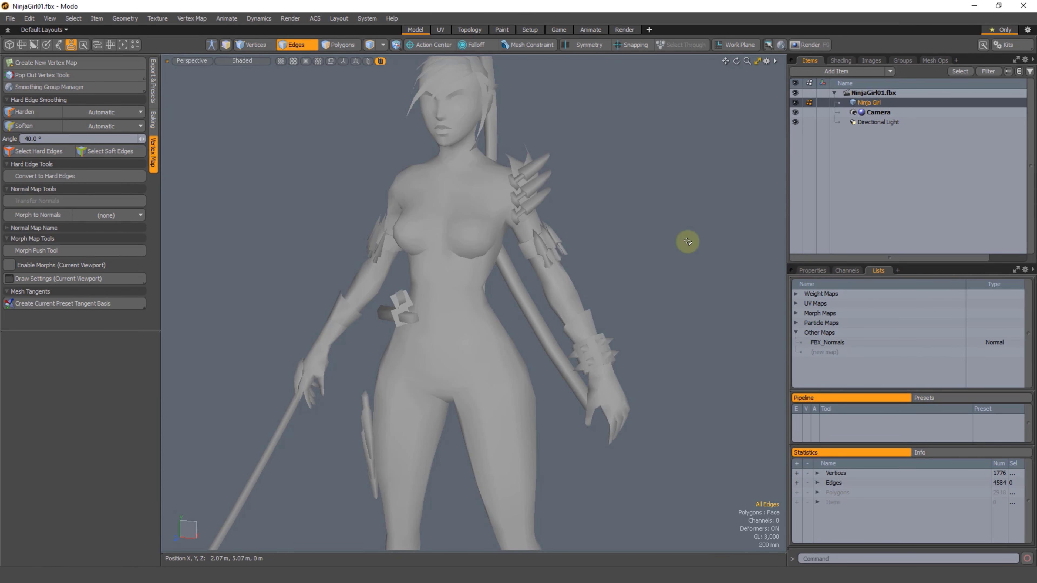
Step: Look over the imported FBX mesh and open NinjaGirl.lxo from the Mesh Smoothing folder alongside it
mouse_move(465, 231)
left_mouse_down("alt+shift")
mouse_move(462, 251)
mouse_move(446, 248)
left_mouse_up("alt+shift")
right_click_drag(503, 94, 482, 159)
left_click_drag(556, 155, 566, 126, "alt")
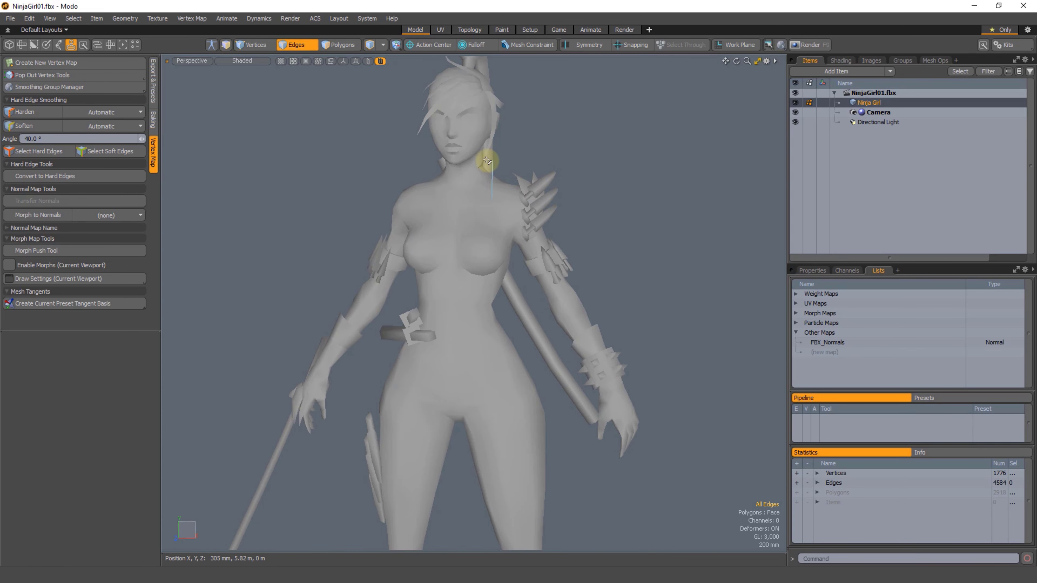
scroll(494, 160, "up", 3)
left_click_drag(472, 171, 481, 248, "alt+shift")
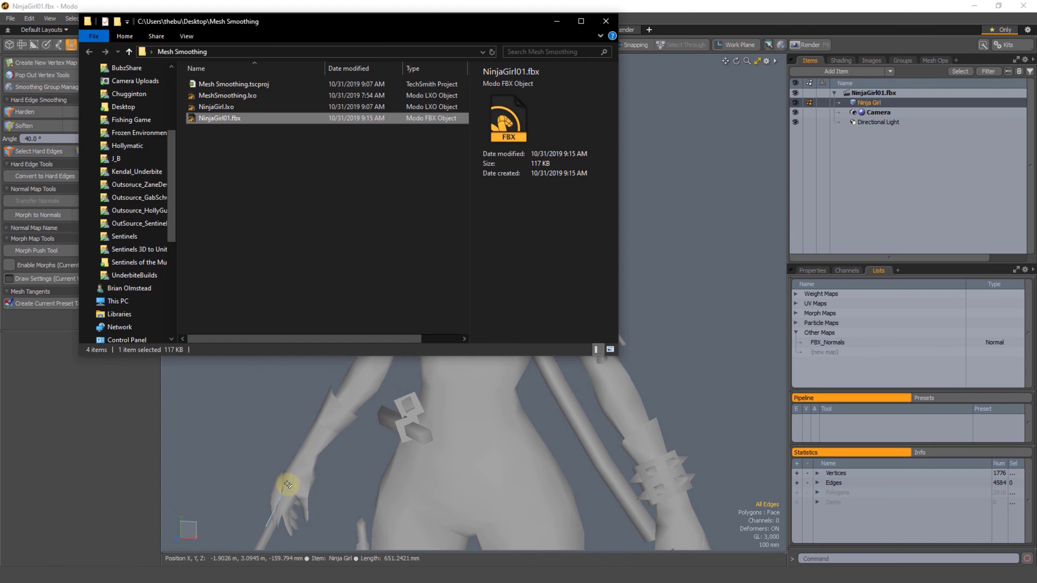
left_click(203, 107)
double_click(192, 108)
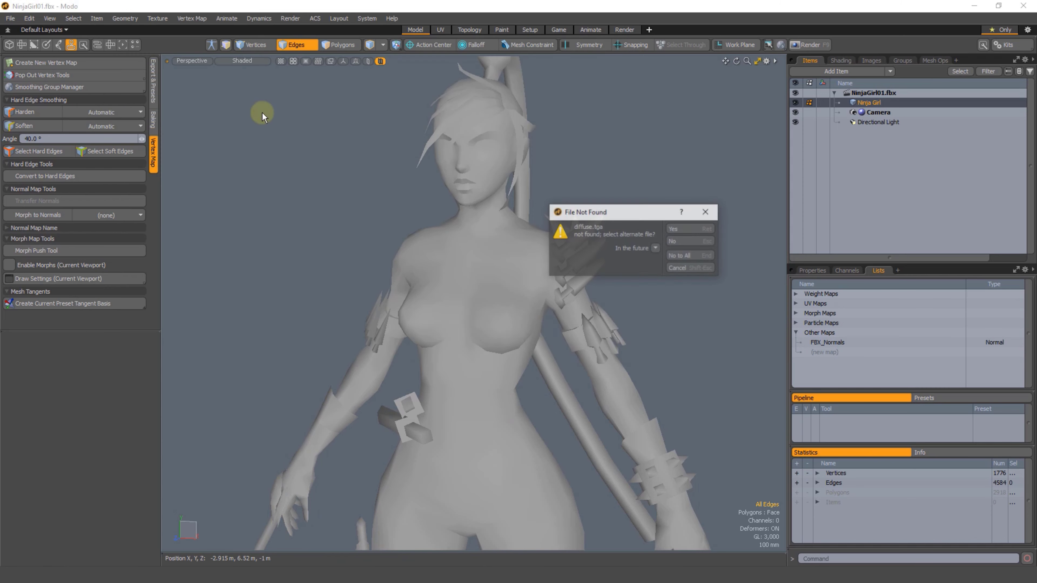
left_click(685, 231)
Step: Delete the Hard edge selection map from the NinjaGirl.lxo mesh, keeping its Hard Edge map, and save the scene
left_click(872, 103)
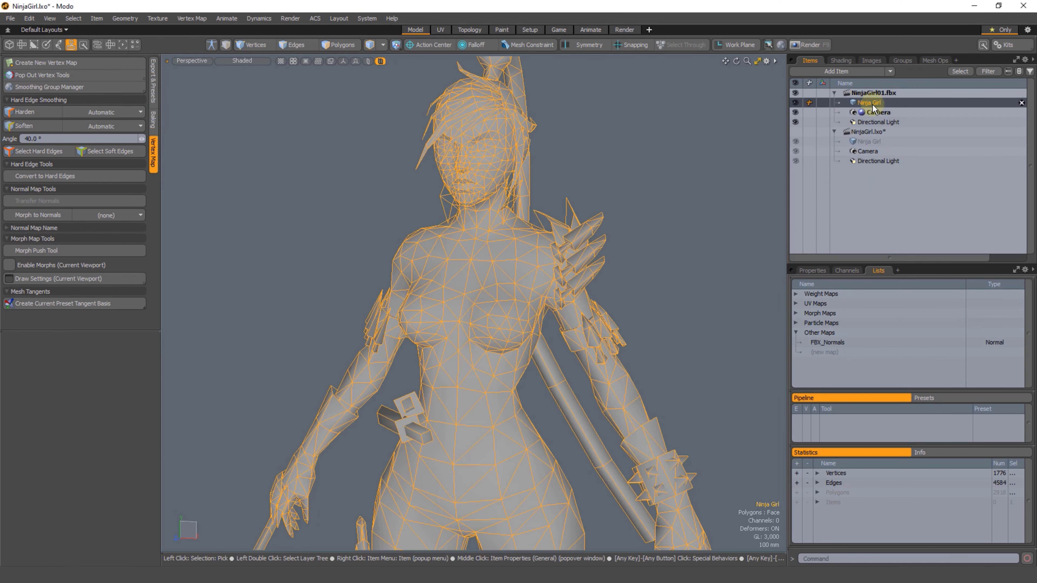
left_click(873, 142)
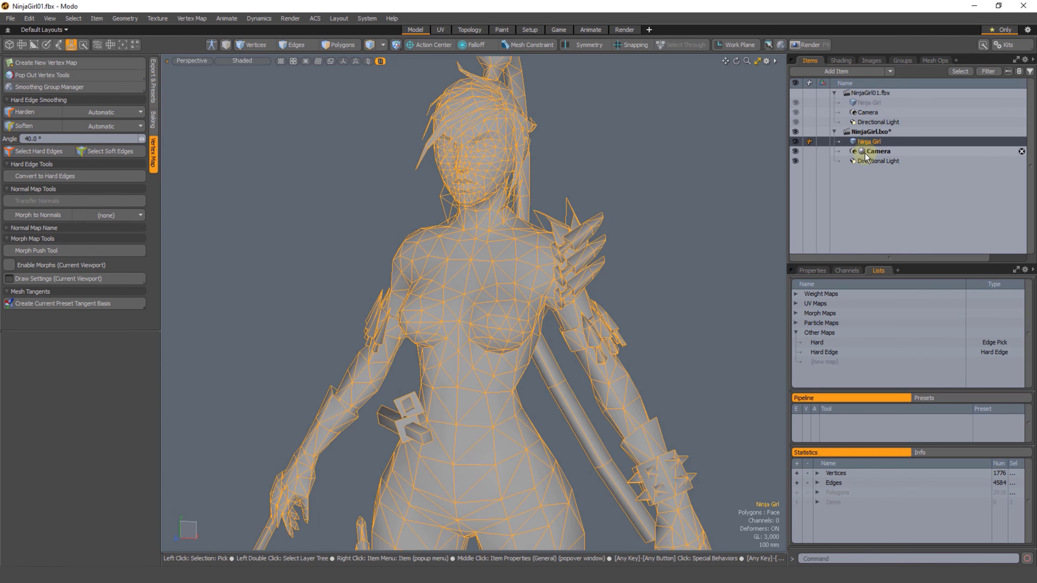
left_click(819, 343)
right_click(824, 344)
left_click(825, 355)
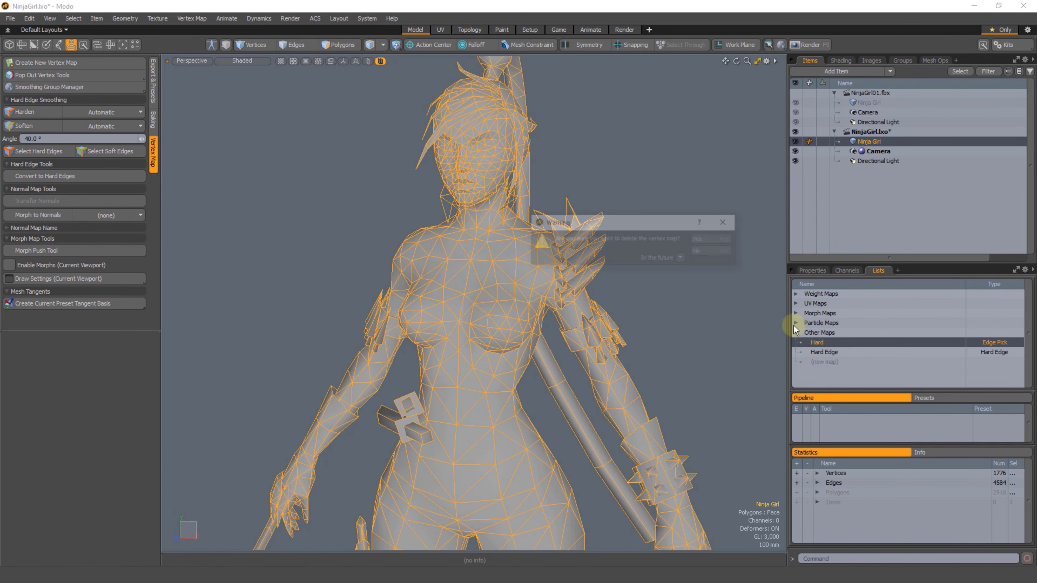
left_click(699, 242)
left_click(825, 343)
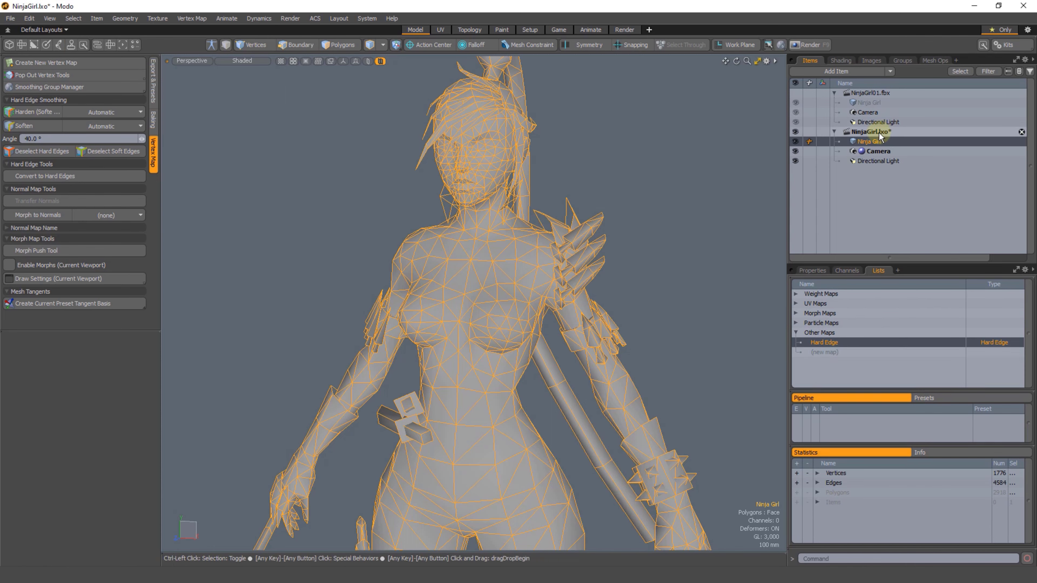
key("ctrl+s")
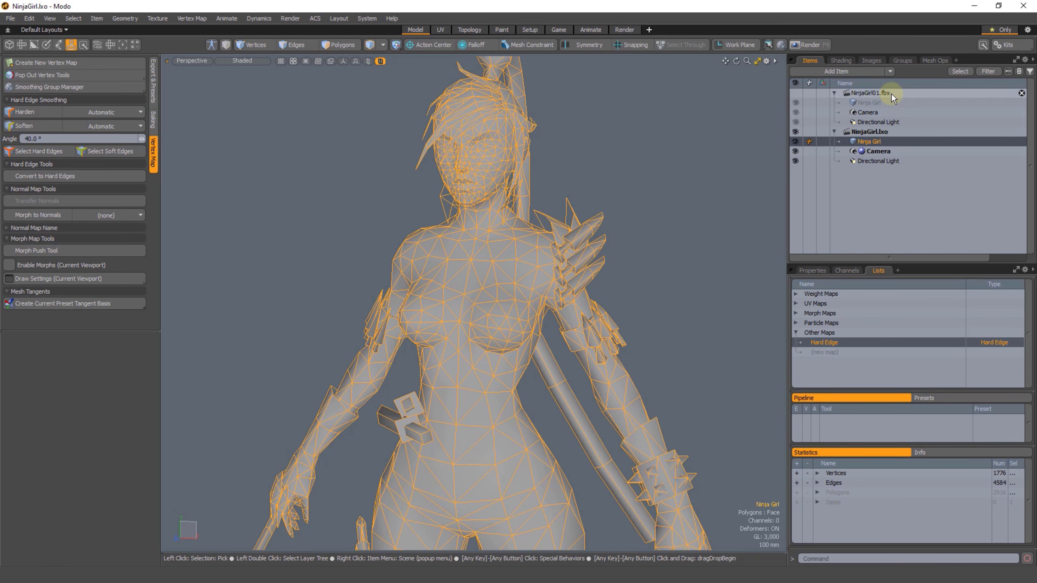
Step: Try hardening a patch of chest edges on the NinjaGirl.lxo mesh with its Hard Edge map selected, and undo the change
left_click(889, 93)
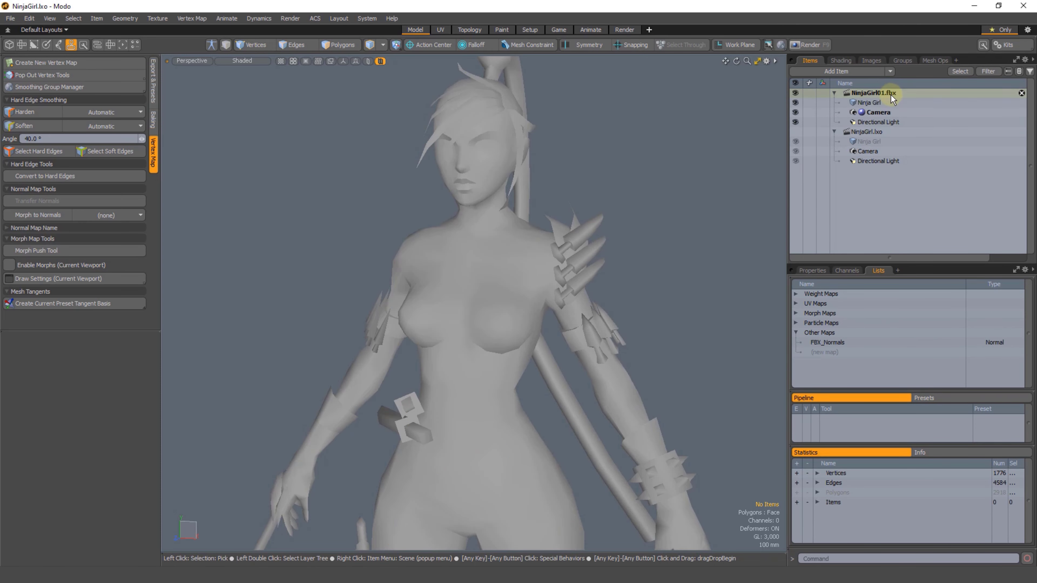
left_click(873, 140)
left_click(832, 343)
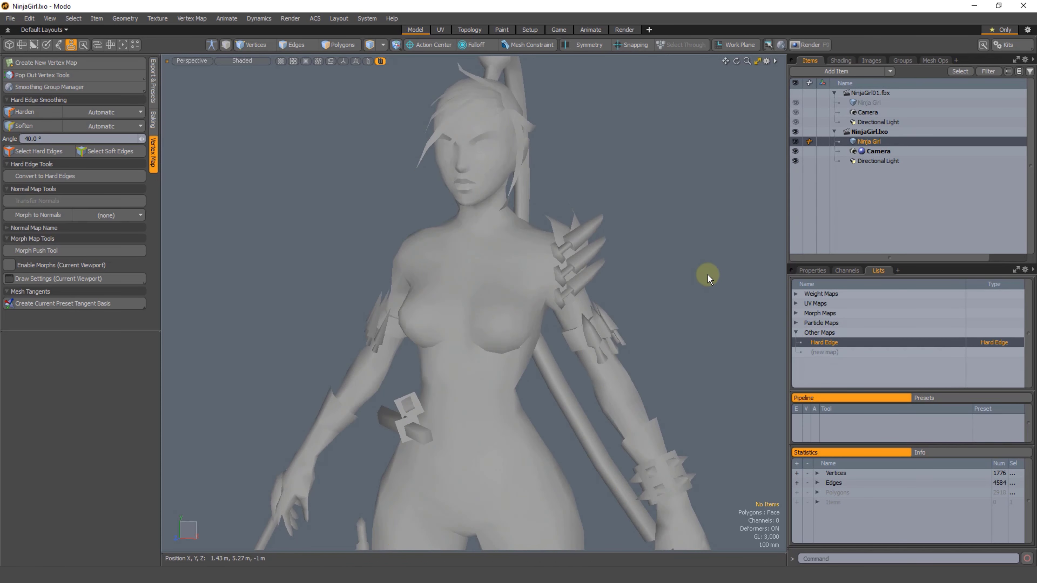
key("2")
mouse_move(508, 233)
right_mouse_down()
mouse_move(517, 259)
mouse_move(511, 245)
right_mouse_up()
left_click_drag(467, 306, 503, 282, "alt")
mouse_move(500, 186)
right_mouse_down()
mouse_move(546, 218)
mouse_move(521, 213)
right_mouse_up()
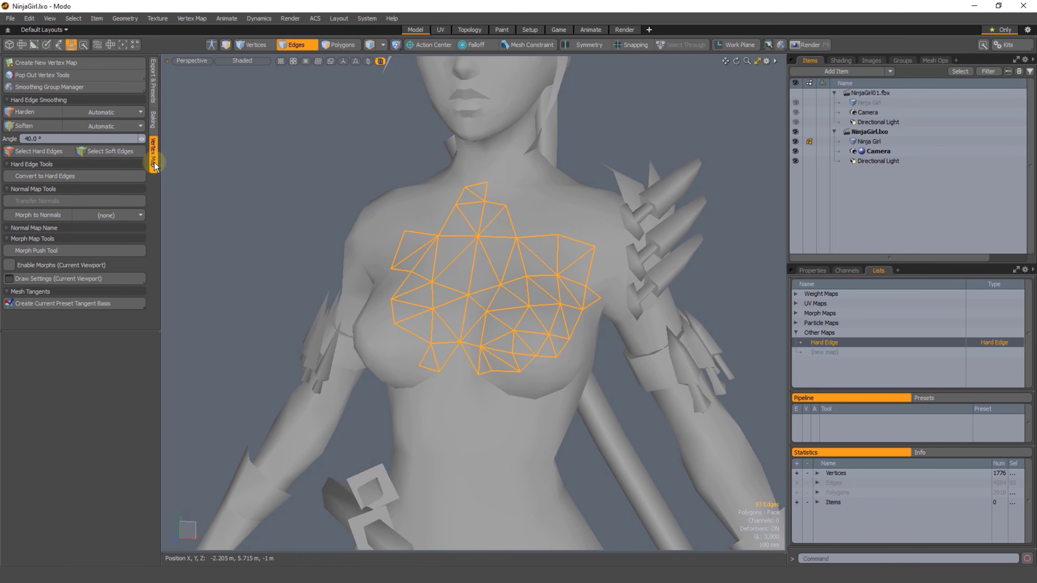
left_click(26, 114)
left_click_drag(458, 310, 550, 314, "alt")
key("ctrl+z")
left_click(724, 157)
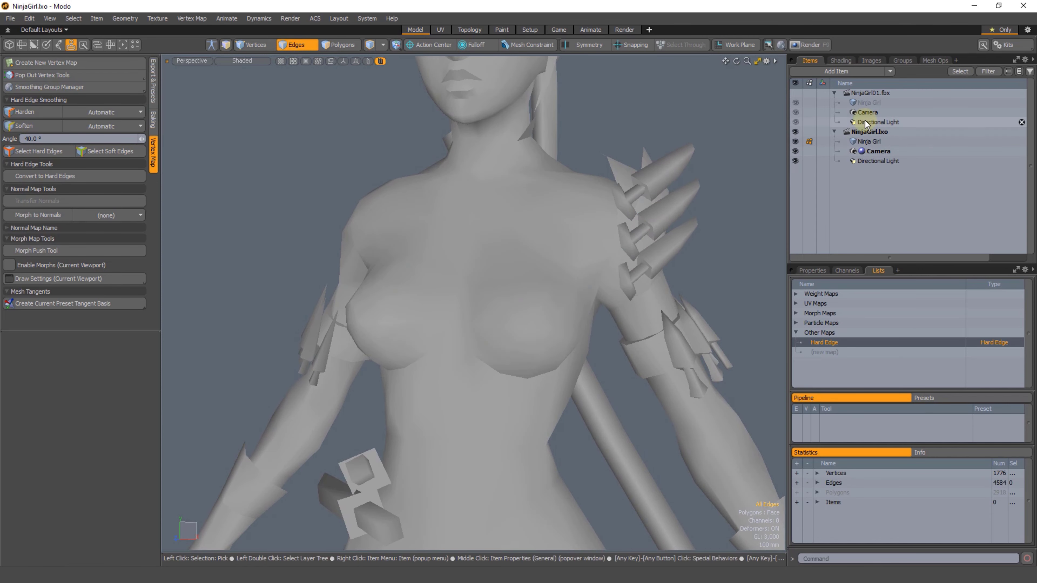
Step: Harden a patch of chest edges on the NinjaGirl01.fbx mesh with FBX_Normals selected, and inspect its FBX_Normals and Hard Edge maps
left_click(872, 103)
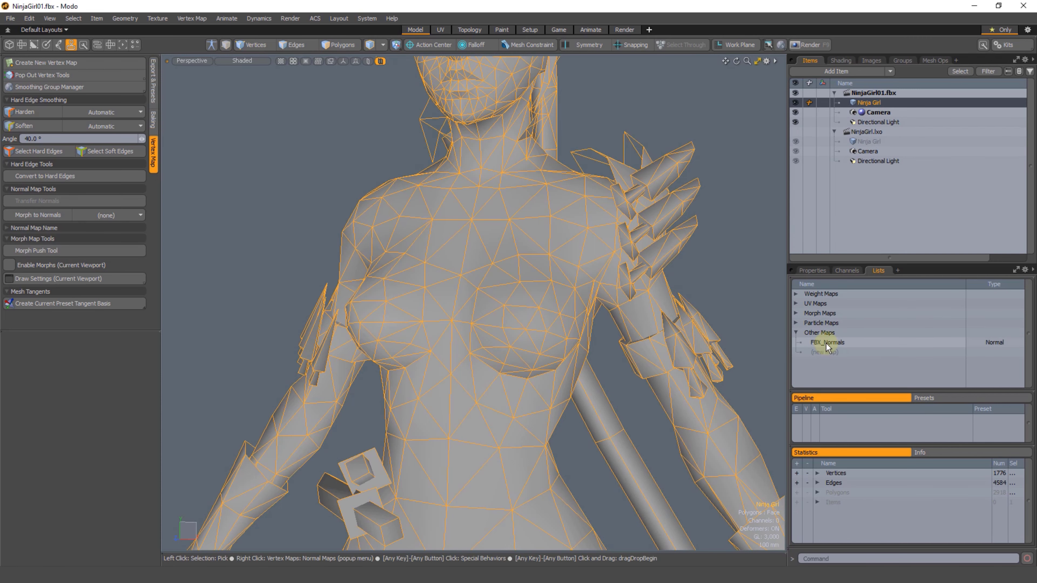
left_click(721, 304)
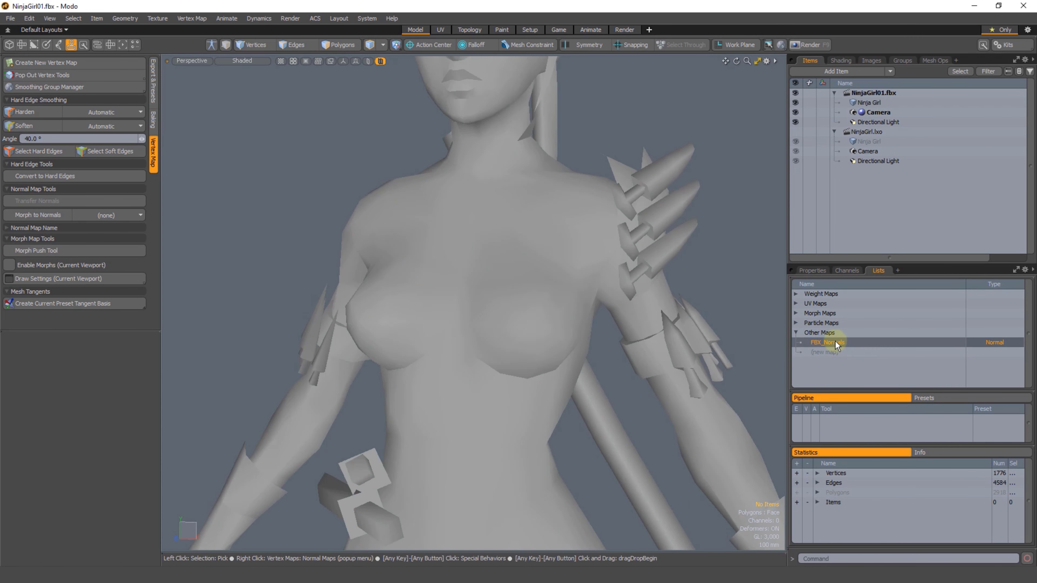
key("2")
right_click_drag(445, 332, 523, 334)
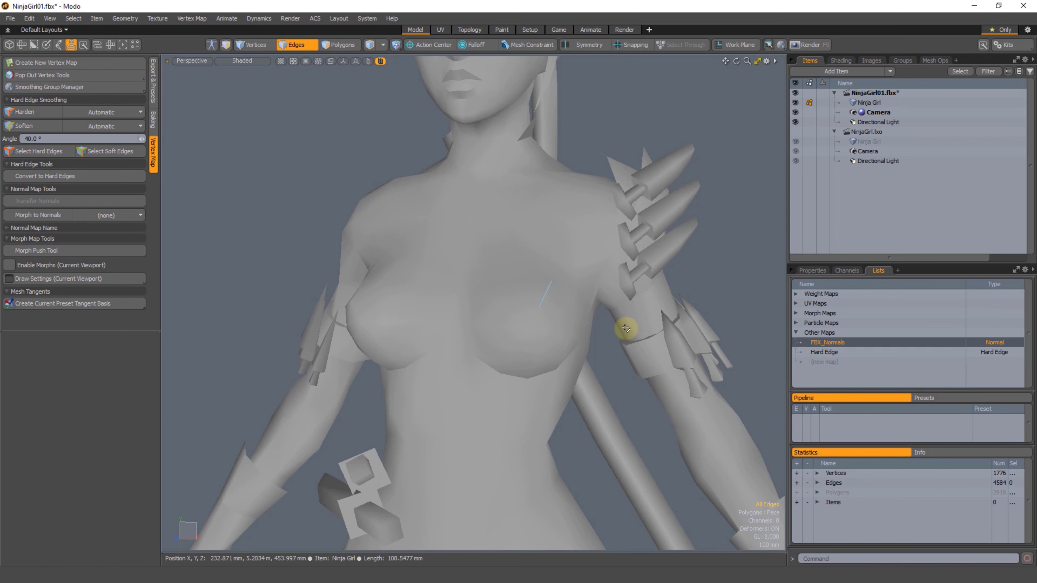
double_click(825, 346)
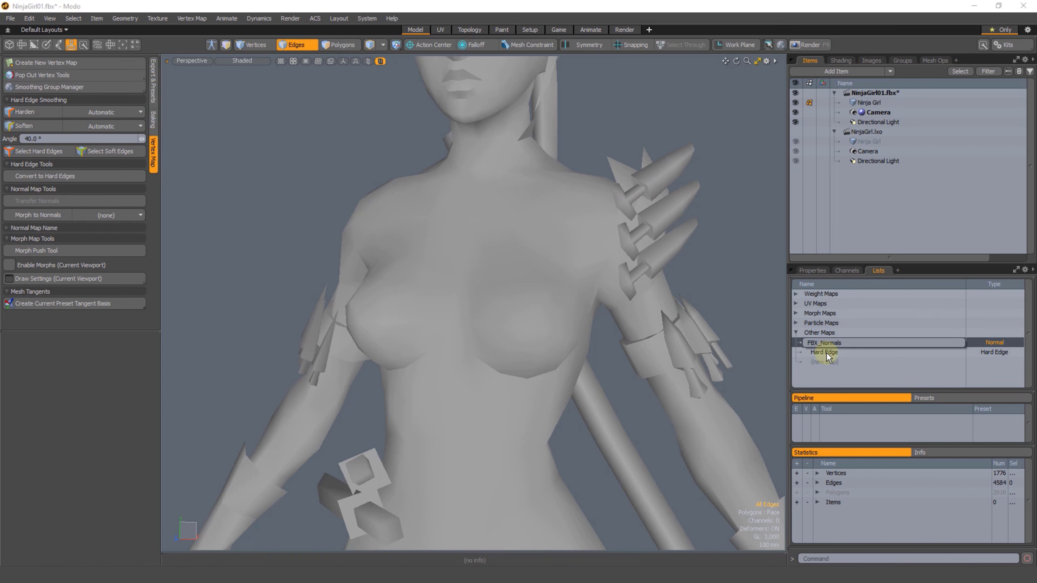
left_click(826, 352)
left_click(825, 355)
Step: Undo the edge hardening on the NinjaGirl01.fbx mesh
key("ctrl+z")
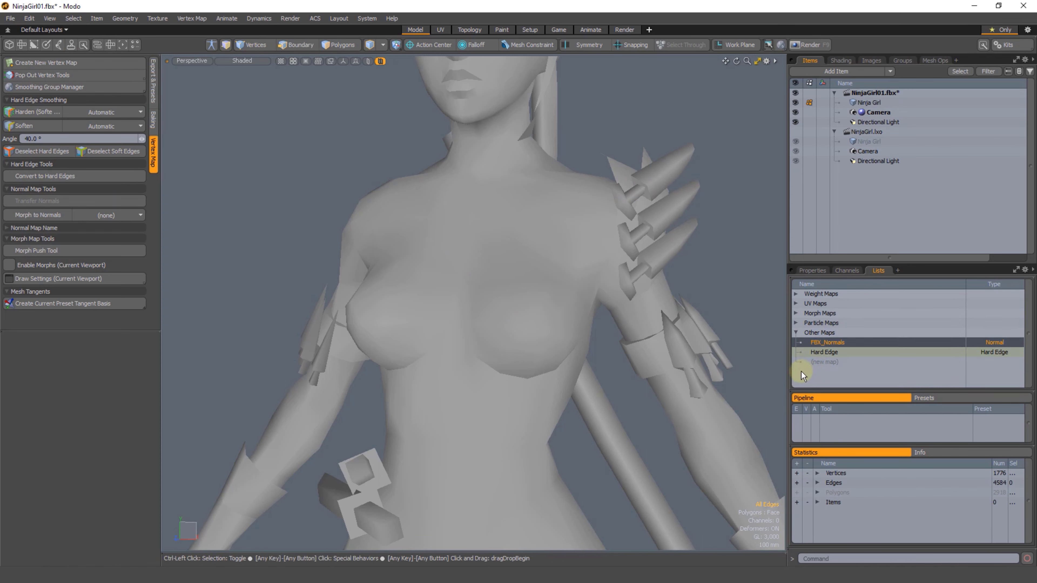
key("ctrl+z")
key("ctrl+z")
key("ctrl+z")
Step: Switch between the Ninja Girl meshes in NinjaGirl.lxo and NinjaGirl01.fbx to compare their shading and vertex maps
scroll(538, 340, "down", 2)
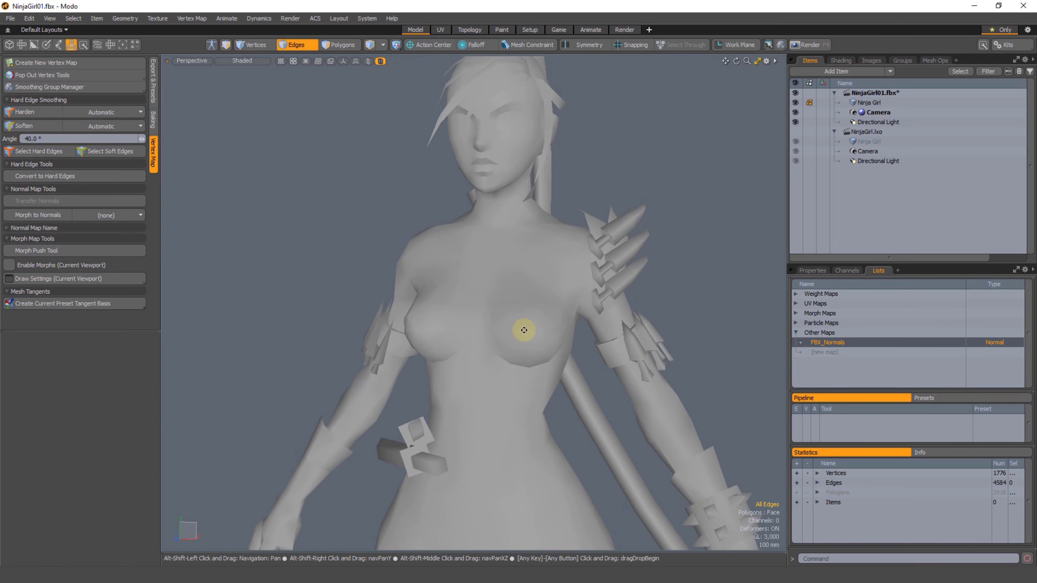
left_click_drag(517, 324, 518, 343, "alt+shift")
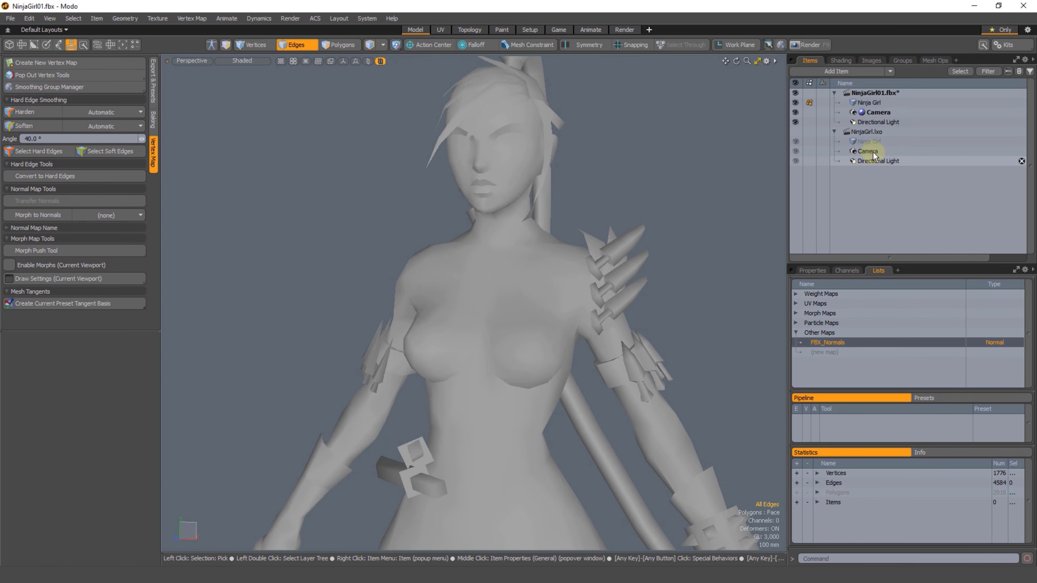
left_click(867, 142)
left_click(870, 102)
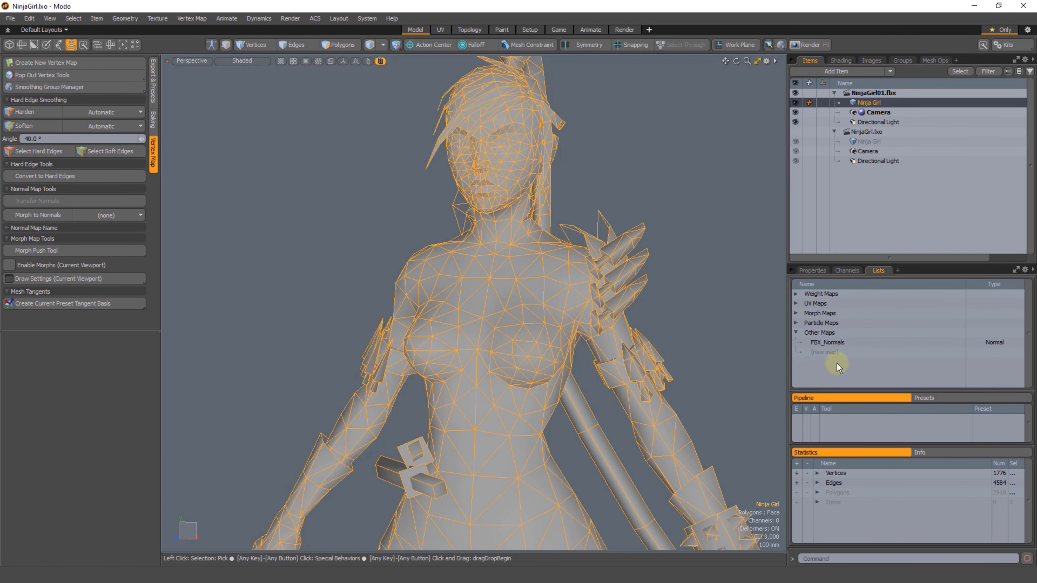
Step: Pick edges along the upper lip of the NinjaGirl.lxo mesh and clear the edge selection
left_click(872, 141)
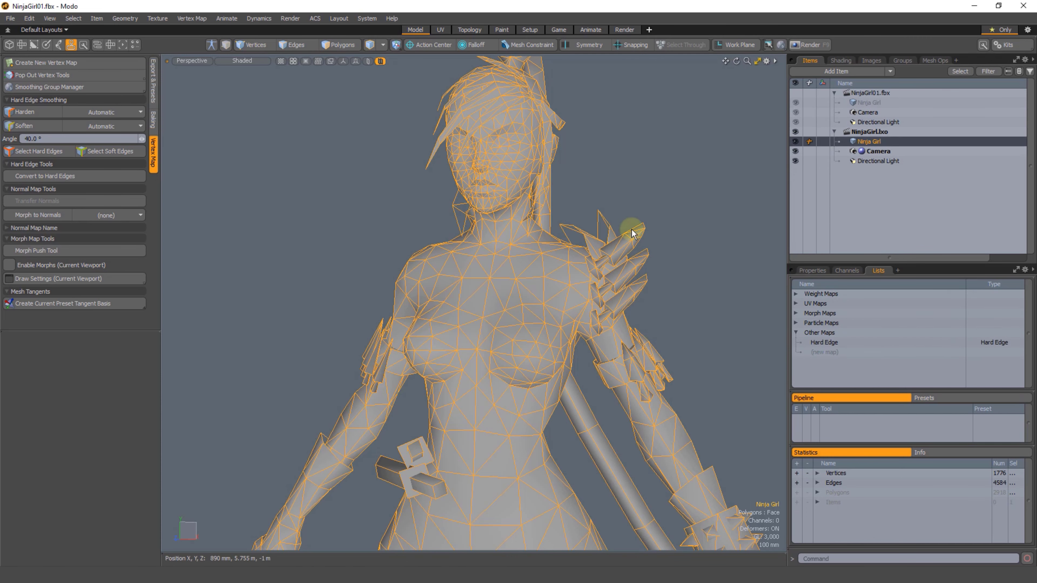
left_click(733, 220)
key("2")
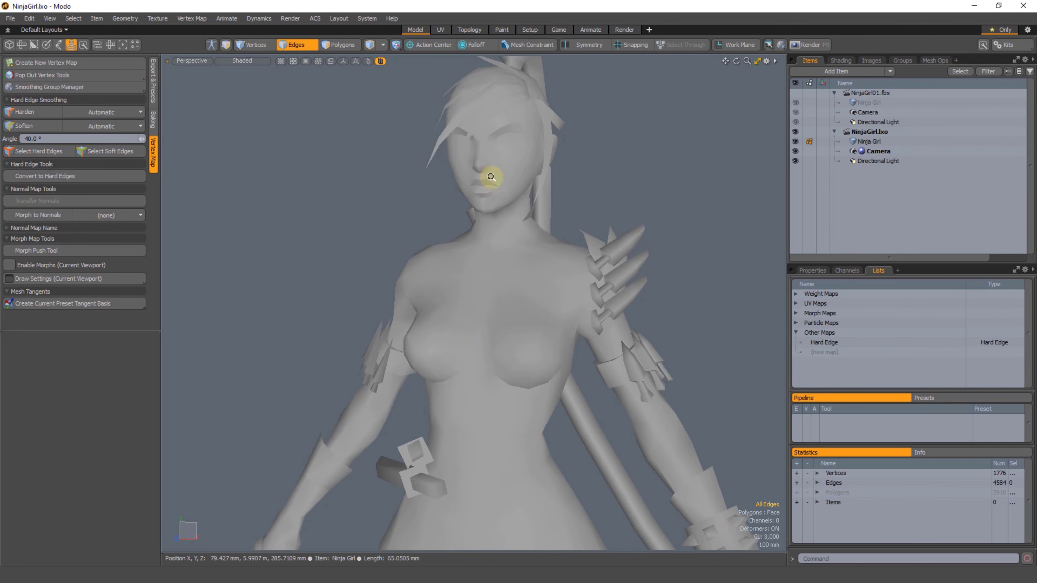
scroll(519, 201, "up", 10)
left_click_drag(526, 162, 571, 158)
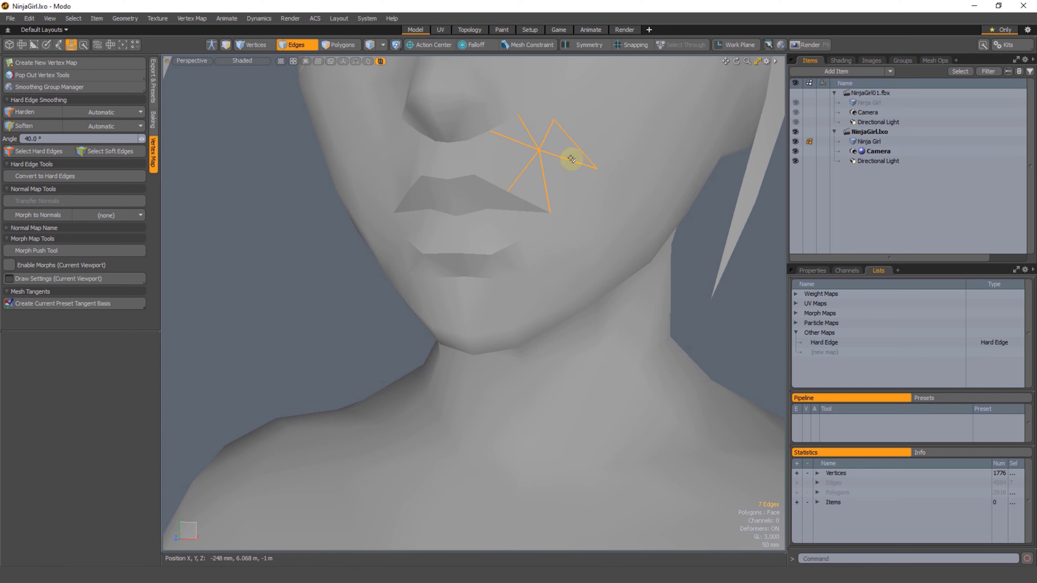
left_click(493, 187)
scroll(517, 286, "down", 6)
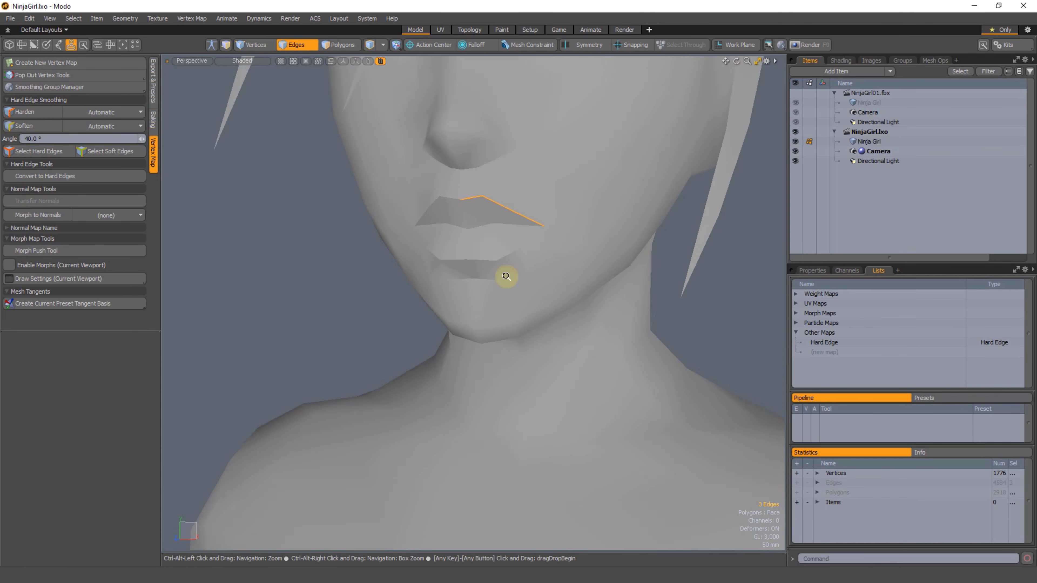
scroll(665, 321, "down", 2)
left_click(668, 319)
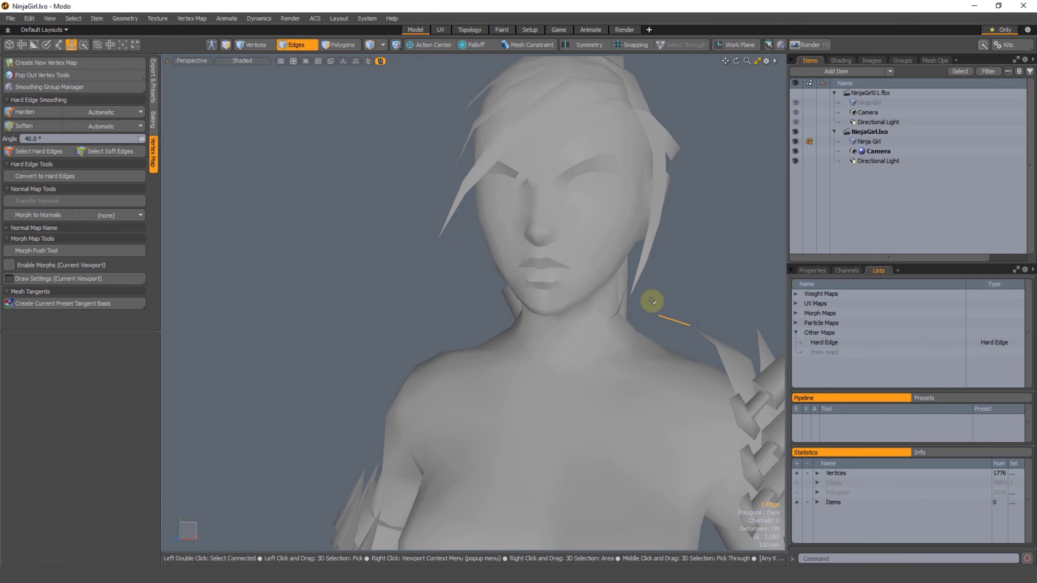
left_click(709, 299)
scroll(600, 374, "down", 3)
left_click_drag(600, 374, 537, 282, "alt+shift")
Step: Compare the FBX_Normals map of the NinjaGirl01.fbx mesh with the Hard Edge map of the NinjaGirl.lxo mesh
left_click(874, 102)
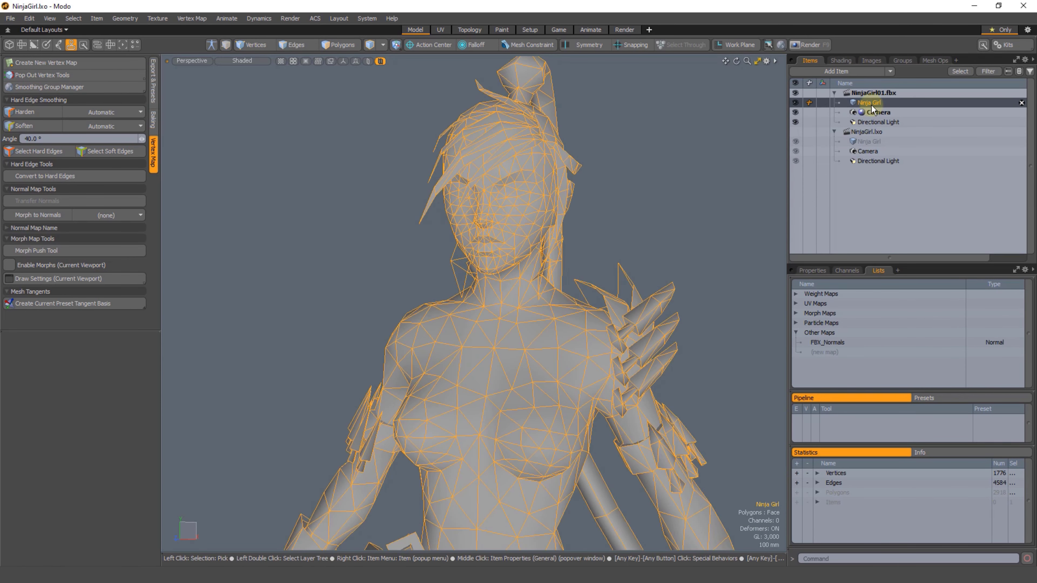
left_click(828, 343)
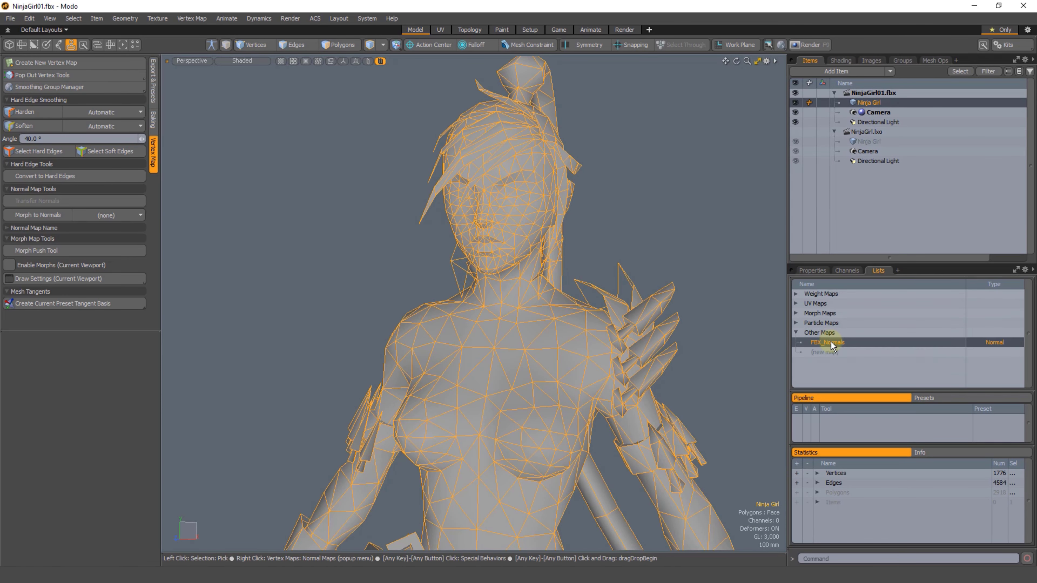
left_click(868, 141)
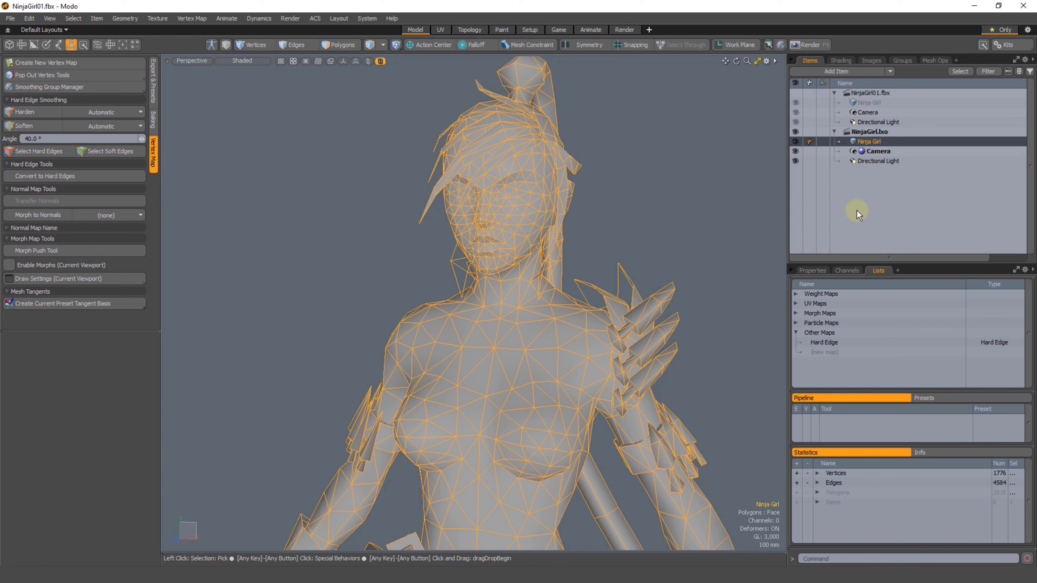
left_click(826, 342)
right_click(826, 343)
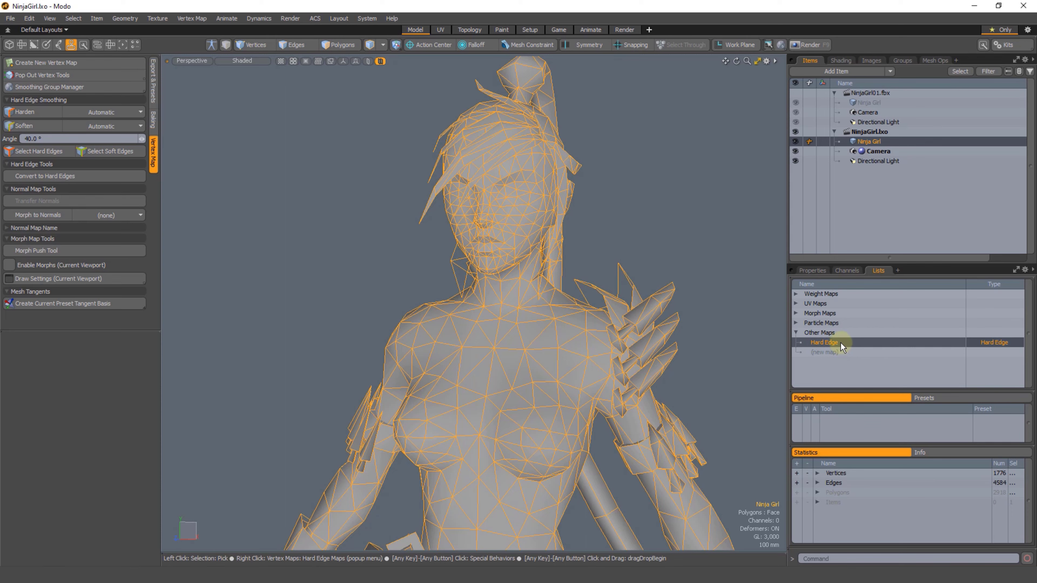
right_click(851, 342)
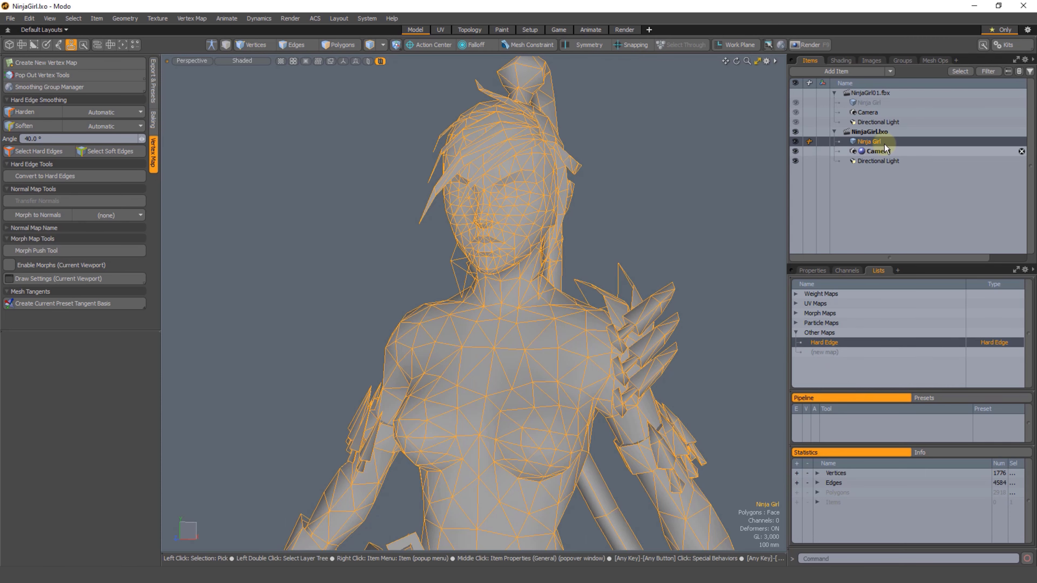
Step: Select the FBX_Normals map of the NinjaGirl01.fbx mesh and deselect the mesh item
left_click(870, 102)
left_click(830, 343)
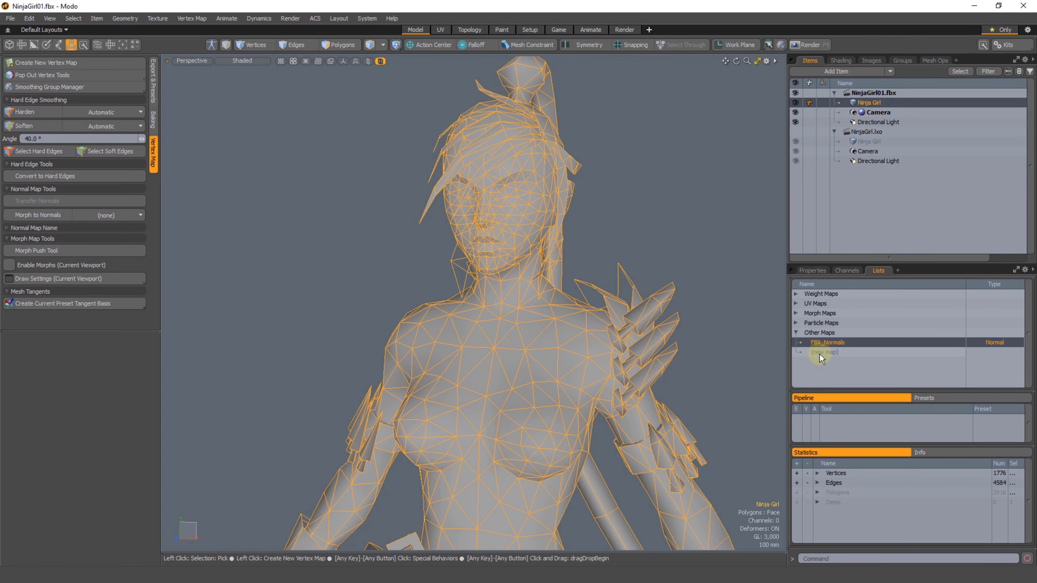
left_click(730, 272)
Step: Try to soften the six edges running under the nose on the NinjaGirl01.fbx mesh with FBX_Normals selected
left_click_drag(509, 233, 478, 273, "ctrl+alt")
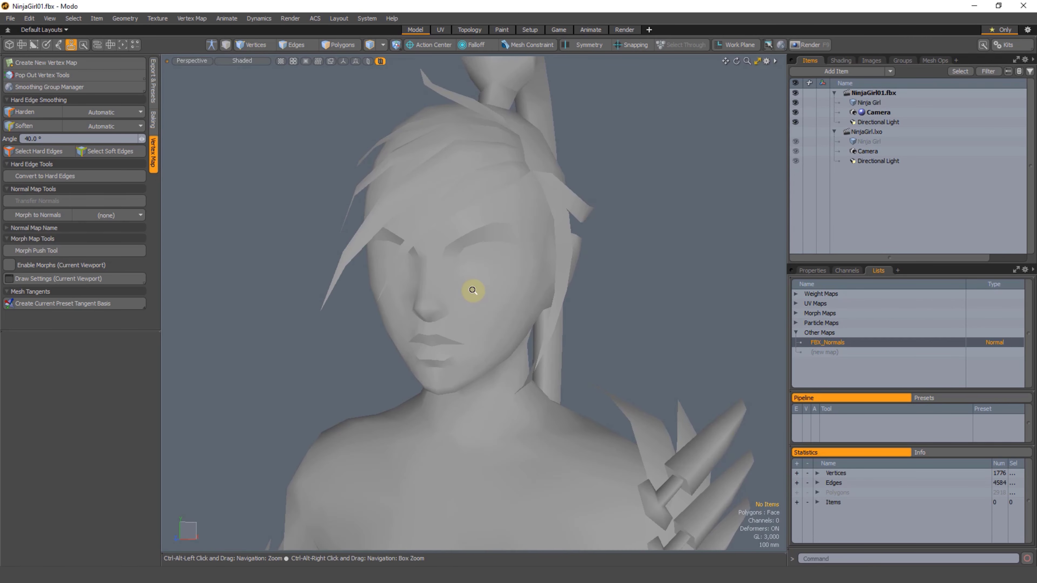
key("3")
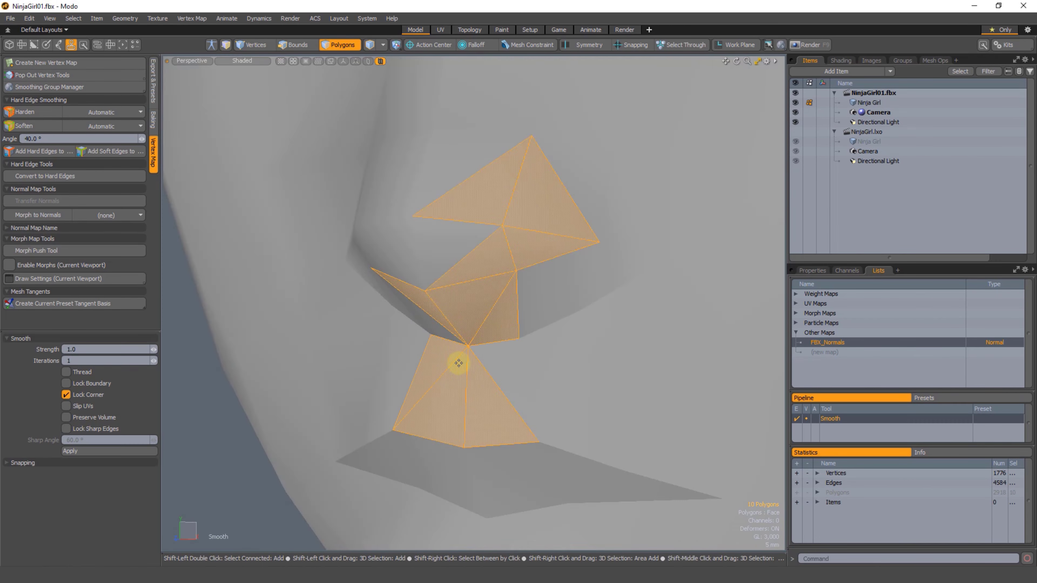
left_click_drag(458, 363, 478, 358, "alt")
key("2")
left_click_drag(532, 394, 485, 411, "alt")
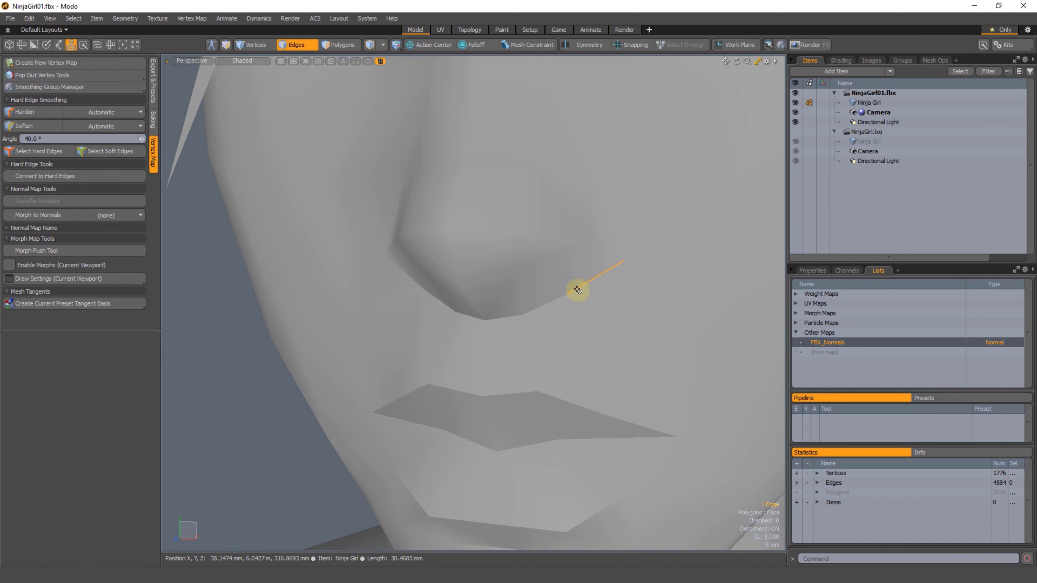
left_click(538, 310, "shift")
left_click(506, 316, "shift")
left_click_drag(449, 339, 459, 331, "alt")
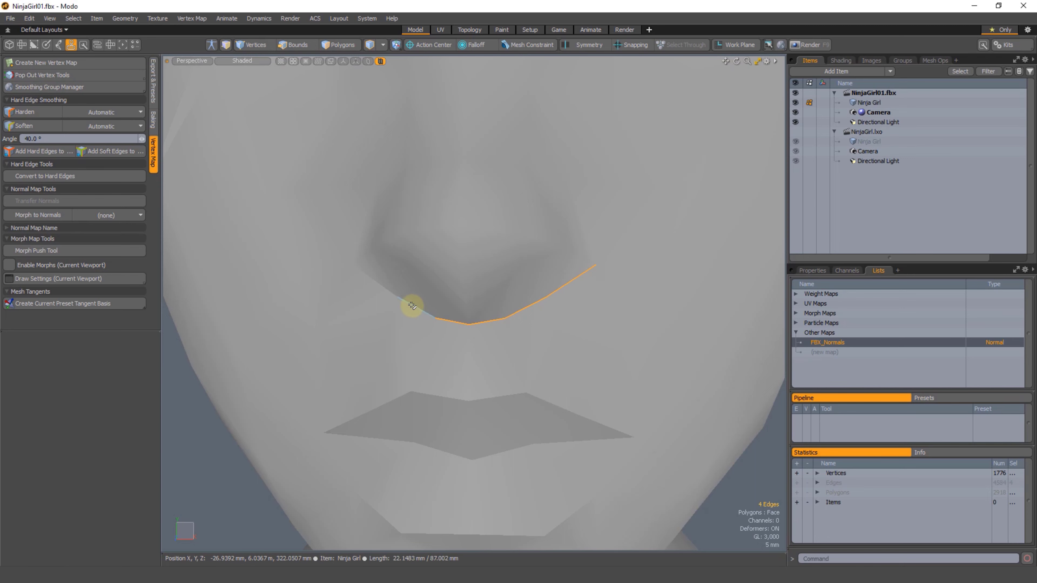
left_click(375, 281, "shift")
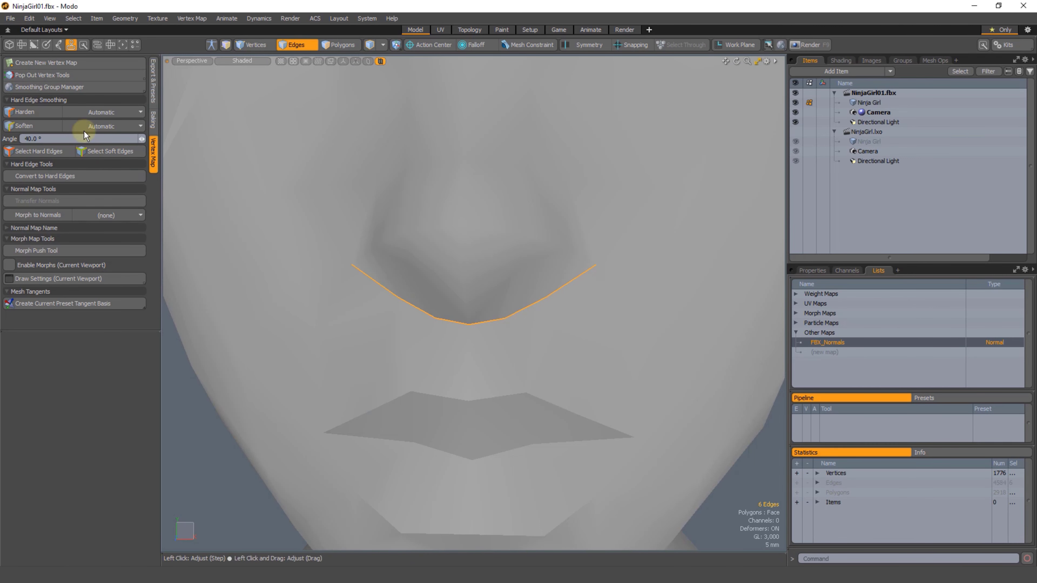
left_click(34, 127)
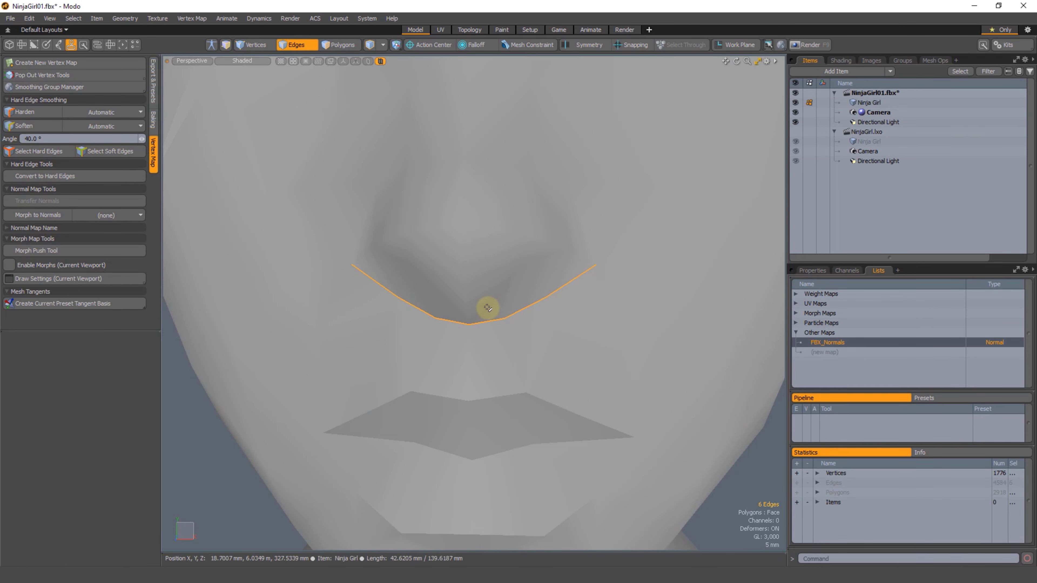
left_click_drag(487, 308, 435, 300, "alt")
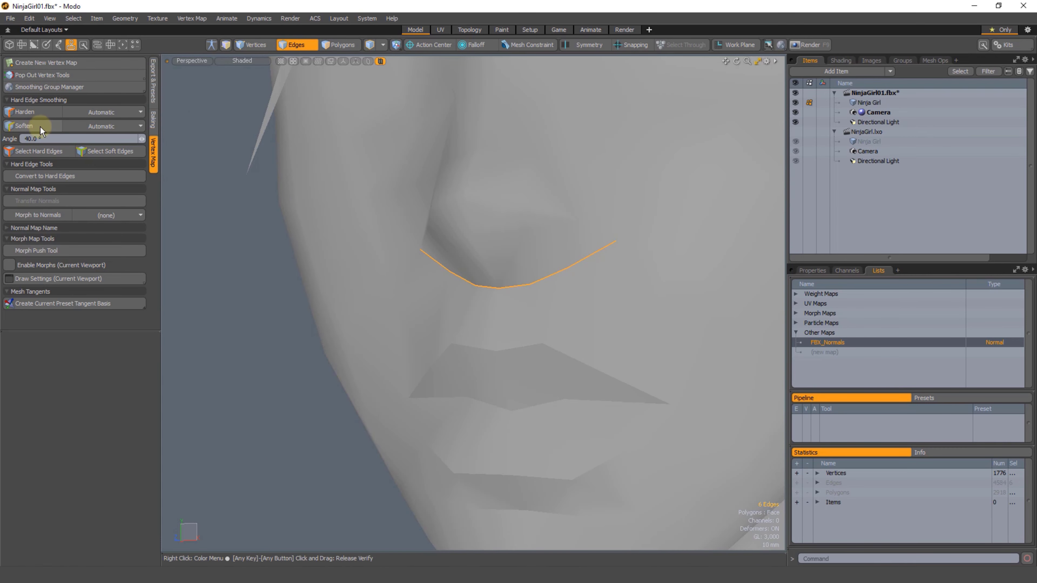
left_click_drag(324, 395, 574, 308, "alt")
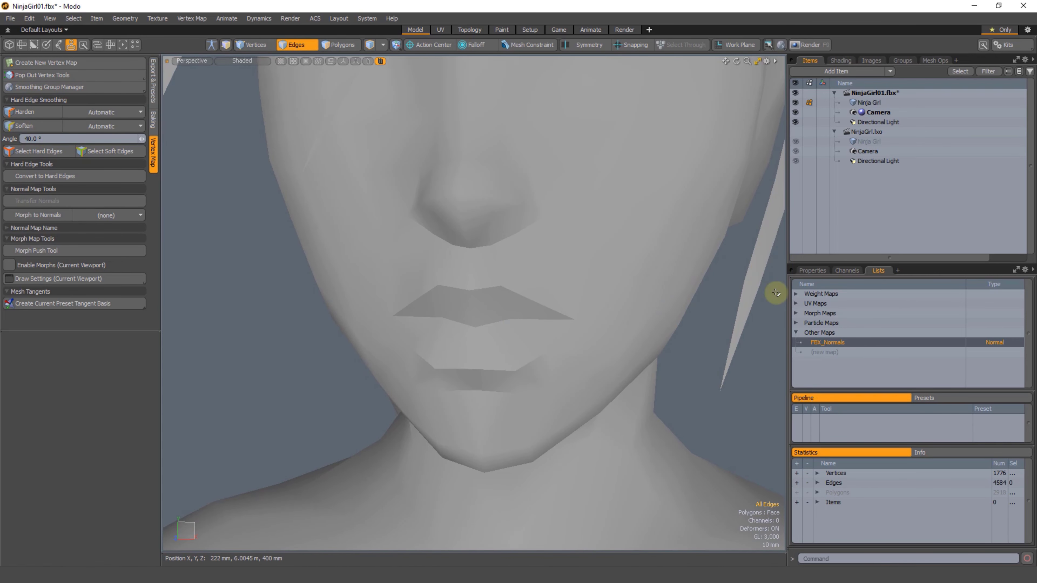
Step: Delete the FBX_Normals vertex map from the NinjaGirl01.fbx mesh
right_click(831, 343)
left_click(829, 354)
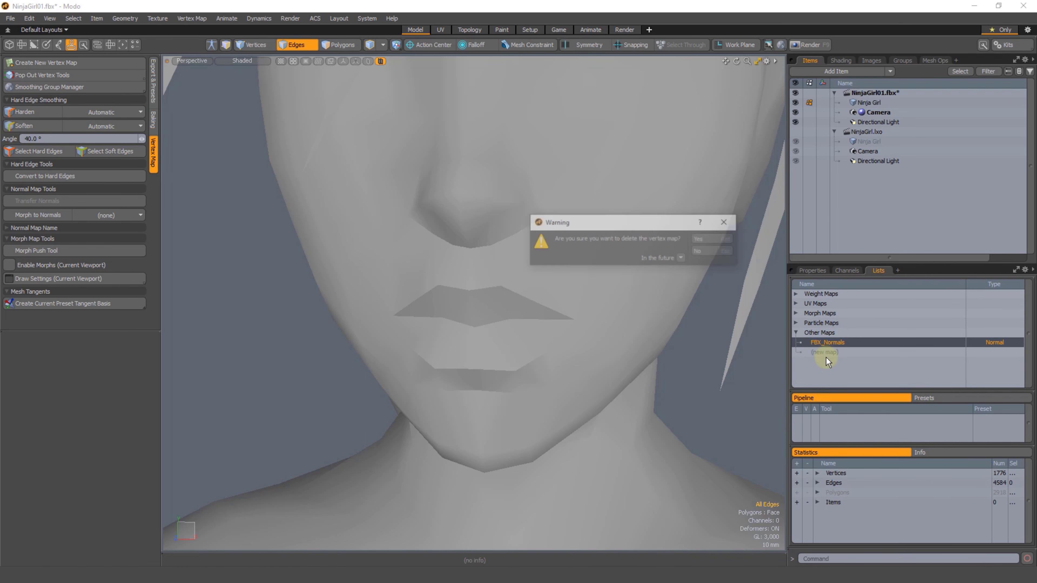
left_click(705, 239)
left_click_drag(694, 238, 610, 240, "alt")
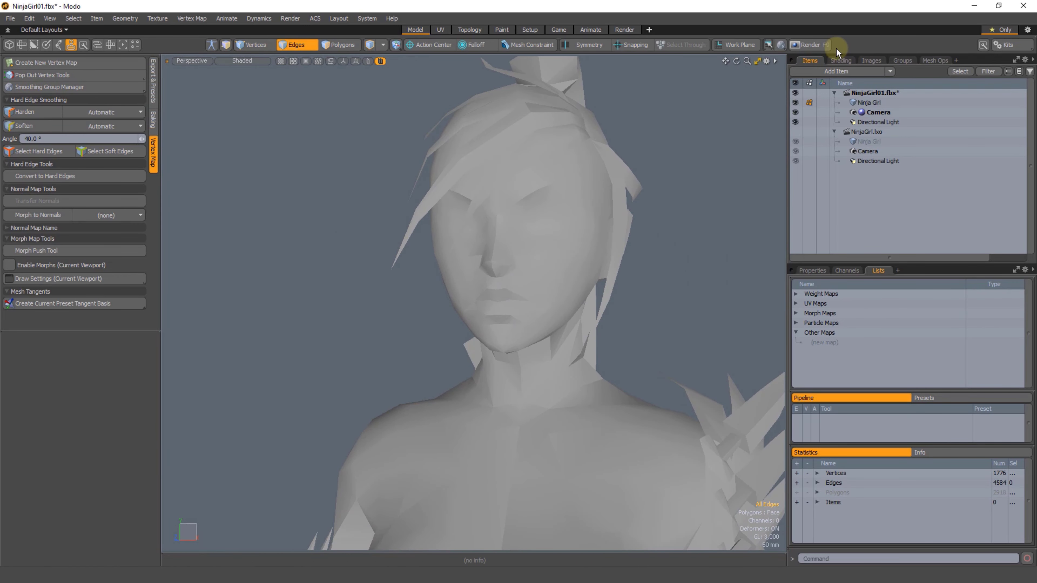
Step: Turn off Crease by Smoothing Angle on the Material inside the NinjaGirl material group
left_click(840, 61)
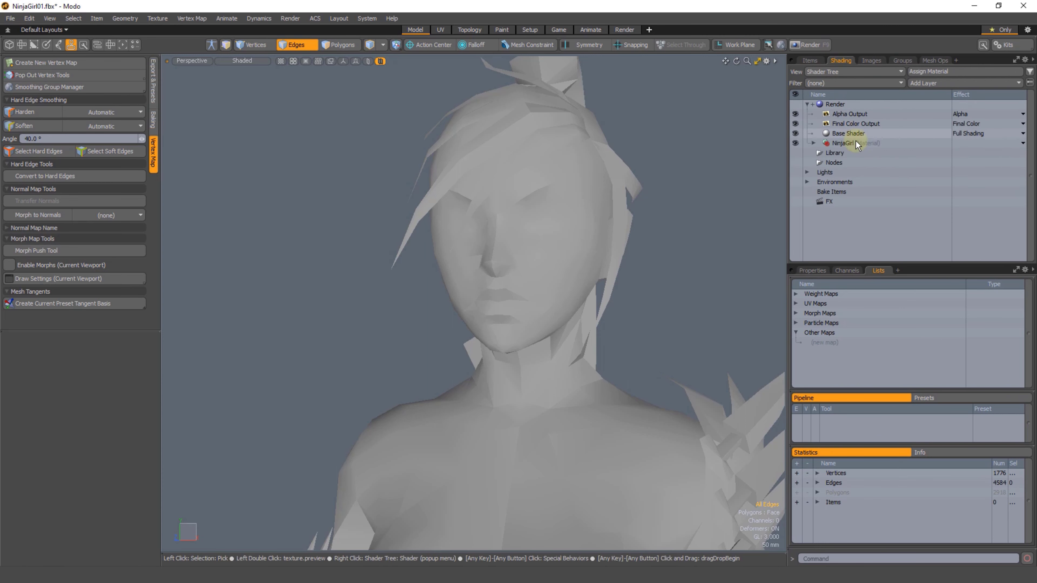
left_click(814, 143)
left_click(851, 153)
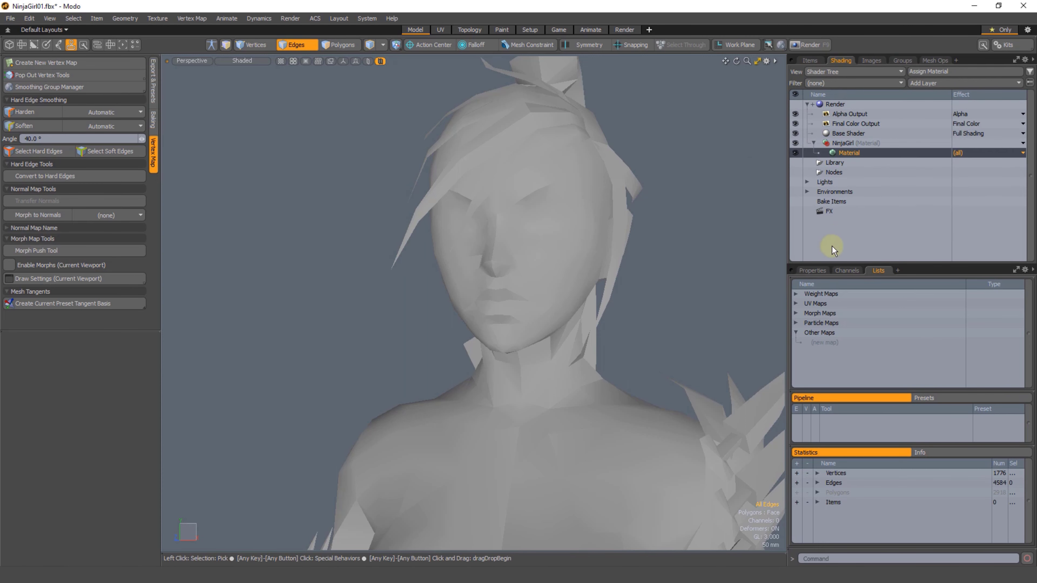
left_click(812, 270)
left_click(1016, 530)
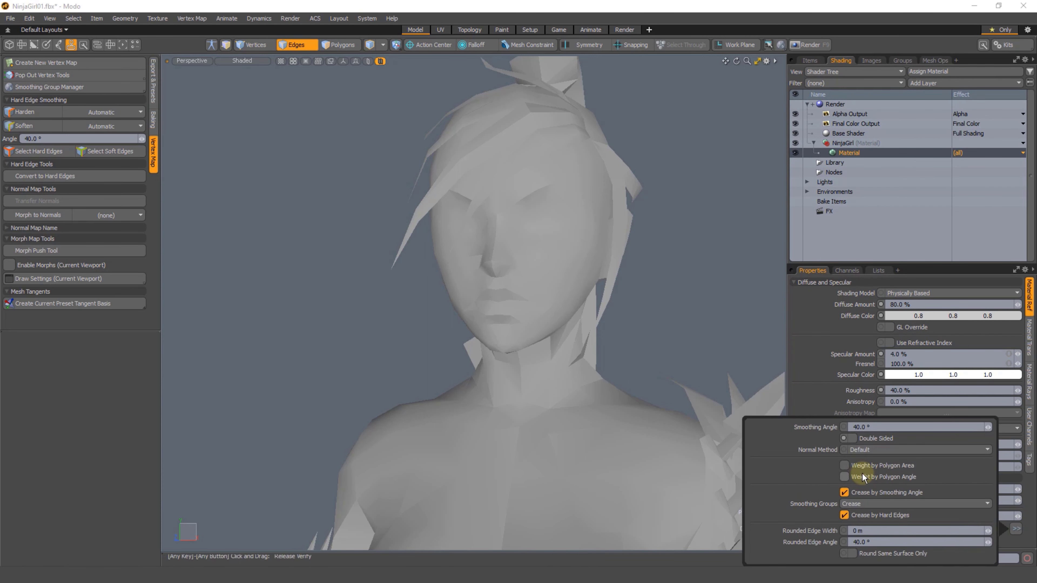
left_click(844, 492)
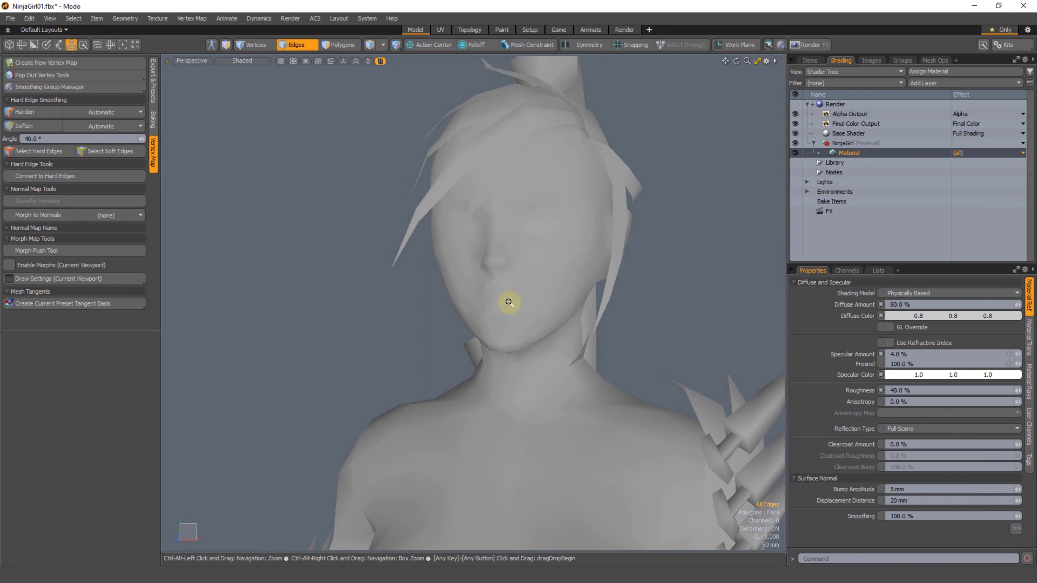
Step: Show the wireframe overlay, then harden the edges around the lips and along the mouth line
scroll(505, 301, "up", 5)
key("ctrl+3")
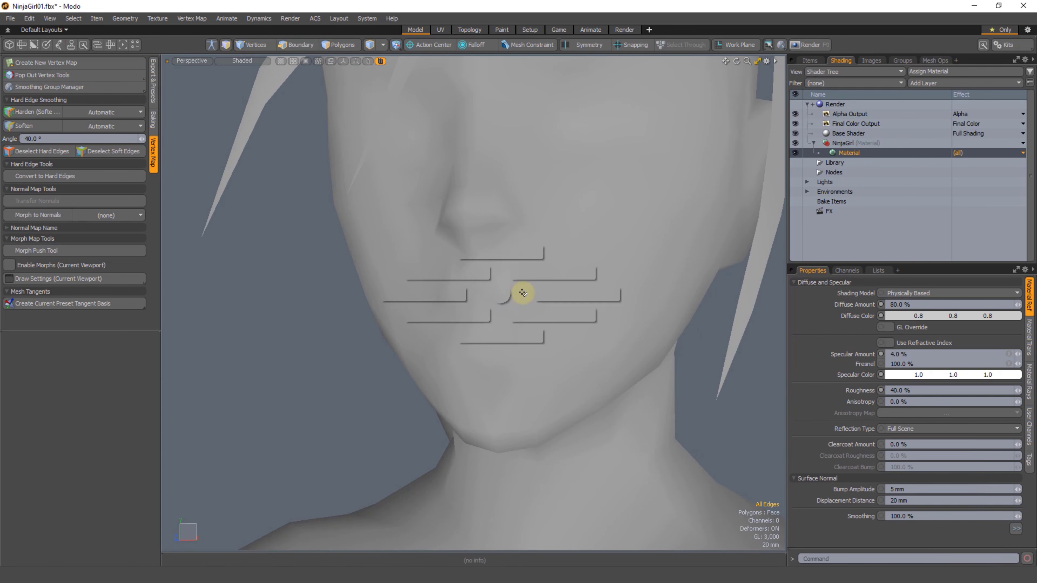
left_click(586, 292)
scroll(500, 304, "up", 2)
left_click(519, 287)
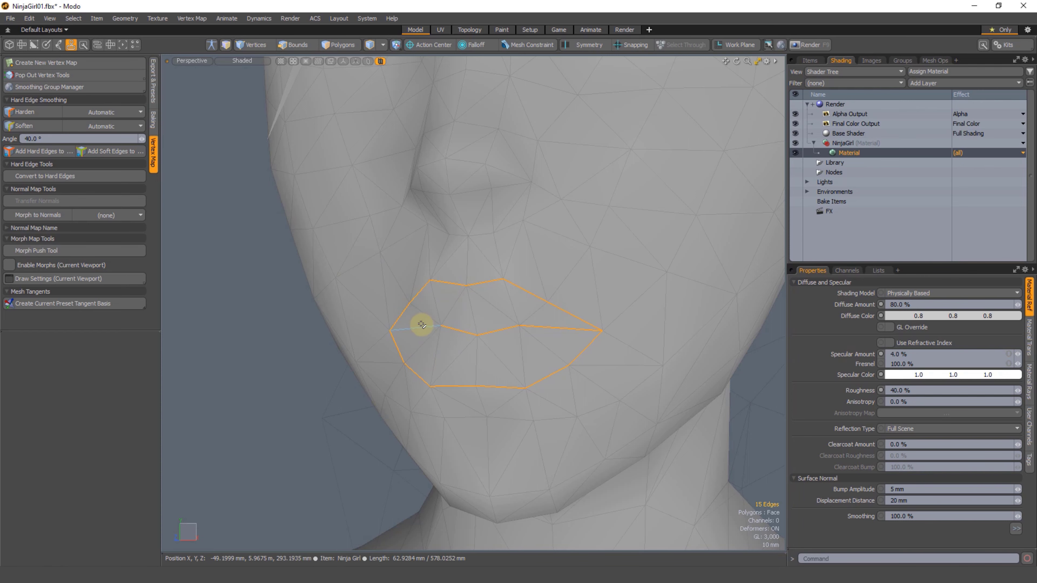
left_click(26, 115)
left_click(229, 311)
left_click_drag(588, 315, 540, 340, "ctrl+alt")
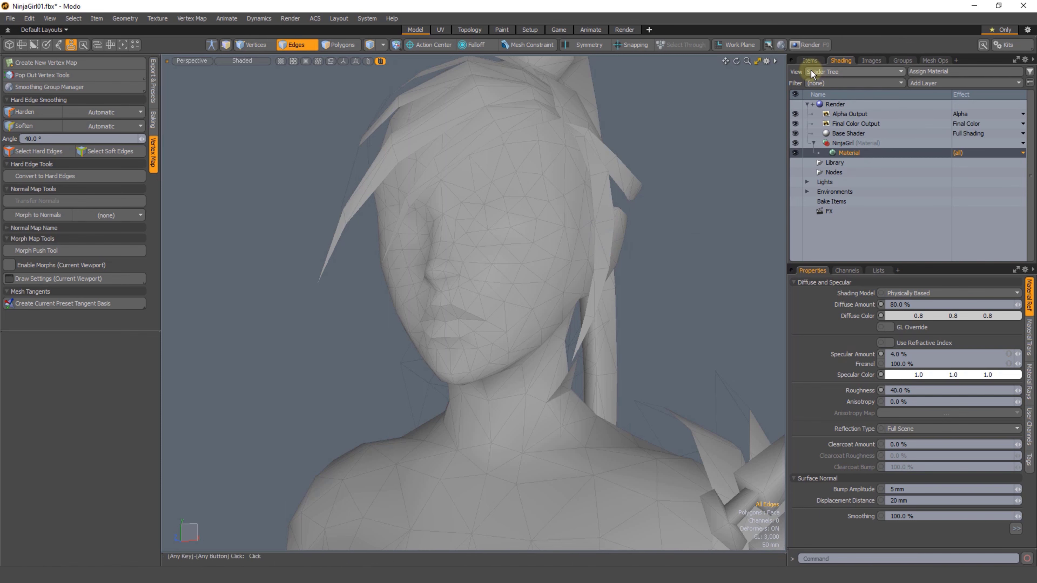
Step: Close the NinjaGirl01.fbx scene without saving its changes
left_click(810, 61)
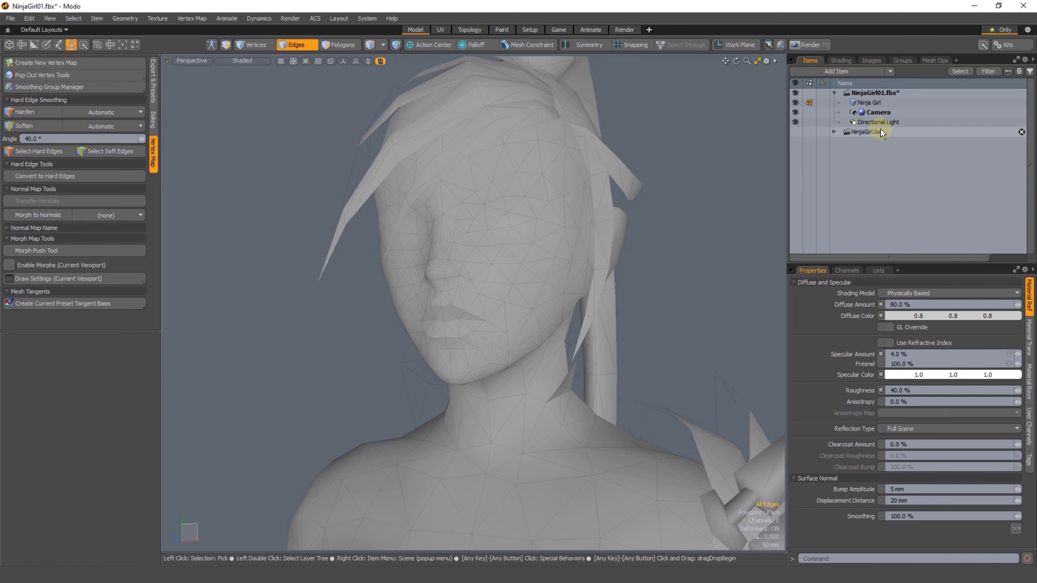
left_click(1022, 93)
left_click(713, 248)
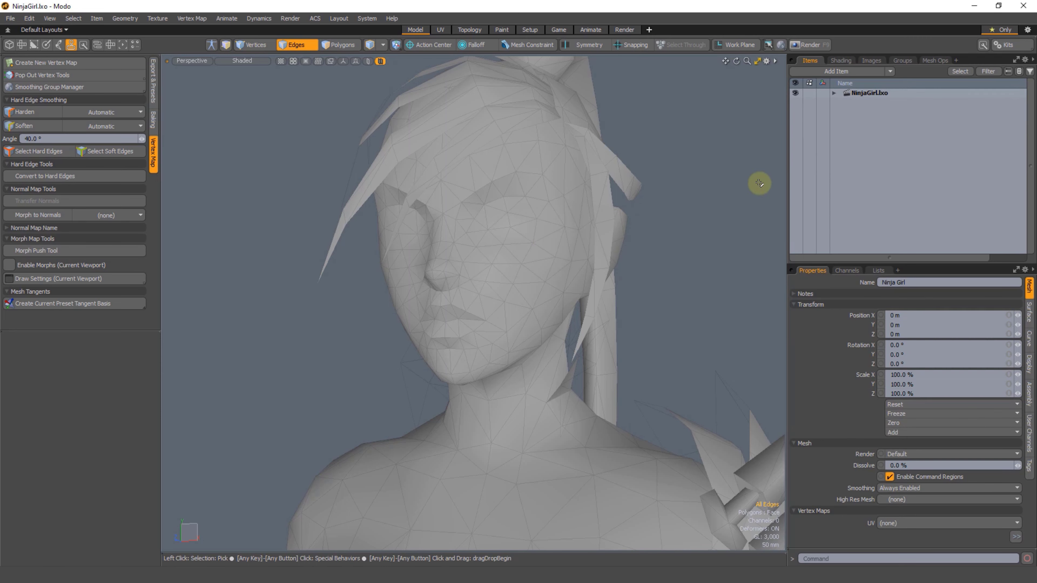
Step: Expand the NinjaGirl.lxo scene's items and show the vertex maps of its Ninja Girl mesh
scroll(688, 221, "down", 3)
left_click_drag(611, 229, 559, 233, "alt")
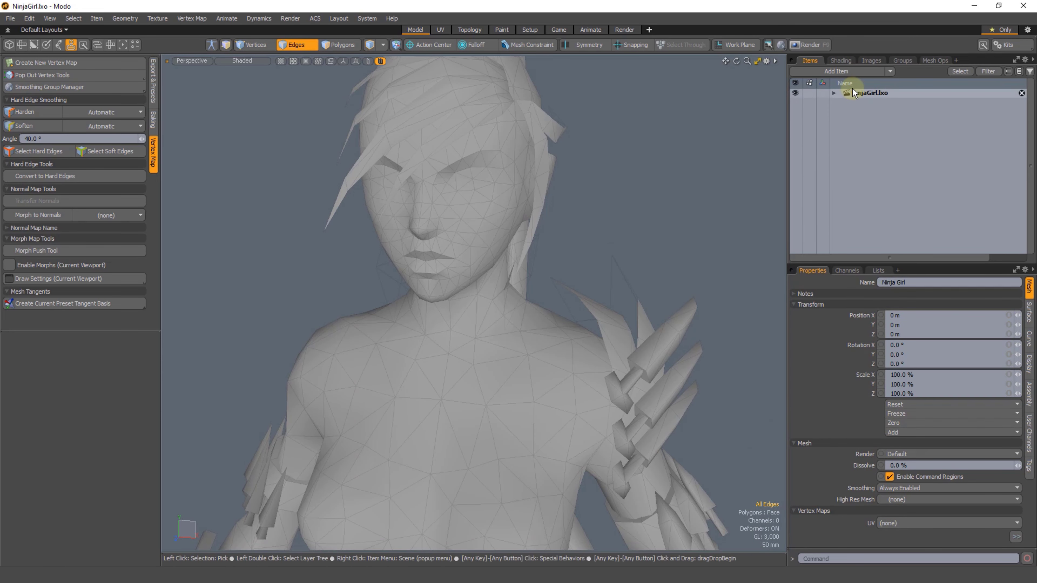
left_click(834, 94)
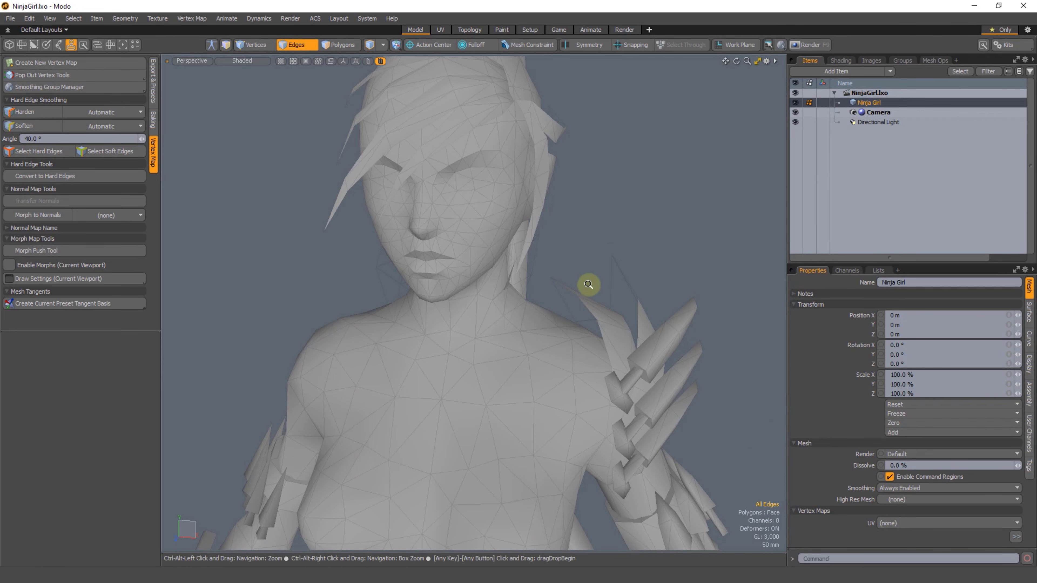
scroll(586, 290, "down", 2)
left_click_drag(586, 289, 569, 295, "alt+shift")
scroll(570, 295, "down", 5)
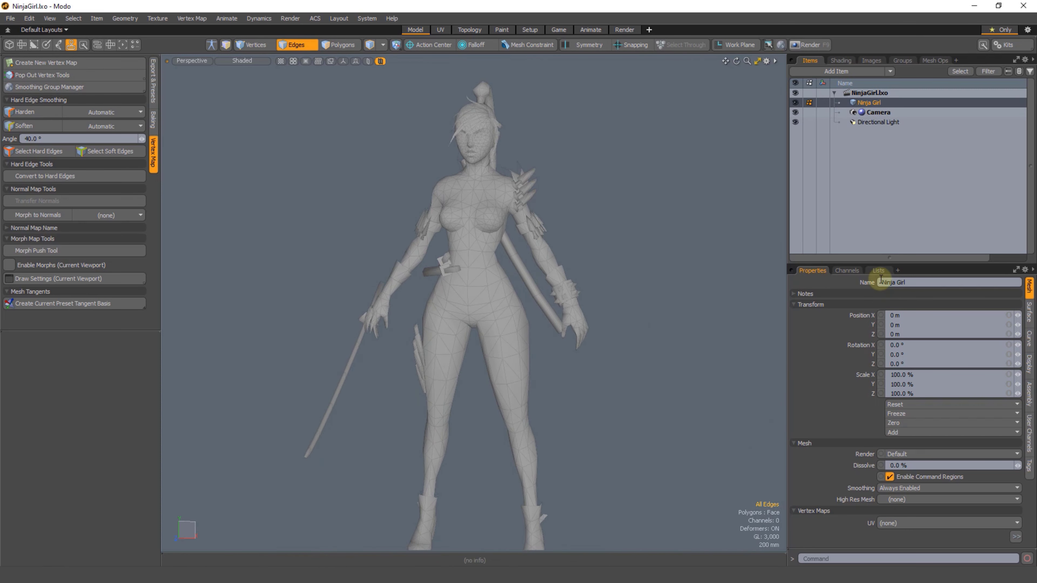
left_click(878, 271)
Step: Select all hard edges of the Ninja Girl mesh, add them to a new selection set named My Hard Edges, and clear the selection
scroll(547, 297, "down", 2)
left_click_drag(547, 297, 527, 253, "alt+shift")
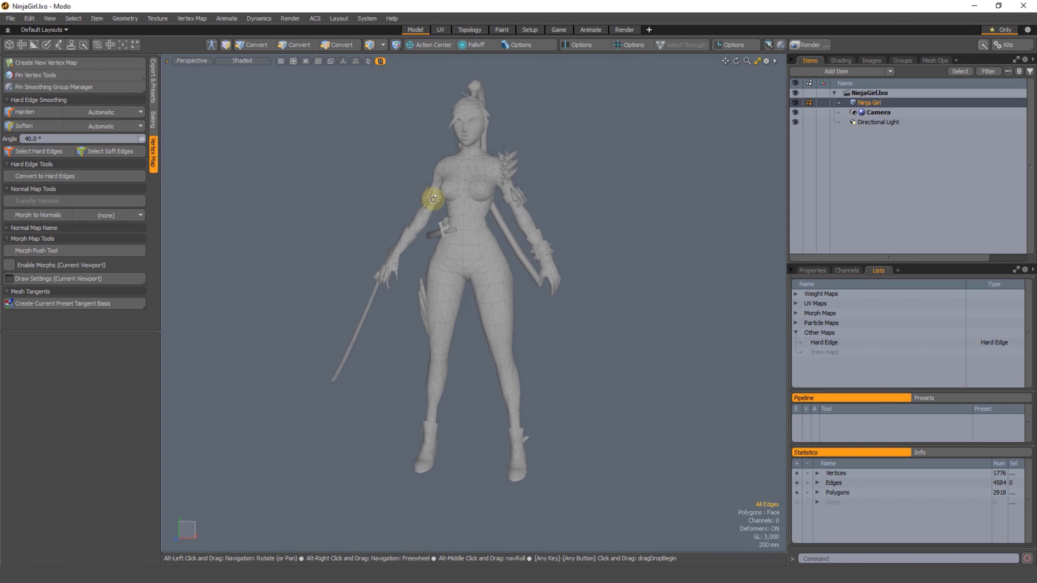
left_click(36, 152)
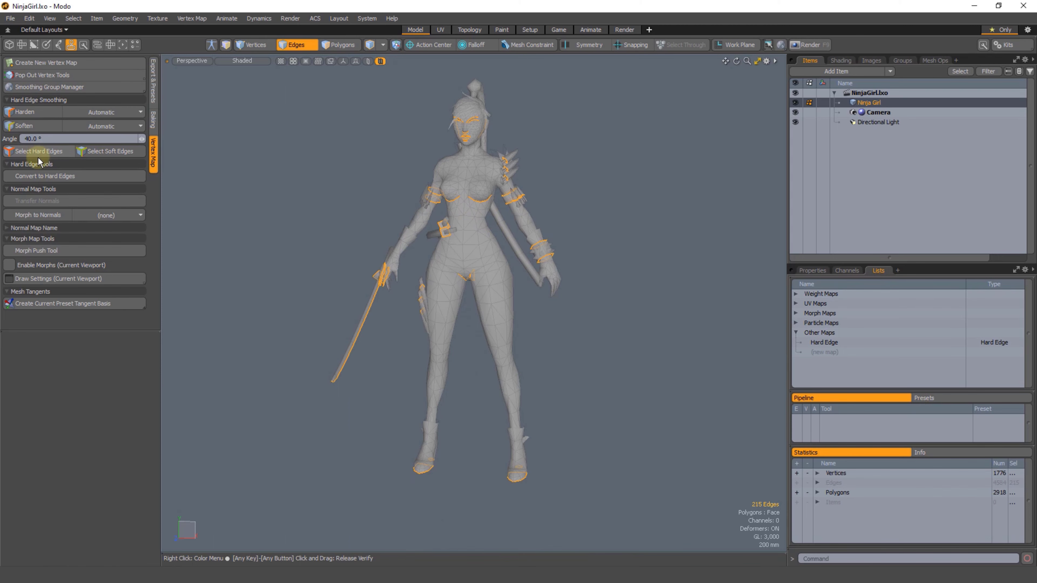
right_click(624, 187)
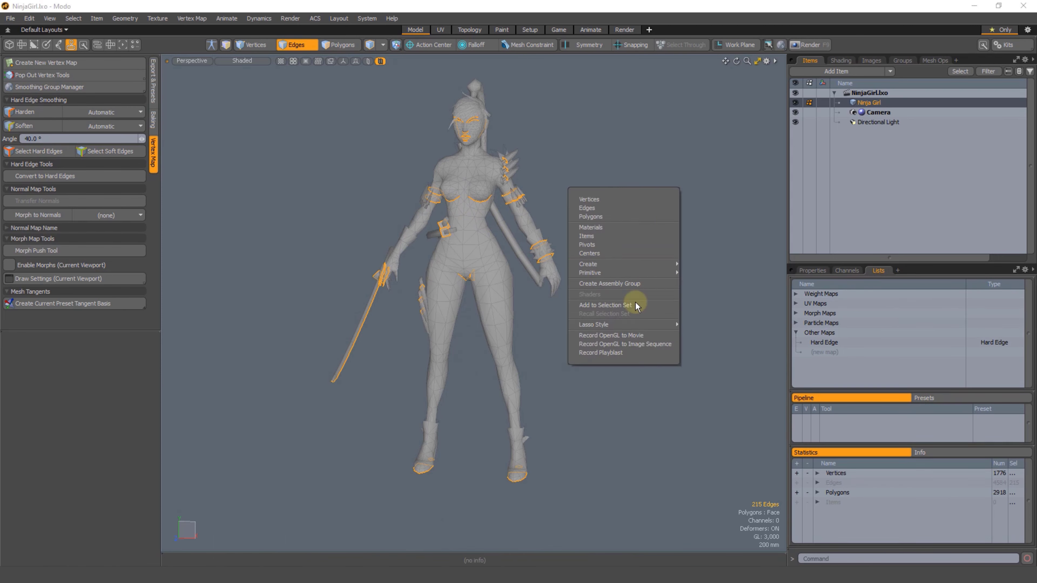
left_click(619, 305)
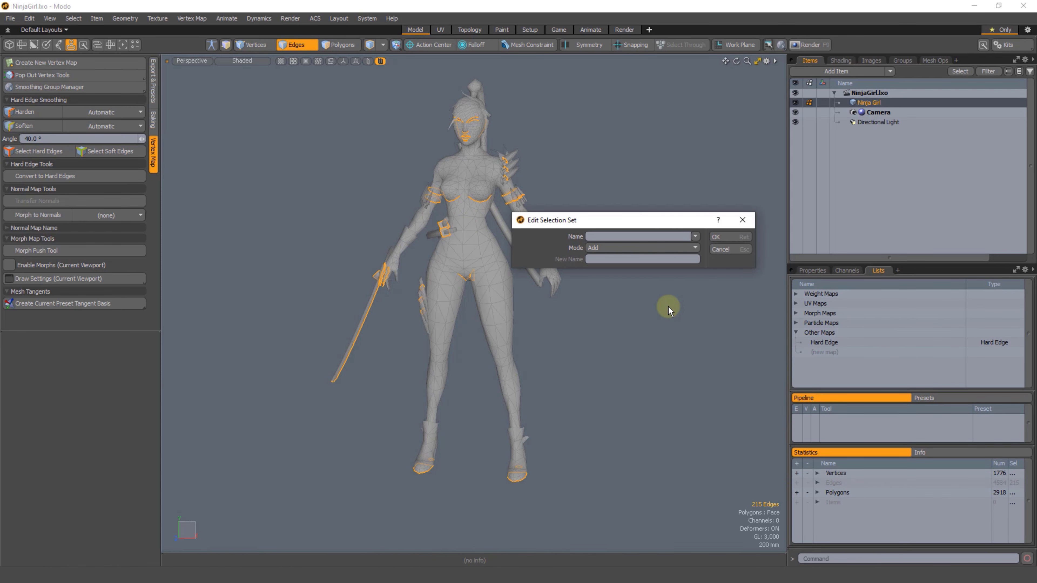
type("My Hard Edges")
left_click(723, 238)
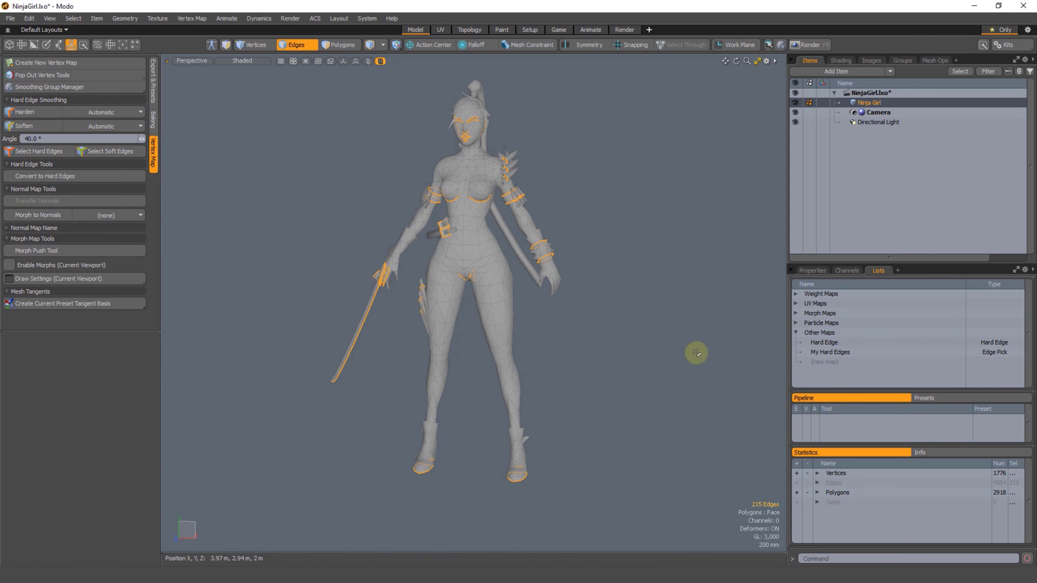
scroll(649, 346, "up", 3)
left_click_drag(646, 345, 690, 409, "alt+shift")
left_click(601, 235)
left_click_drag(602, 235, 613, 243, "alt+shift")
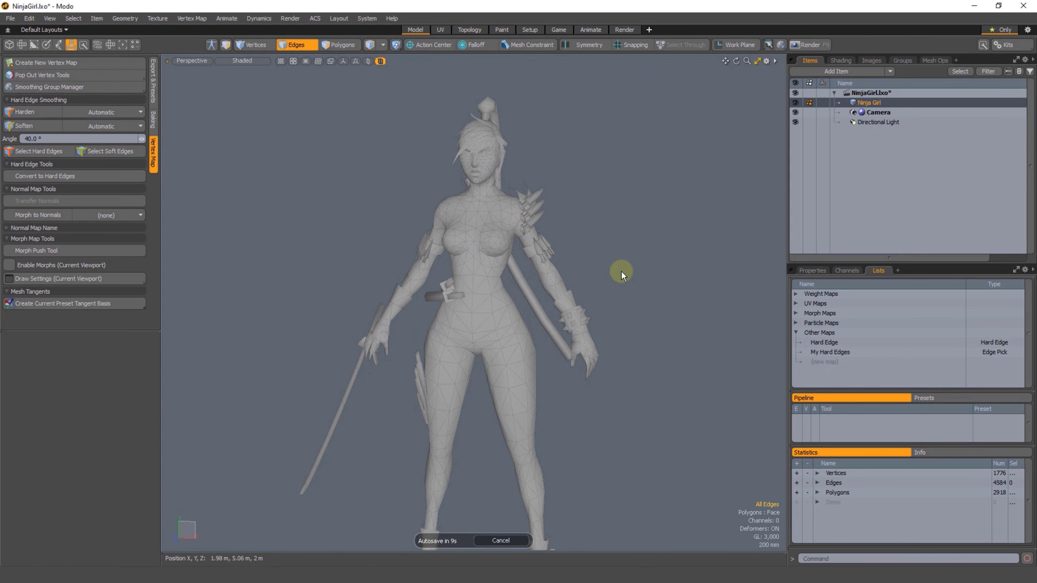
Step: Save the scene in Autodesk FBX 2018 format as NinjaGirl02.fbx, accepting the possible data loss
key("ctrl+shift+s")
left_click(141, 451)
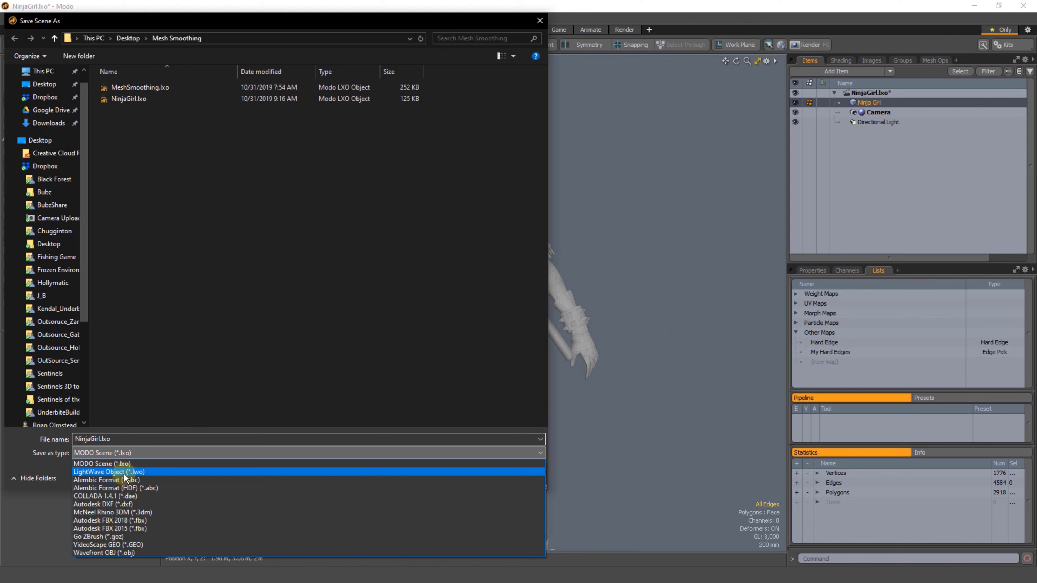
left_click(141, 521)
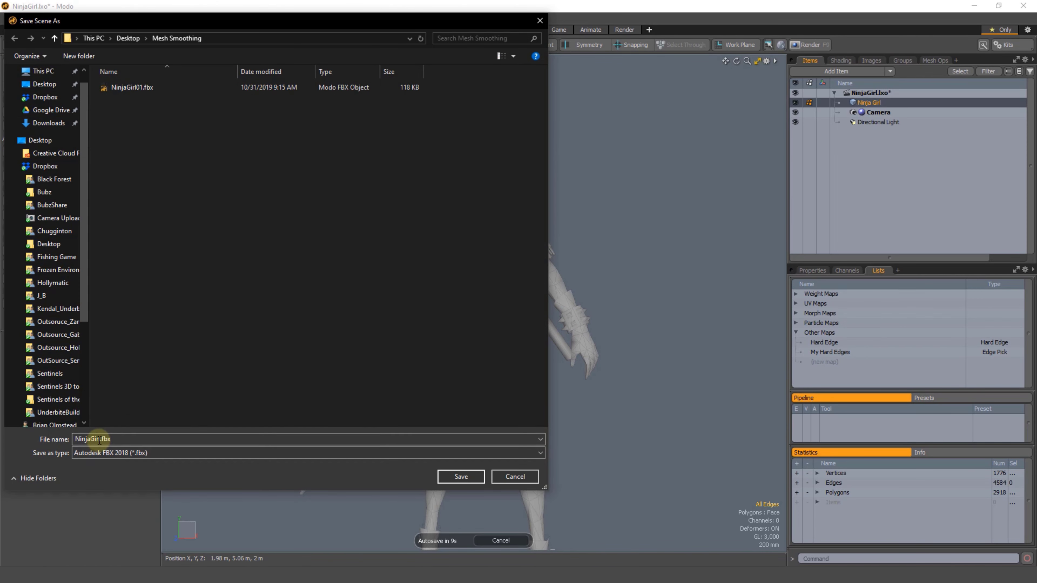
left_click(143, 89)
left_click(103, 439)
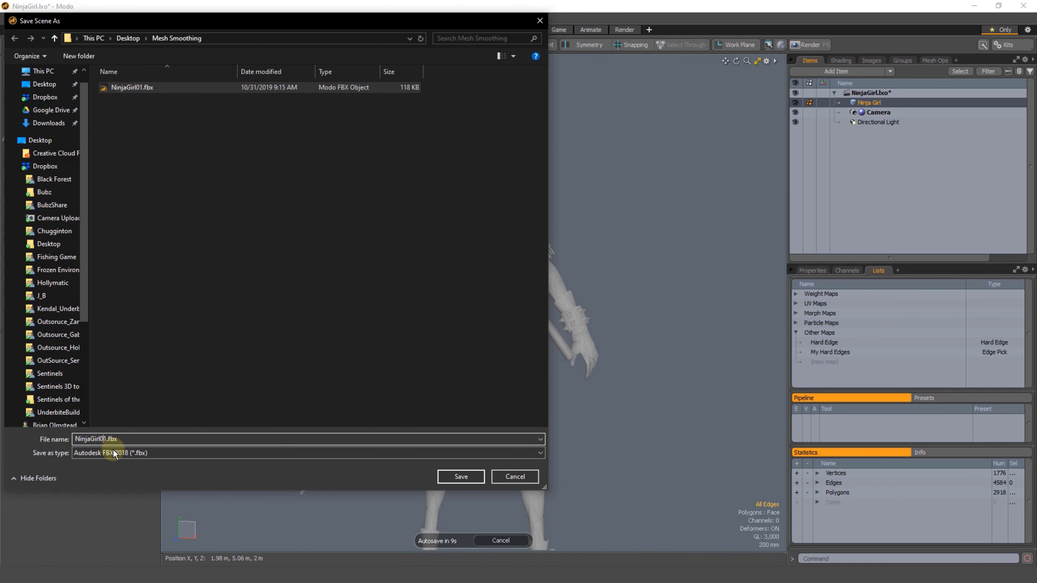
key("Delete")
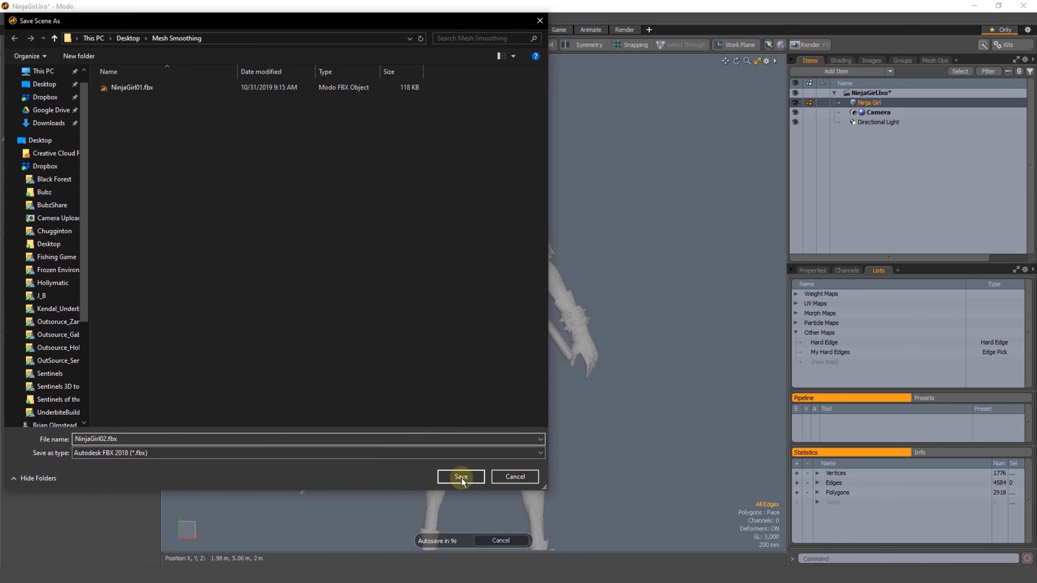
type("2")
left_click(483, 474)
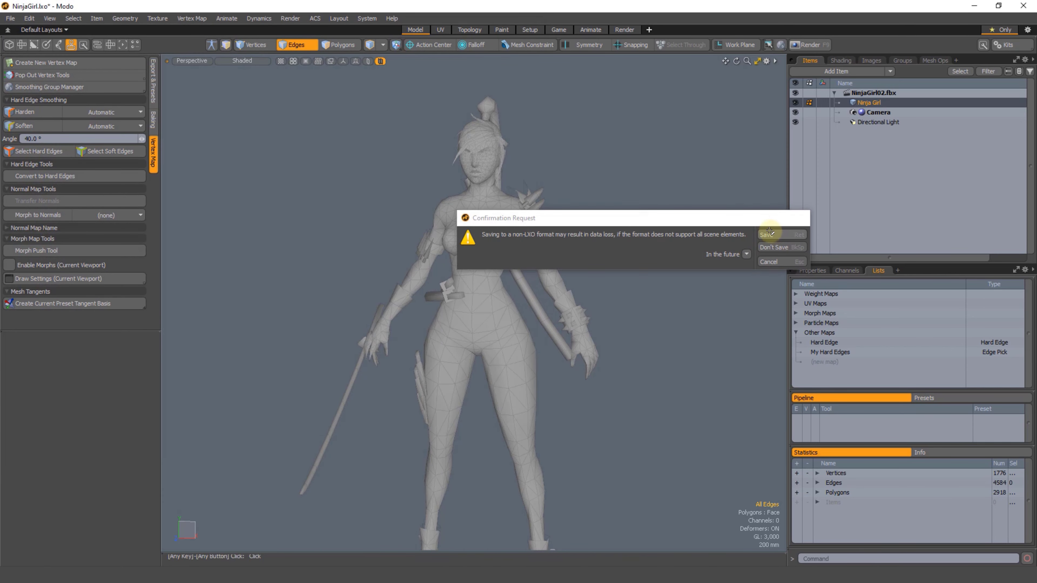
left_click(767, 232)
Step: Close the current scene and open NinjaGirl02.fbx from the Mesh Smoothing folder, keeping the default FBX load options
left_click(1022, 93)
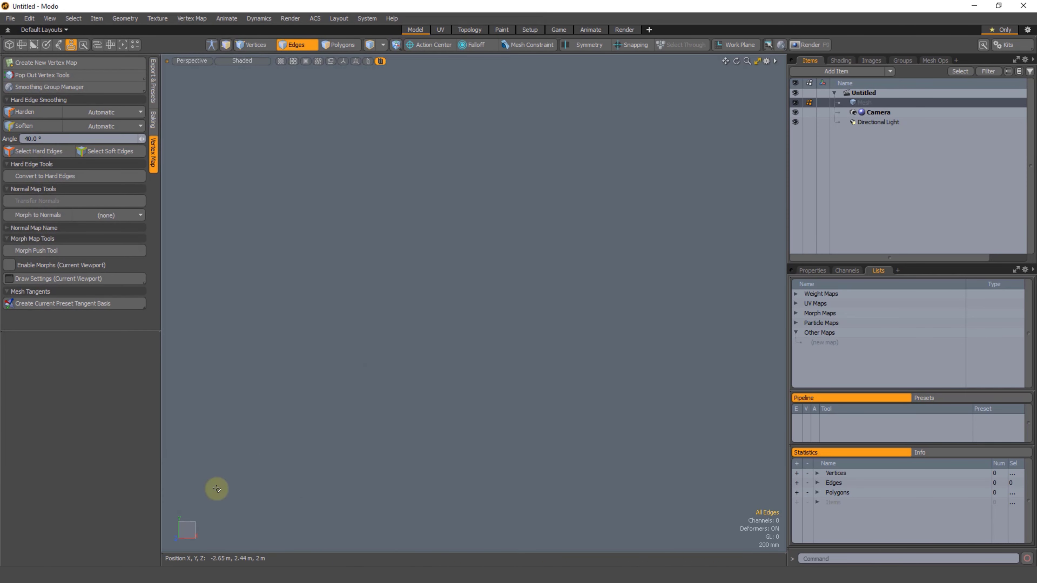
left_click(228, 572)
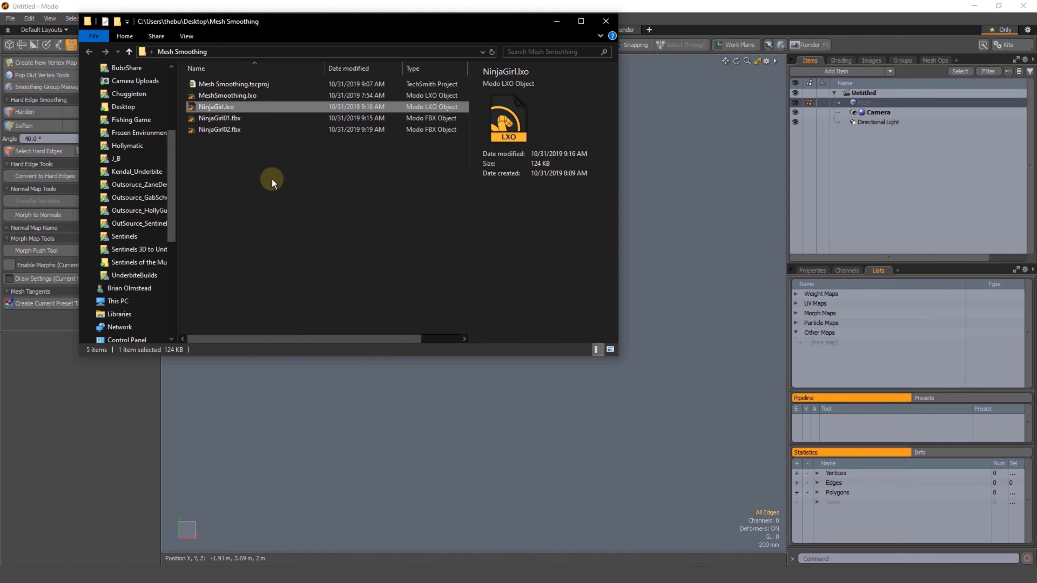
double_click(203, 133)
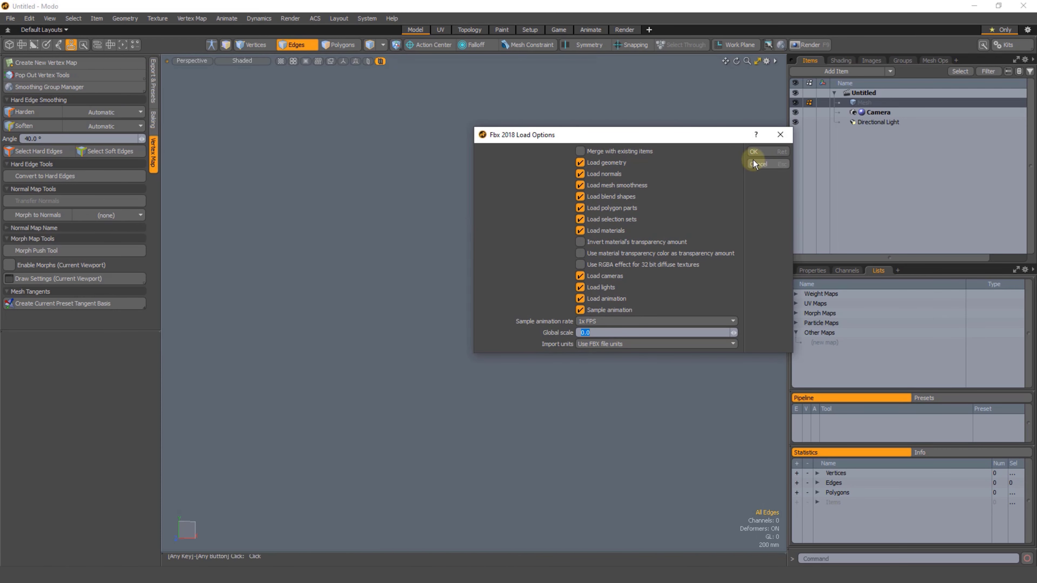
left_click(753, 152)
scroll(592, 298, "up", 2)
left_click_drag(502, 277, 546, 245, "alt+shift")
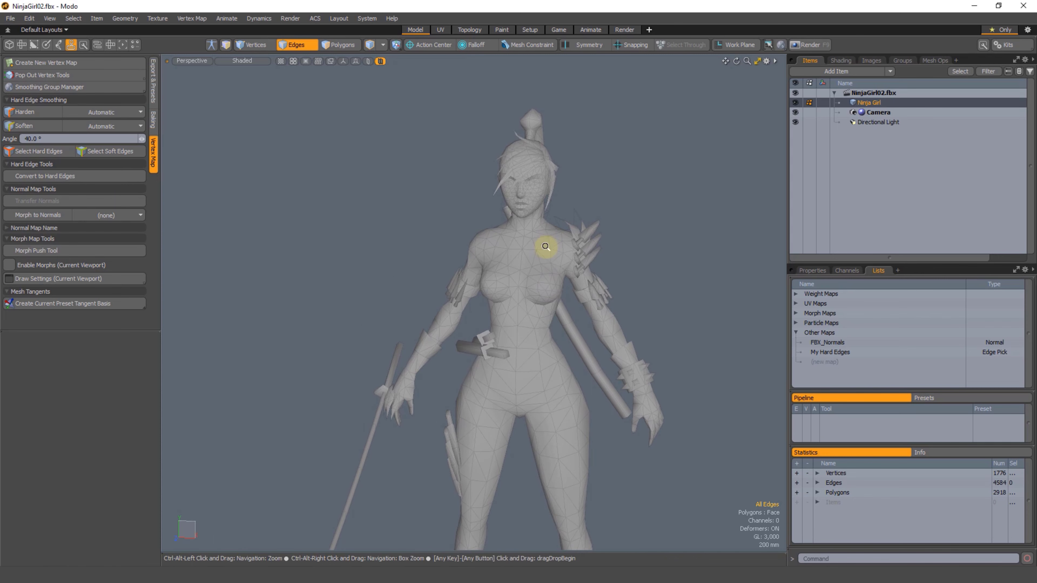
Step: Delete the FBX_Normals vertex map from the imported Ninja Girl mesh
left_click(833, 342)
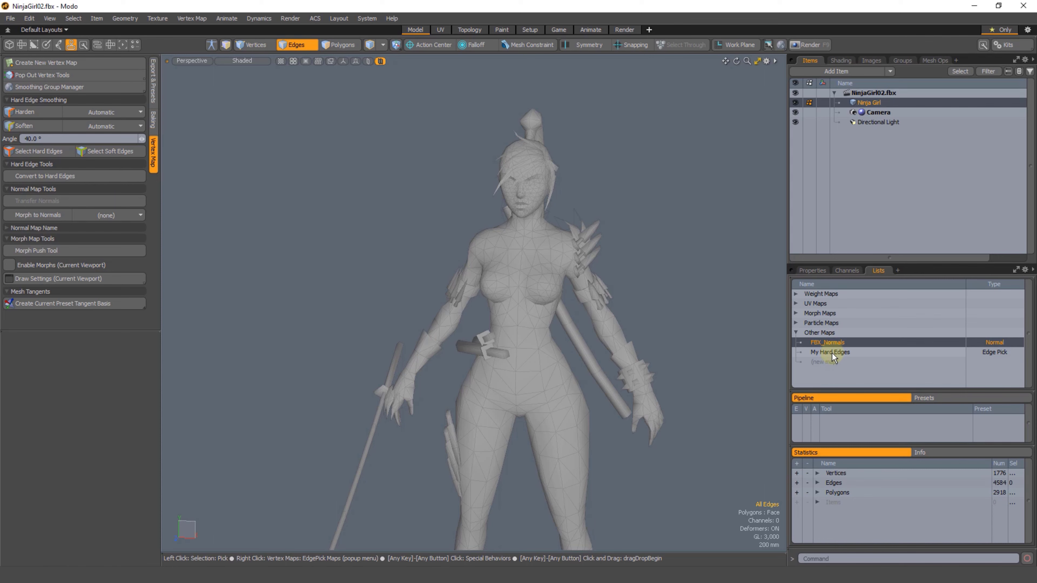
left_click(828, 352)
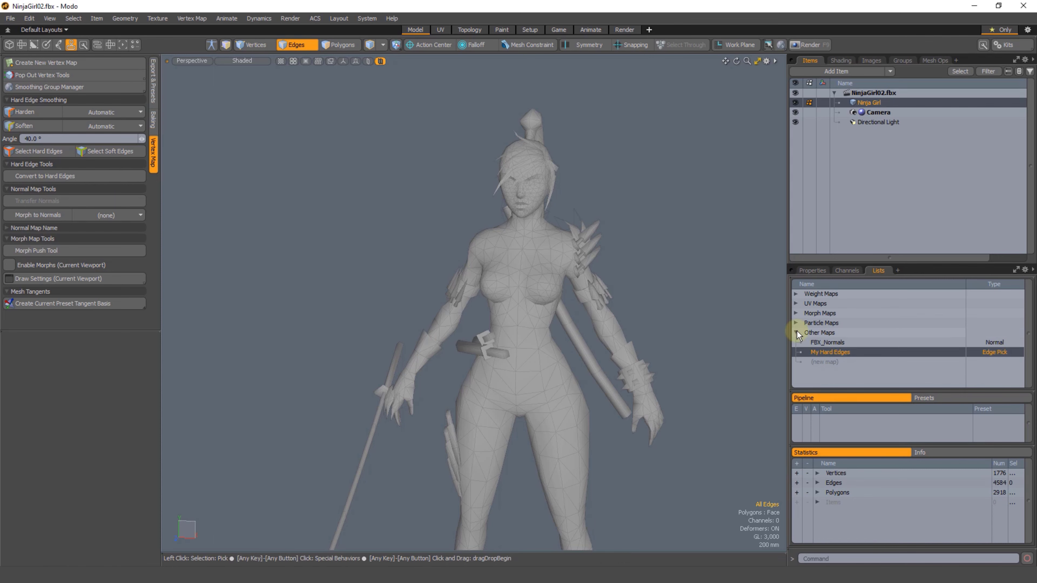
left_click(829, 343)
left_click_drag(557, 230, 516, 271, "ctrl+alt")
right_click(824, 343)
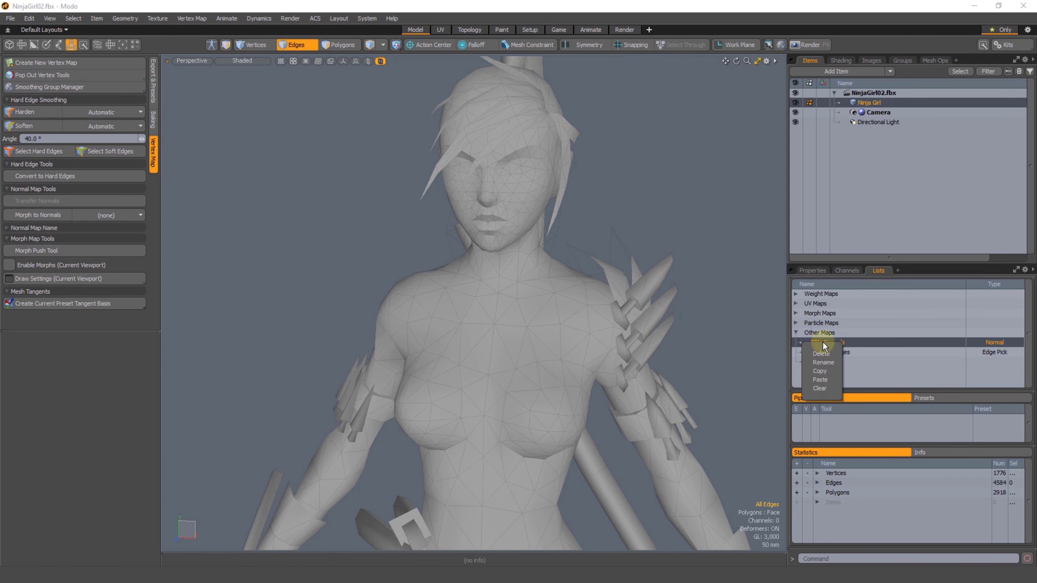
left_click(817, 356)
left_click(713, 238)
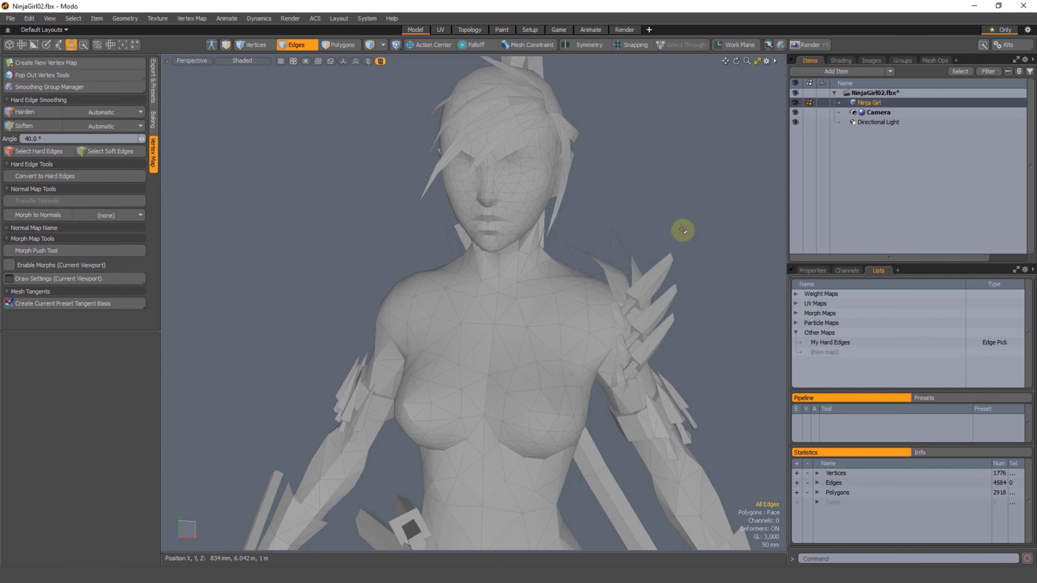
Step: Turn off Crease by Smoothing Angle on the Material inside the imported scene's NinjaGirl material group
left_click(841, 60)
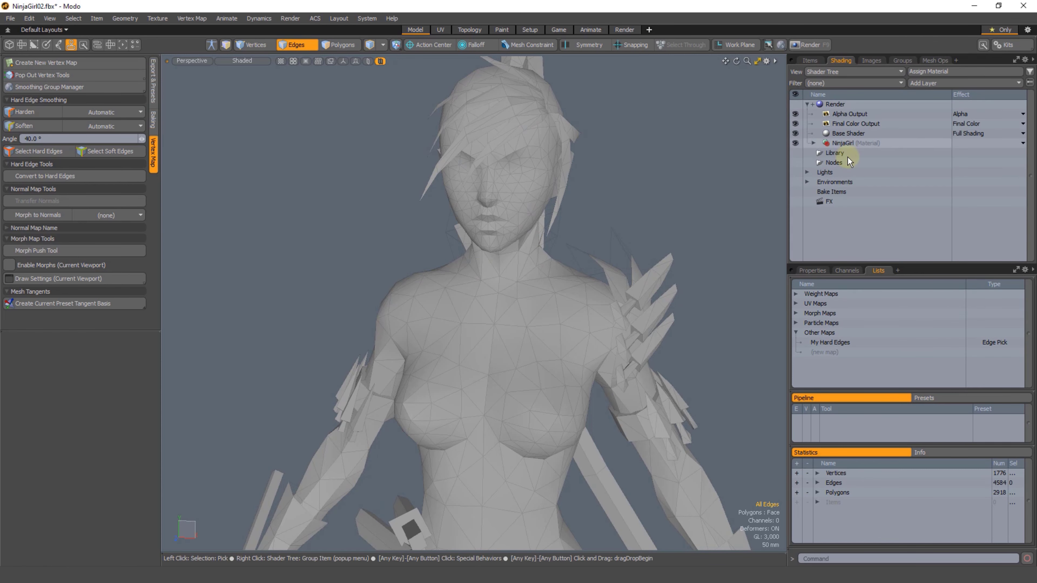
left_click(814, 142)
left_click(849, 152)
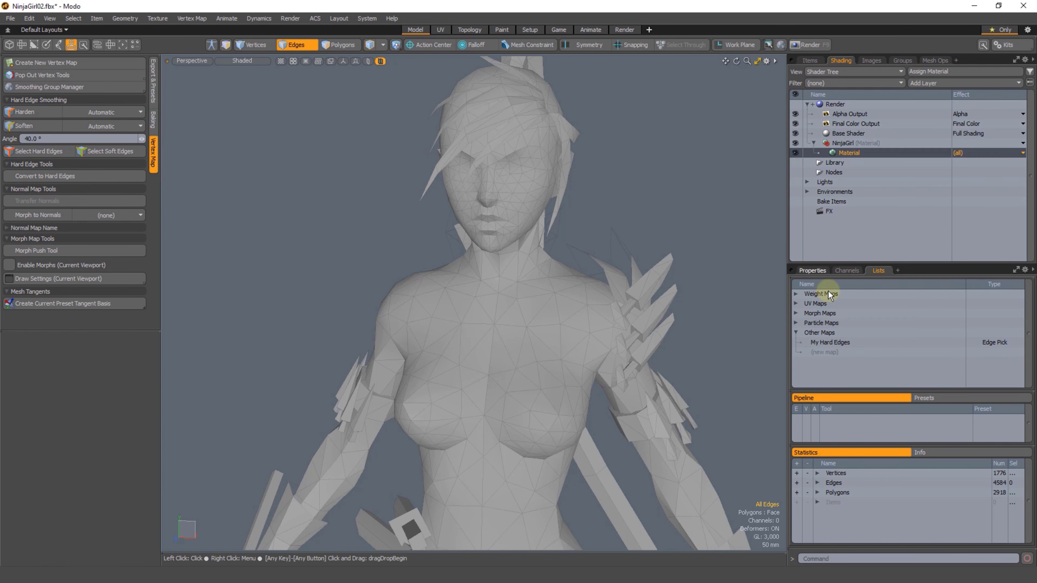
left_click(812, 270)
left_click(1029, 292)
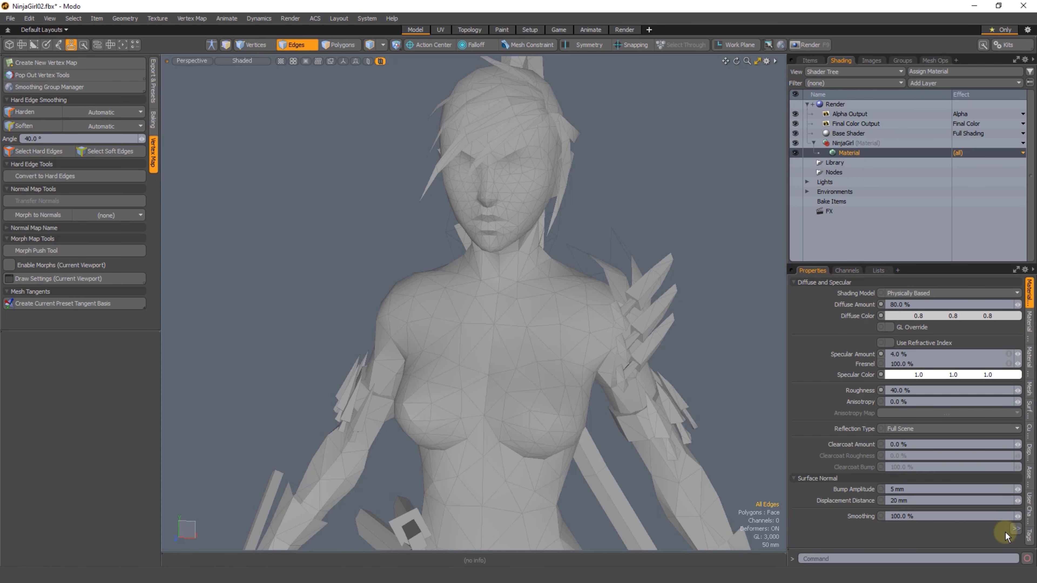
left_click(1015, 529)
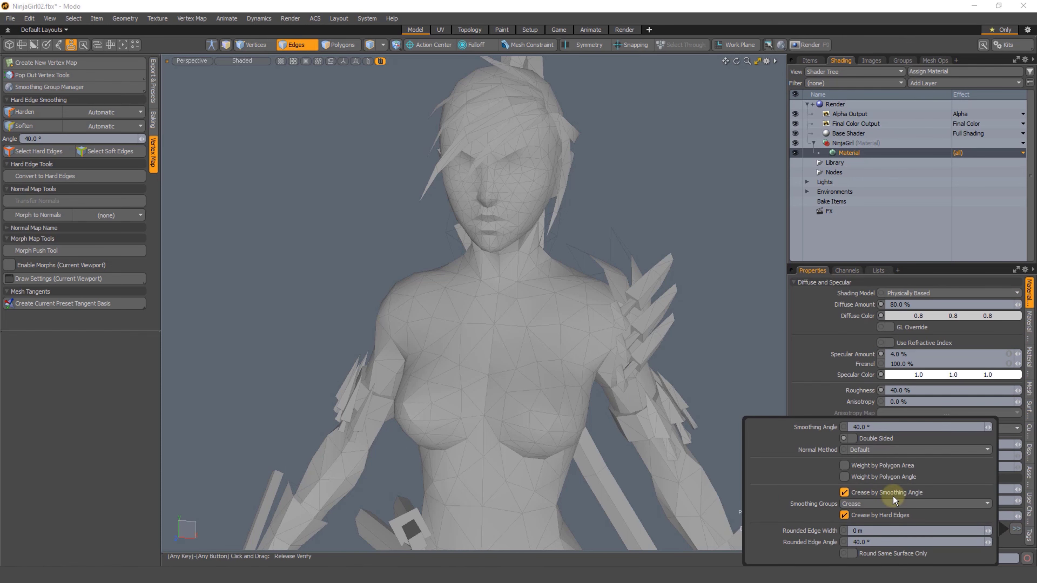
left_click(844, 494)
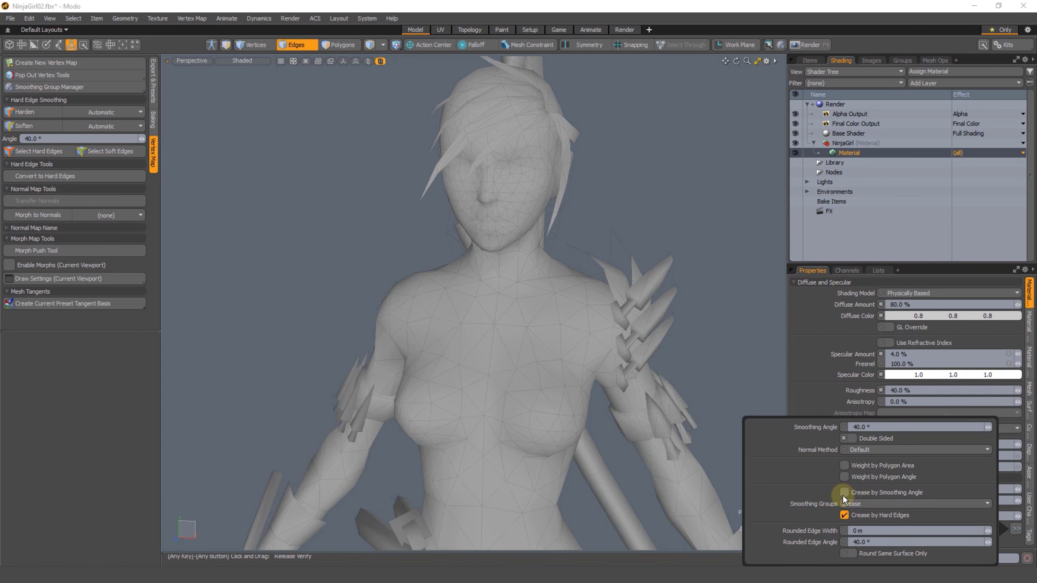
mouse_move(752, 283)
left_mouse_down("alt")
mouse_move(533, 284)
mouse_move(567, 294)
mouse_move(528, 299)
left_mouse_up("alt")
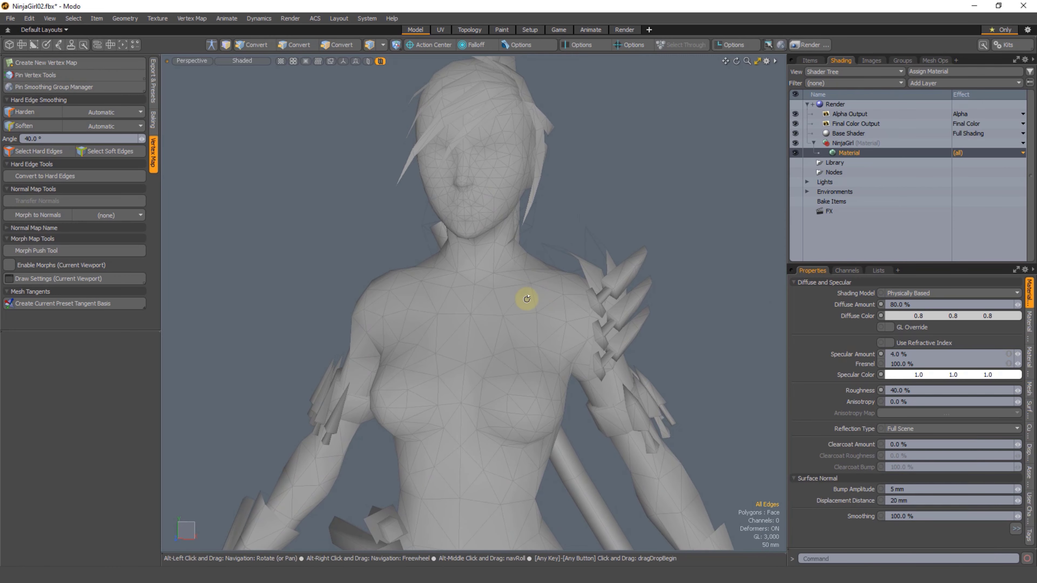
Step: Recall the My Hard Edges selection set in edge selection mode
left_click(878, 271)
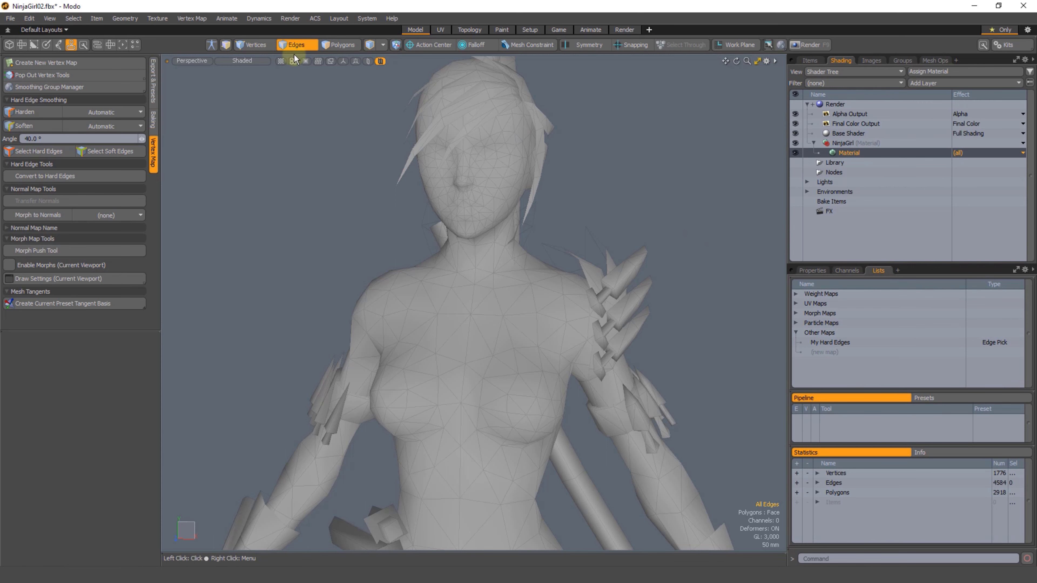
double_click(296, 46)
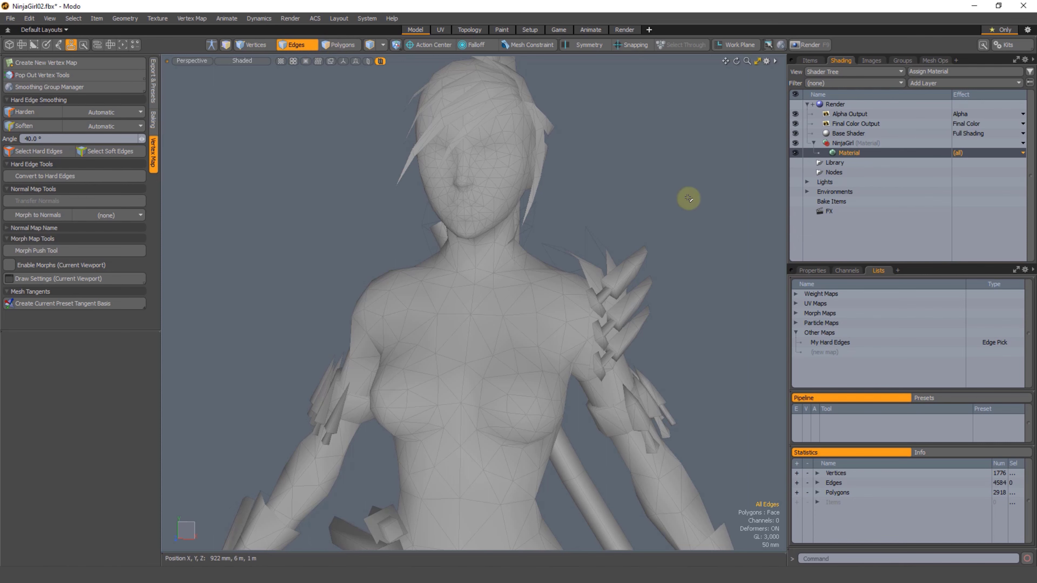
right_click(686, 188)
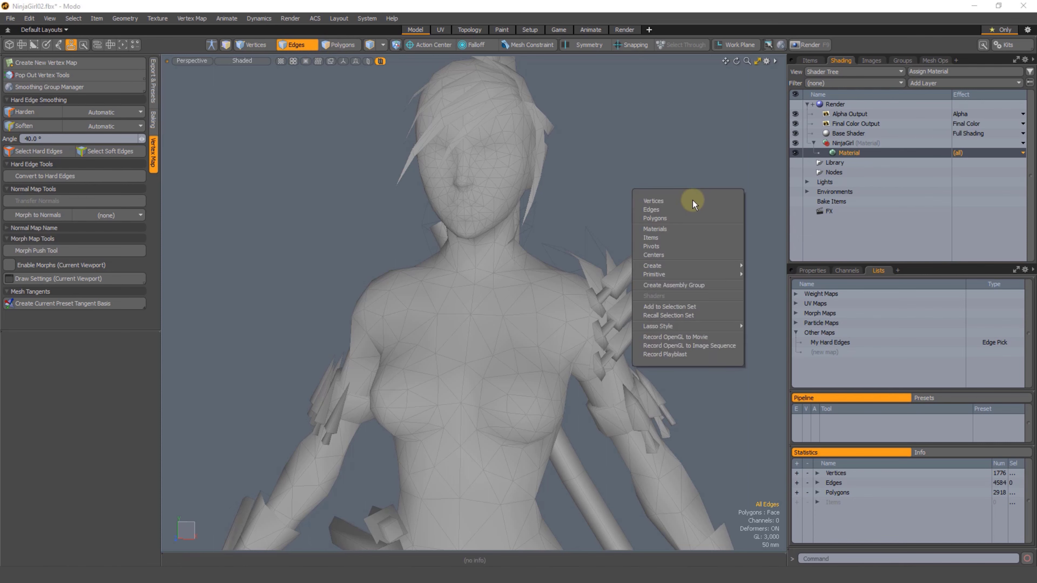
left_click(678, 315)
left_click(718, 241)
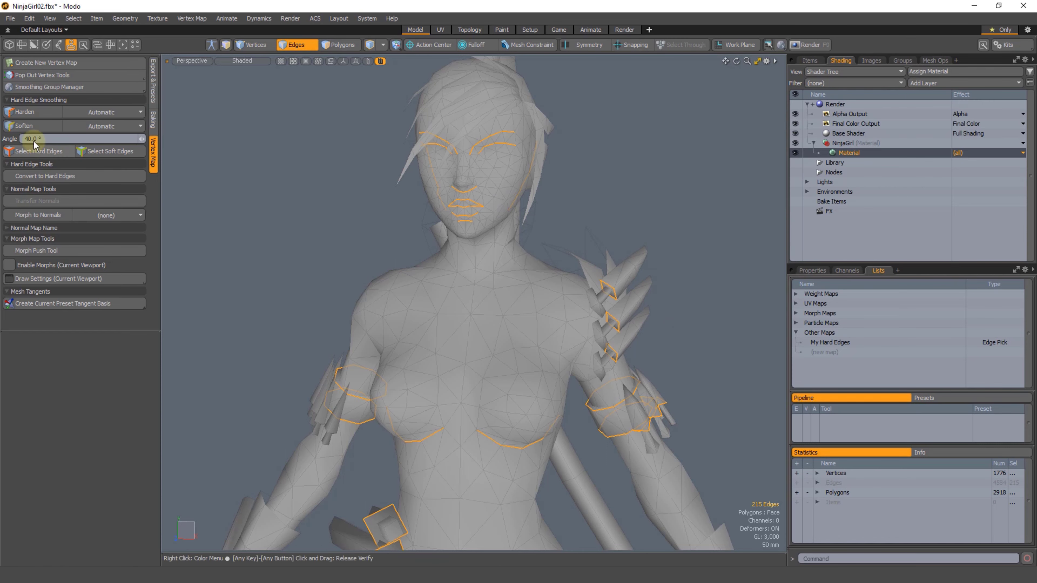
Step: Harden the recalled edges, then clear the edge selection
left_click(26, 112)
left_click(269, 207)
left_click_drag(521, 305, 470, 310, "ctrl+alt")
left_click_drag(469, 311, 500, 248, "alt+shift")
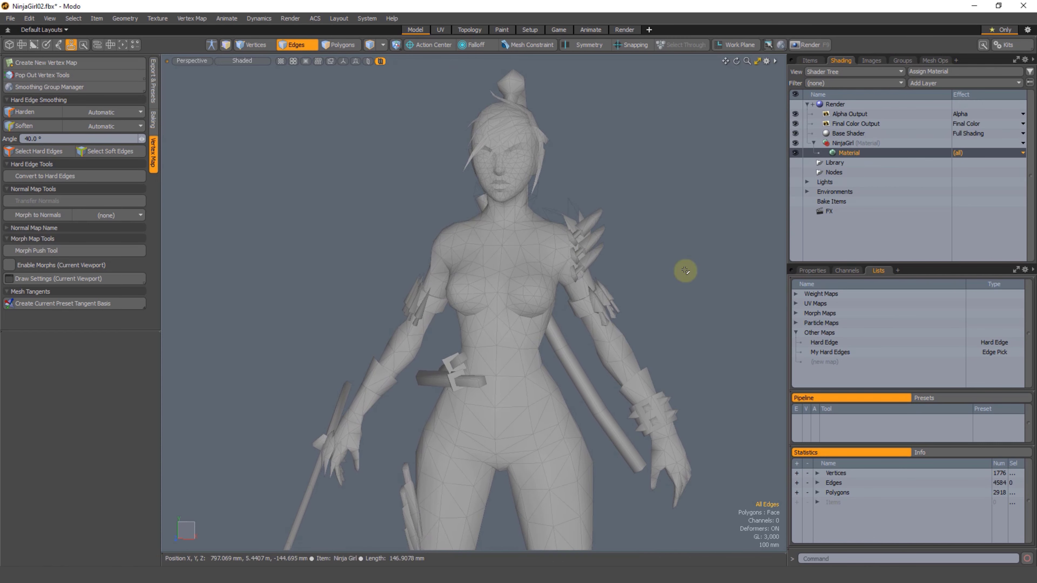
Step: Delete the My Hard Edges selection set from the mesh's vertex maps and return to the scene's item list
left_click(839, 352)
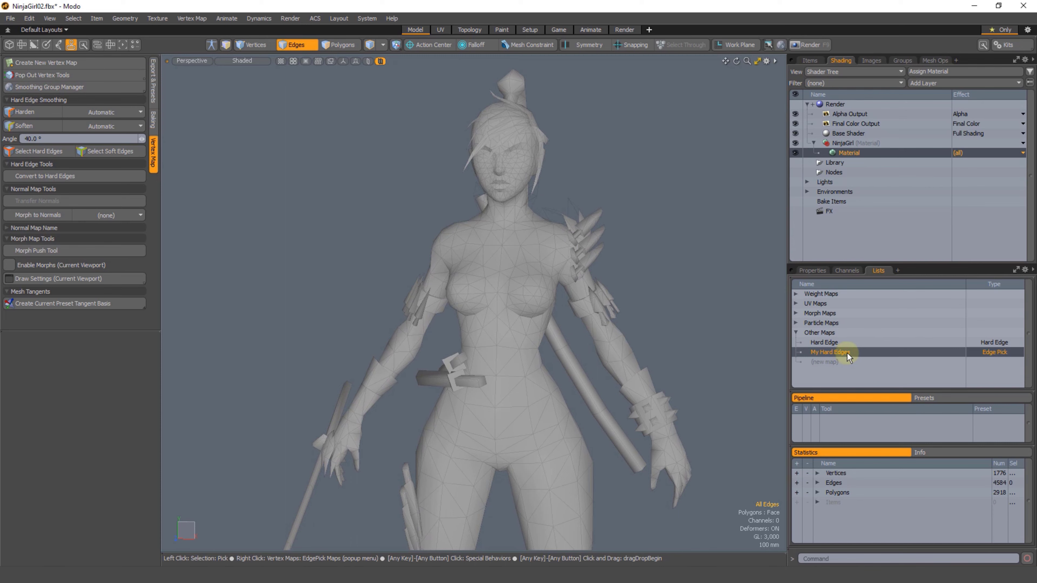
left_click(843, 342)
left_click(841, 353)
left_click(840, 342)
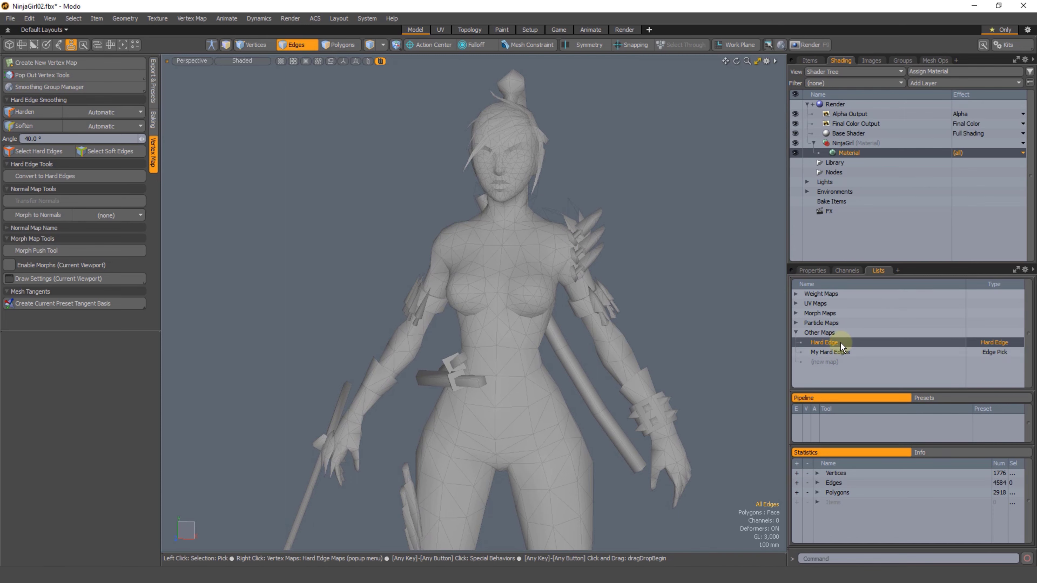
left_click(838, 353)
right_click(838, 352)
left_click(840, 361)
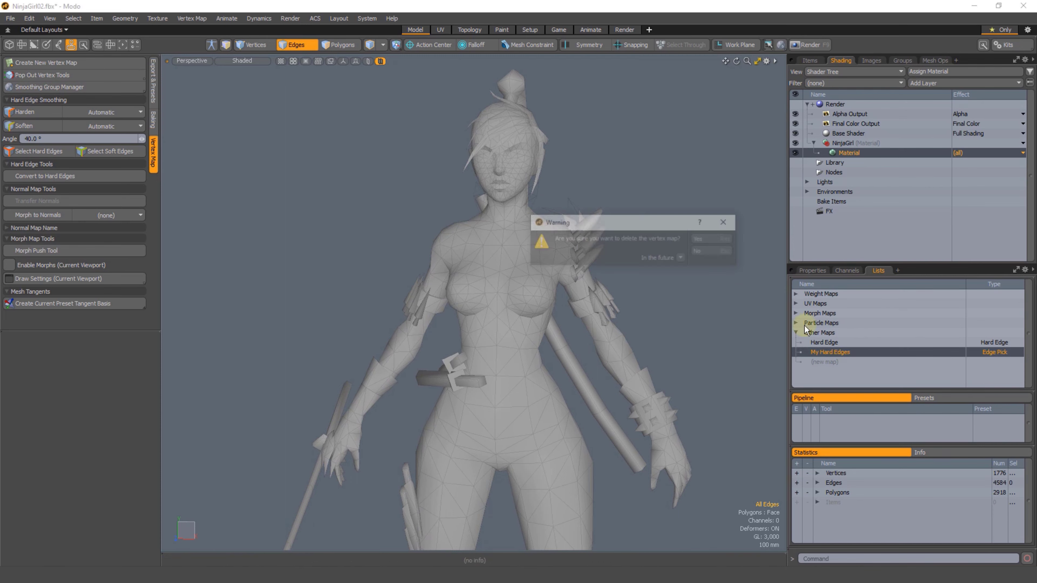
left_click(701, 239)
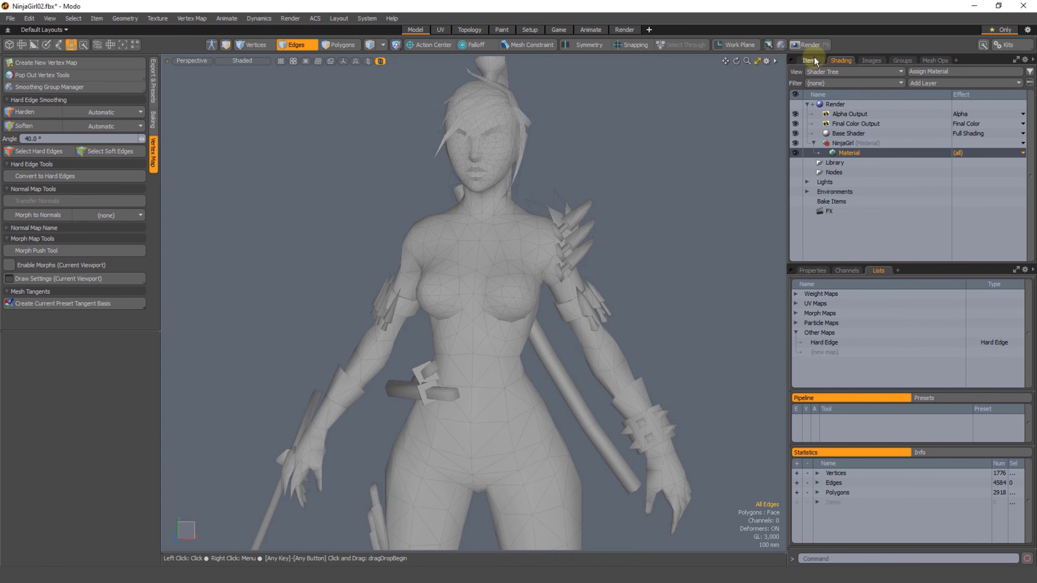
left_click(818, 62)
key("2")
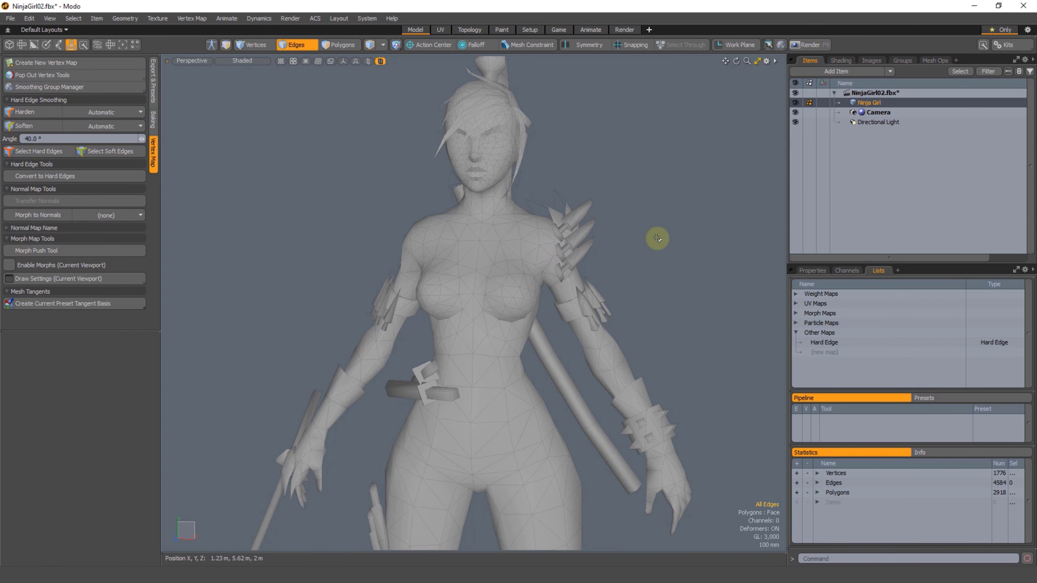
Step: Examine the Ninja Girl mesh's shading in polygon mode, from the upper body out to the whole figure
scroll(628, 268, "down", 1)
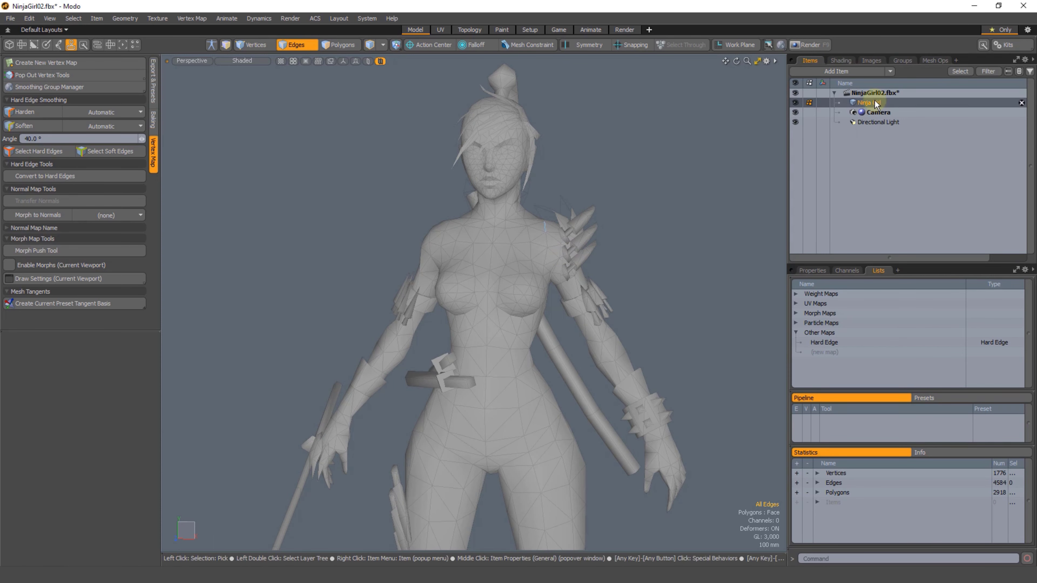
scroll(710, 256, "down", 1)
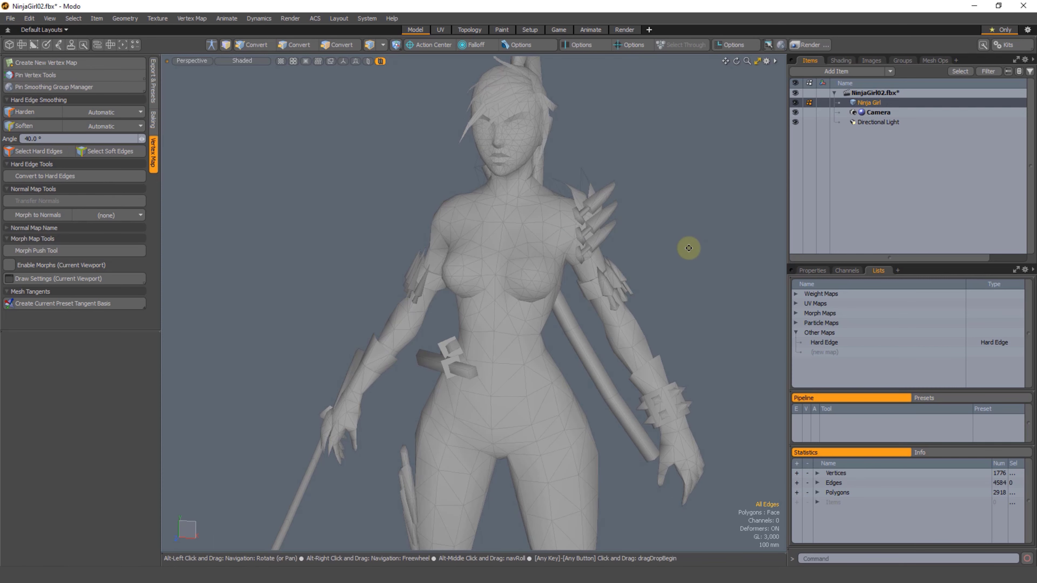
scroll(514, 234, "down", 2)
key("3")
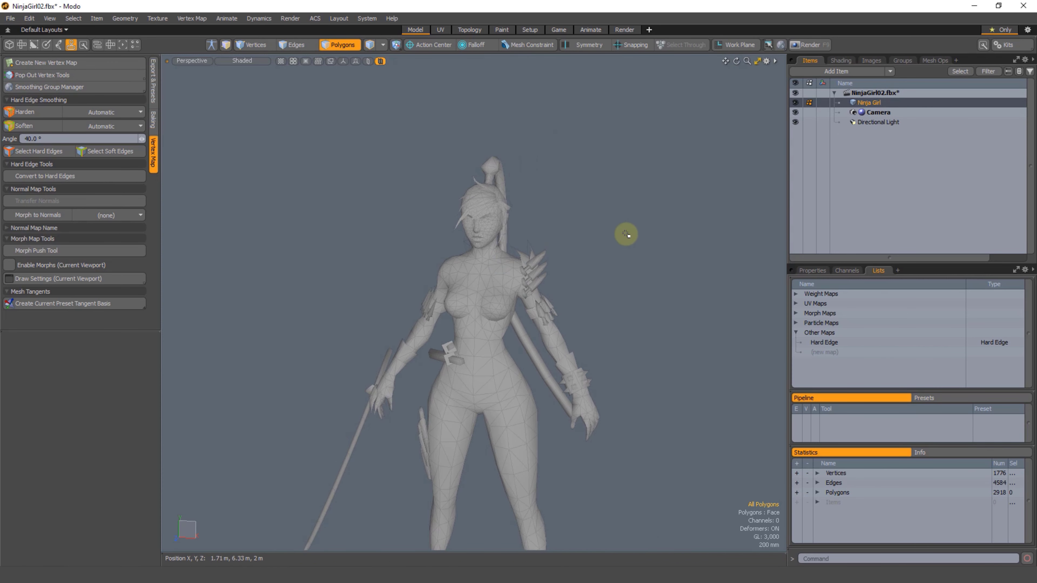
right_click_drag(626, 234, 614, 300)
left_click(616, 229)
key("a")
key("s")
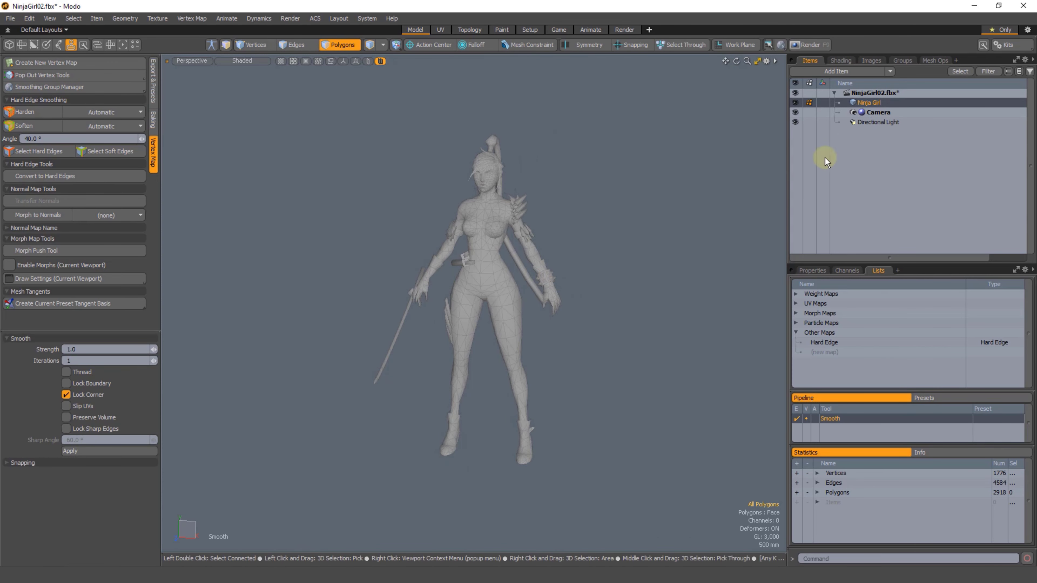
Step: Undo the deletion of the My Hard Edges selection set, restoring it to the mesh's vertex maps
left_click(830, 350)
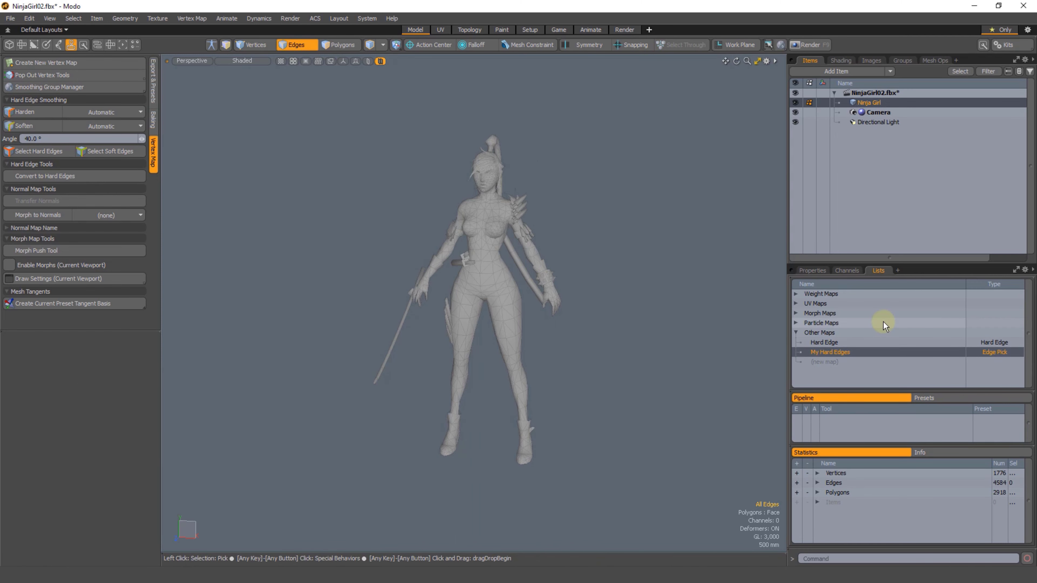
left_click(564, 256)
left_click(607, 238)
right_click(619, 230)
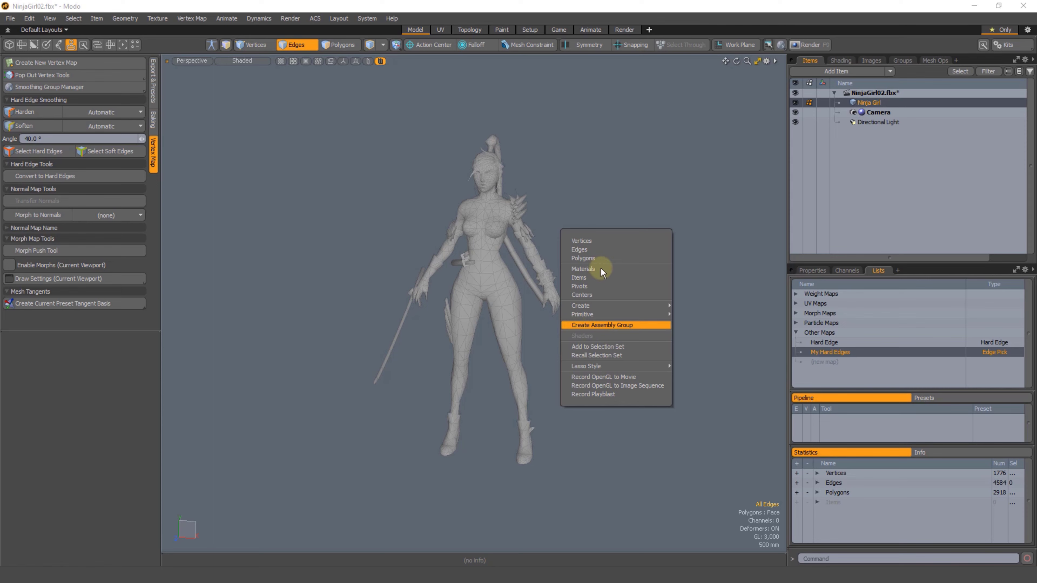
left_click(662, 186)
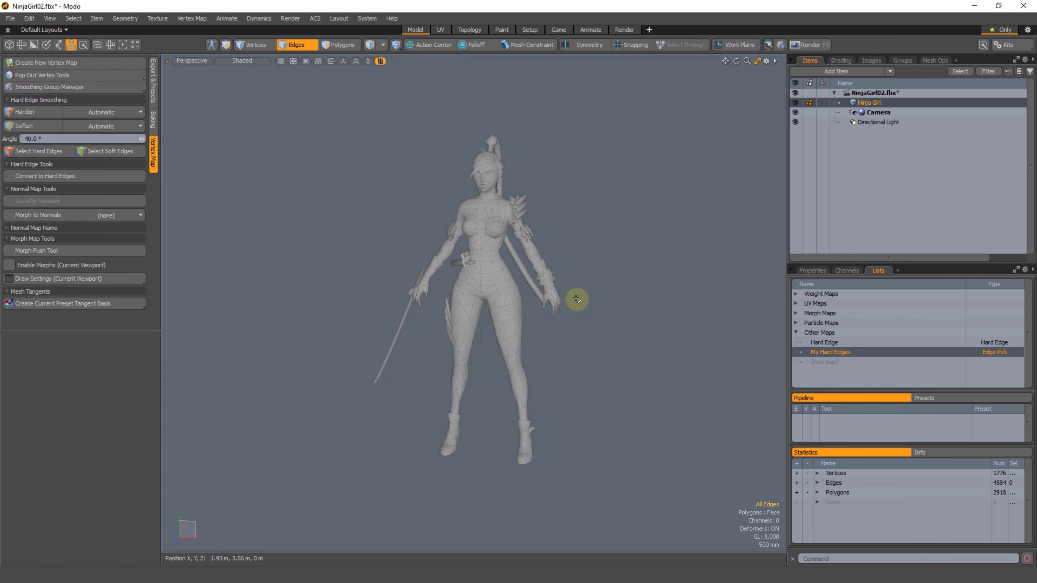
Step: Examine the Ninja Girl's smoothing in polygon mode from several angles and distances with nothing left selected
key("3")
mouse_move(560, 139)
middle_mouse_down()
mouse_move(555, 104)
mouse_move(533, 286)
middle_mouse_up()
key("shift+a")
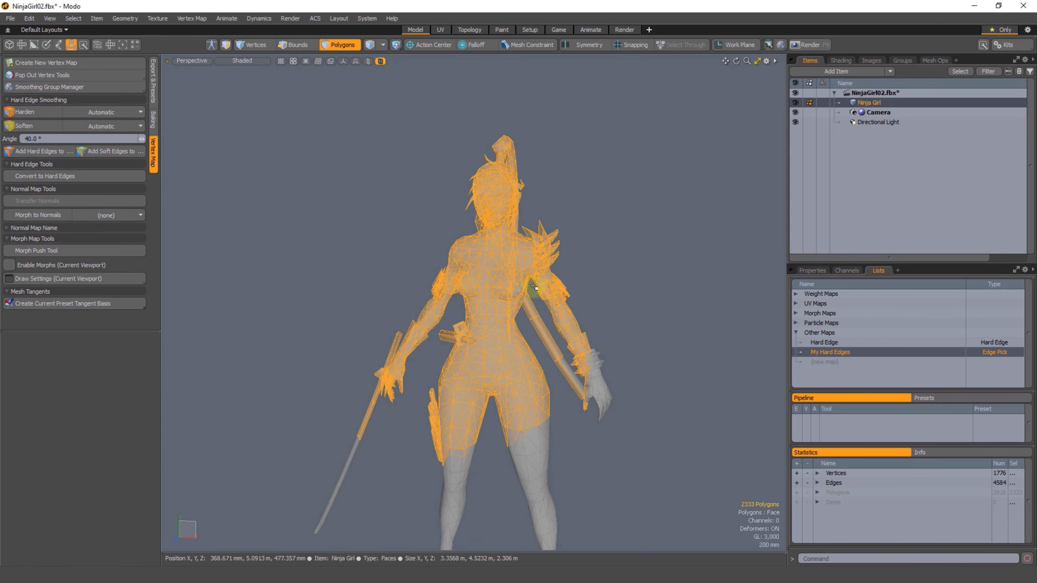
left_click(635, 217)
left_click_drag(493, 254, 531, 80, "ctrl+alt")
left_click_drag(629, 211, 594, 347, "alt")
left_click_drag(660, 302, 659, 276, "alt+shift")
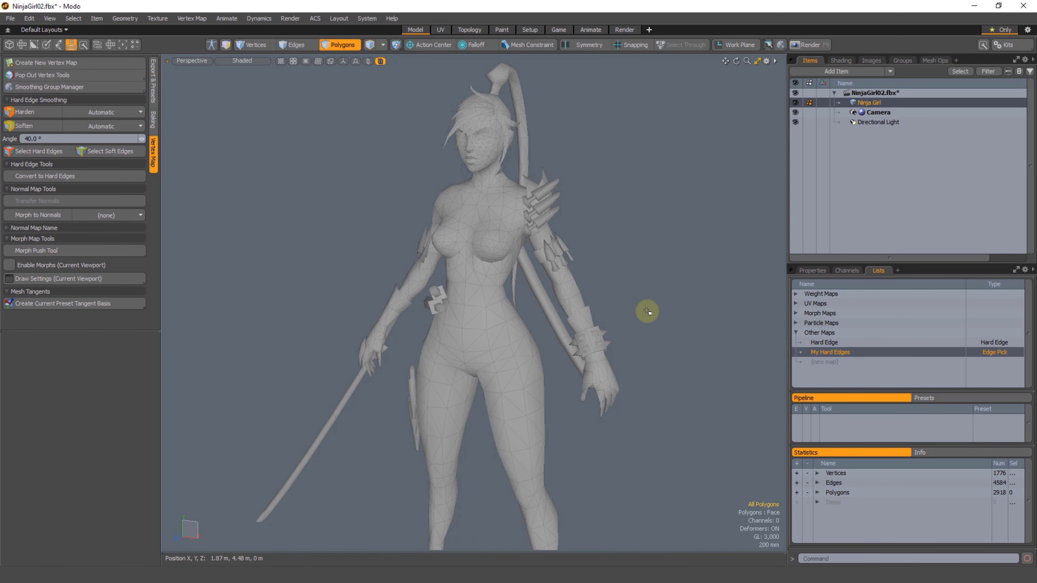
left_click_drag(576, 363, 472, 294, "ctrl+alt")
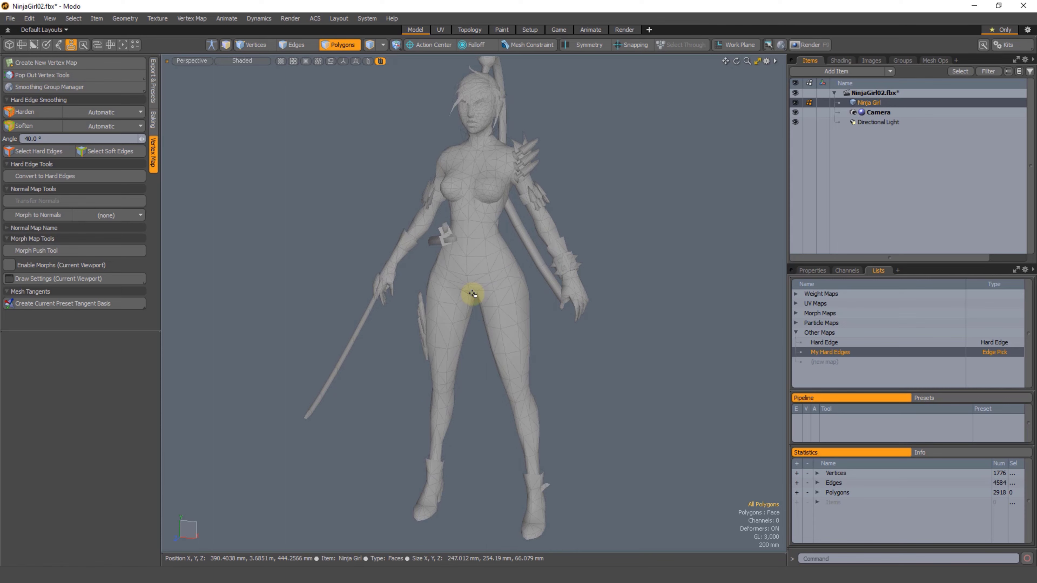
left_click_drag(530, 334, 527, 325, "ctrl+alt")
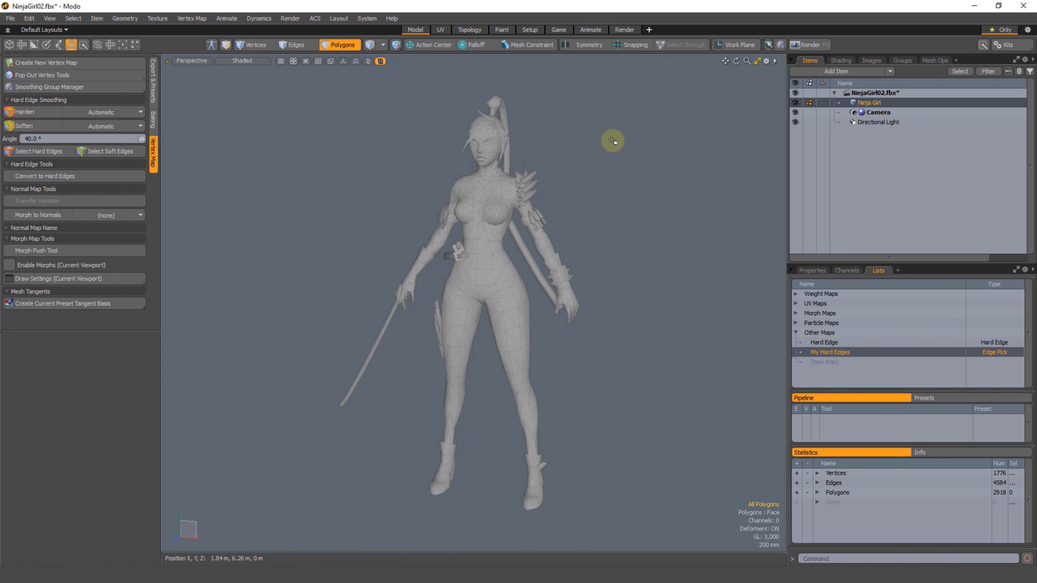
mouse_move(617, 88)
right_mouse_down()
mouse_move(609, 231)
mouse_move(624, 191)
right_mouse_up()
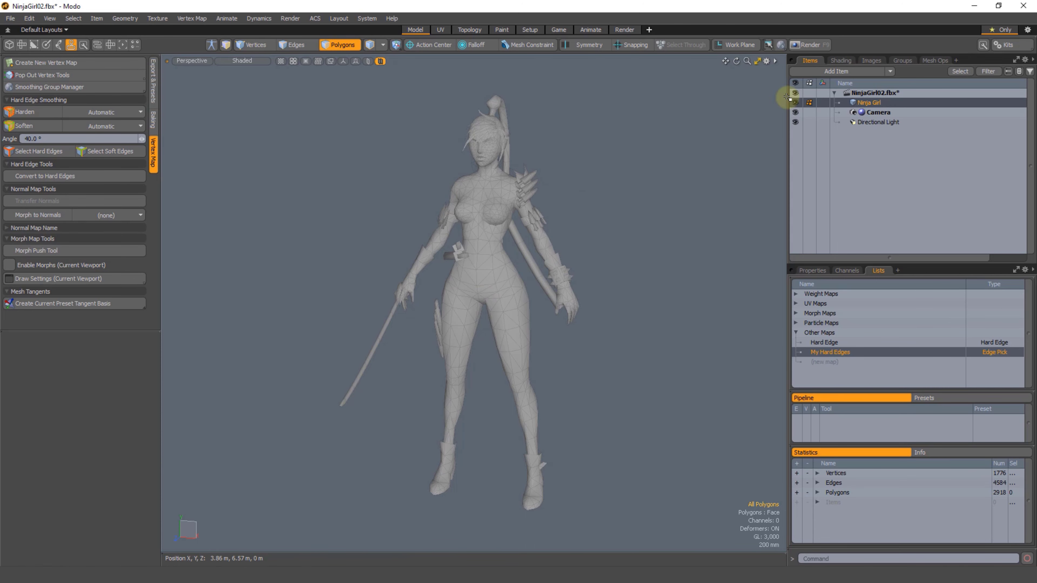
Step: Review the NinjaGirl Material's surface normal properties down to Smoothing Angle and compare them with the upper body's shading
left_click(839, 60)
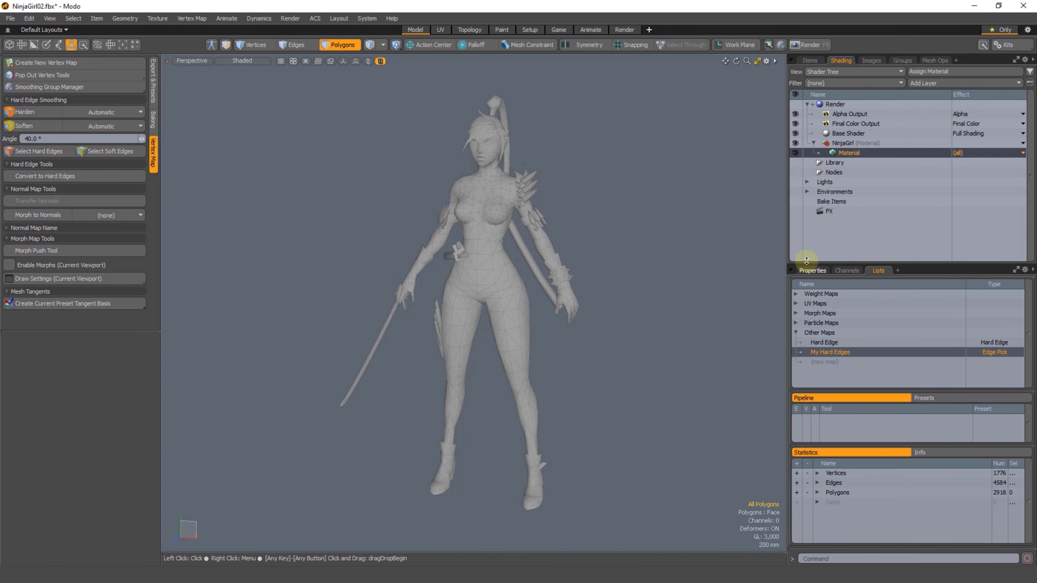
left_click(815, 270)
left_click(1017, 531)
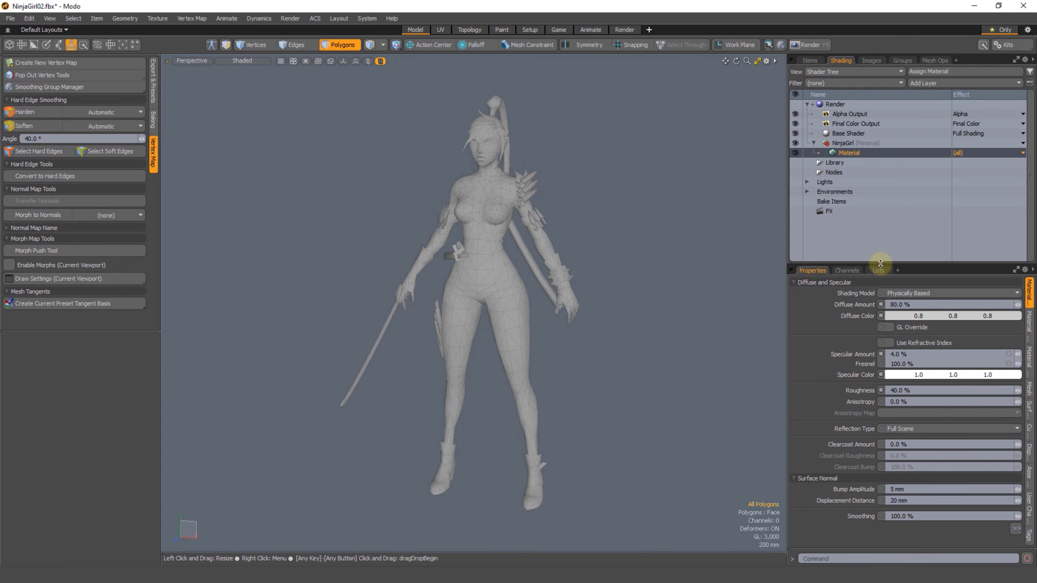
left_click_drag(878, 265, 878, 248)
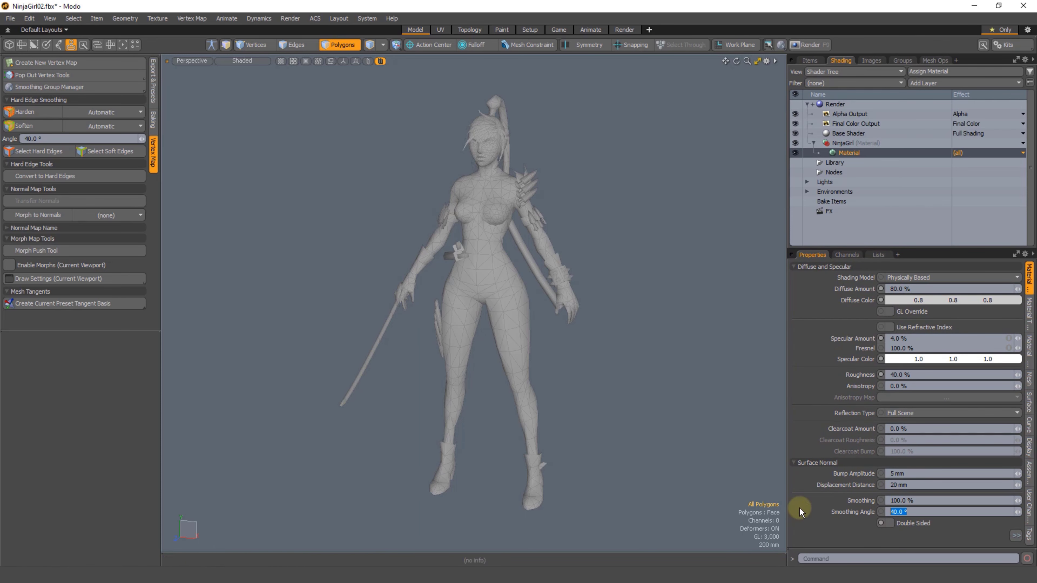
mouse_move(600, 164)
right_mouse_down()
mouse_move(519, 302)
mouse_move(583, 254)
right_mouse_up()
left_click(609, 224)
scroll(449, 188, "up", 5)
left_click_drag(638, 86, 537, 216, "alt+shift")
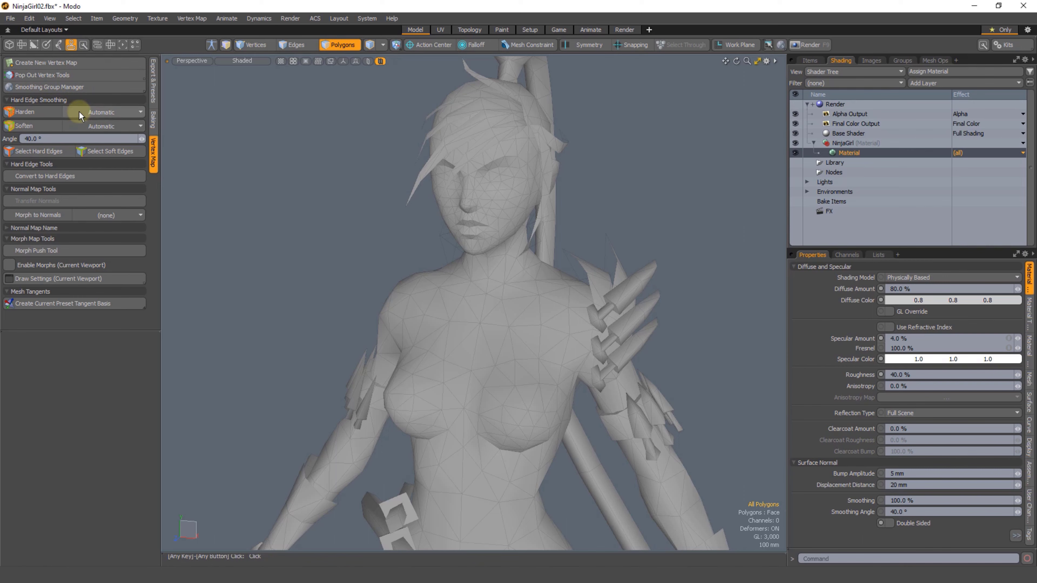
Step: Review the pop-out Vertex Normal Tools and their entry in the Basic toolset, and return to the Vertex Map tools
left_click(53, 76)
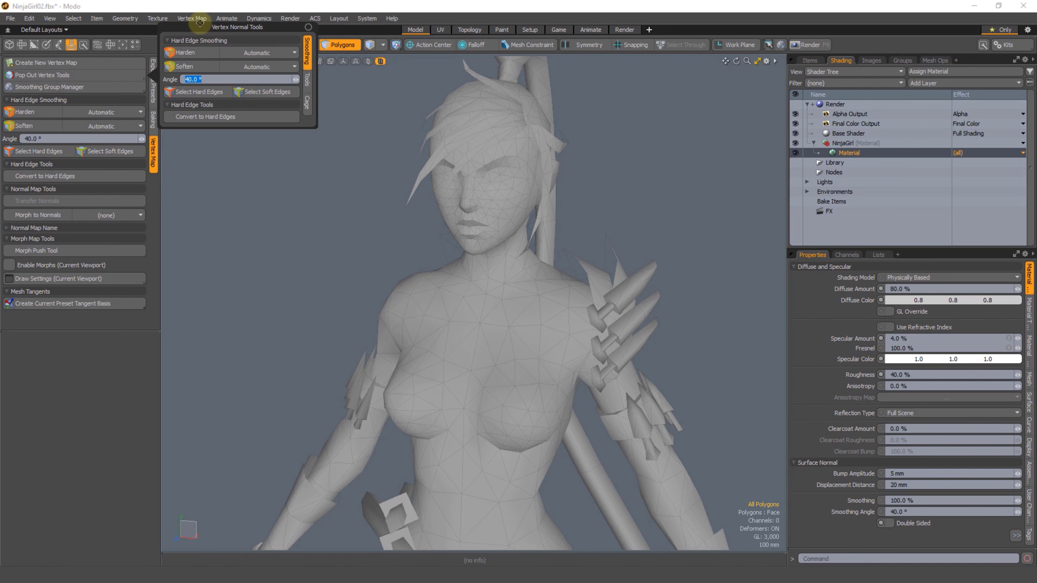
left_click_drag(190, 28, 249, 89)
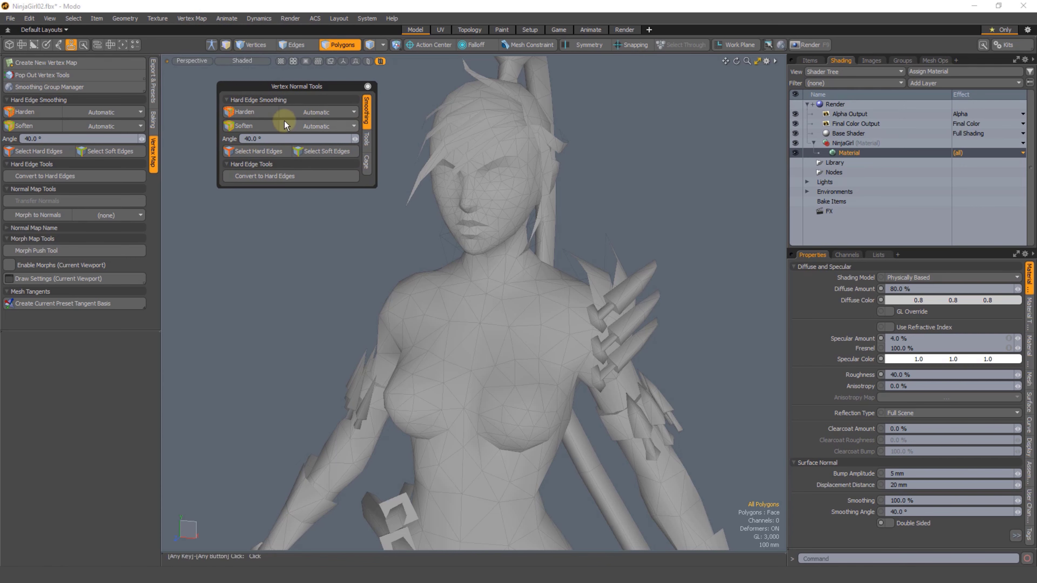
left_click(10, 46)
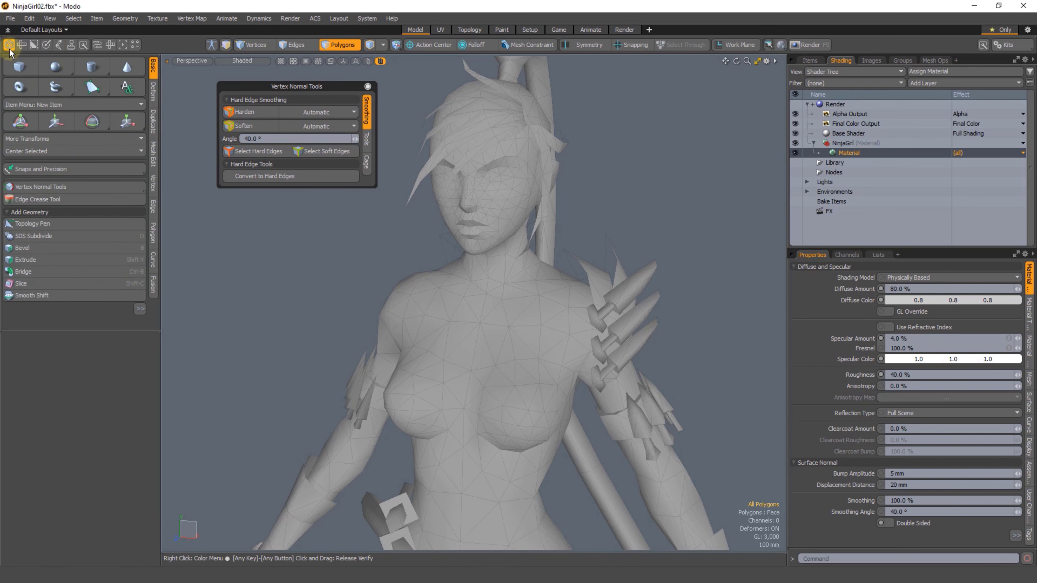
left_click_drag(339, 91, 292, 90)
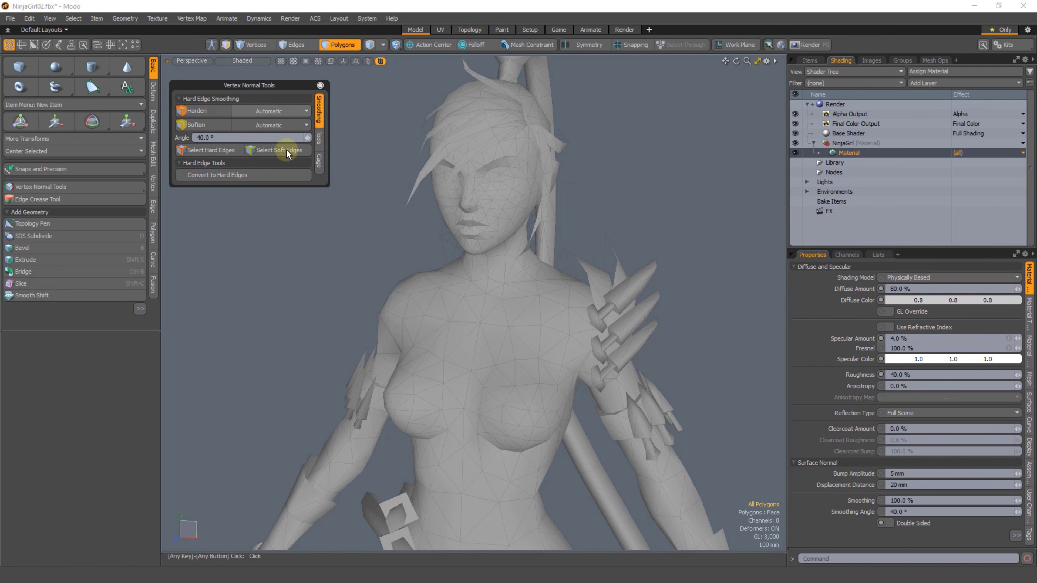
left_click(279, 207)
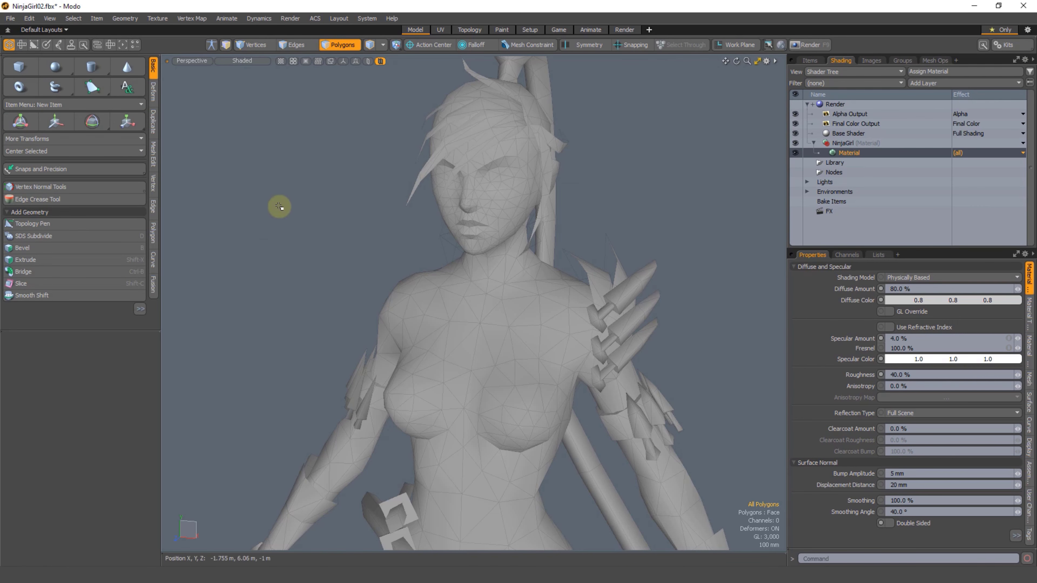
scroll(279, 207, "down", 1)
left_click(71, 46)
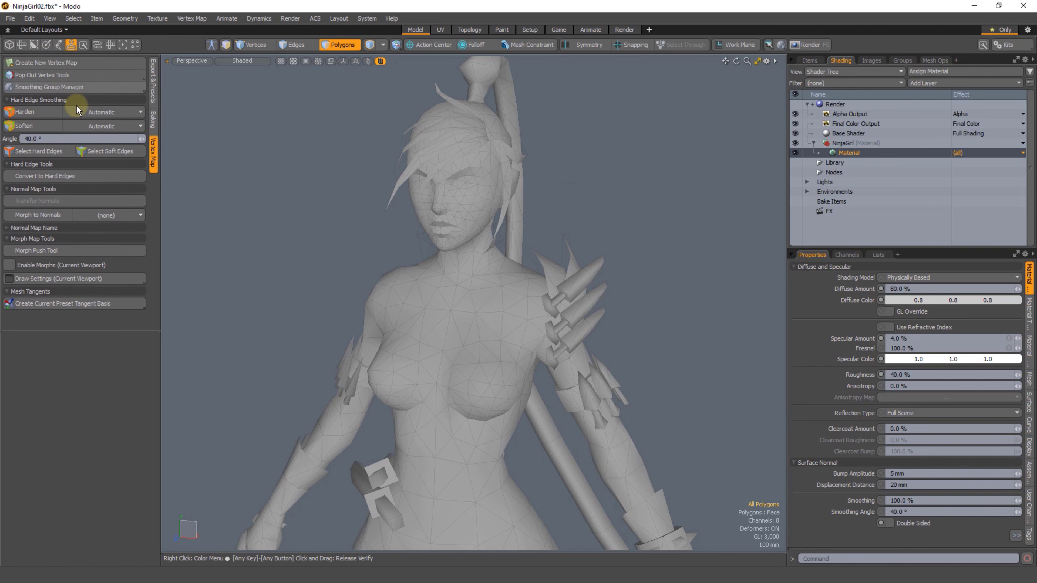
Step: Select all of the mesh's hard edges and add them to a selection set named My Hard Edges
scroll(412, 366, "down", 3)
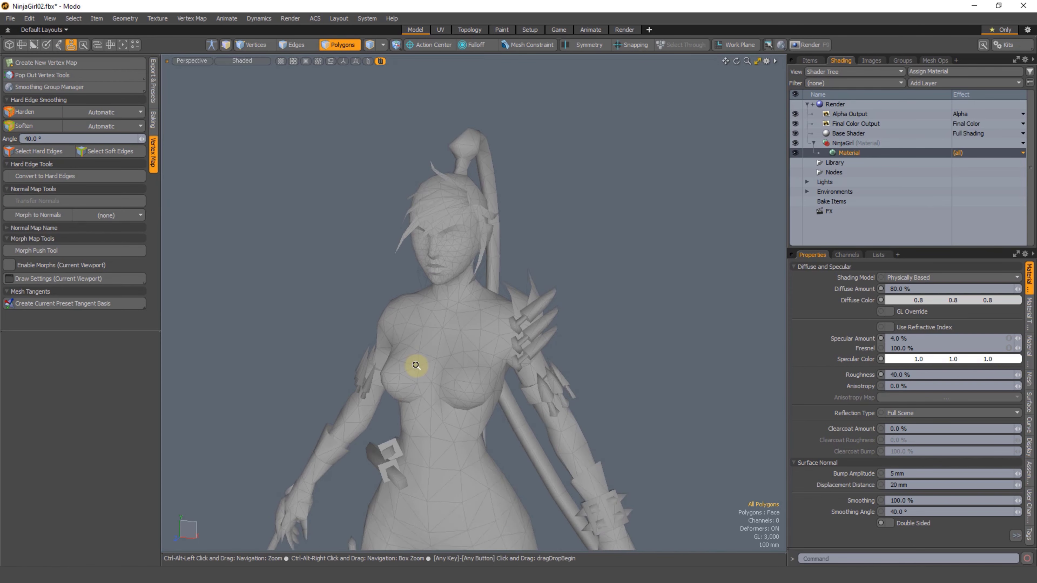
left_click(24, 151)
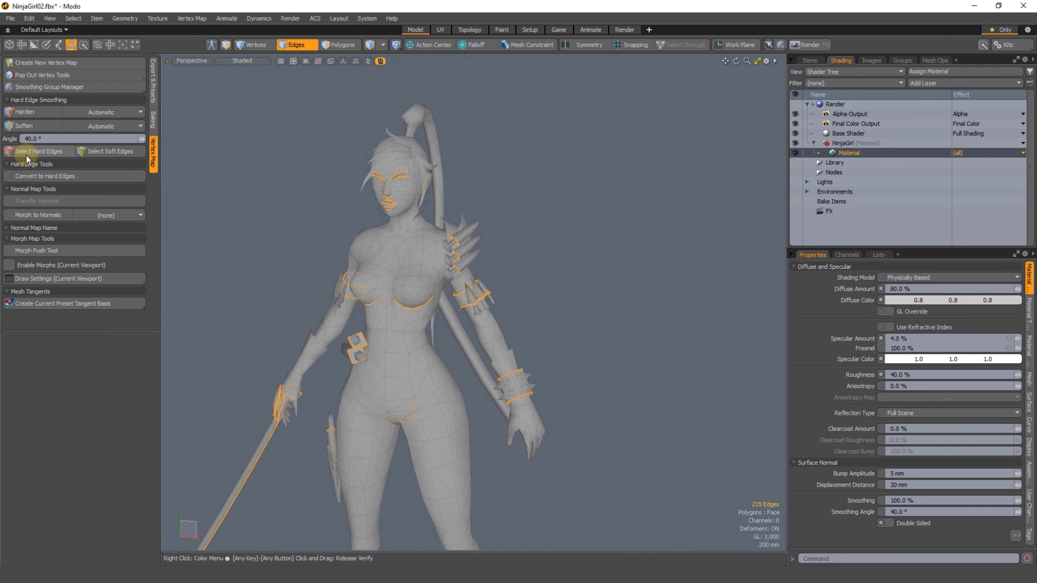
left_click_drag(393, 343, 445, 292, "alt+shift")
right_click(606, 216)
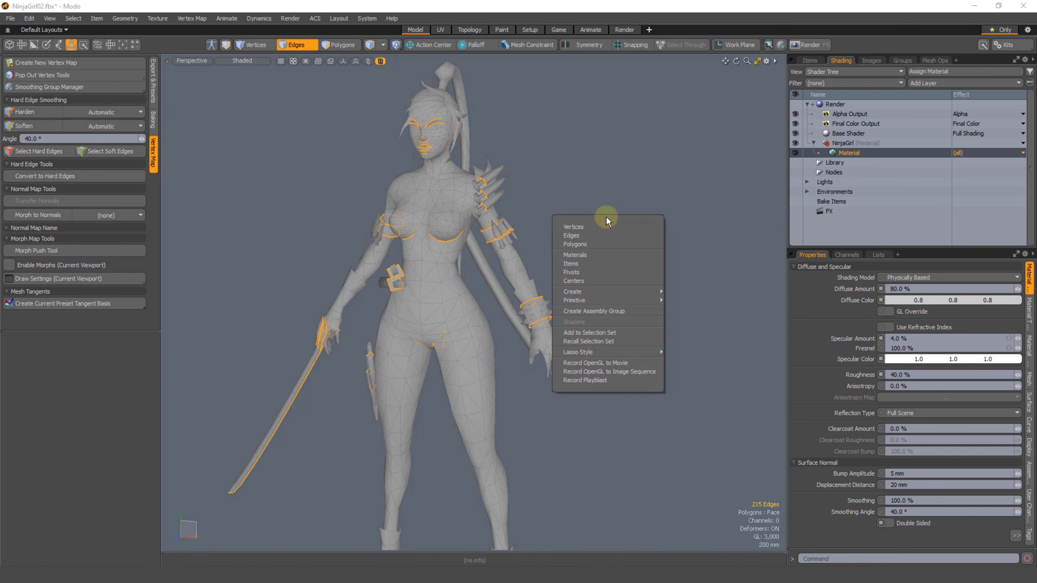
left_click(590, 333)
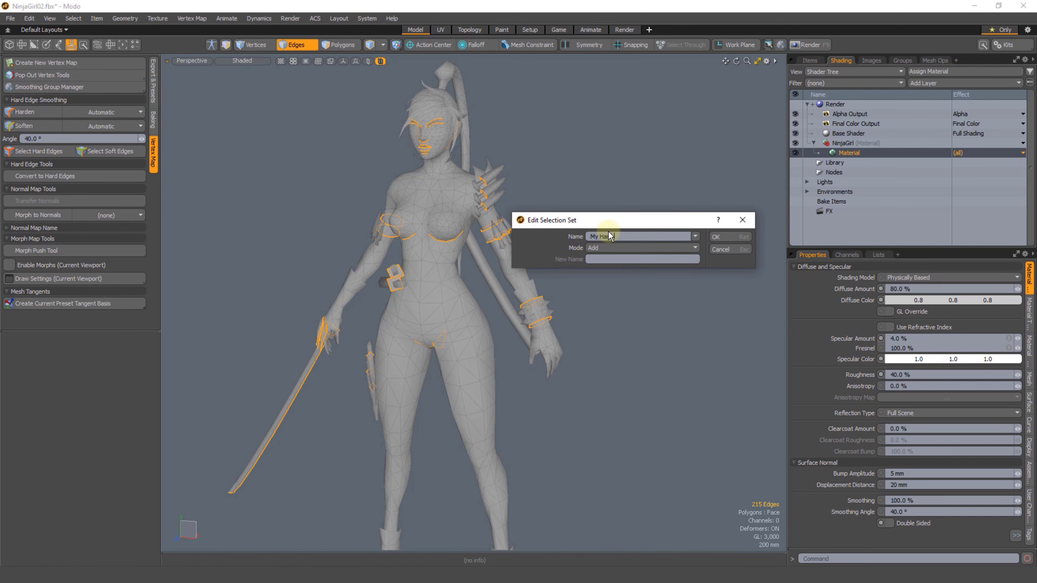
left_click(736, 246)
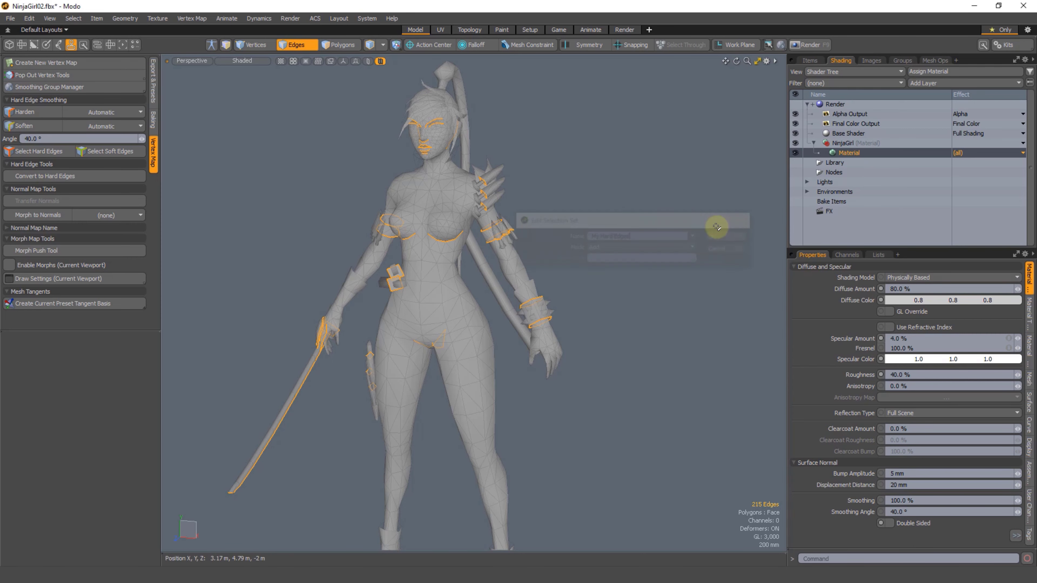
Step: Show the mesh's vertex map list and clear the edge selection by switching to polygon mode
scroll(577, 280, "down", 2)
left_click(875, 255)
left_click_drag(694, 311, 571, 227, "alt")
key("3")
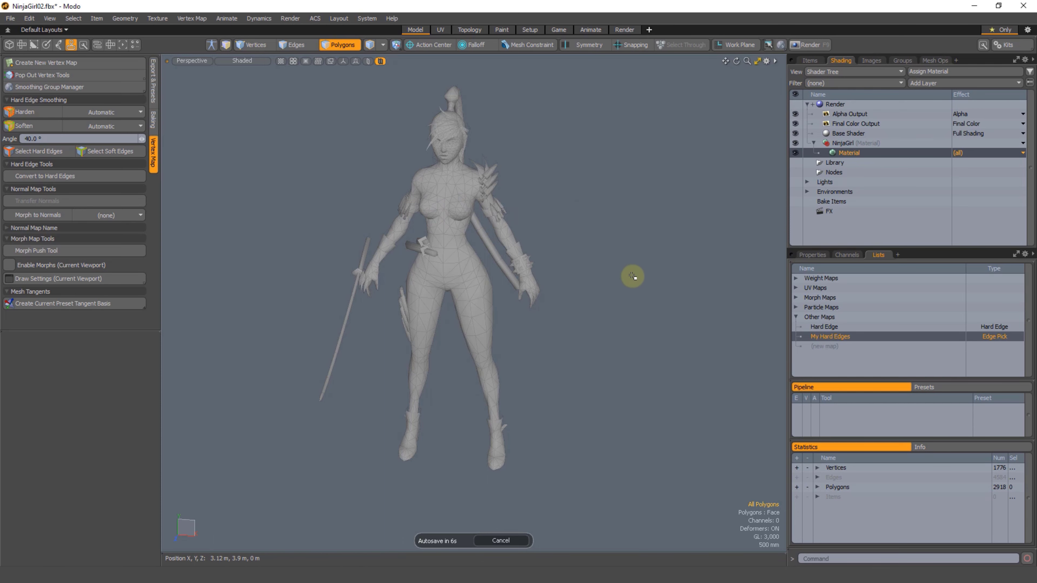
scroll(495, 259, "up", 3)
left_click_drag(512, 160, 523, 189, "alt+shift")
mouse_move(596, 220)
right_mouse_down()
mouse_move(433, 101)
mouse_move(599, 261)
right_mouse_up()
left_click(539, 215)
right_click_drag(605, 174, 593, 236)
left_click(588, 187)
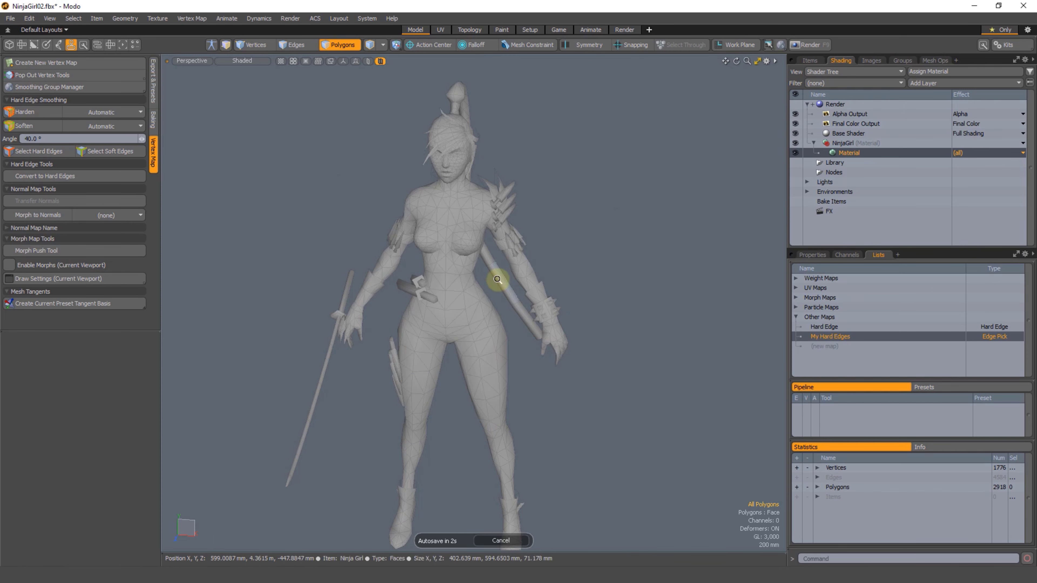
scroll(507, 259, "down", 1)
mouse_move(510, 262)
left_mouse_down("alt")
mouse_move(544, 254)
mouse_move(523, 280)
left_mouse_up("alt")
scroll(544, 254, "up", 1)
key("1")
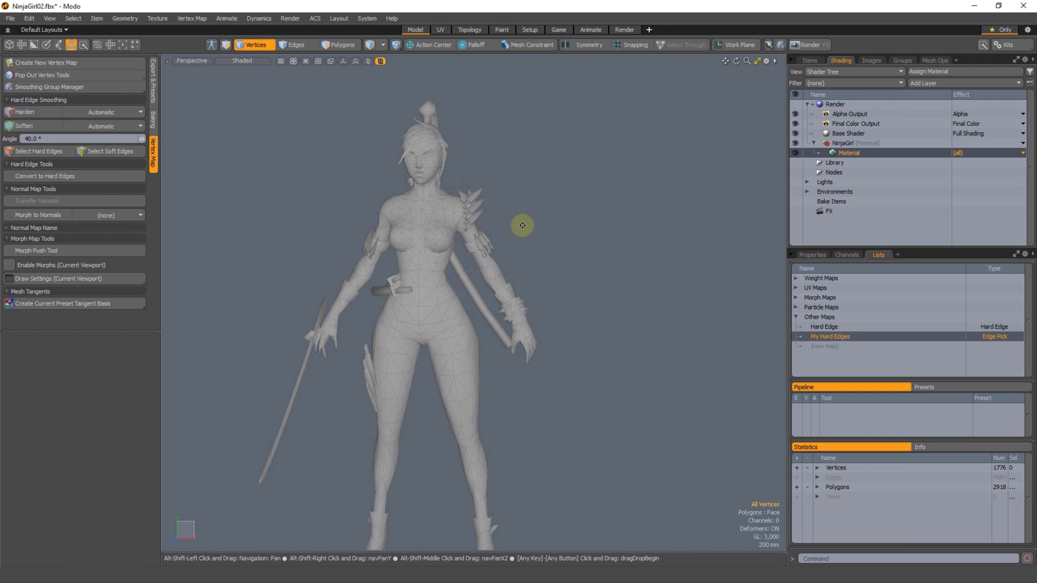
left_click_drag(532, 227, 544, 235, "alt+shift")
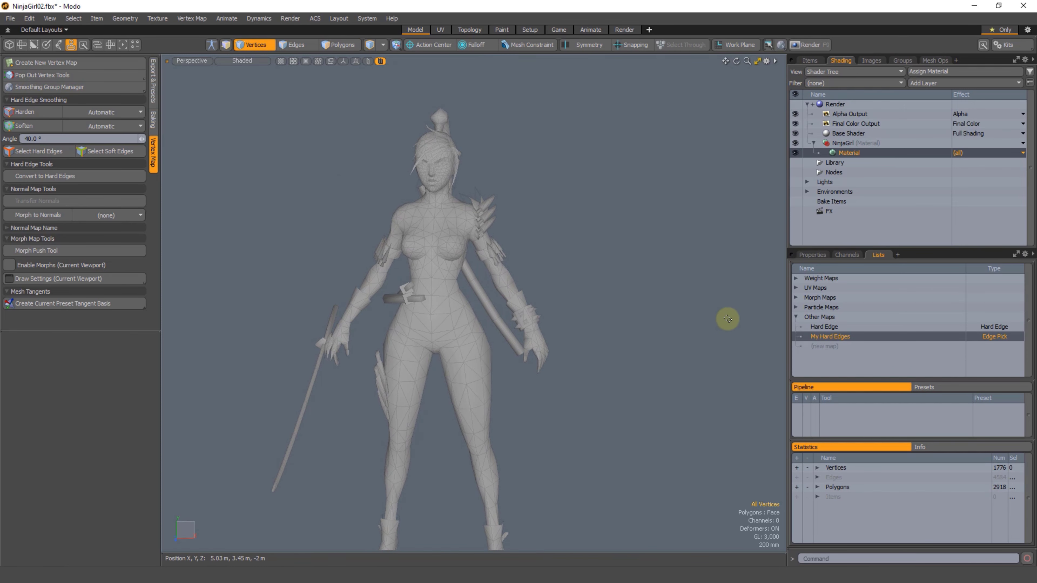
Step: Reselect the mesh's hard edges and add them to the existing My Hard Edges selection set
left_click(33, 151)
right_click(613, 210)
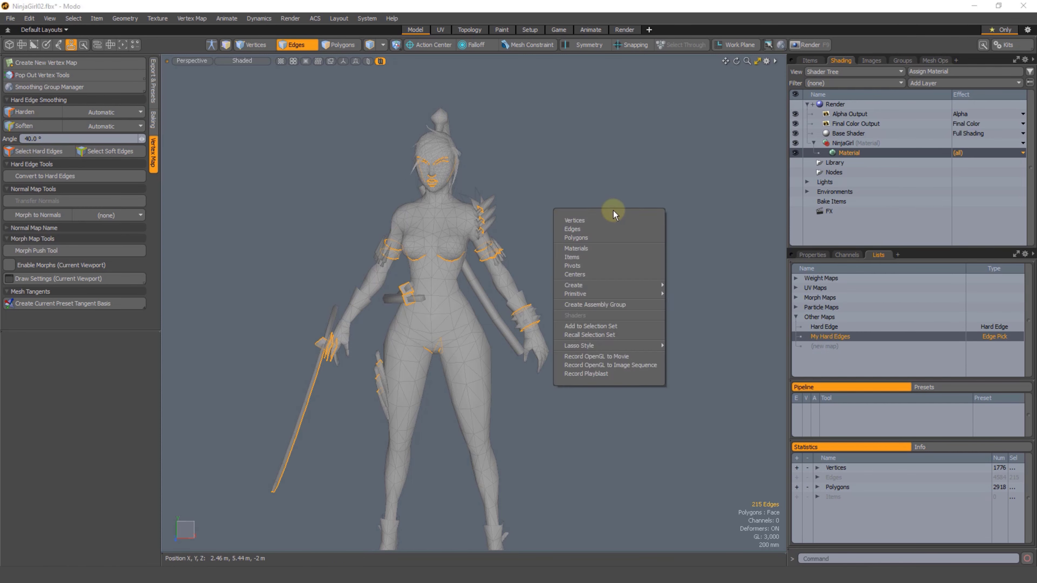
left_click(624, 326)
left_click(616, 236)
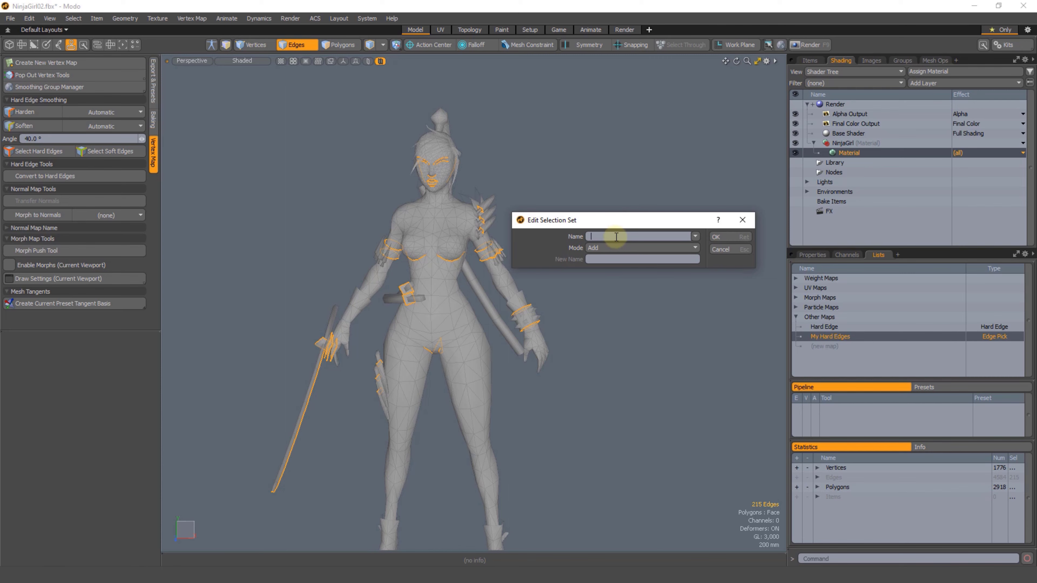
left_click(695, 236)
left_click(688, 250)
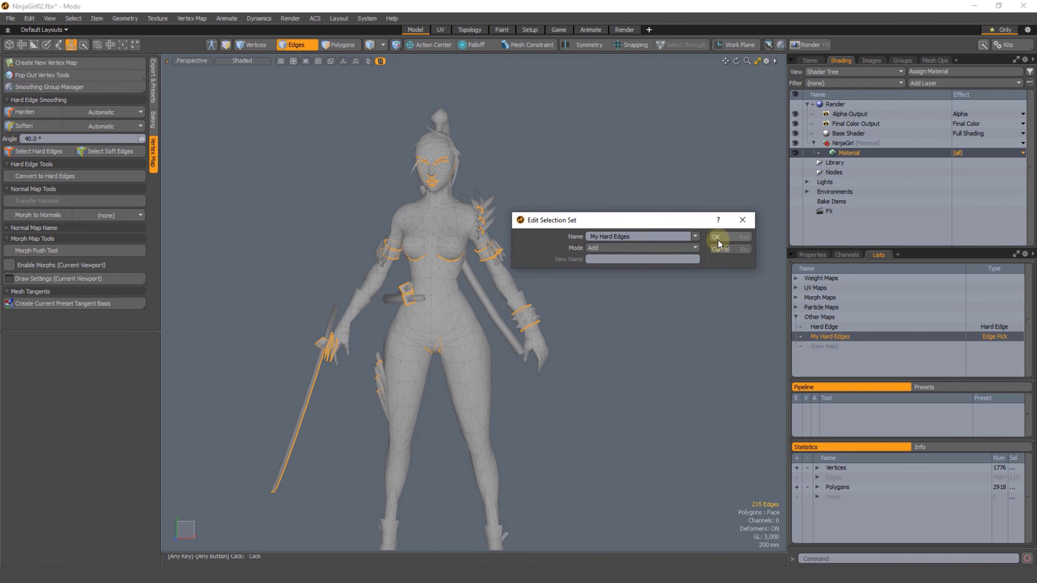
left_click(717, 238)
Step: Clear the edge selection and select the Ninja Girl mesh in the scene's item list
left_click(10, 18)
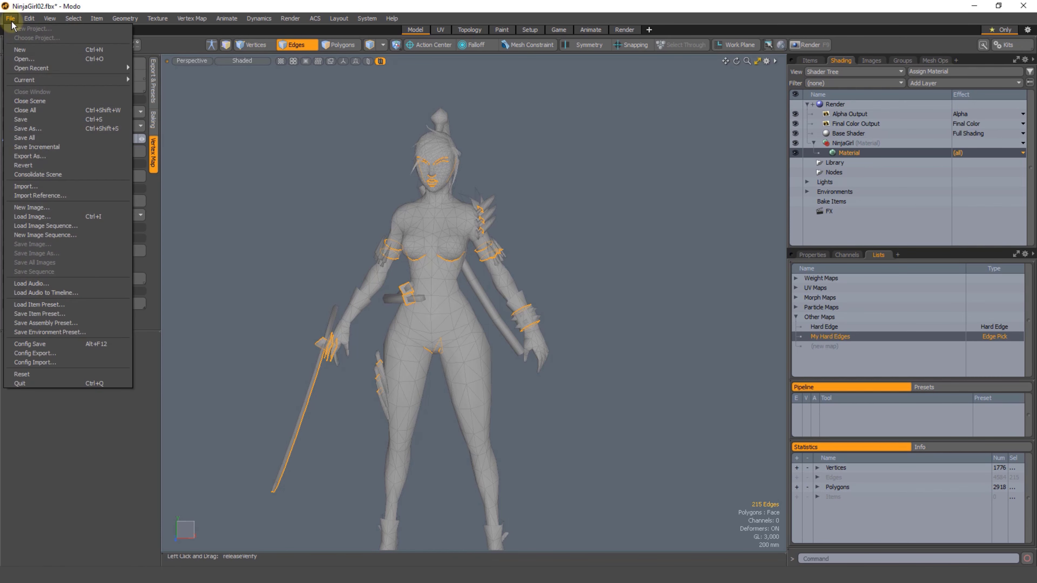
left_click(44, 120)
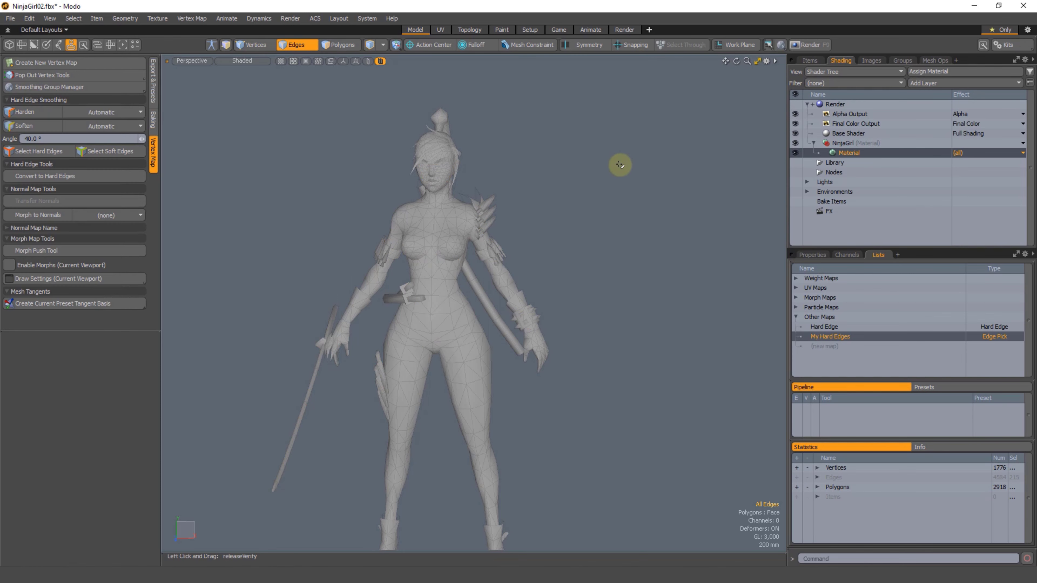
left_click(809, 60)
left_click(868, 102)
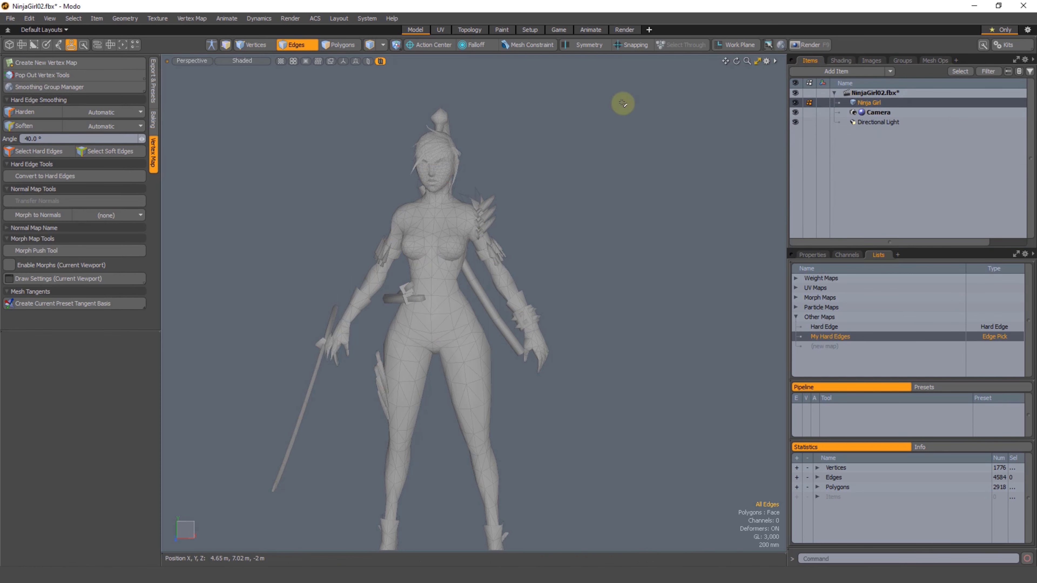
left_click(11, 18)
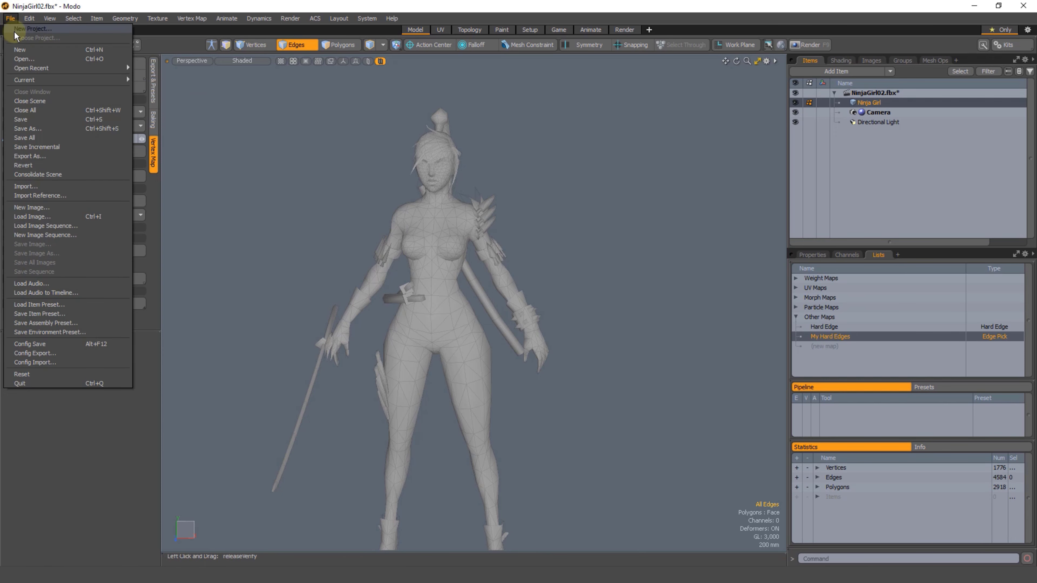
left_click(41, 136)
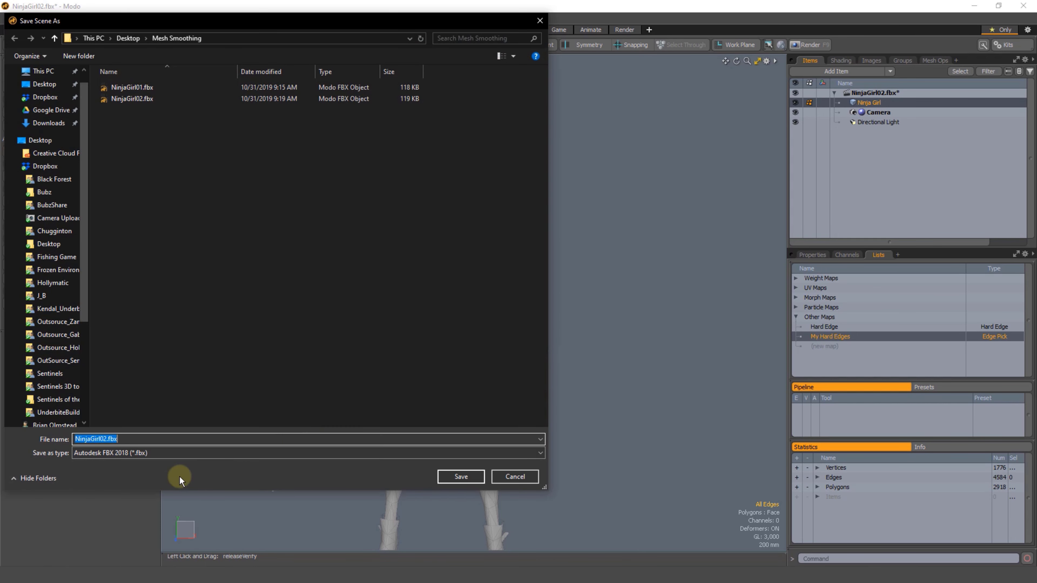
left_click(514, 477)
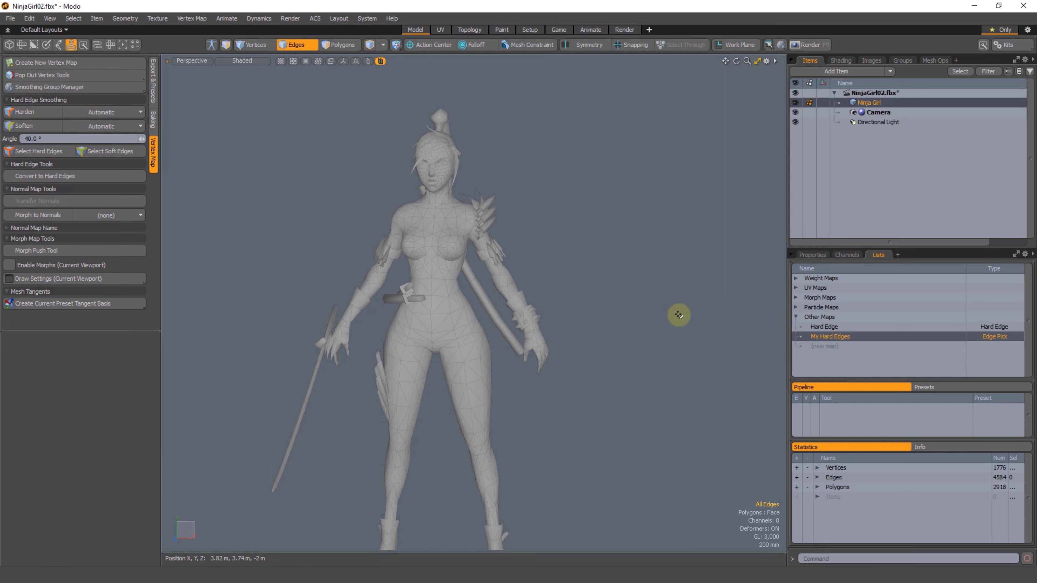